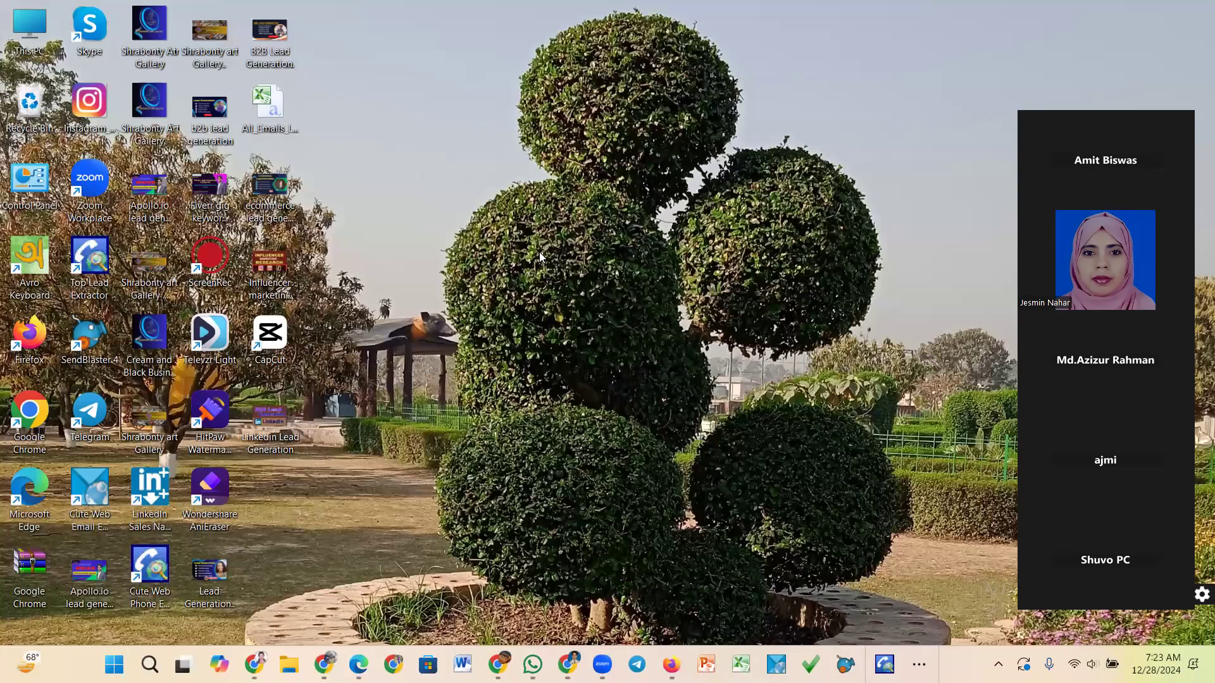
key("shift+F10")
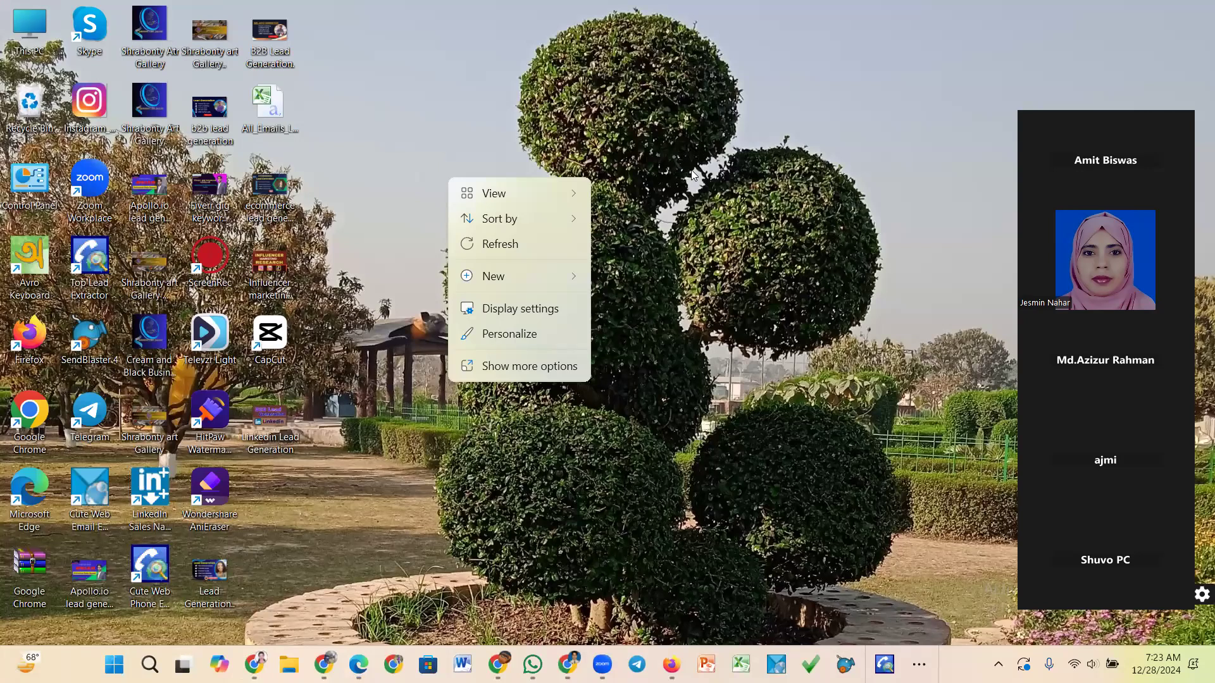
left_click(611, 202)
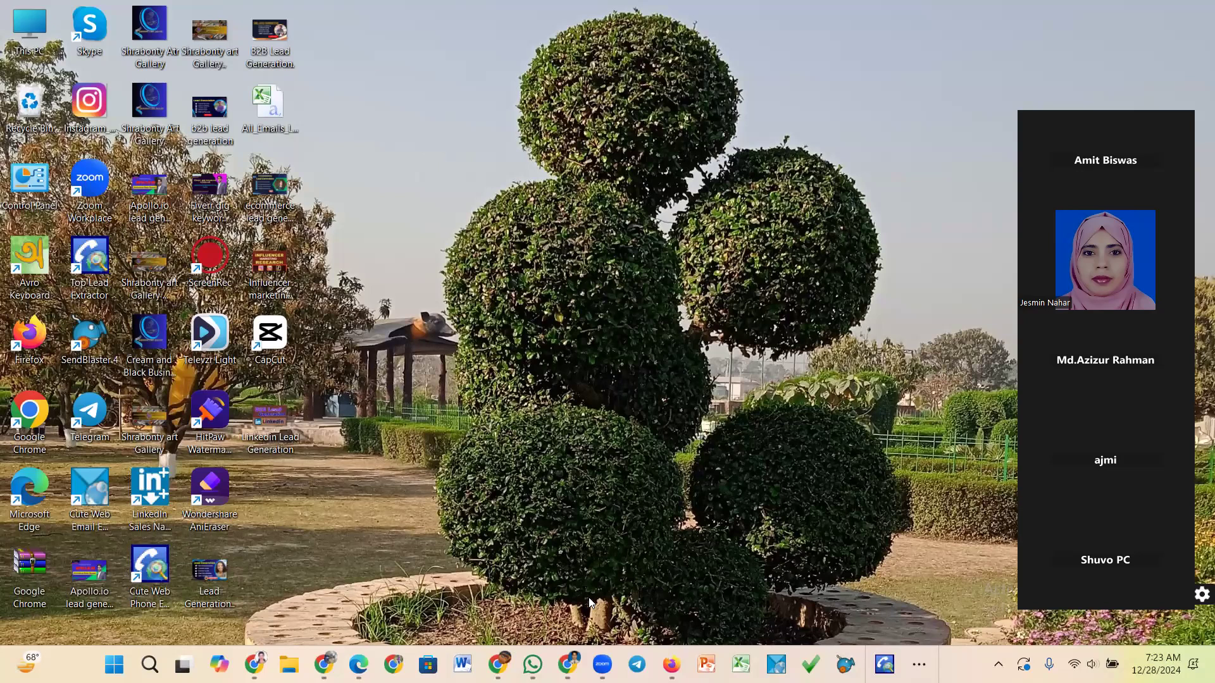
Switch to Chrome and open the apollo.io website
type("apollo")
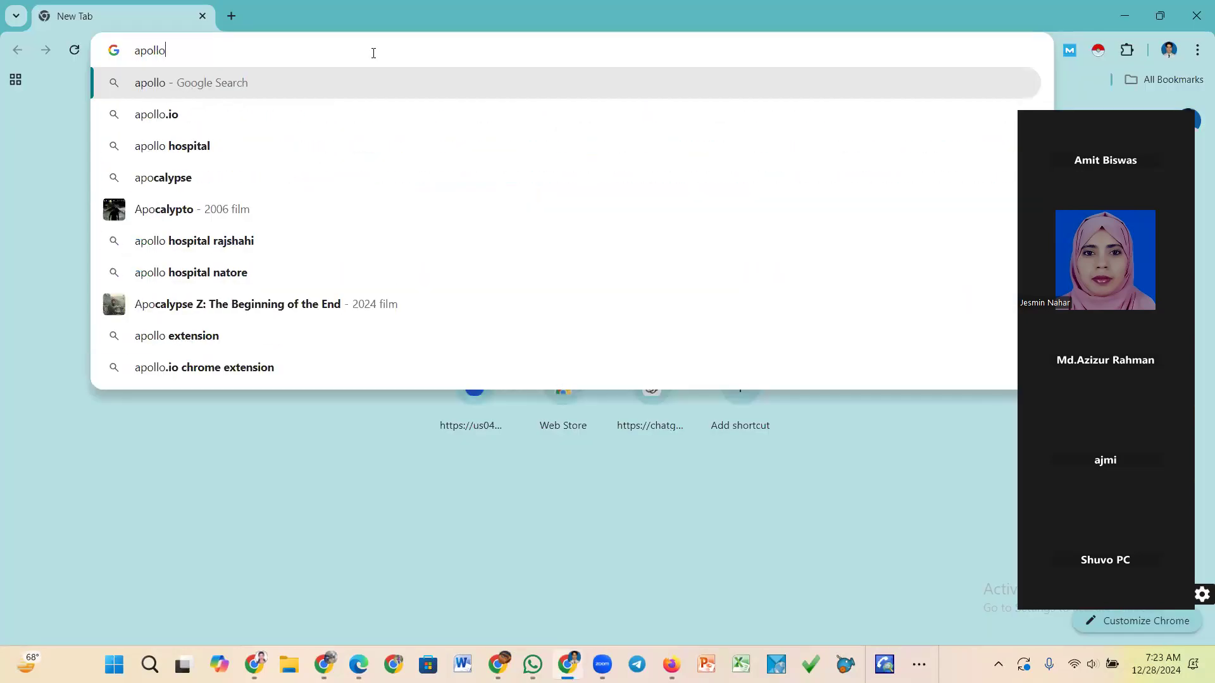
type(".")
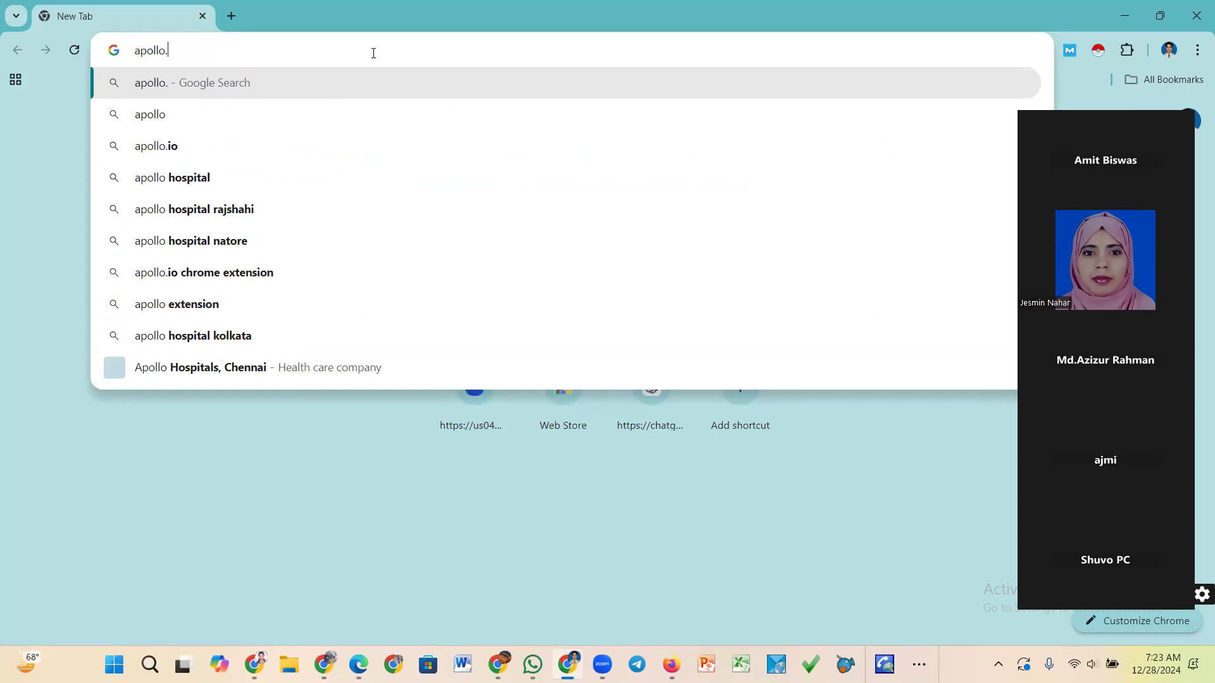
type("i")
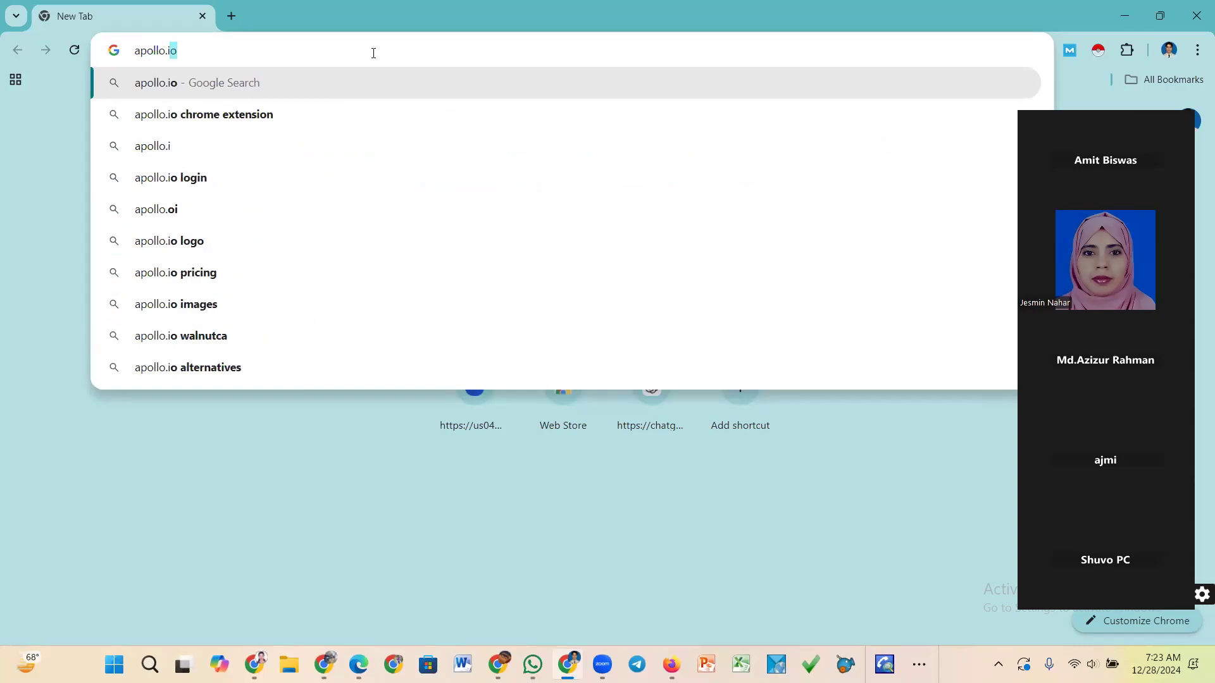
type("o")
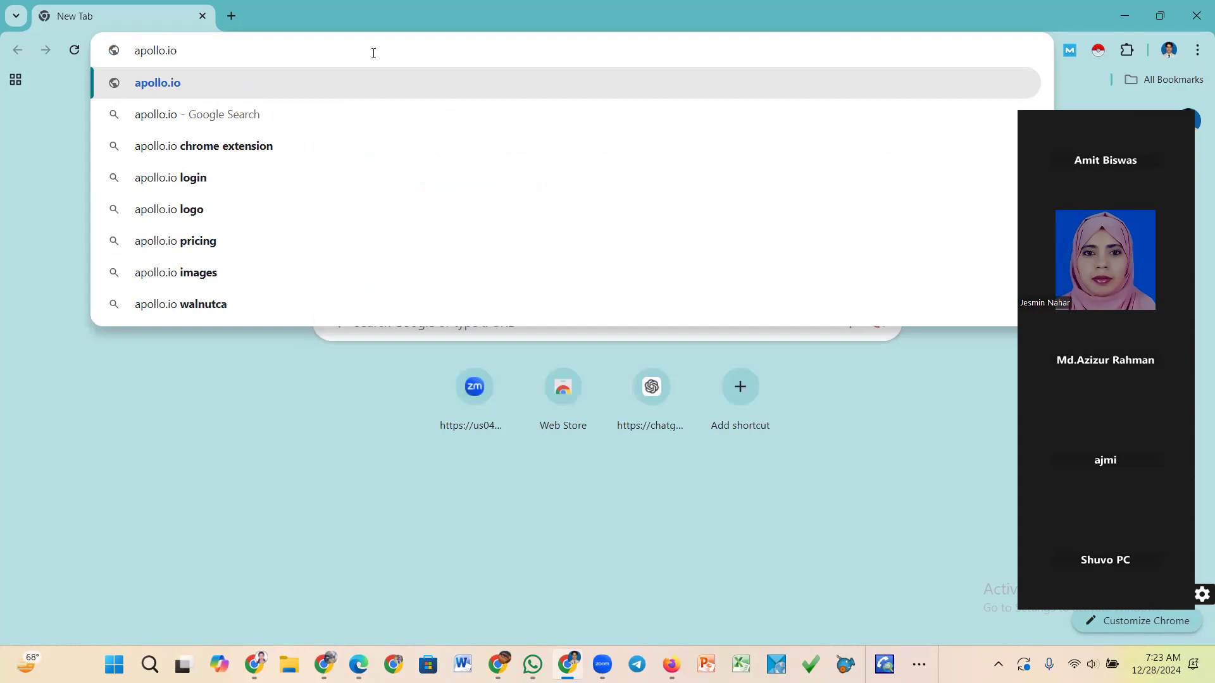
left_click(358, 81)
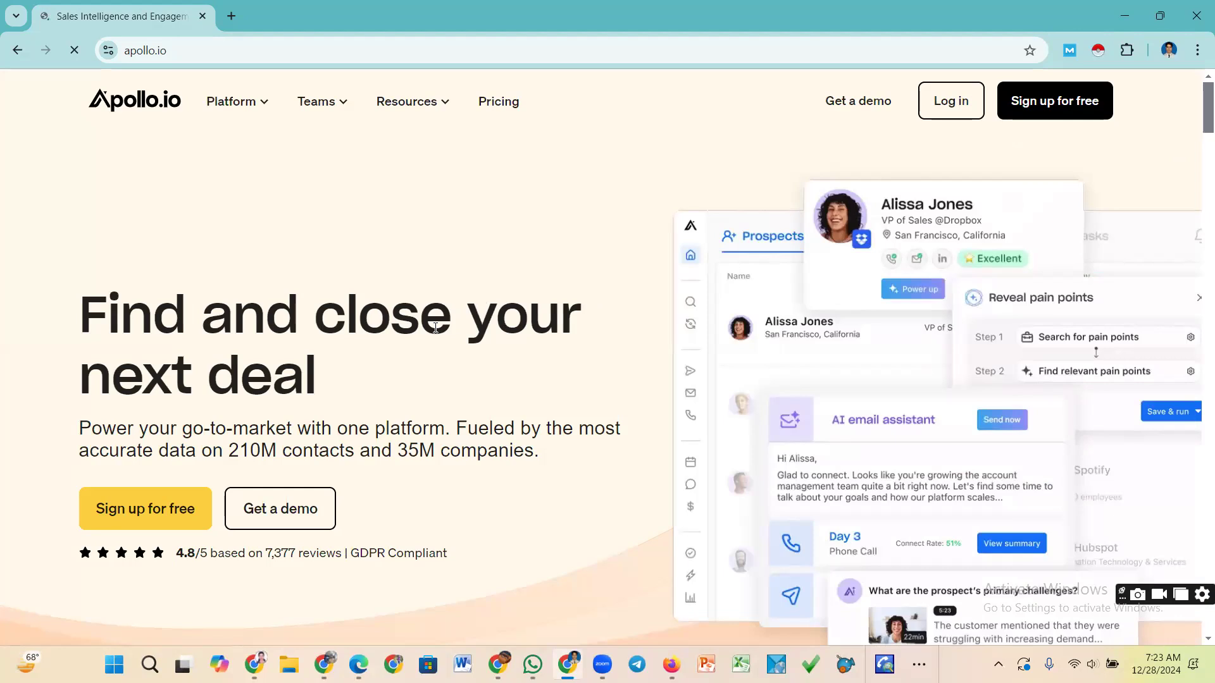
Look over the Apollo home page and open its free sign-up page
scroll(345, 241, "down", 4)
scroll(335, 229, "up", 4)
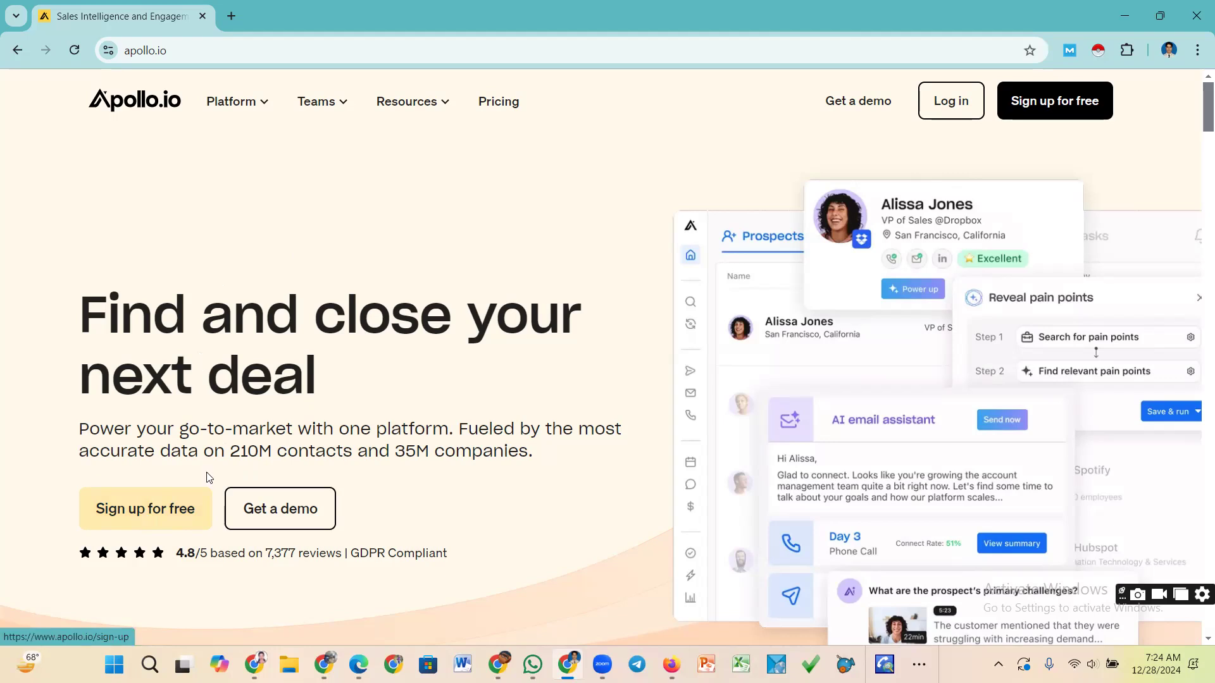
scroll(149, 506, "down", 3)
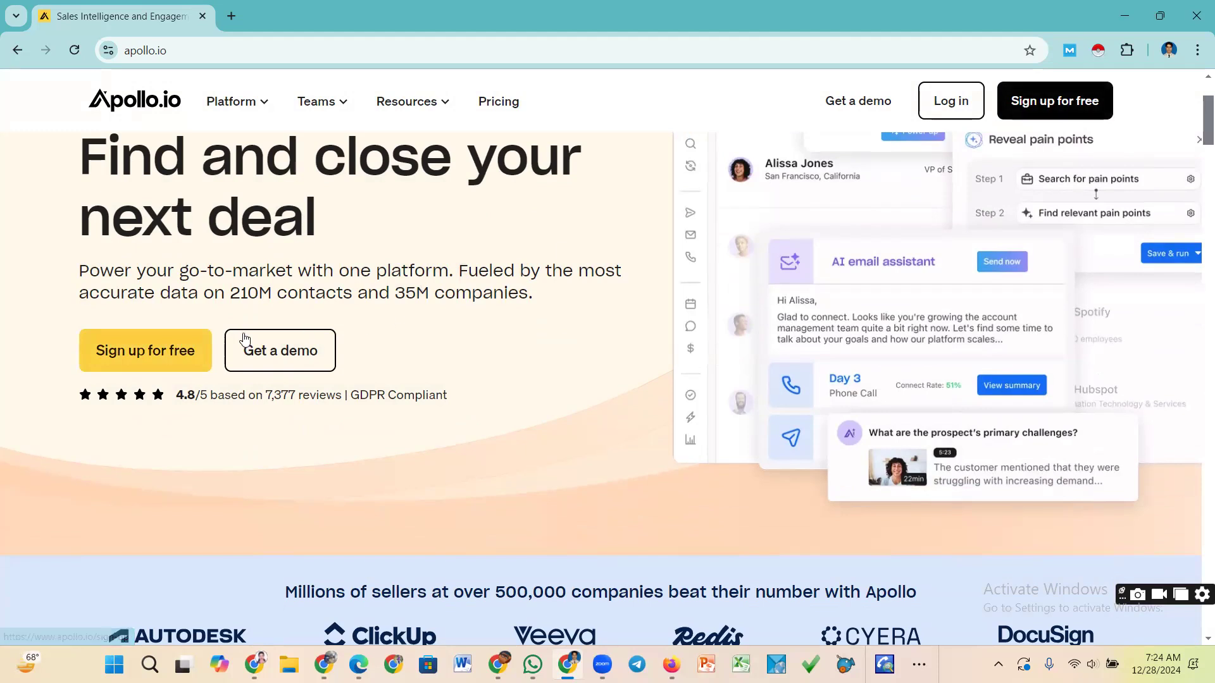
left_click(169, 356)
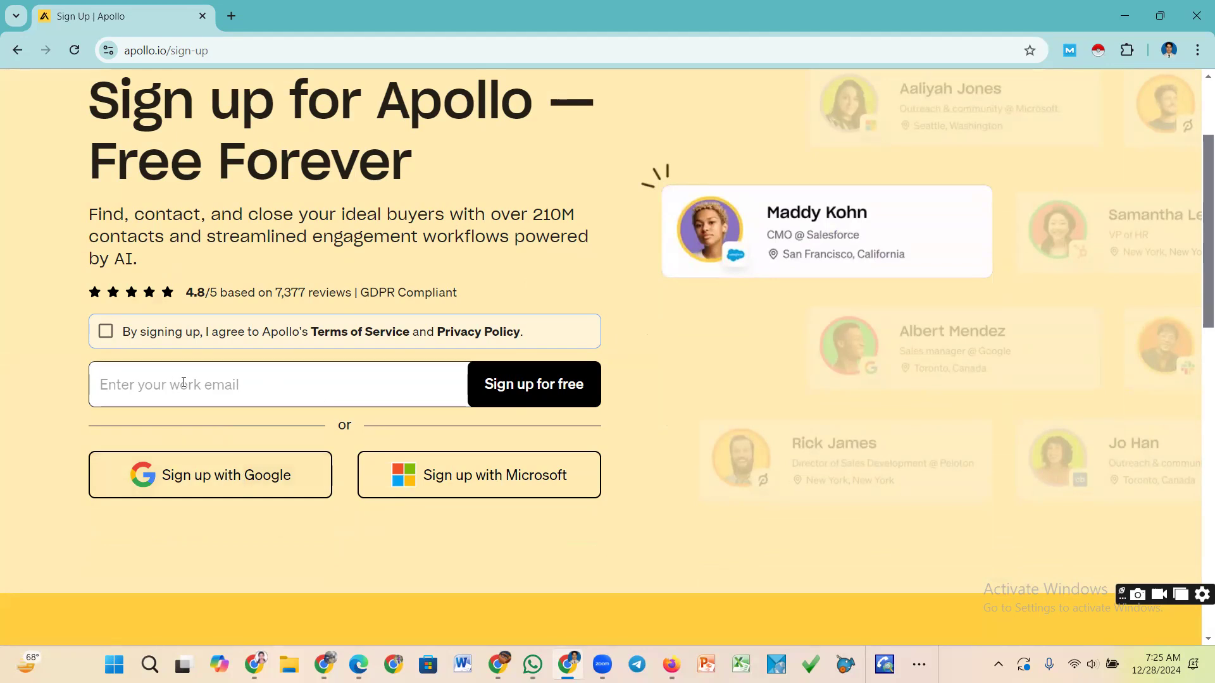
Accept the Terms of Service and Privacy Policy and sign up with the existing Google account, approving access for Apollo
left_click(236, 482)
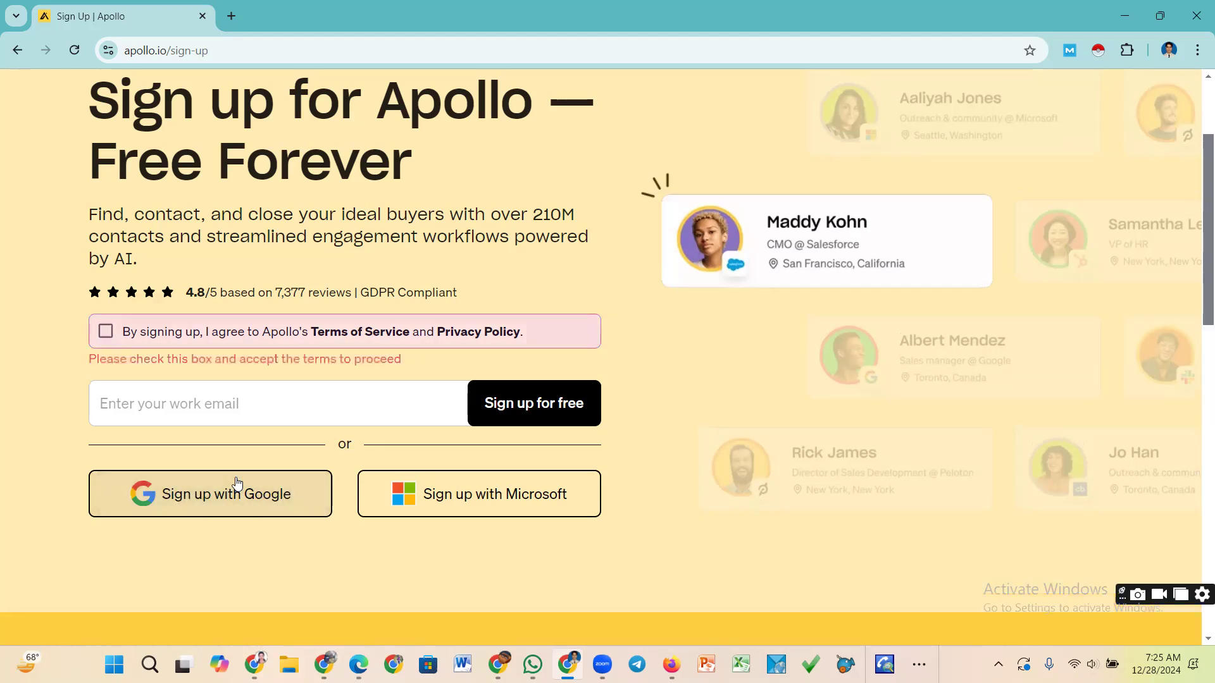
left_click(105, 333)
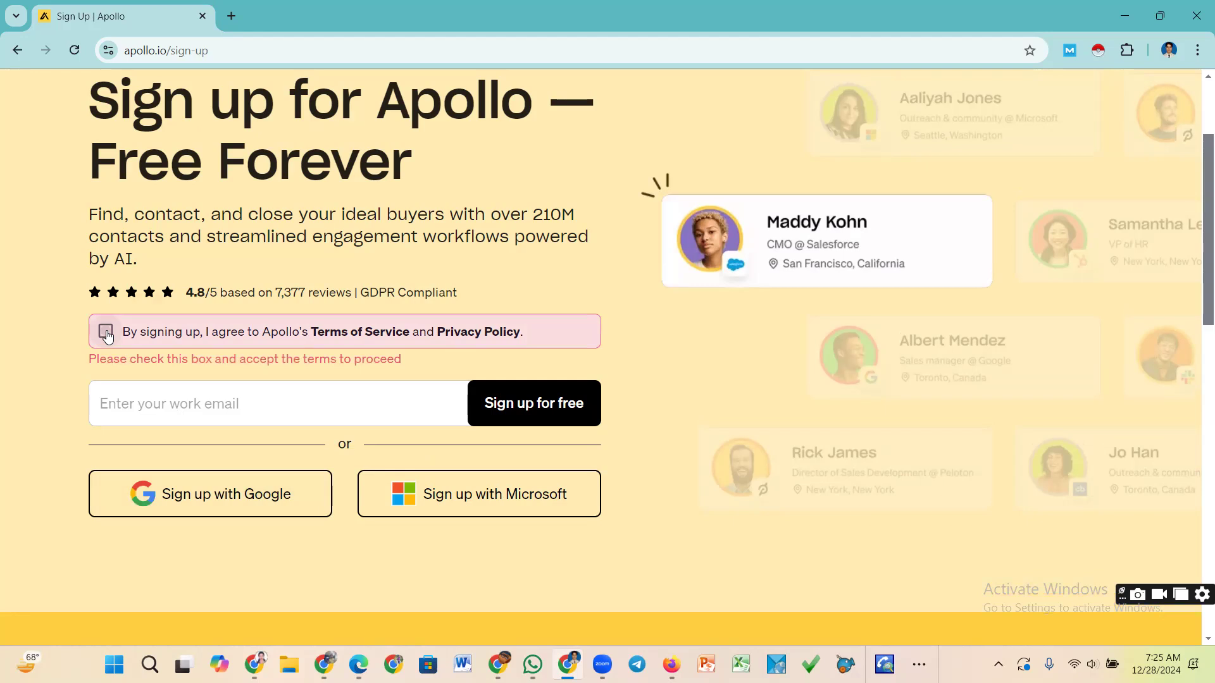
left_click(232, 482)
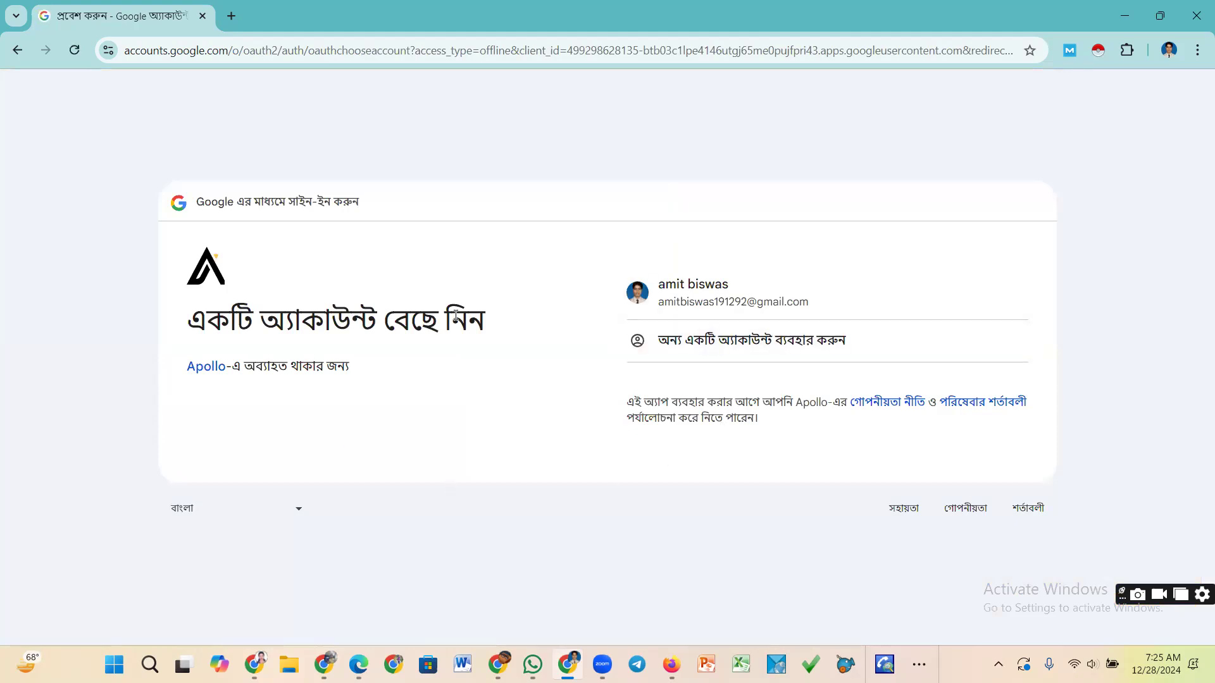
left_click(682, 292)
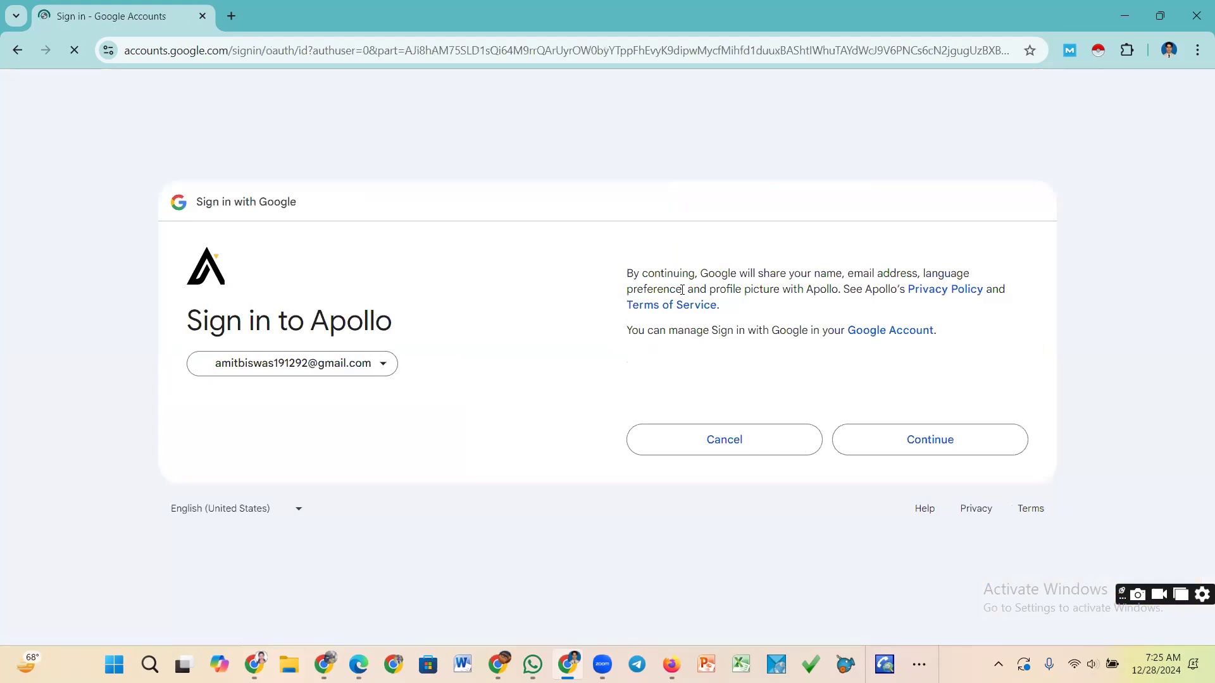
left_click(940, 446)
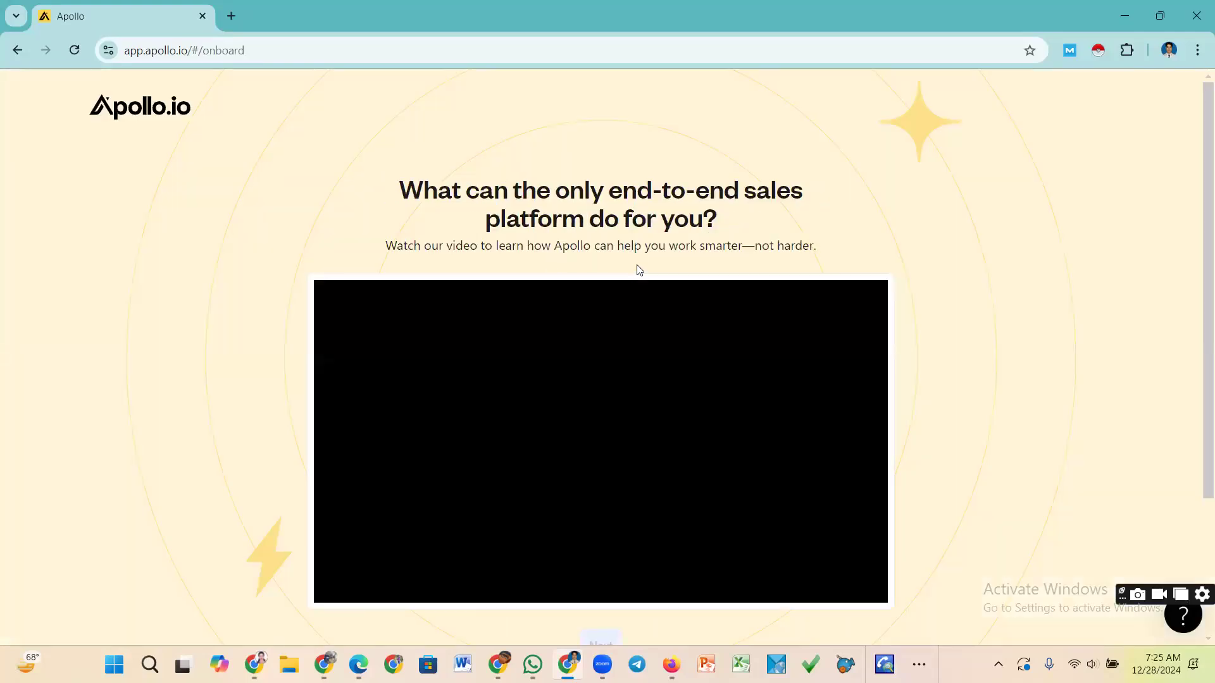
Move past the onboarding introduction video without playing it
scroll(643, 266, "down", 3)
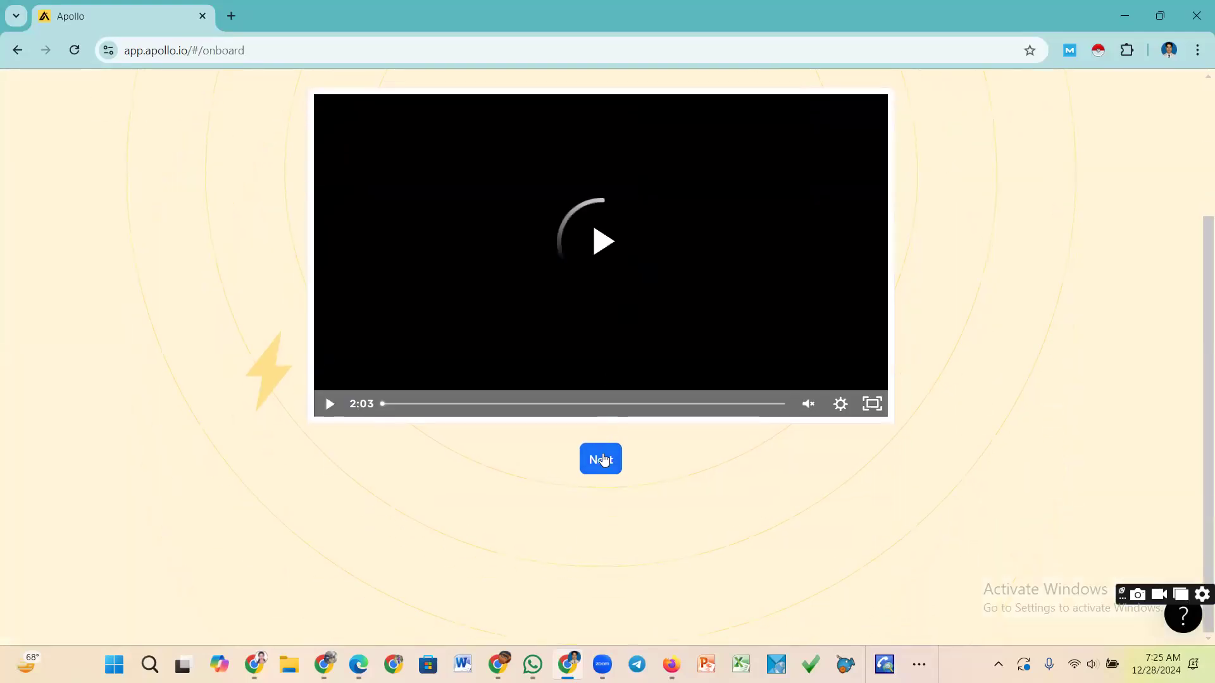
scroll(608, 357, "up", 3)
scroll(608, 372, "down", 3)
left_click(599, 458)
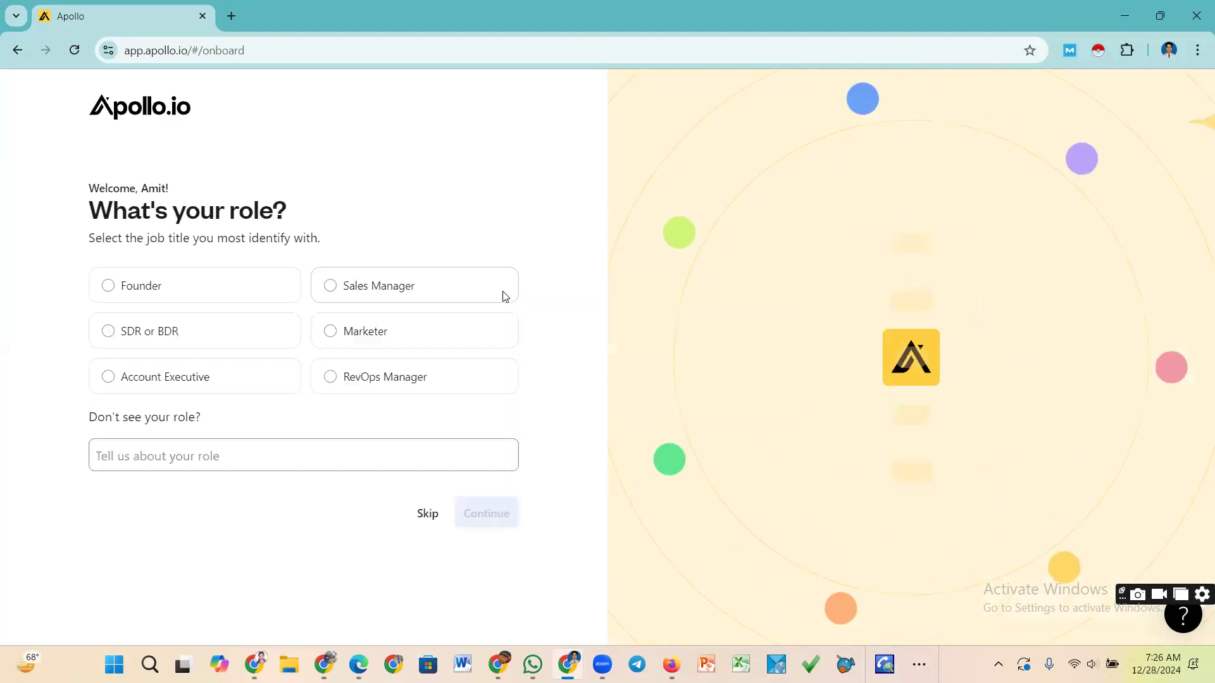
Skip the onboarding questions about the job role and get started from the personalized setup page
left_click(426, 515)
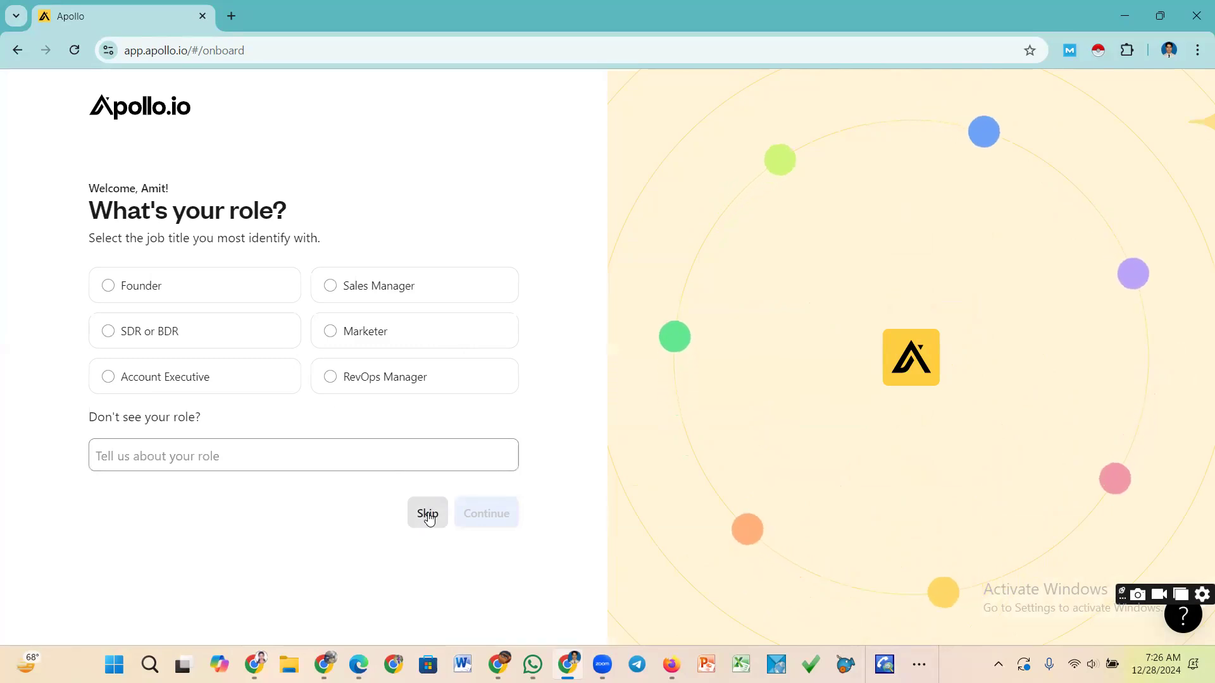
left_click(356, 518)
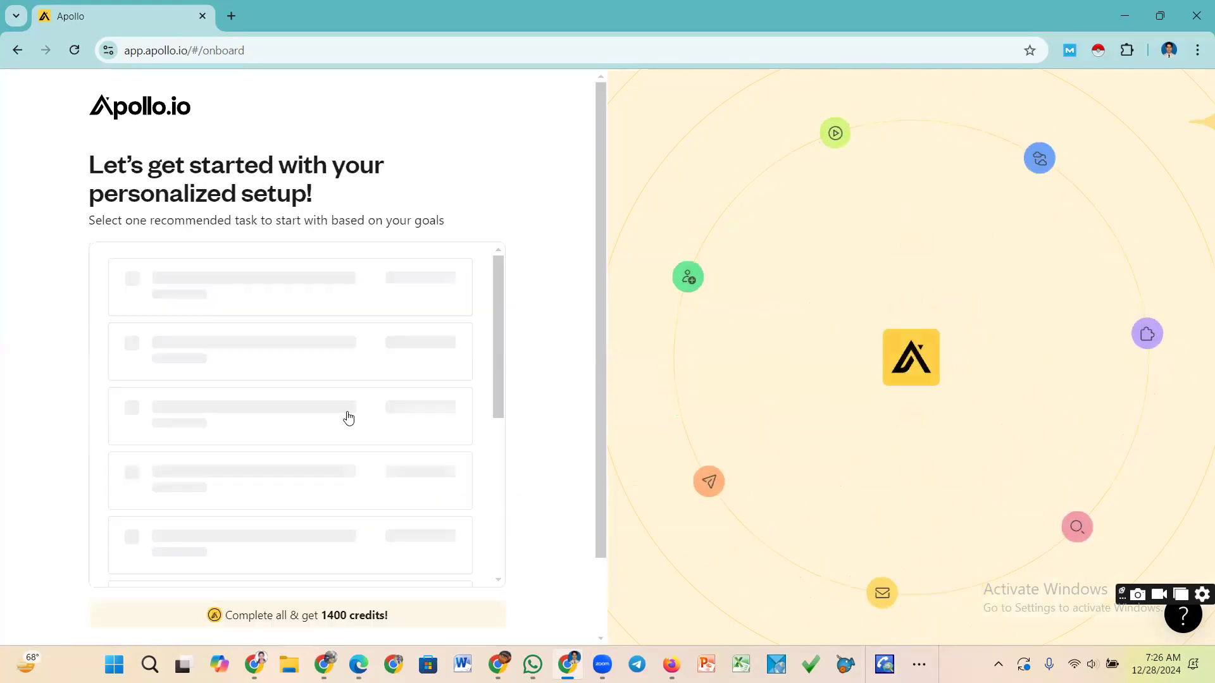
scroll(469, 374, "down", 8)
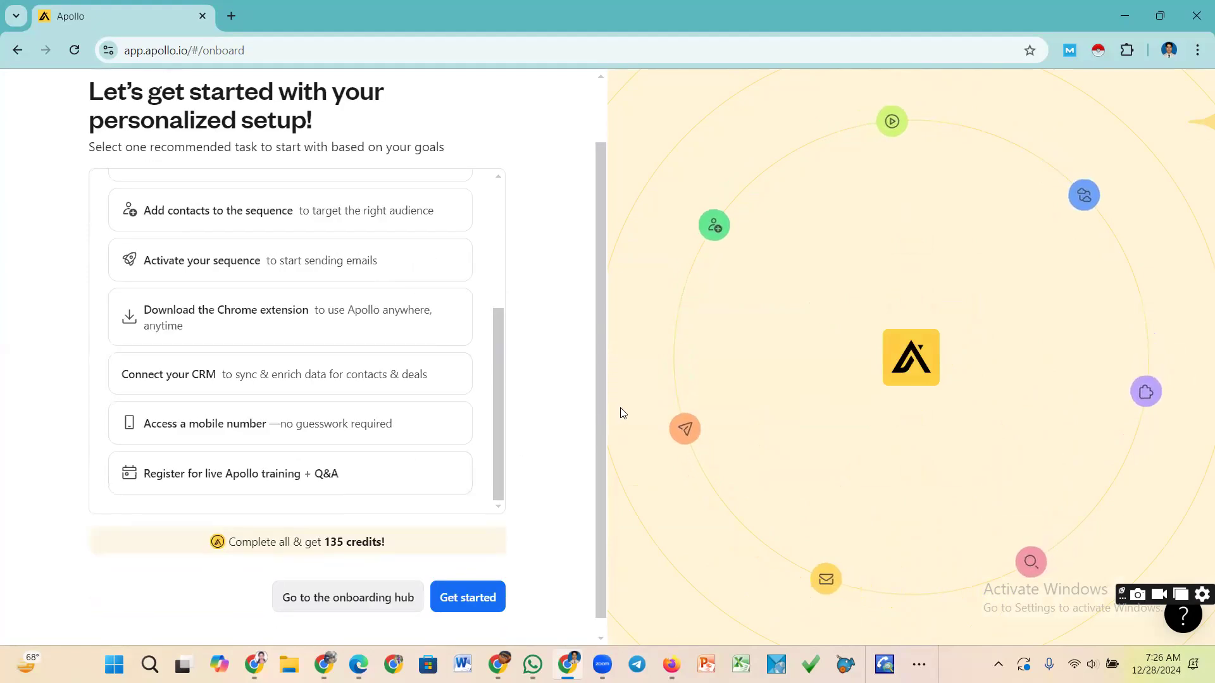
left_click(471, 585)
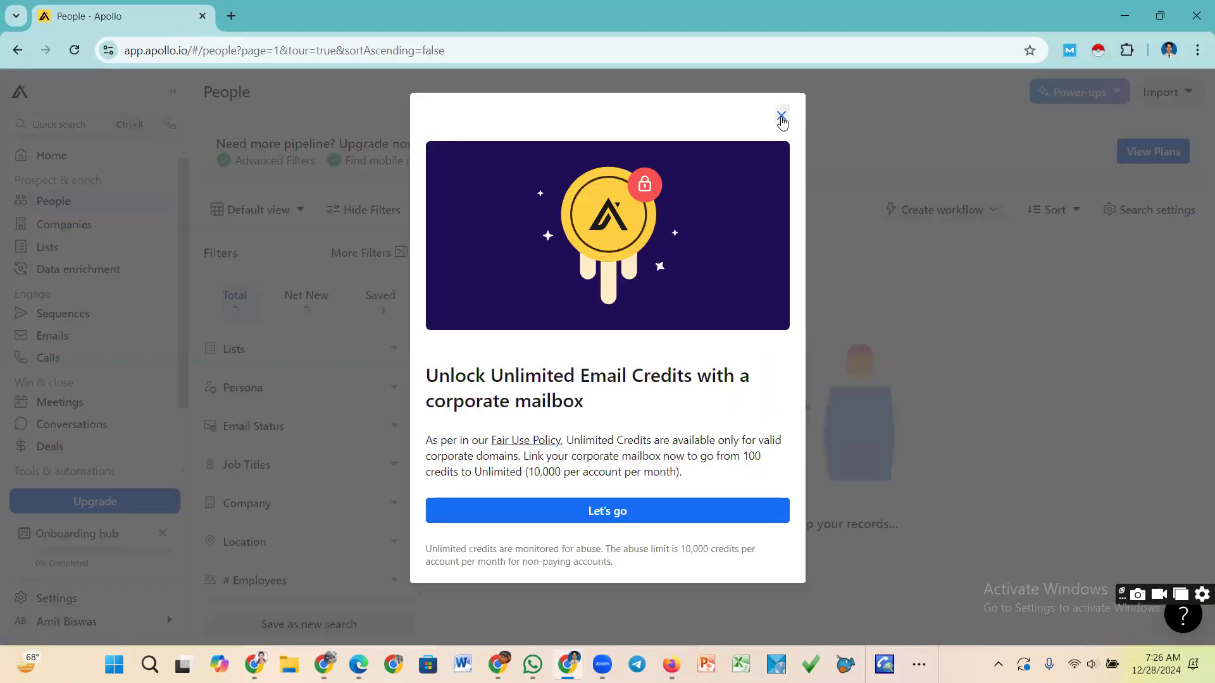
Finish the People Finder Views tour and dismiss the offer to link a corporate mailbox for unlimited email credits
left_click(618, 510)
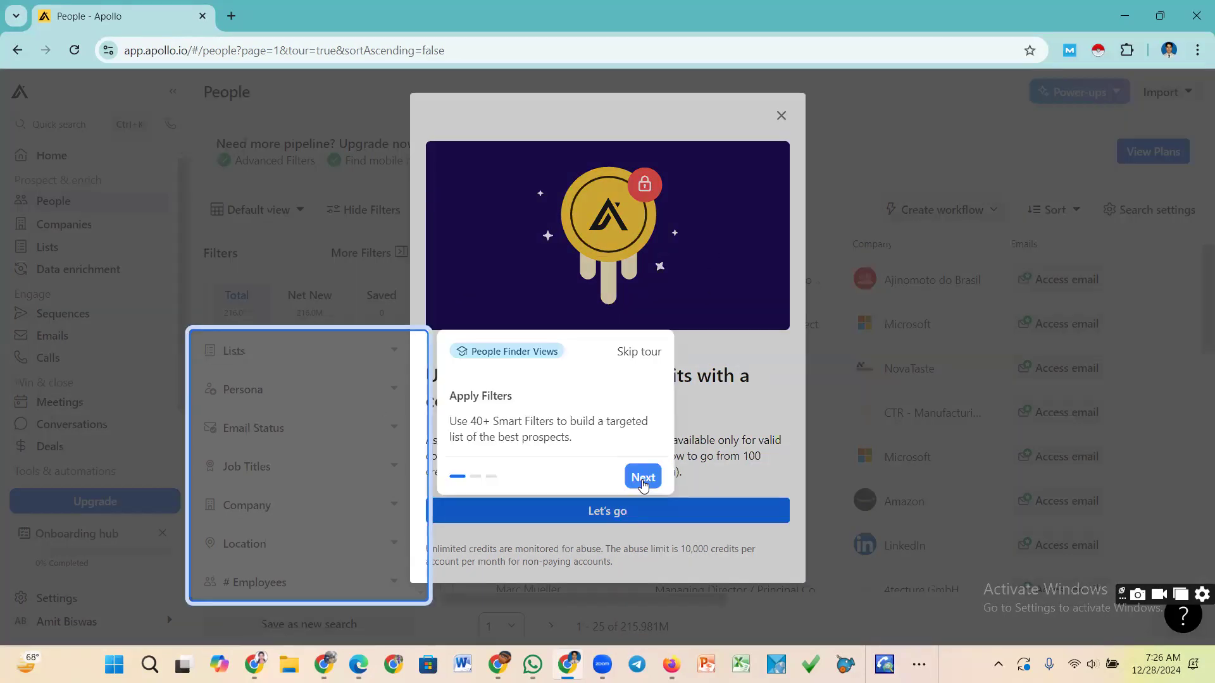
left_click(642, 477)
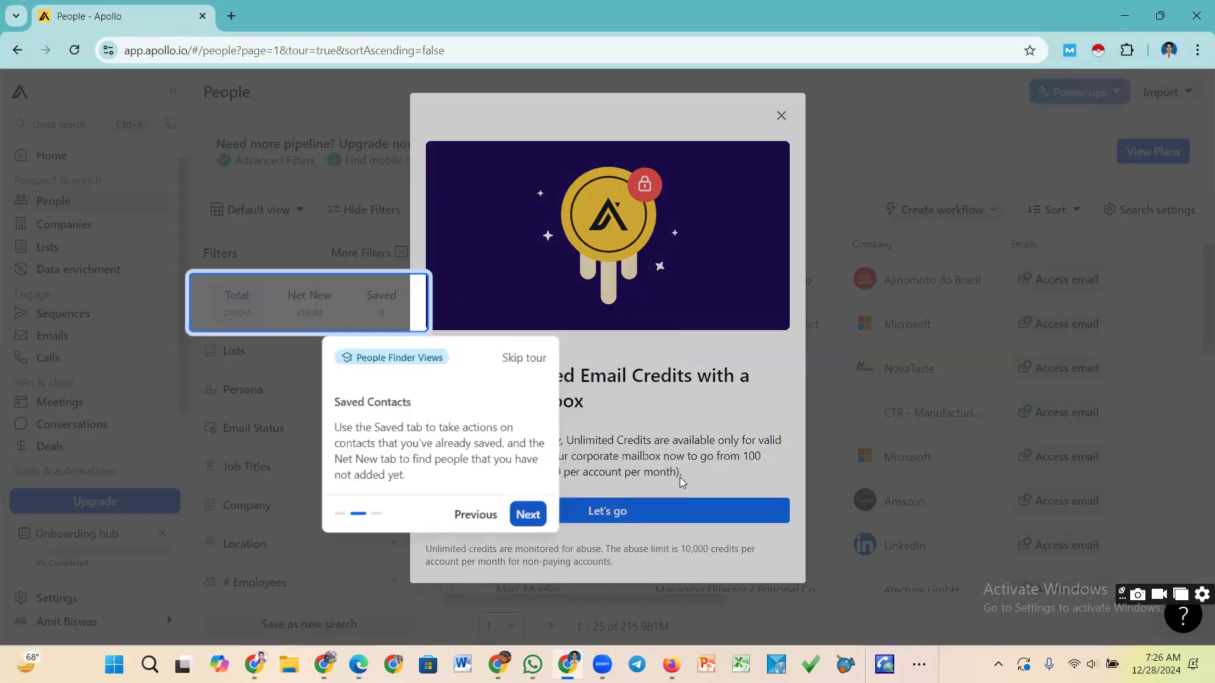
left_click(398, 513)
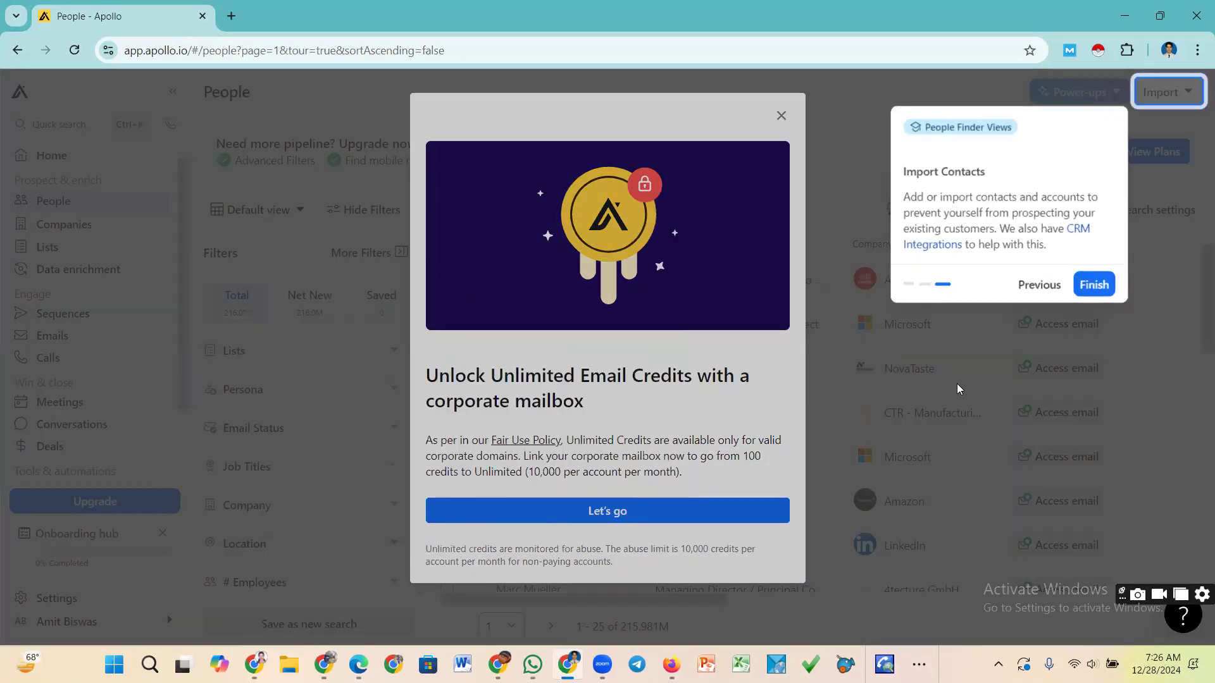
left_click(1094, 284)
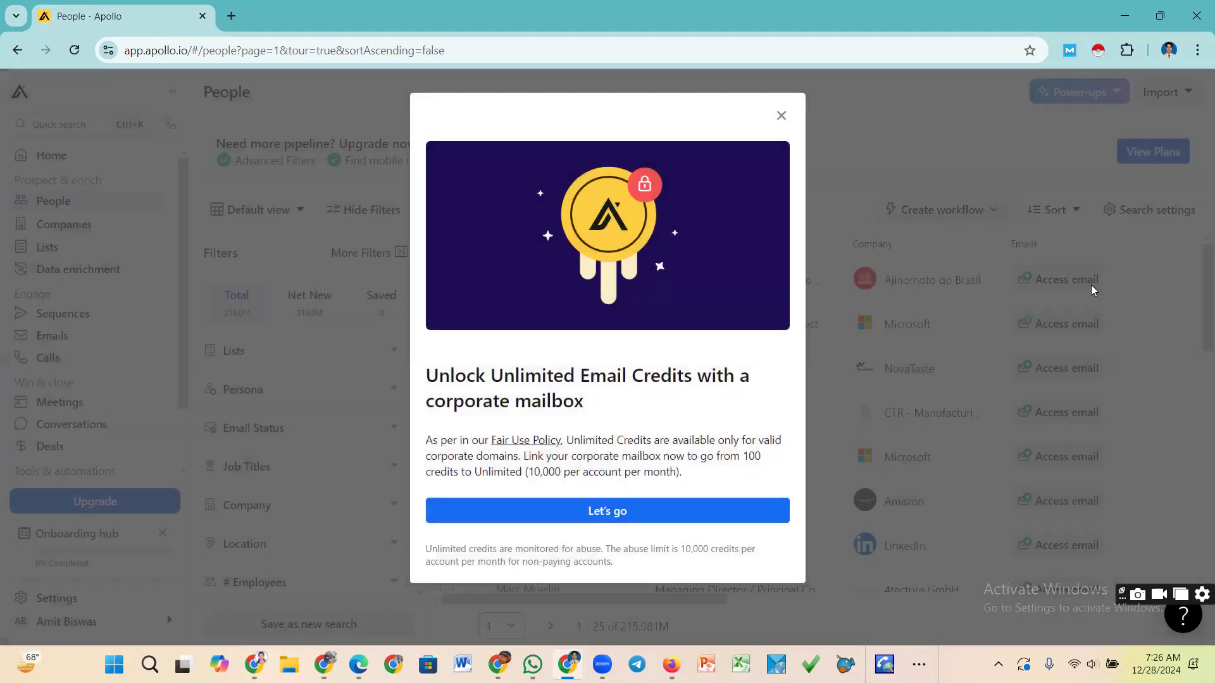
left_click(781, 117)
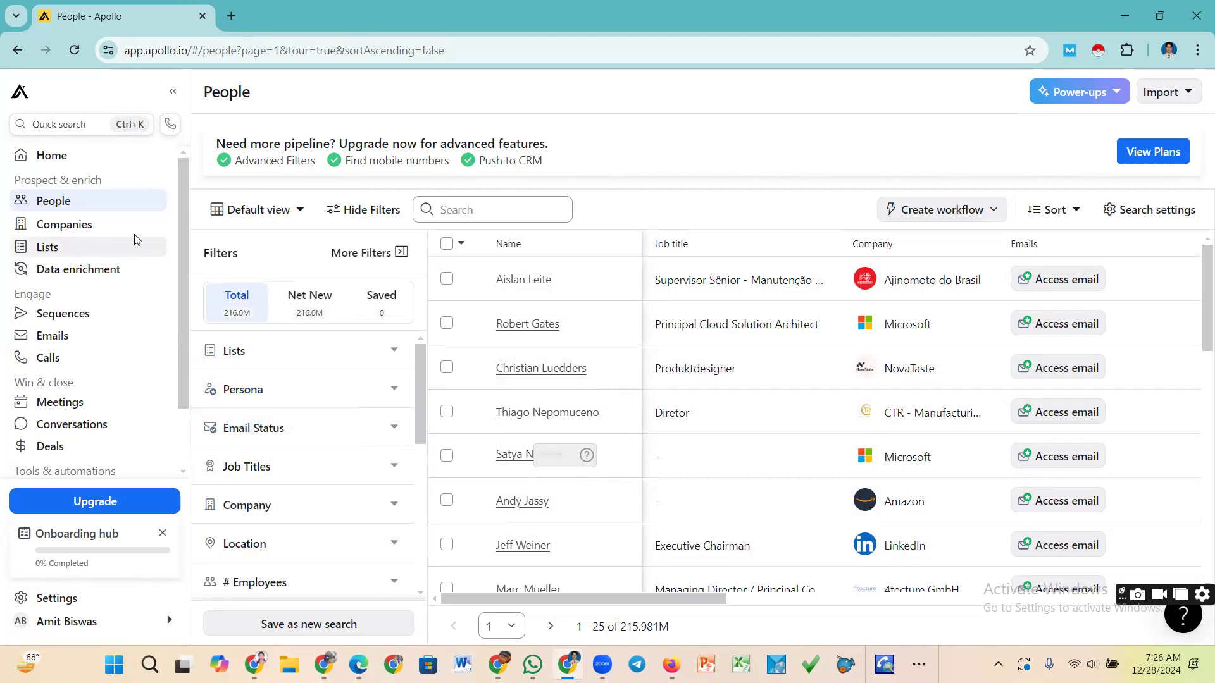
scroll(721, 366, "down", 5)
scroll(722, 366, "up", 5)
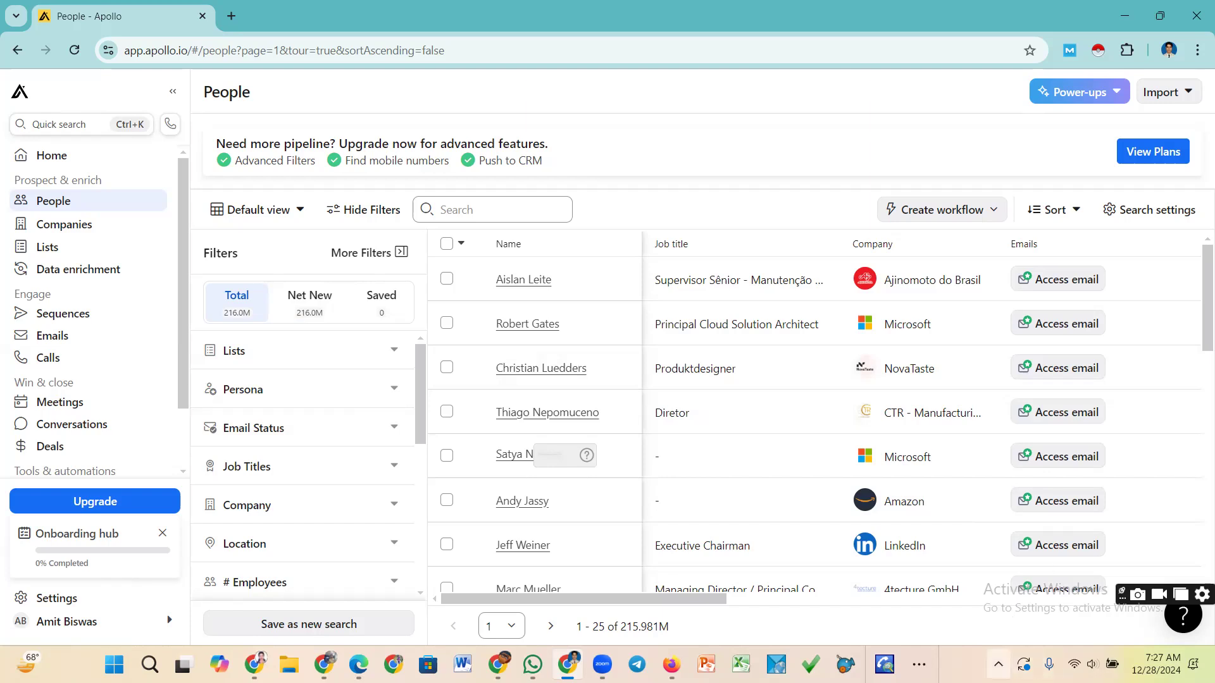
left_click(999, 664)
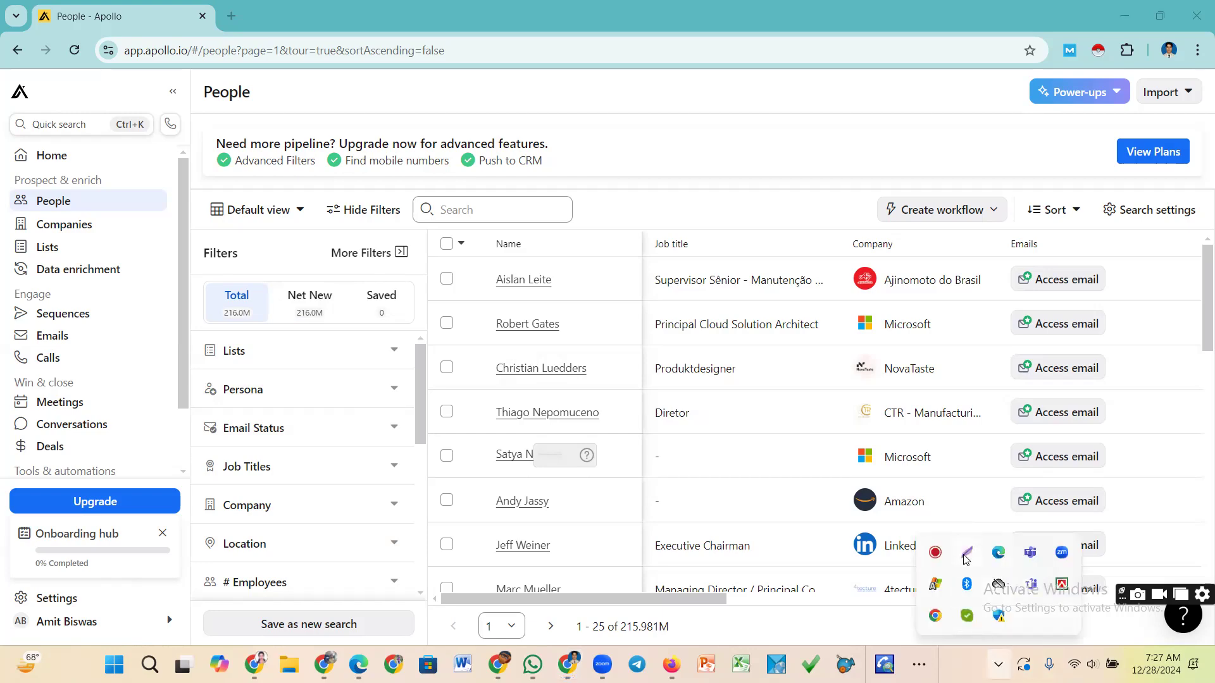
key("Print")
mouse_move(192, 275)
left_mouse_down()
mouse_move(246, 334)
mouse_move(412, 340)
left_mouse_up()
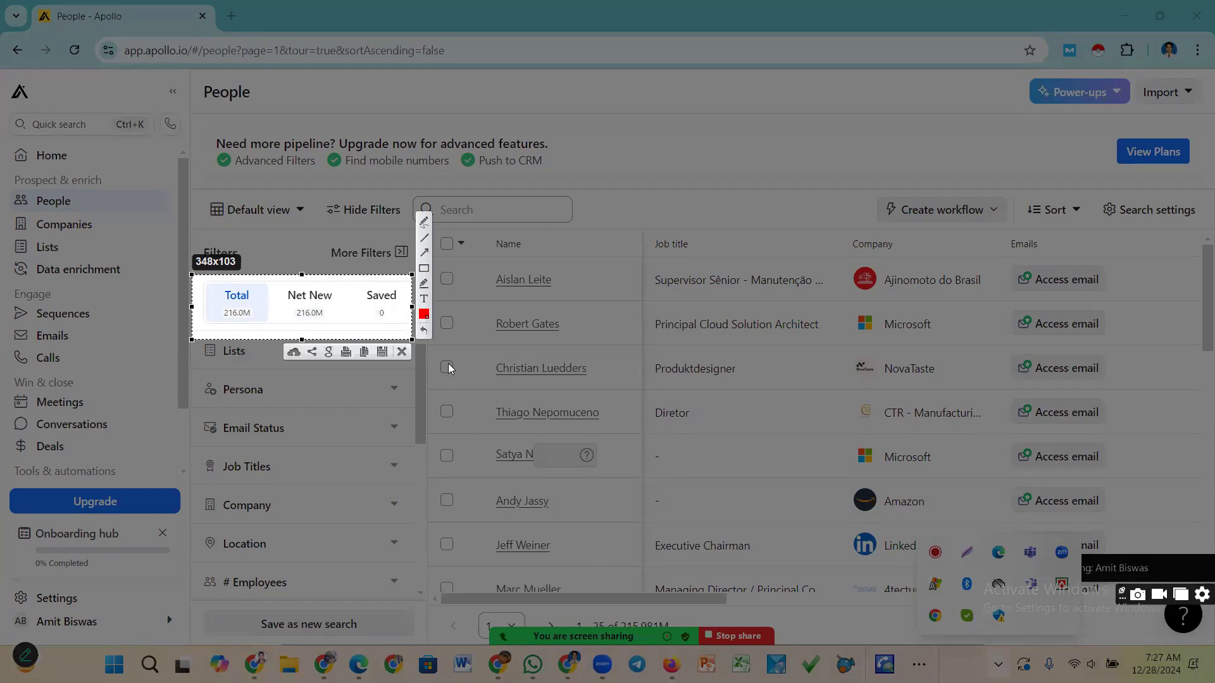
left_click(424, 255)
left_click_drag(339, 420, 261, 324)
left_click(402, 353)
Examine which filter categories are available for narrowing down the People search
scroll(602, 434, "down", 4)
scroll(510, 438, "up", 4)
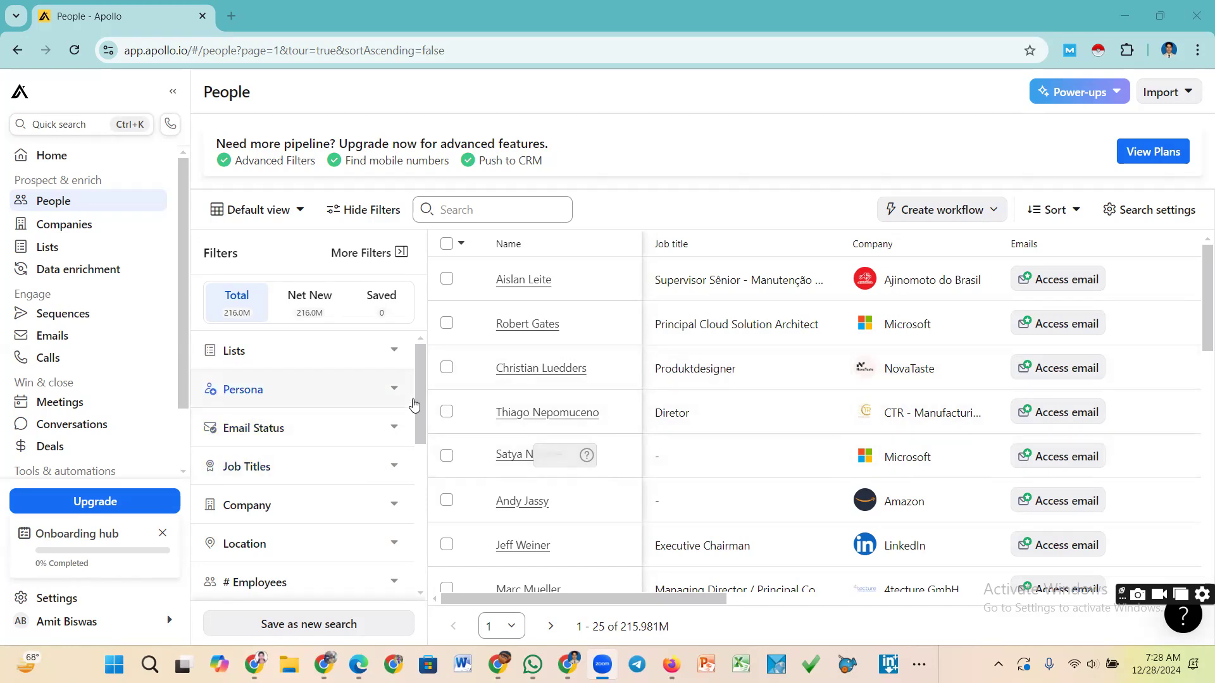
left_click_drag(421, 408, 434, 370)
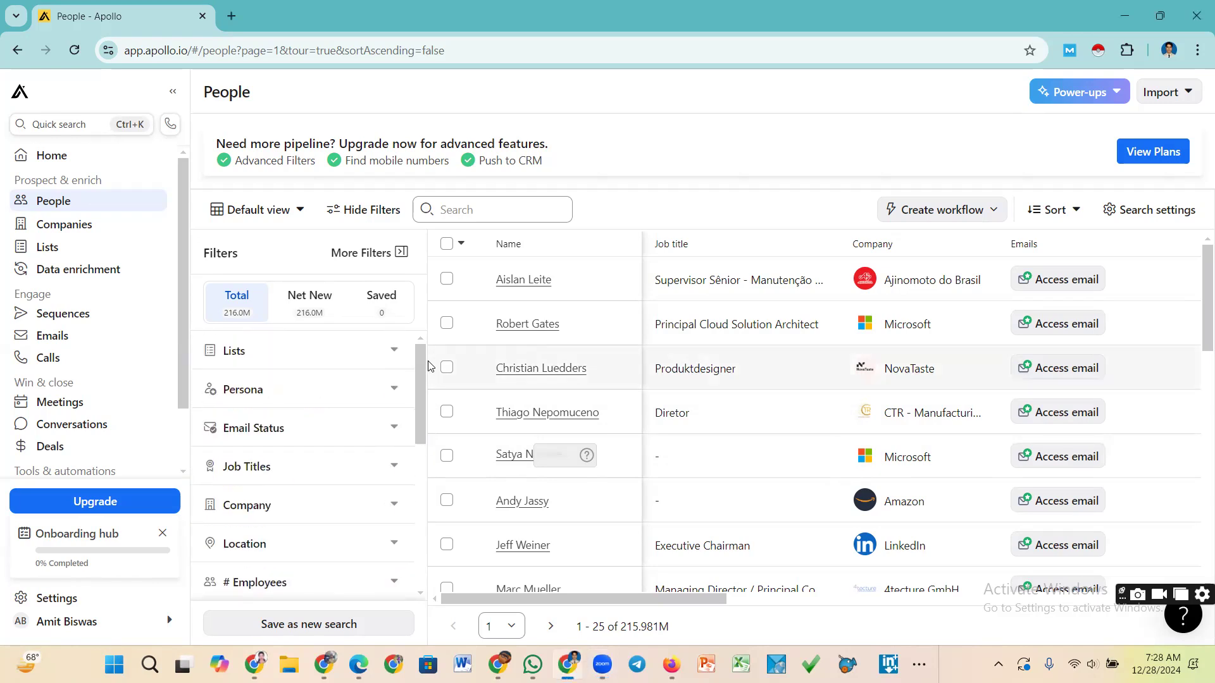
scroll(429, 366, "down", 2)
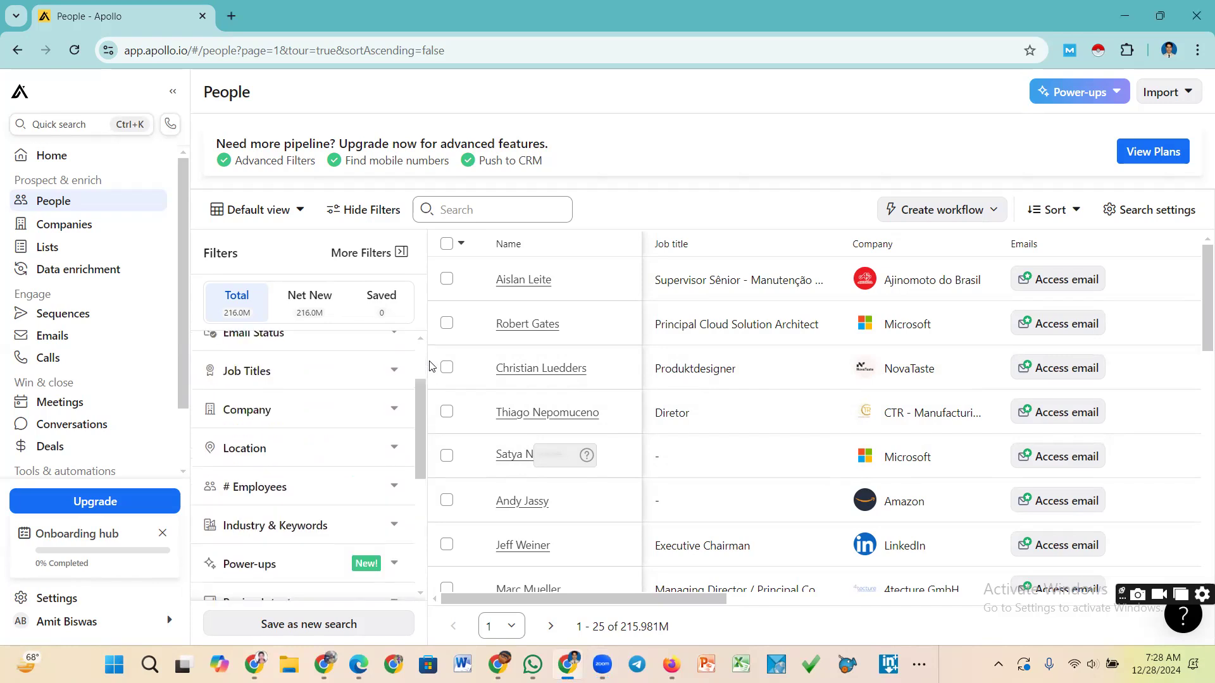
scroll(429, 366, "up", 2)
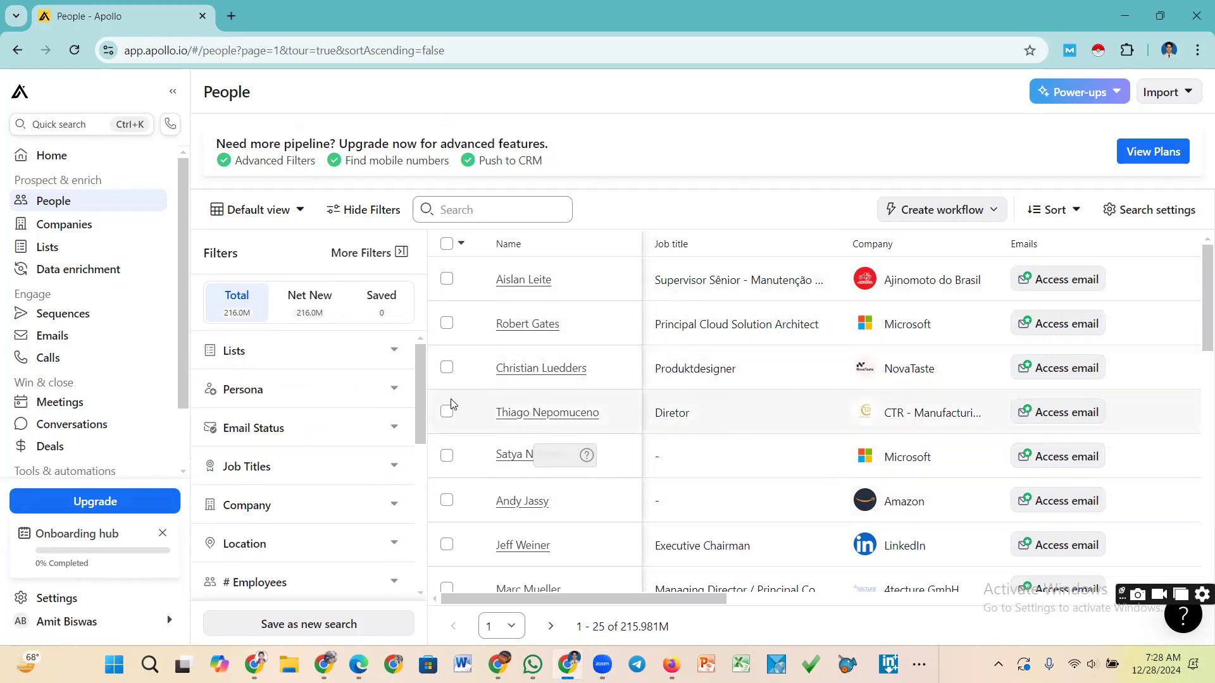
mouse_move(425, 379)
left_mouse_down()
mouse_move(423, 408)
mouse_move(419, 383)
left_mouse_up()
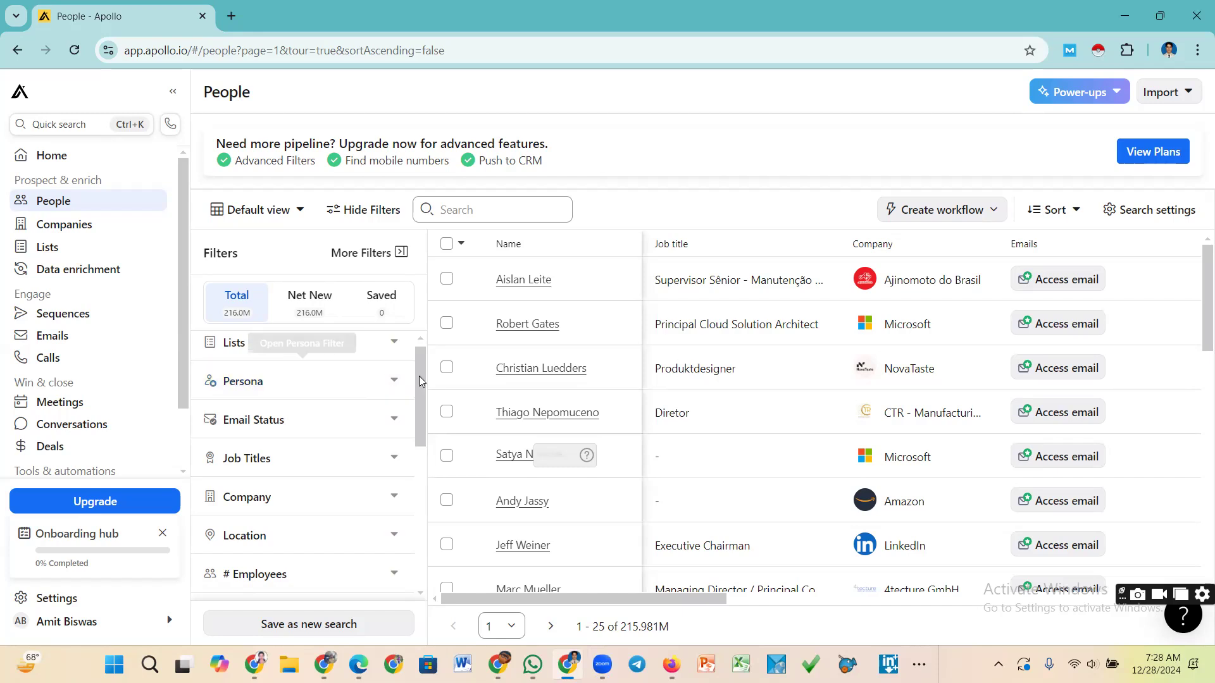
scroll(417, 393, "down", 1)
scroll(423, 381, "up", 1)
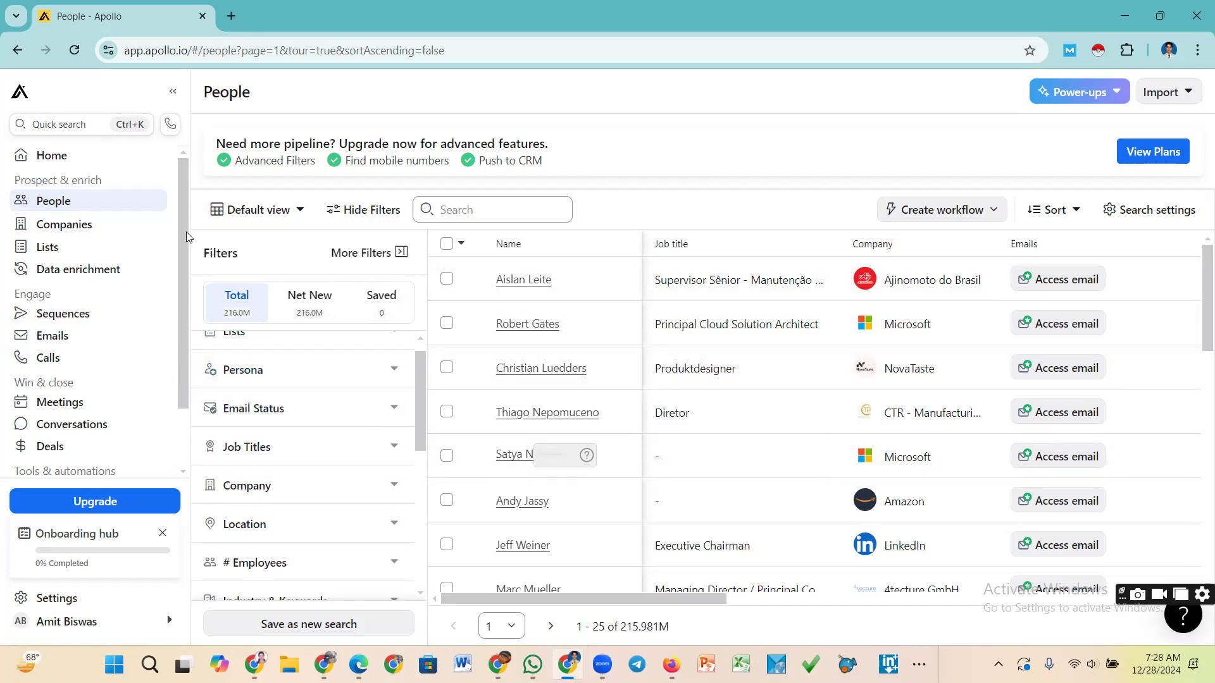
View the Home dashboard and return to the People search
left_click(53, 163)
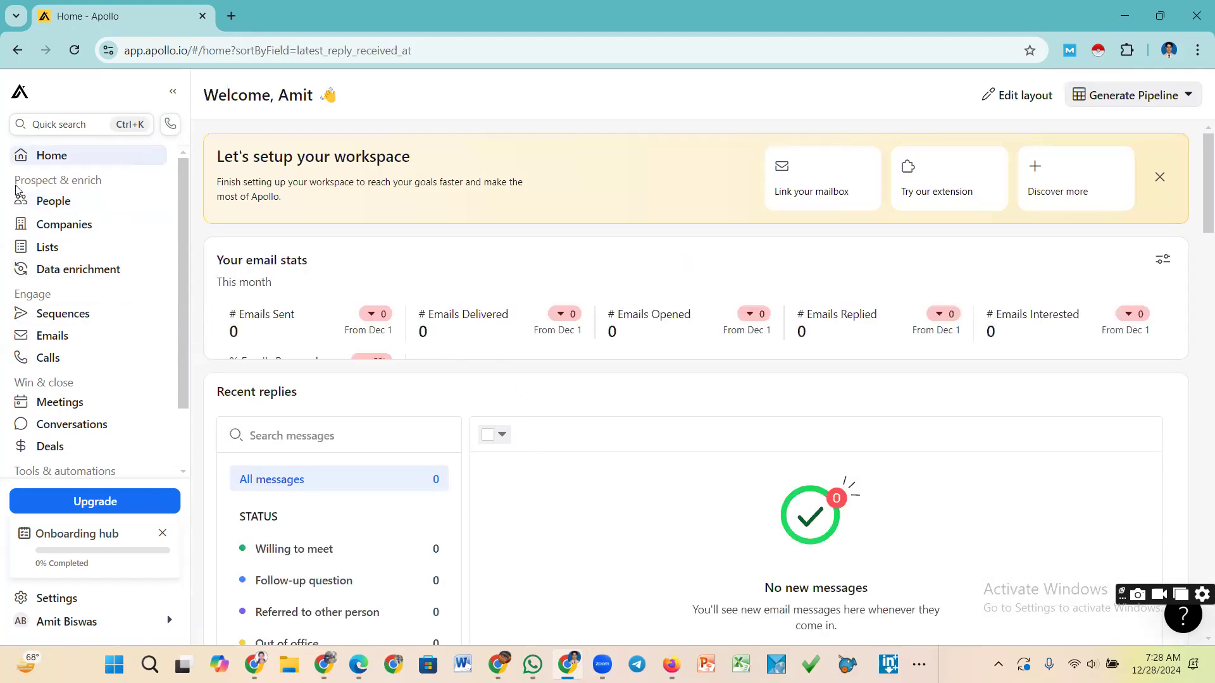
left_click(51, 204)
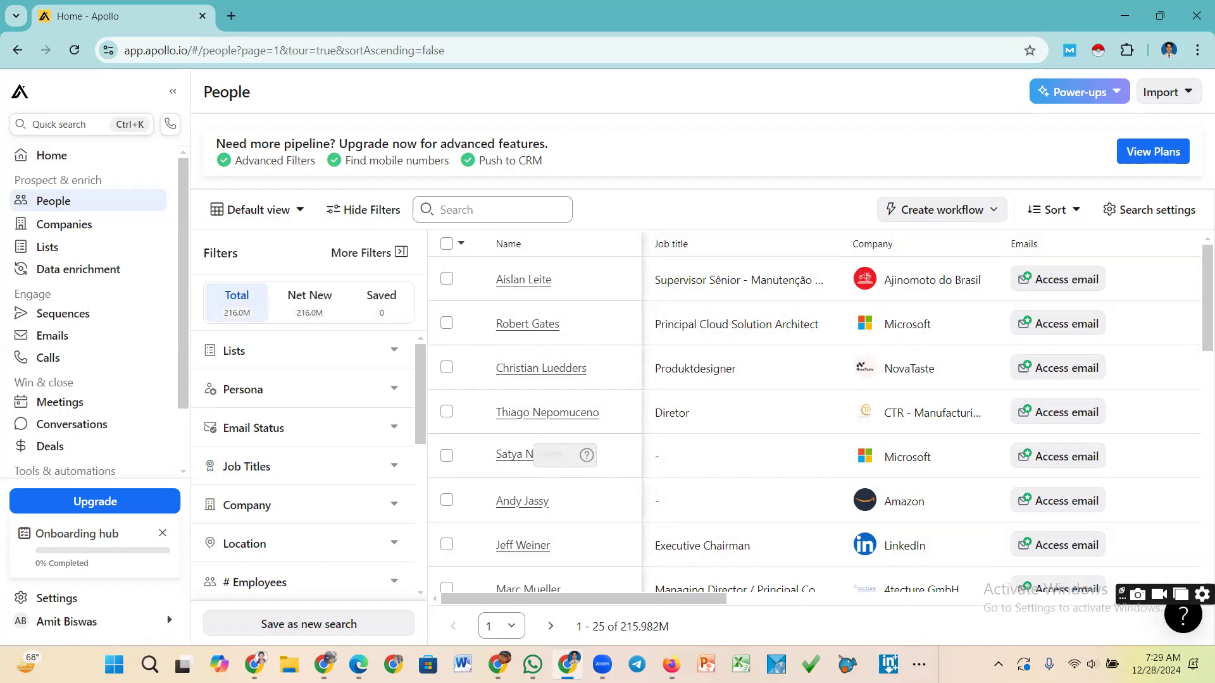
Capture the column headings of the People table, point a red arrow at them and discard the capture
left_click(998, 663)
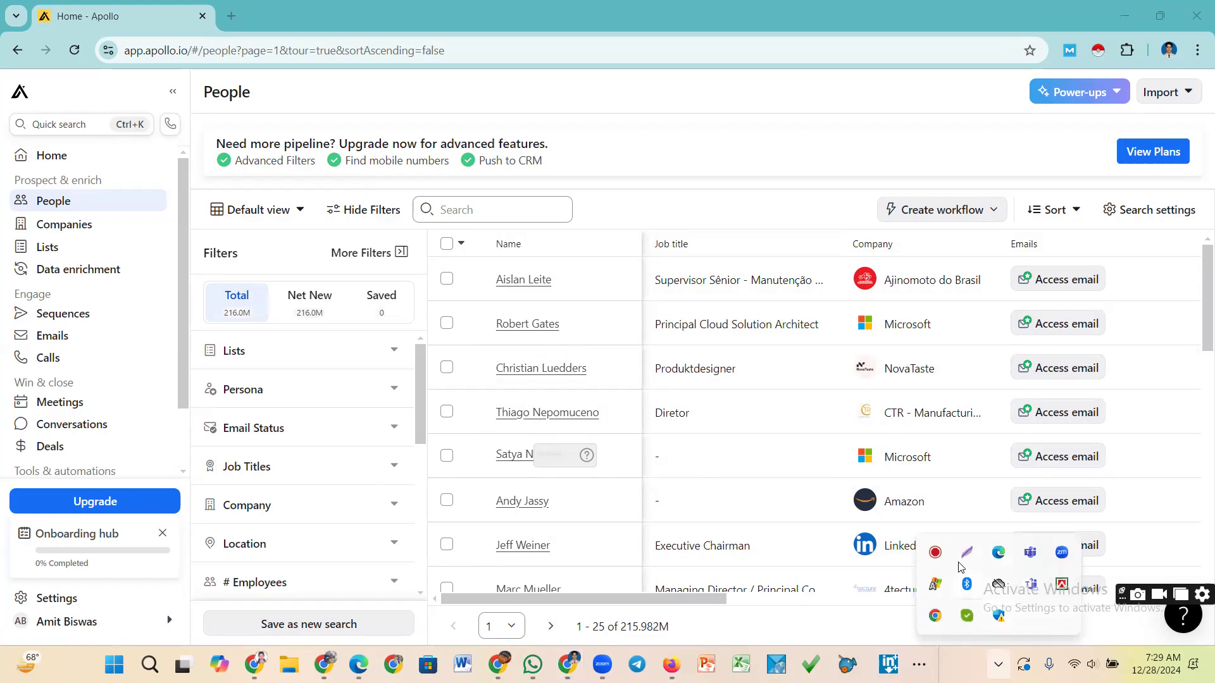
left_click(966, 552)
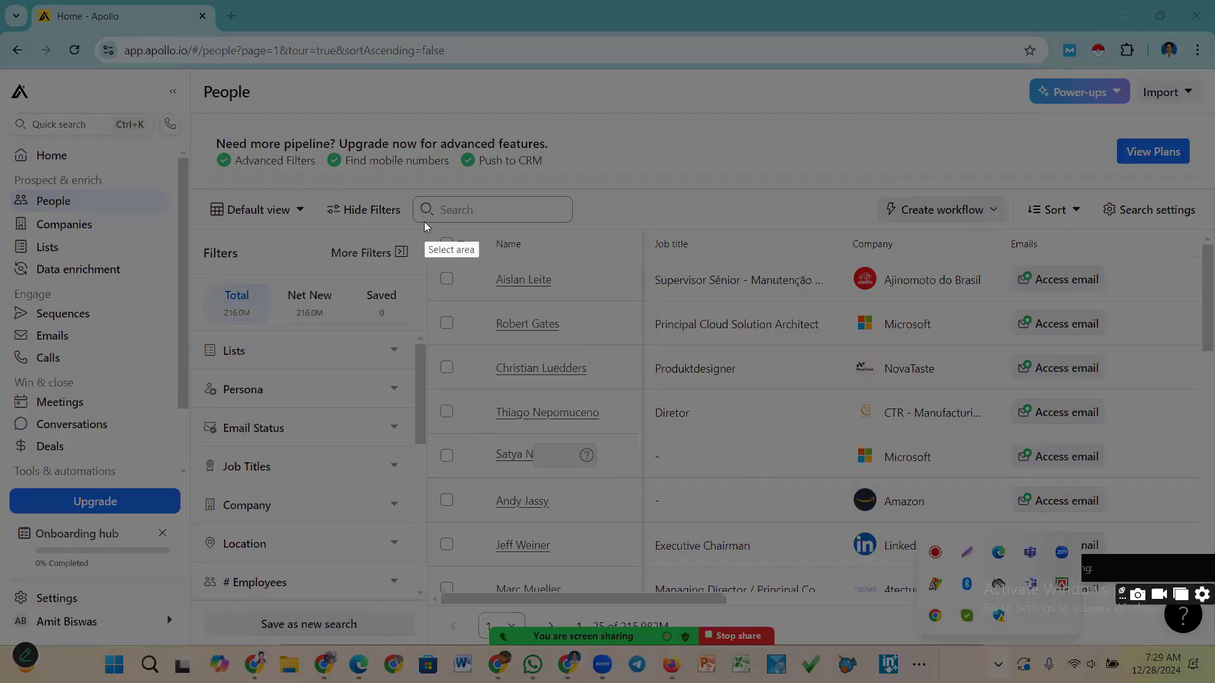
left_click_drag(424, 221, 703, 292)
left_click_drag(779, 302, 1087, 272)
left_click(1099, 185)
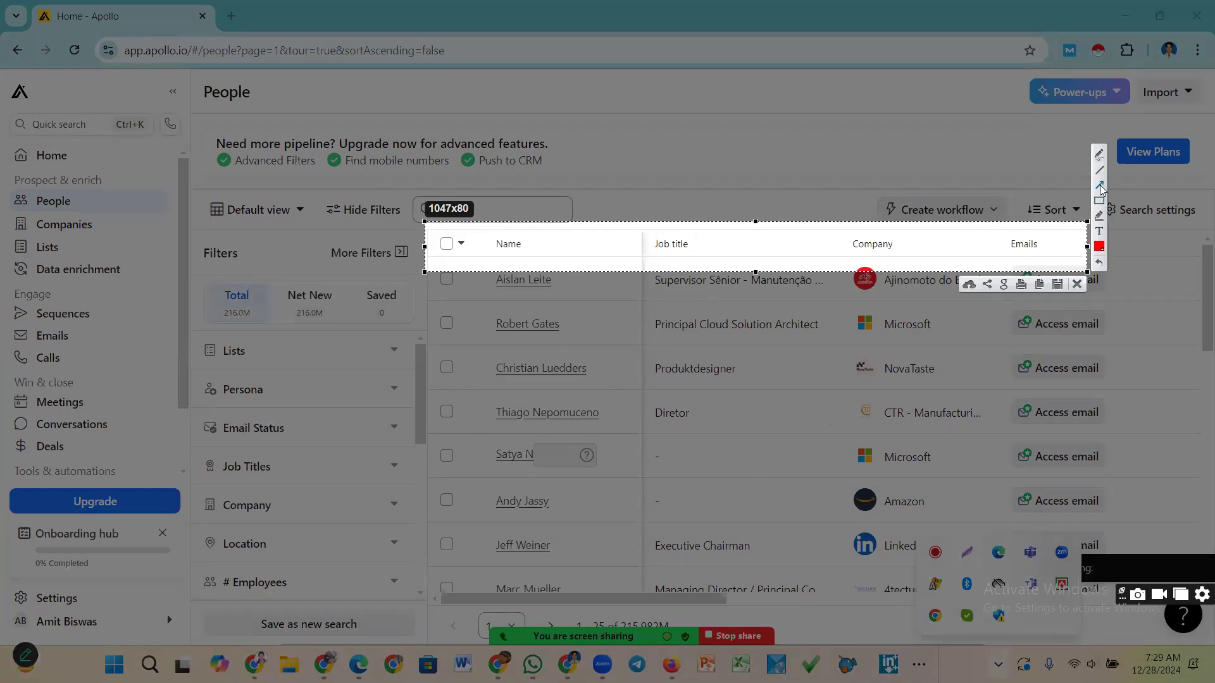
left_click_drag(455, 443, 577, 273)
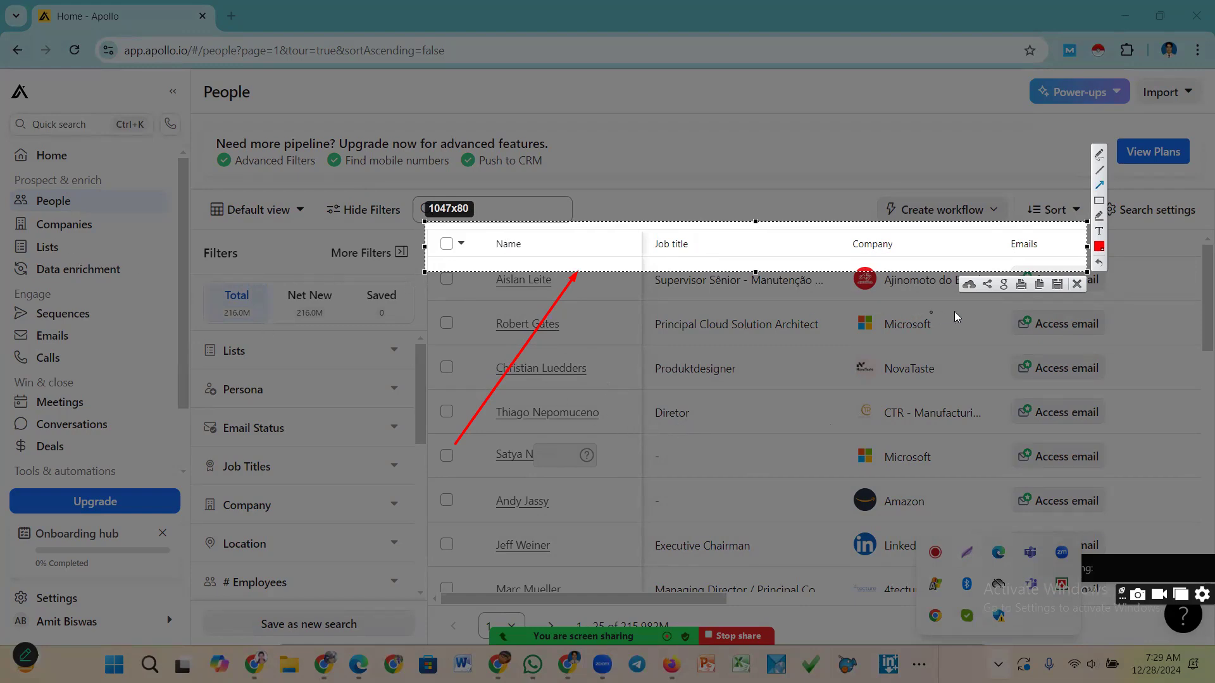
left_click(1076, 284)
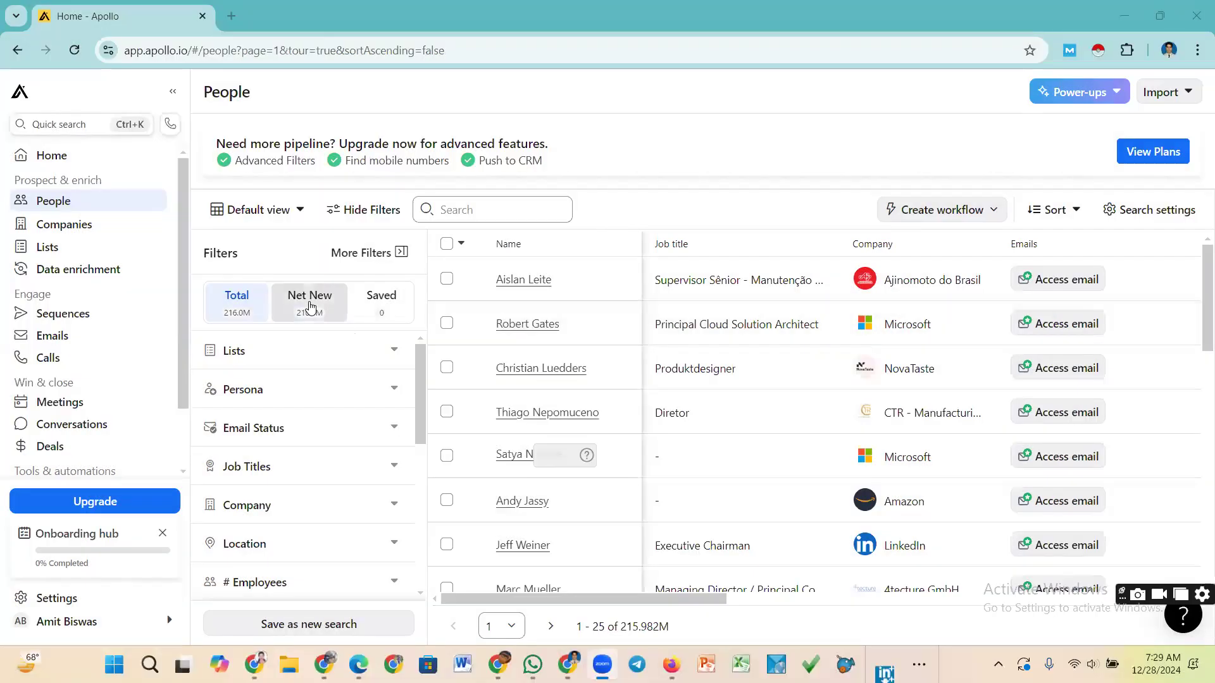
Look through the Companies, People and Lists pages to see what each one offers
left_click(71, 225)
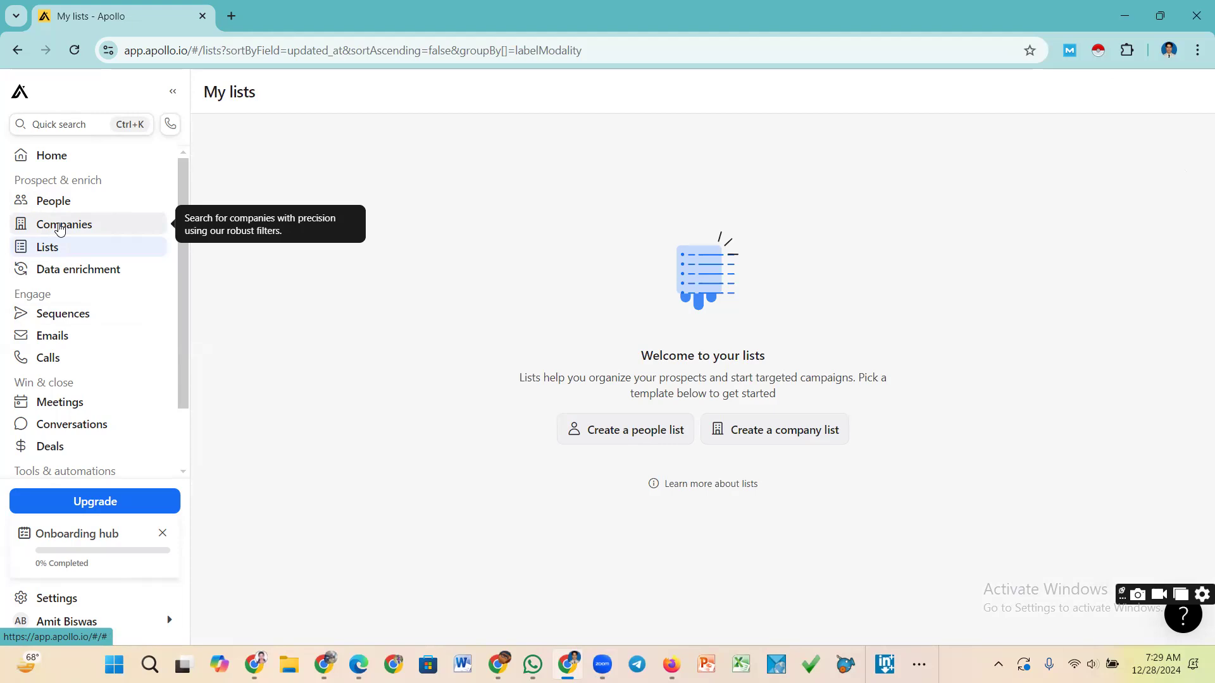
left_click(60, 229)
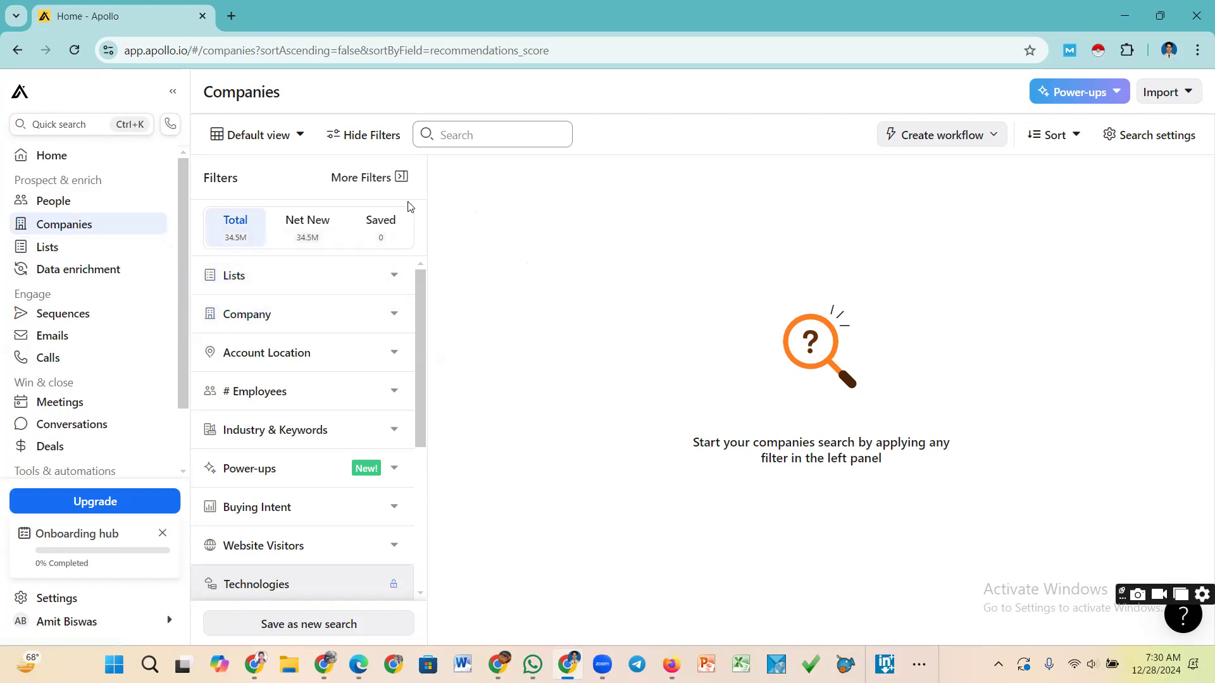
left_click(64, 209)
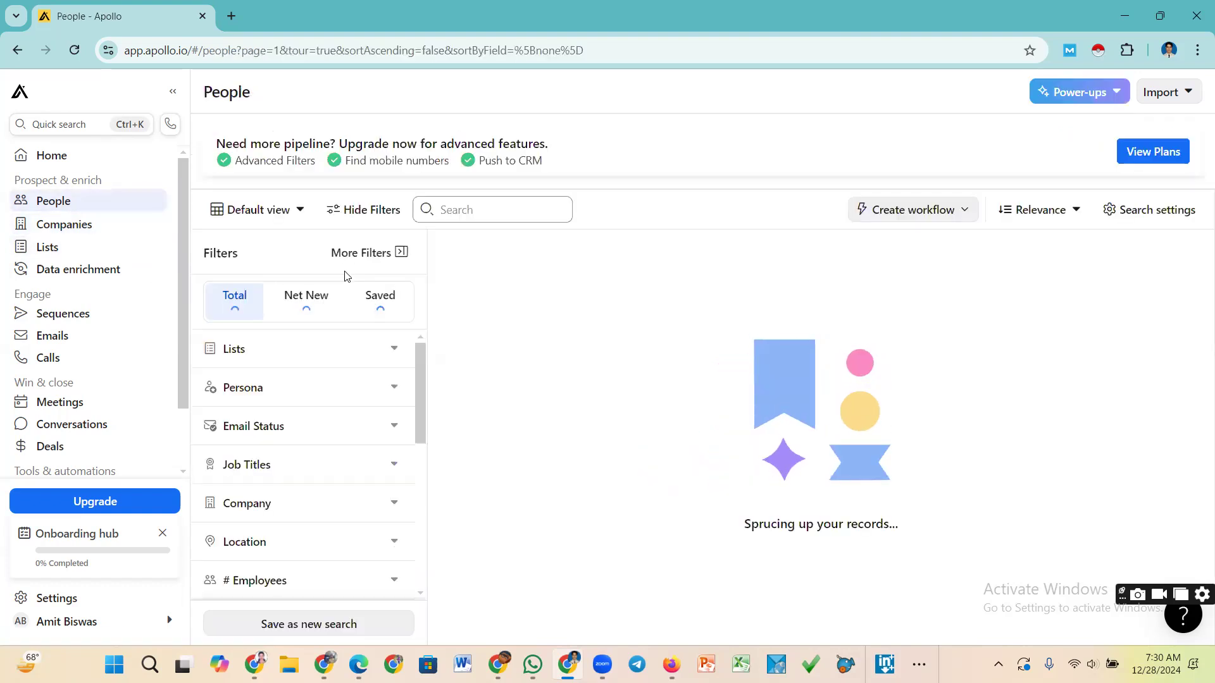
left_click(68, 255)
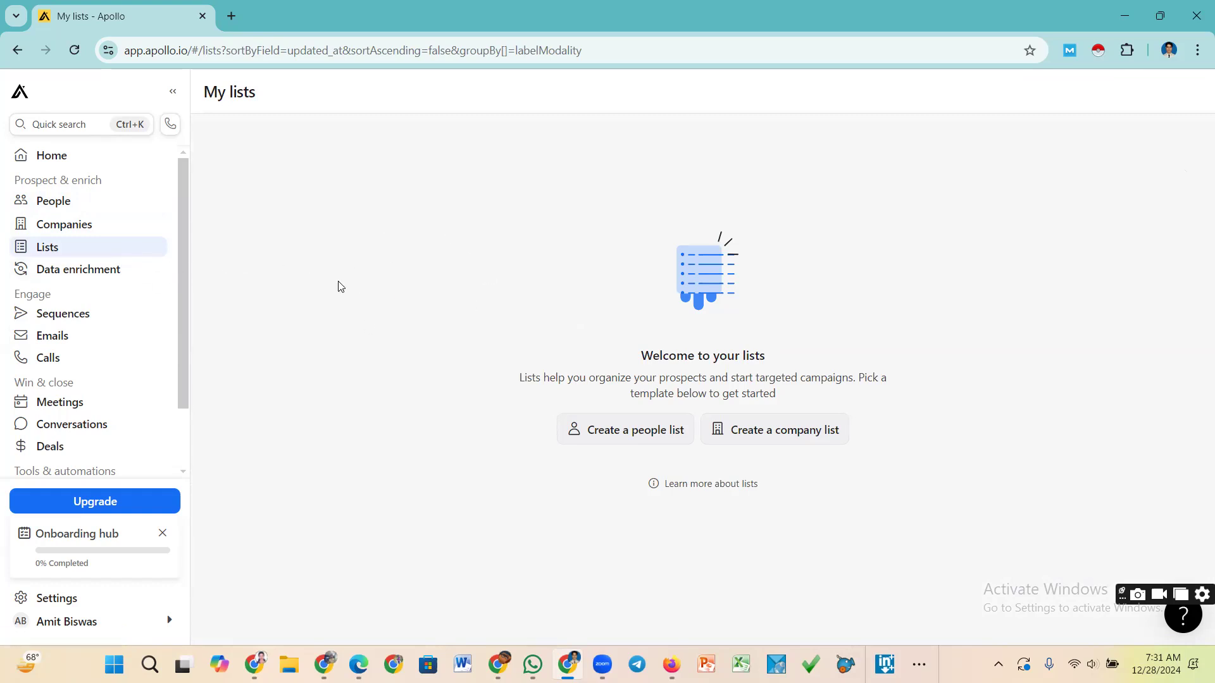
left_click(109, 250)
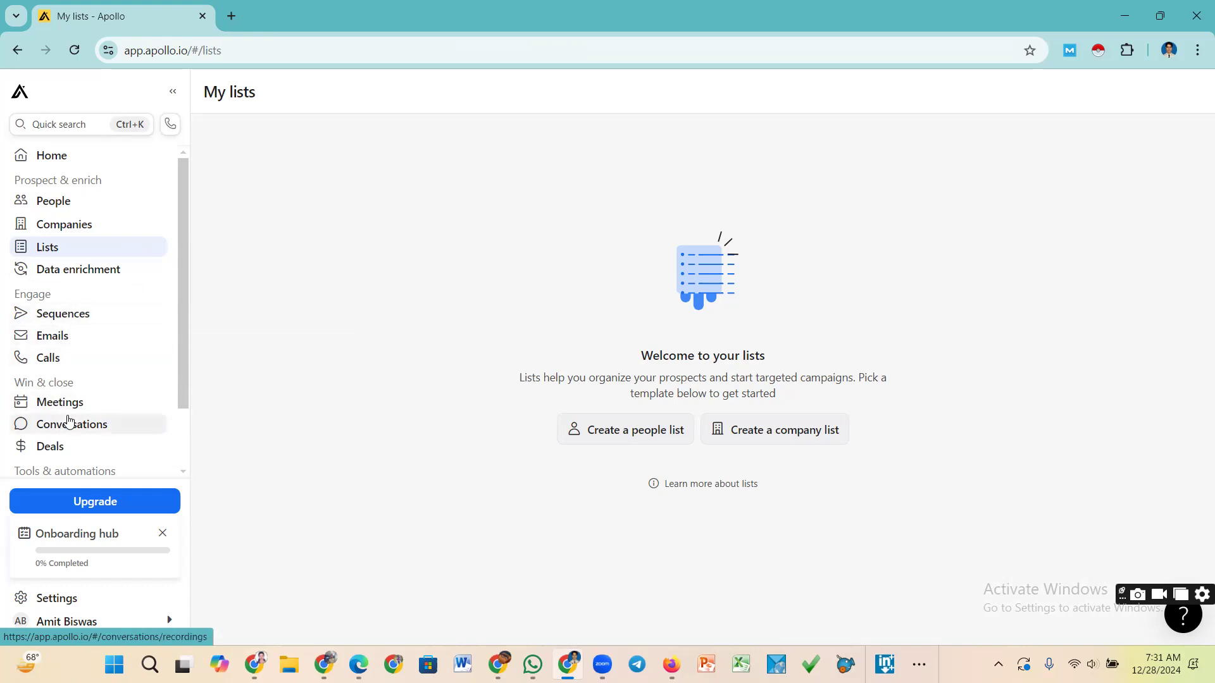
Compare the prices and credits of the plans on the upgrade page and select the Free plan's card
scroll(73, 426, "down", 2)
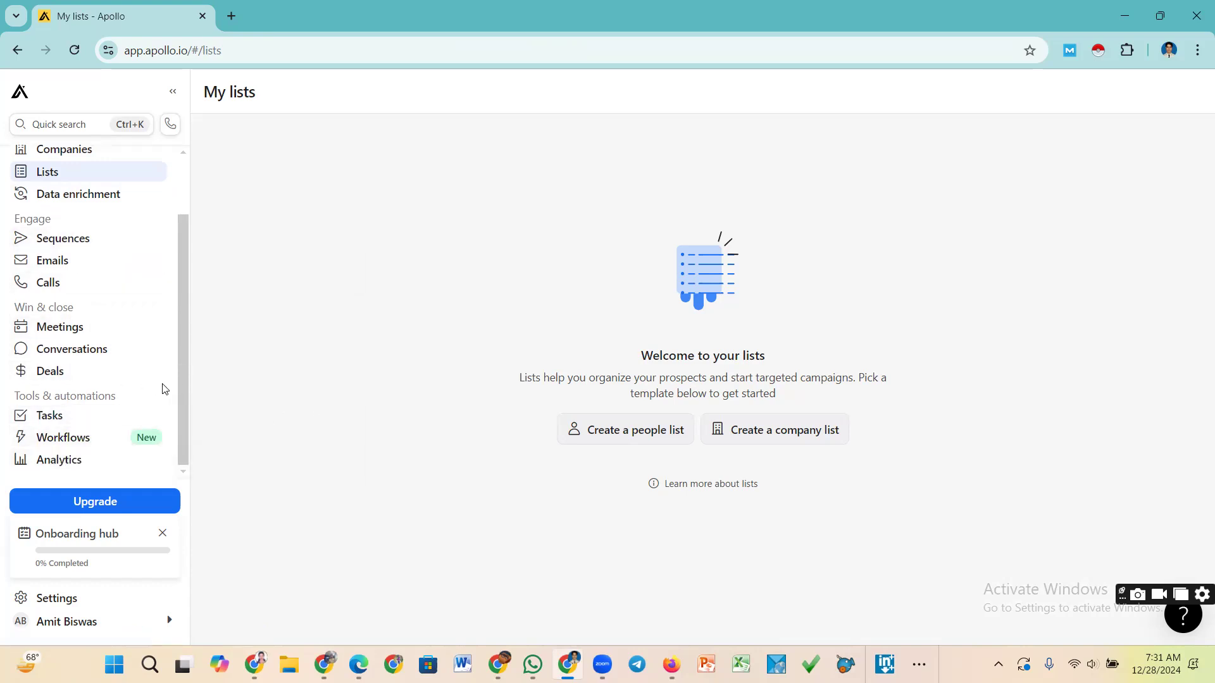
left_click(129, 501)
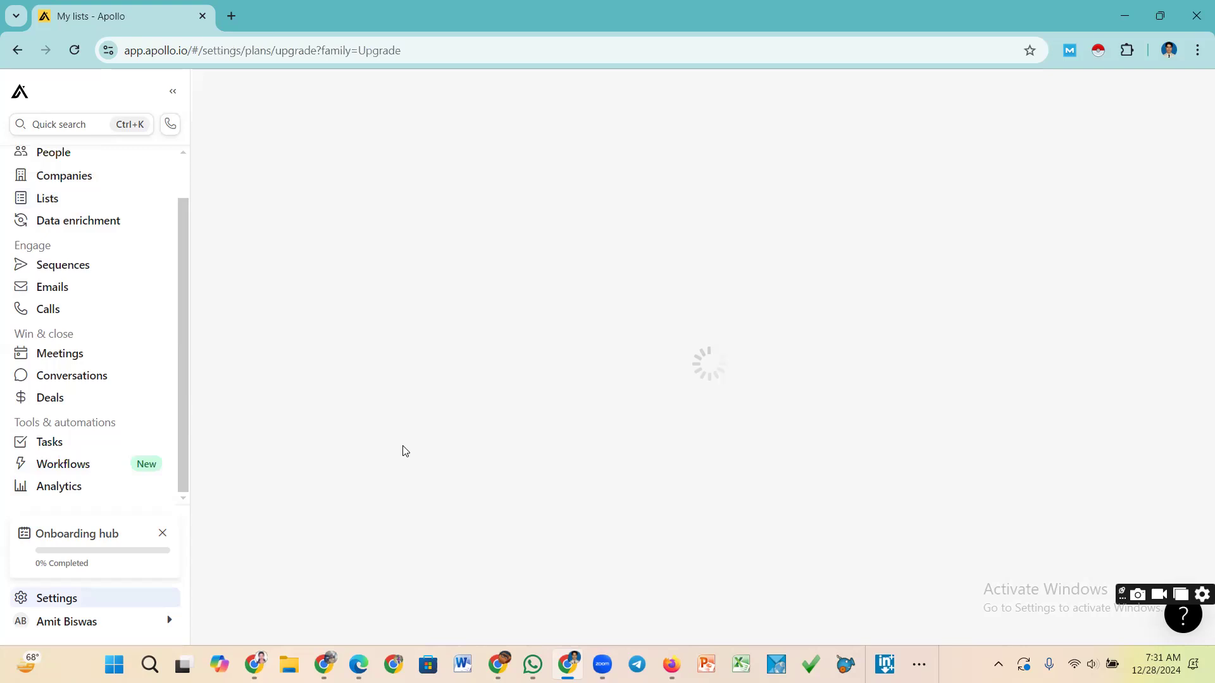
scroll(439, 434, "down", 1)
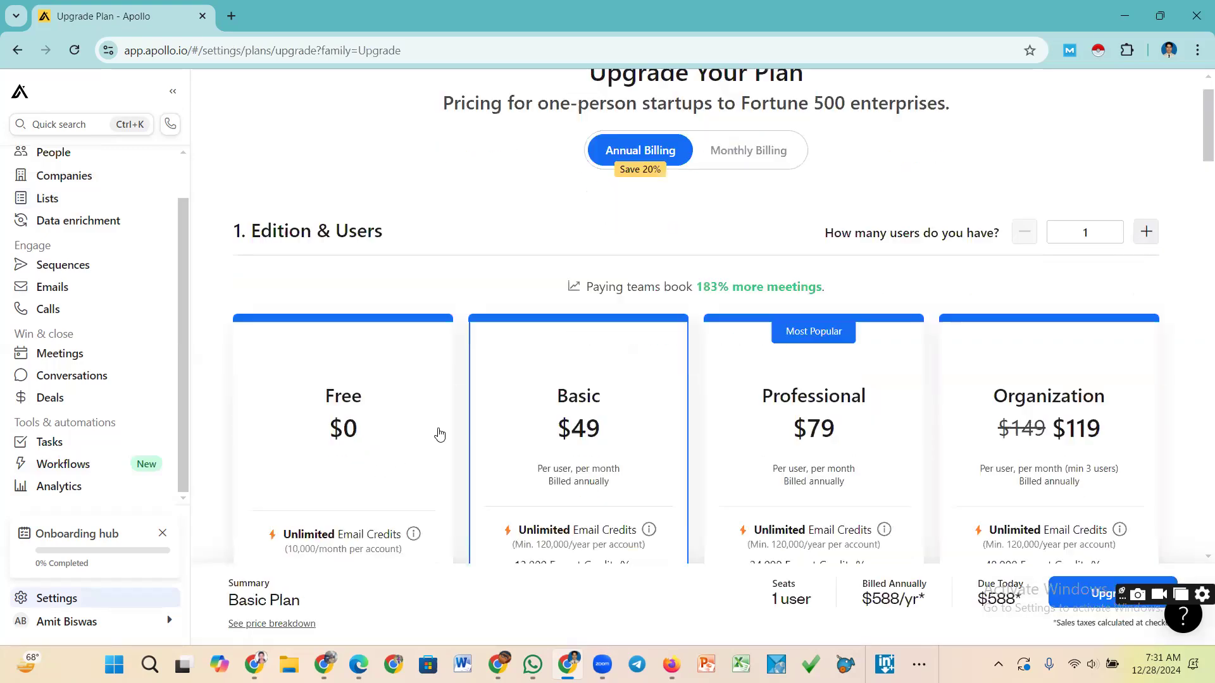
scroll(440, 434, "down", 3)
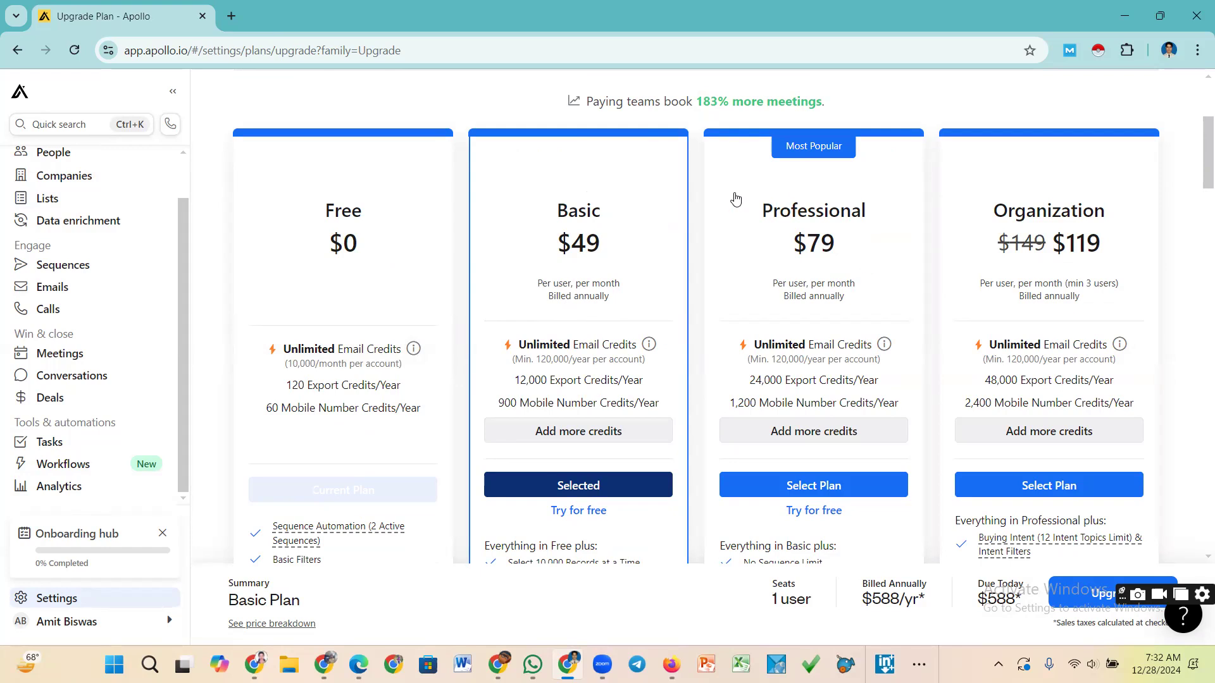
scroll(598, 414, "down", 5)
scroll(794, 426, "up", 8)
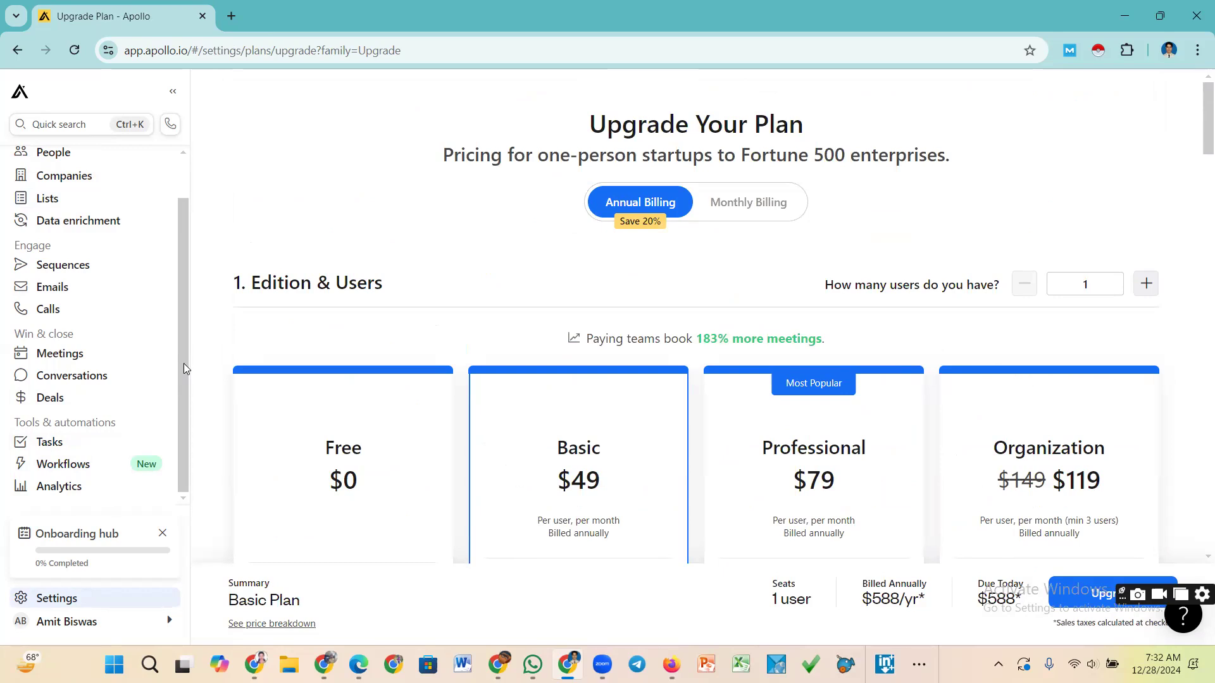
scroll(550, 447, "down", 4)
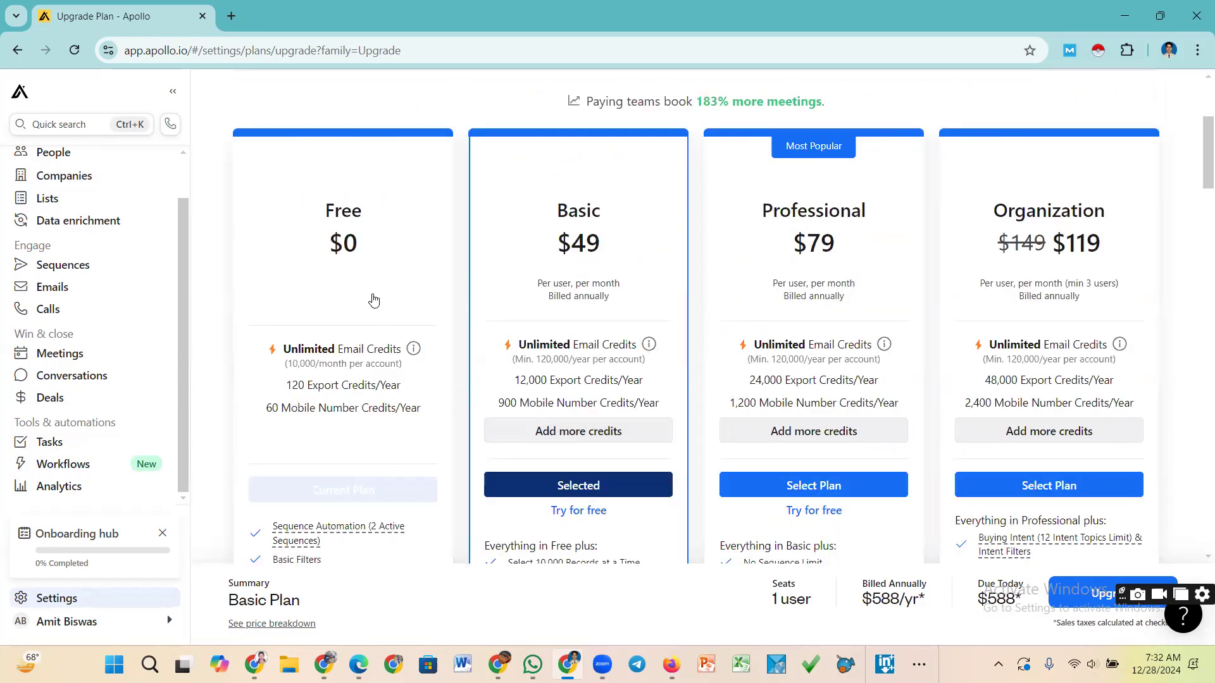
left_click(352, 324)
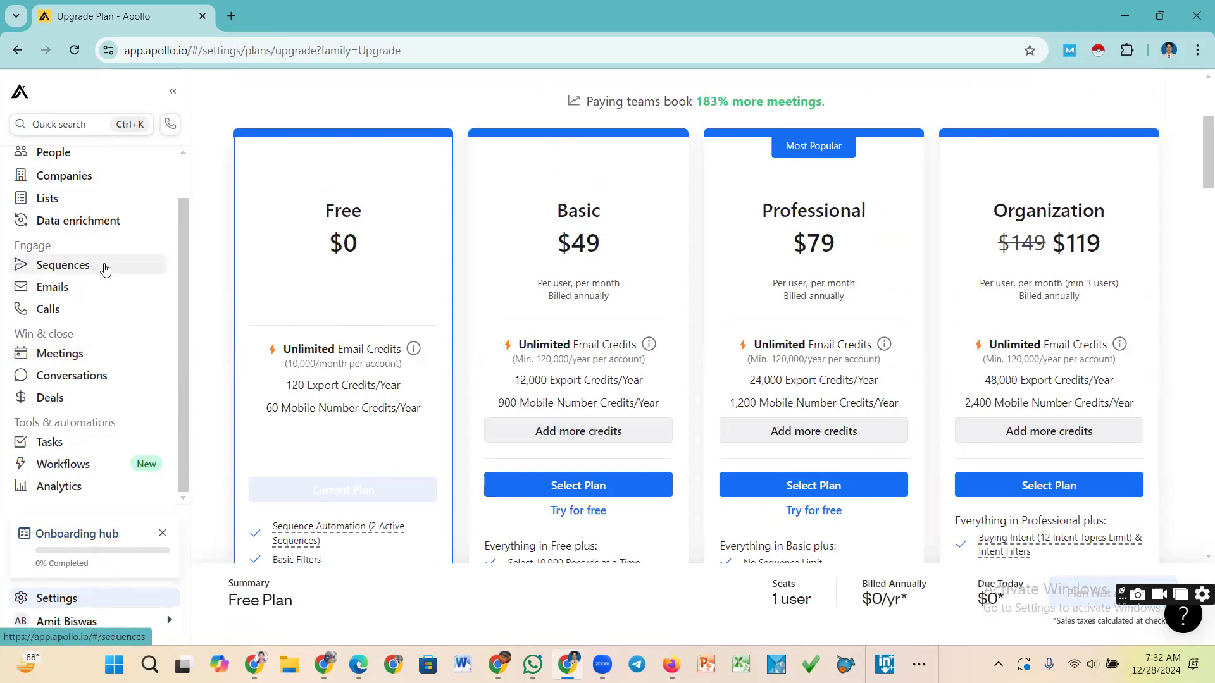
Leave the upgrade page for the onboarding hub and open the account's credit usage
left_click(20, 92)
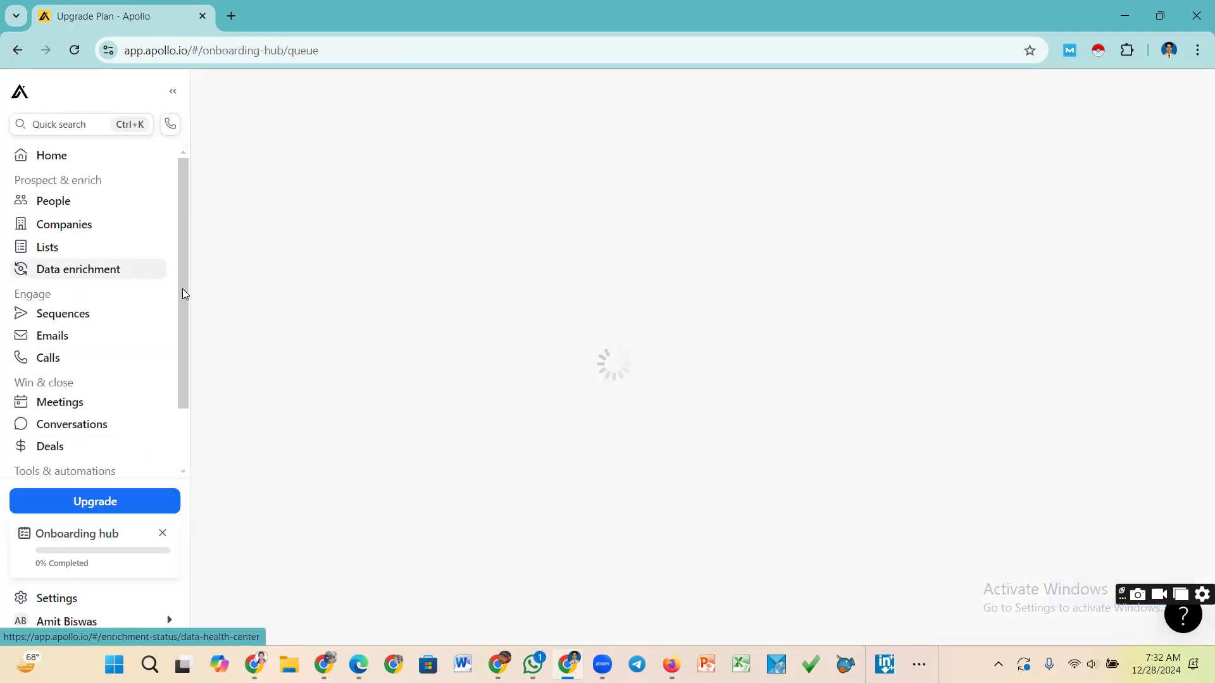
scroll(187, 411, "down", 1)
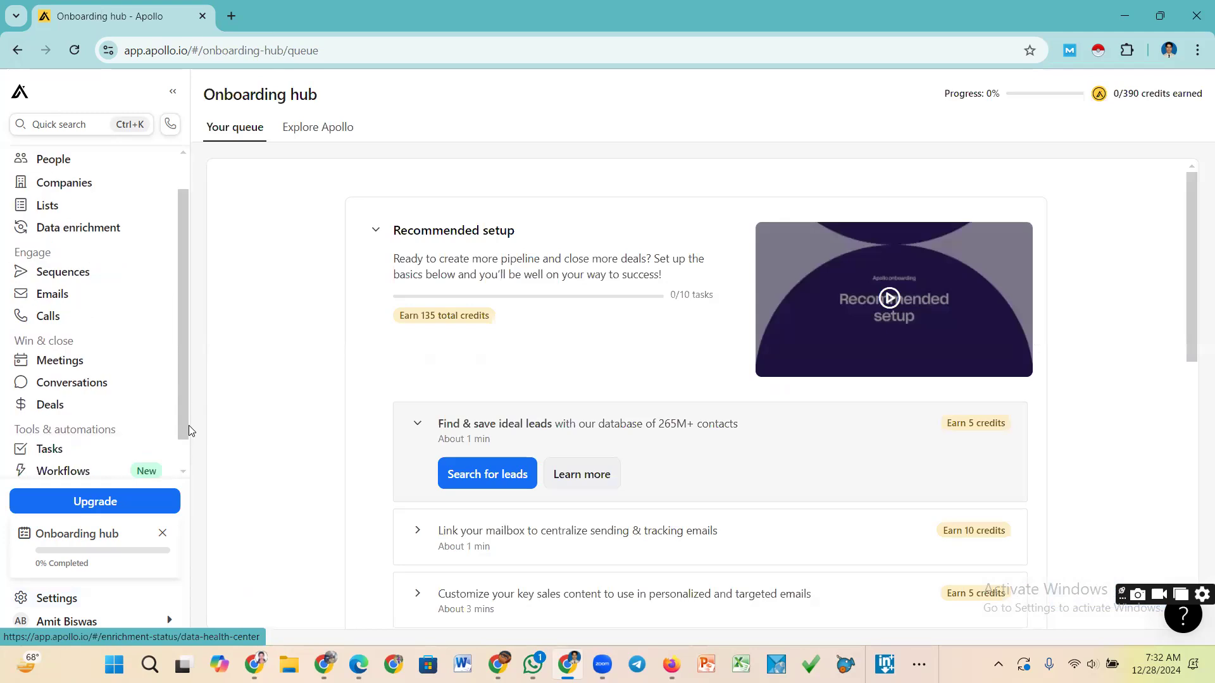
scroll(189, 431, "down", 1)
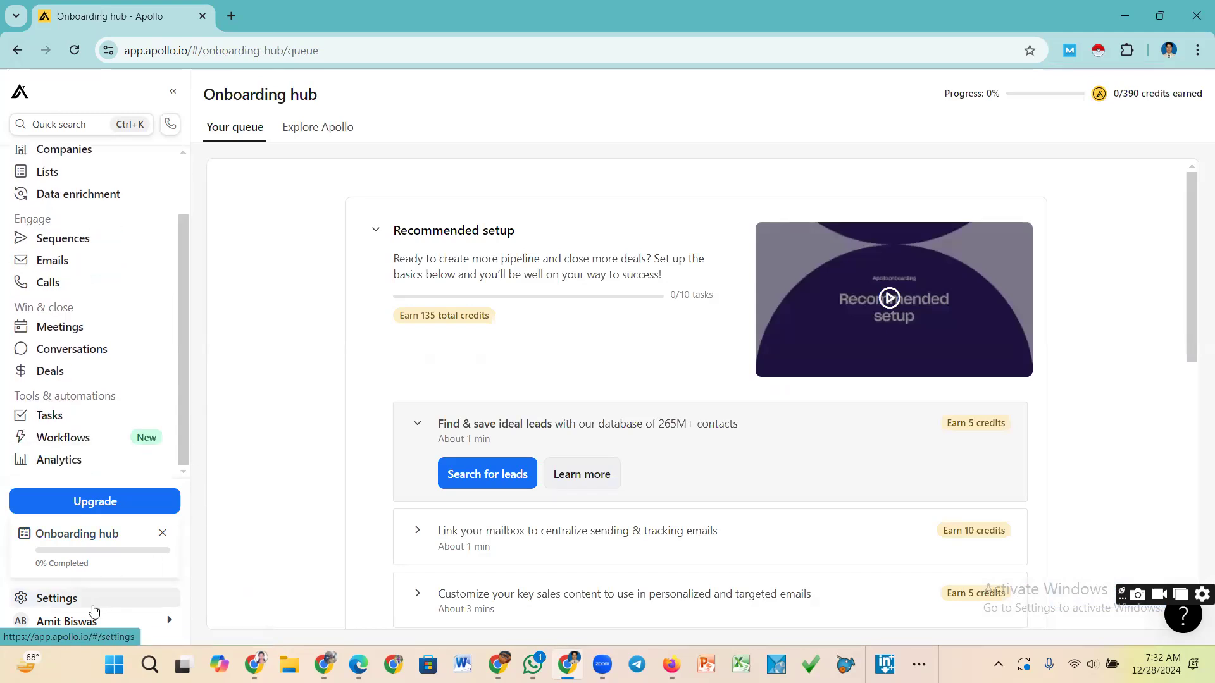
left_click(170, 623)
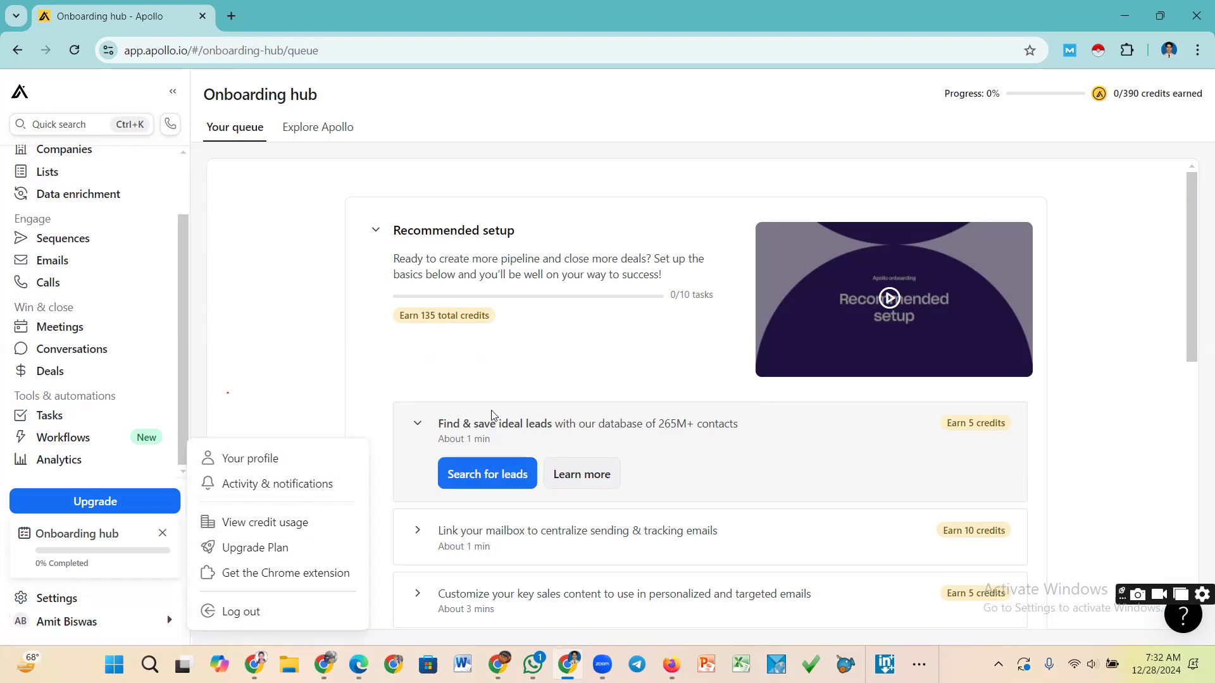
left_click(270, 526)
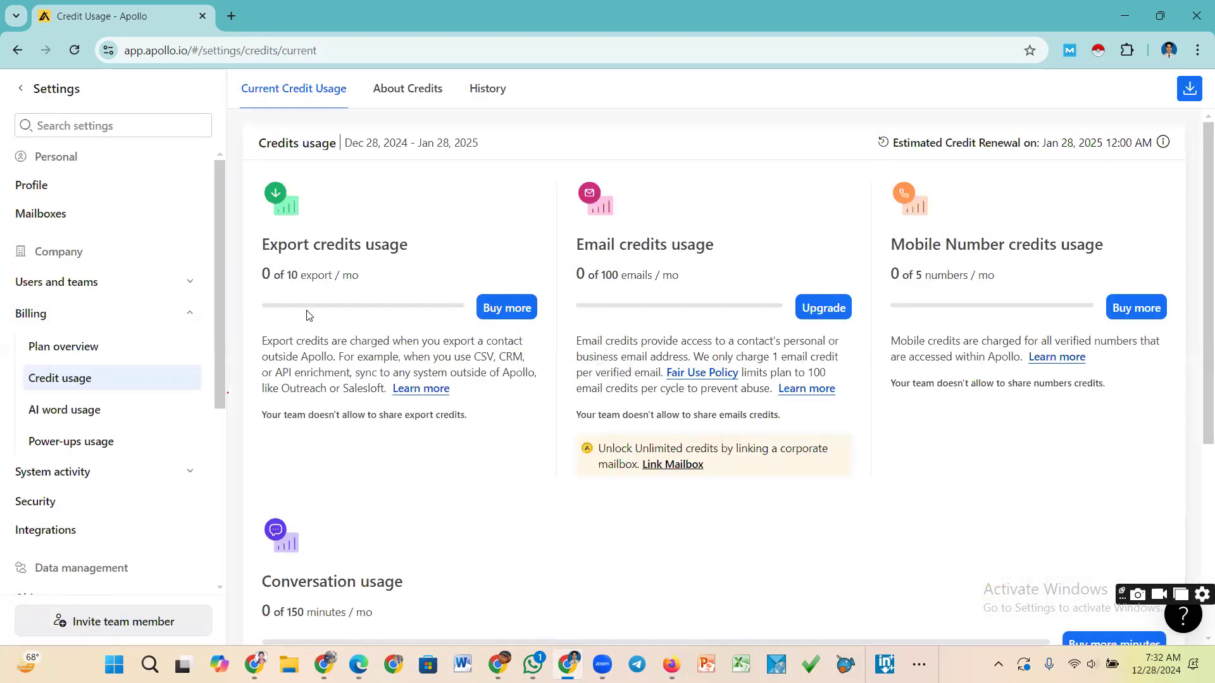
Examine the monthly allowances for export, email, mobile number and conversation credits, and the available settings categories
left_click_drag(565, 272, 679, 276)
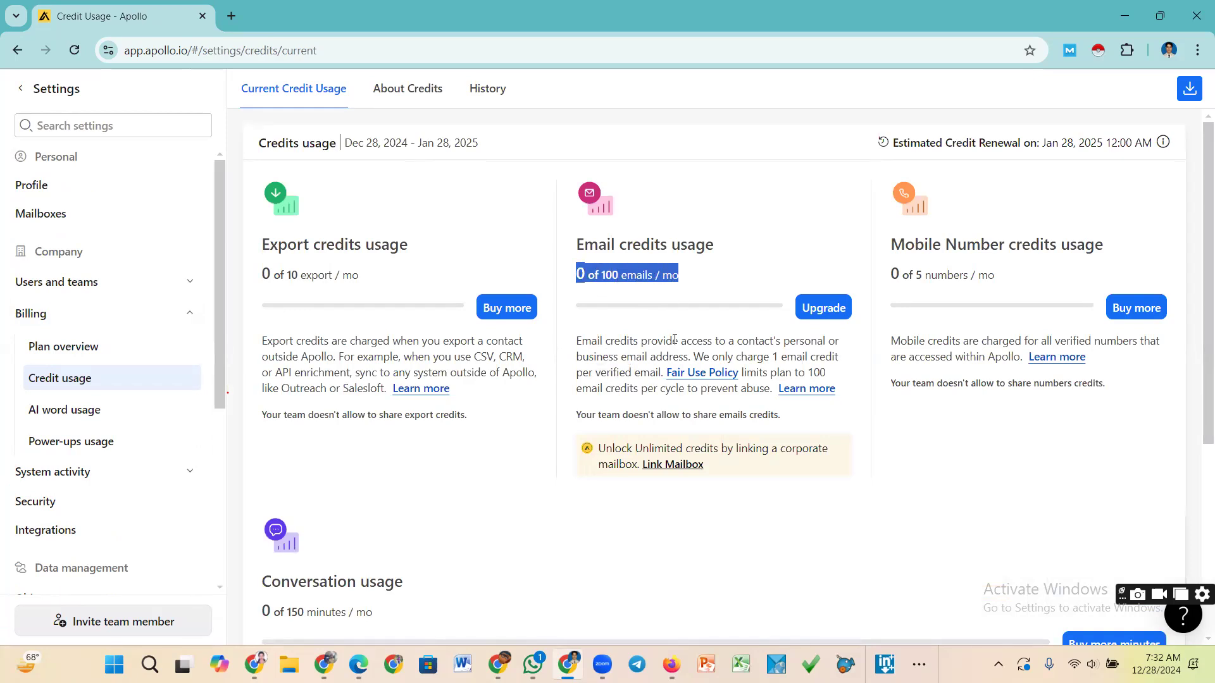
left_click_drag(373, 279, 264, 278)
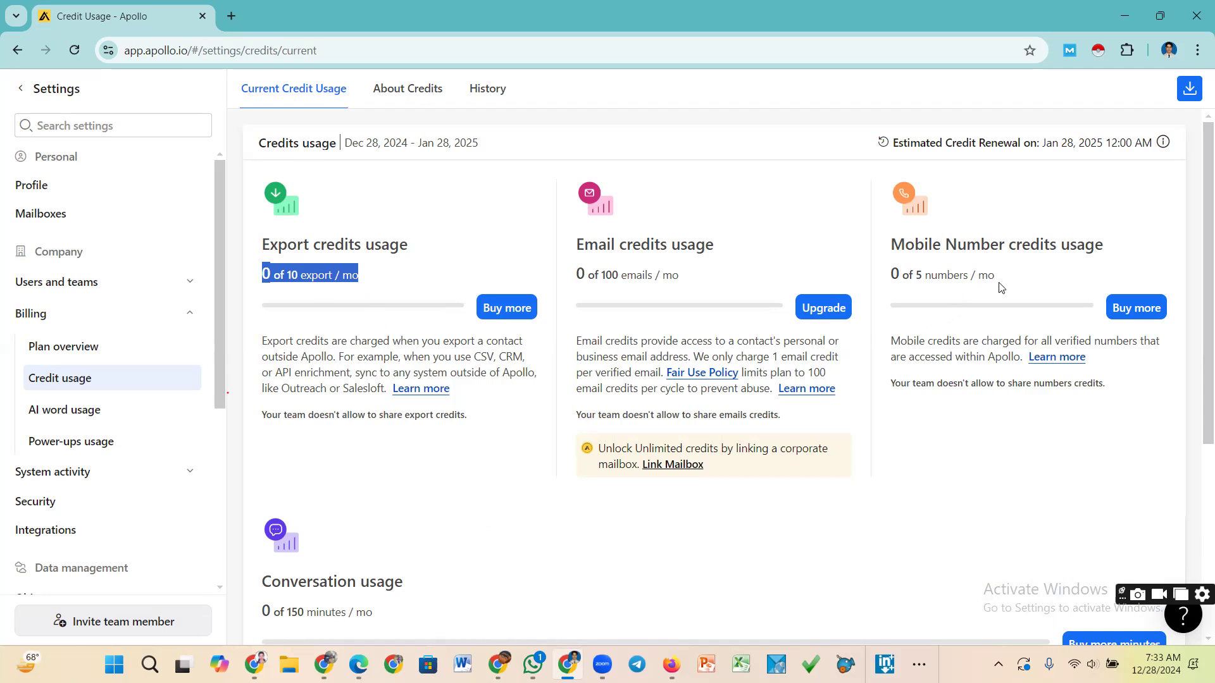
left_click(962, 288)
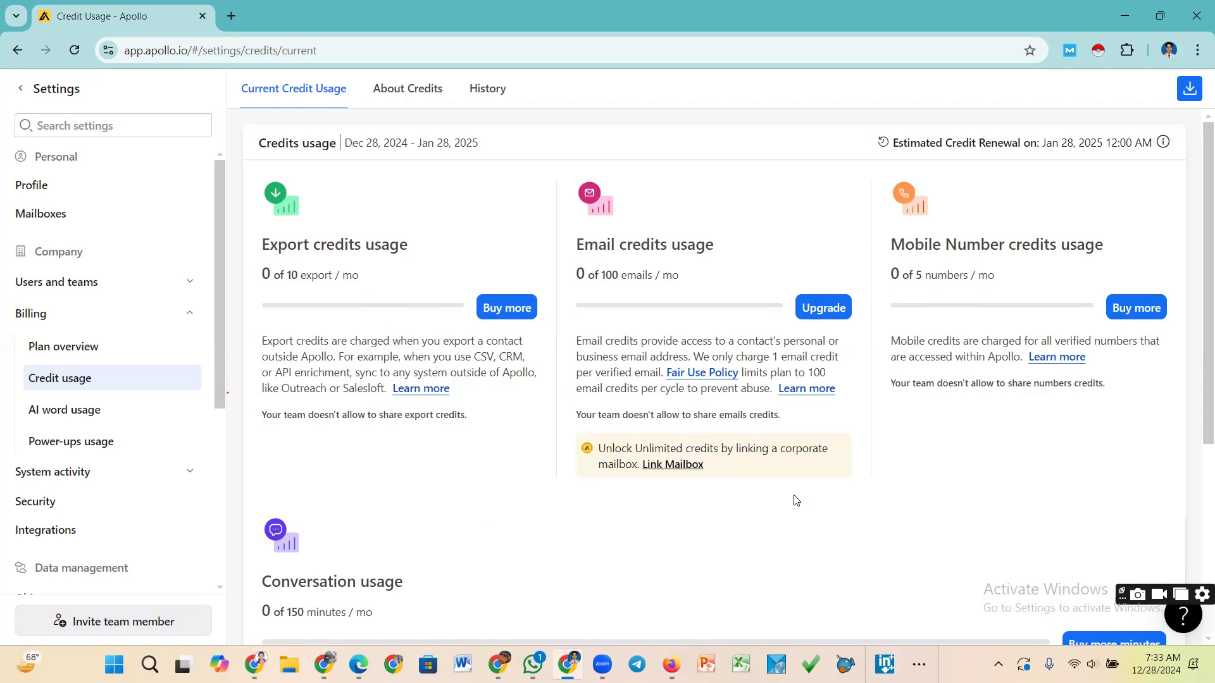
scroll(512, 489, "down", 5)
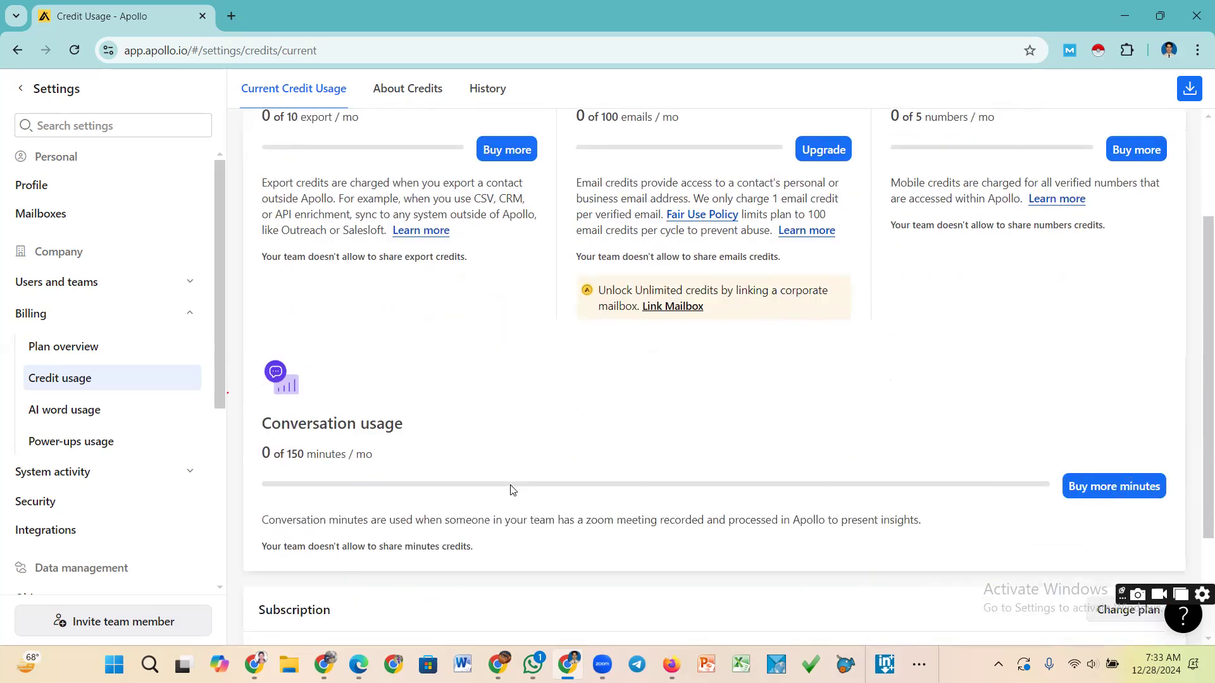
scroll(511, 490, "up", 5)
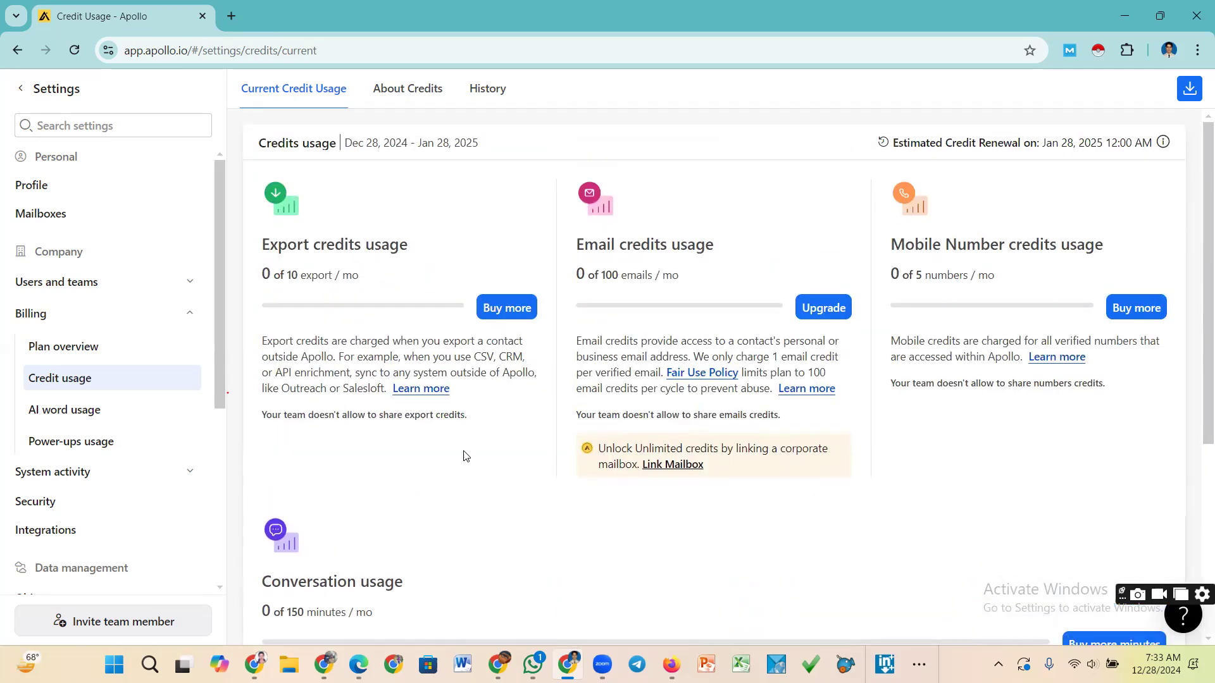
left_click_drag(693, 278, 576, 286)
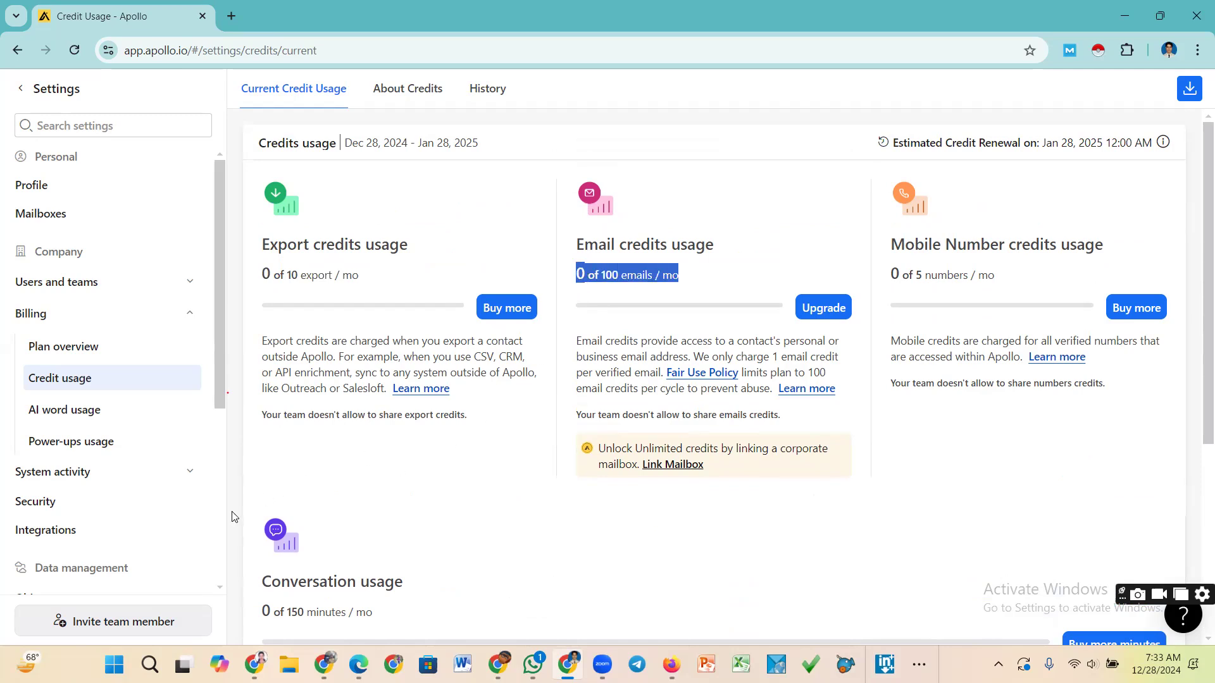
scroll(234, 515, "down", 3)
scroll(232, 482, "up", 2)
scroll(229, 477, "up", 1)
scroll(221, 361, "down", 1)
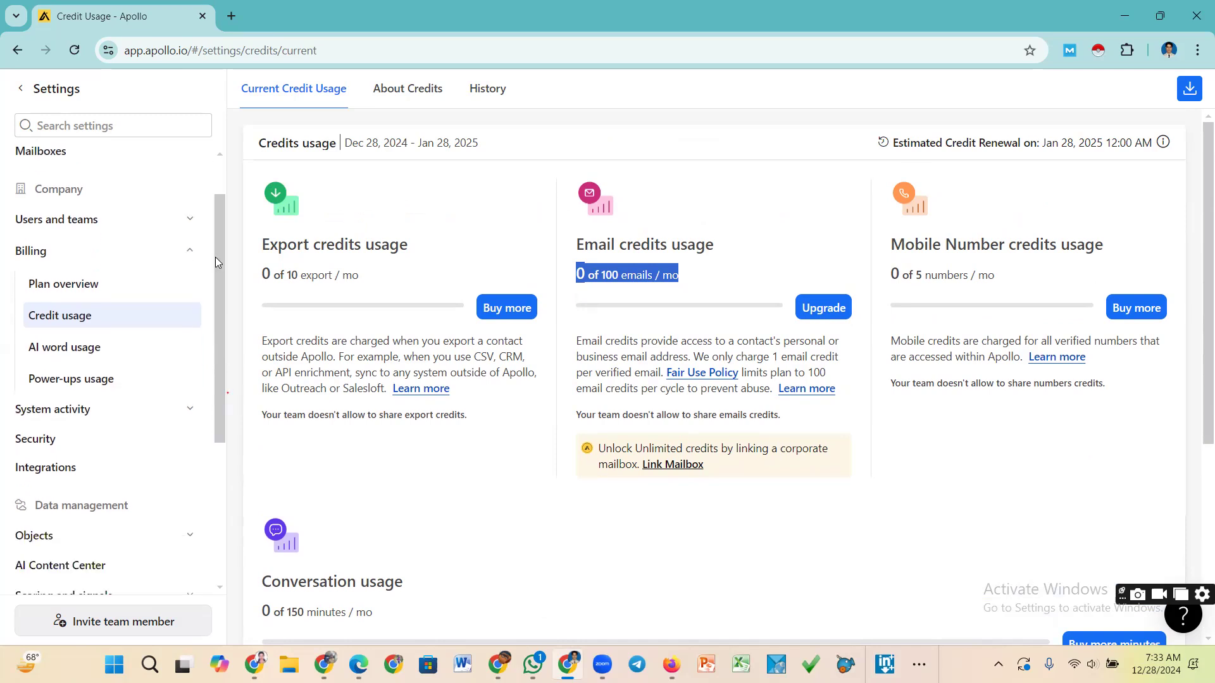
scroll(133, 360, "up", 1)
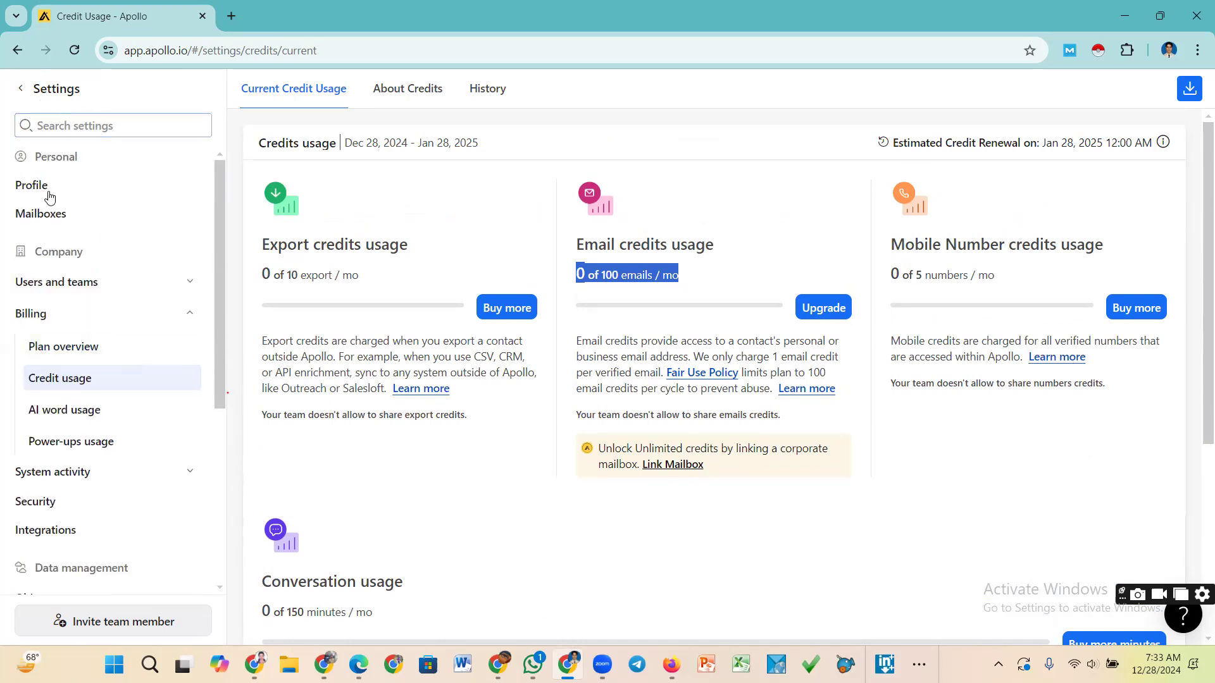
Leave the credit usage settings and reopen the People search
left_click(17, 50)
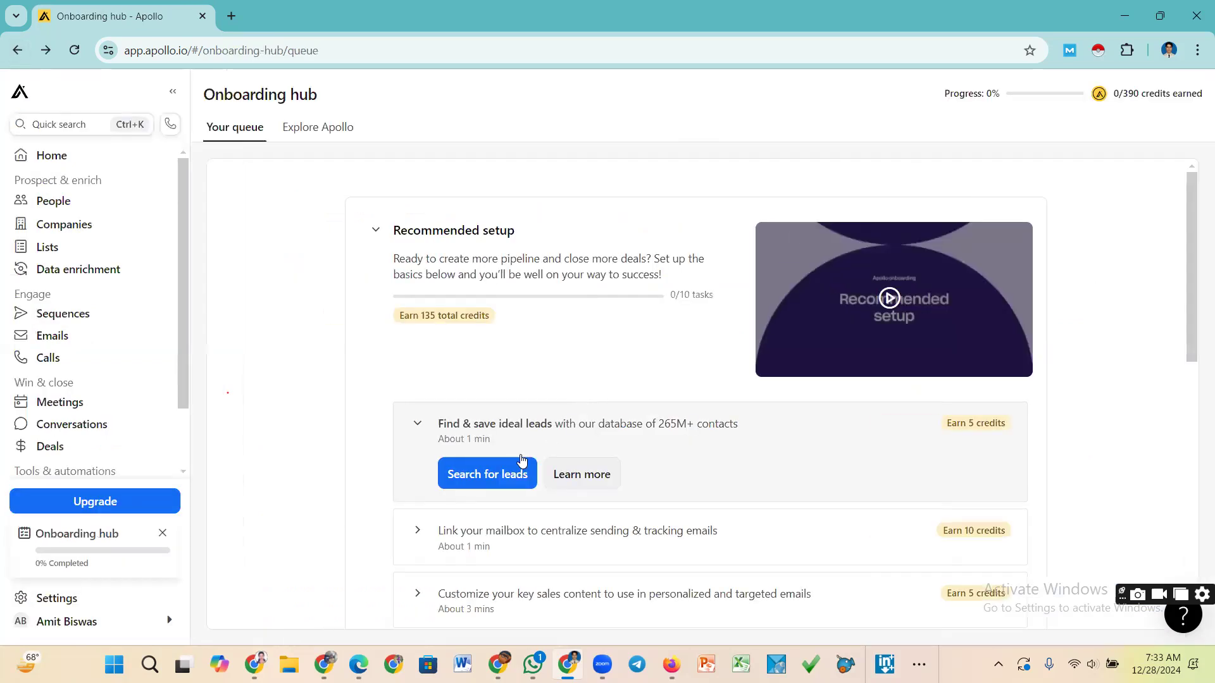
scroll(182, 448, "down", 1)
scroll(186, 316, "up", 1)
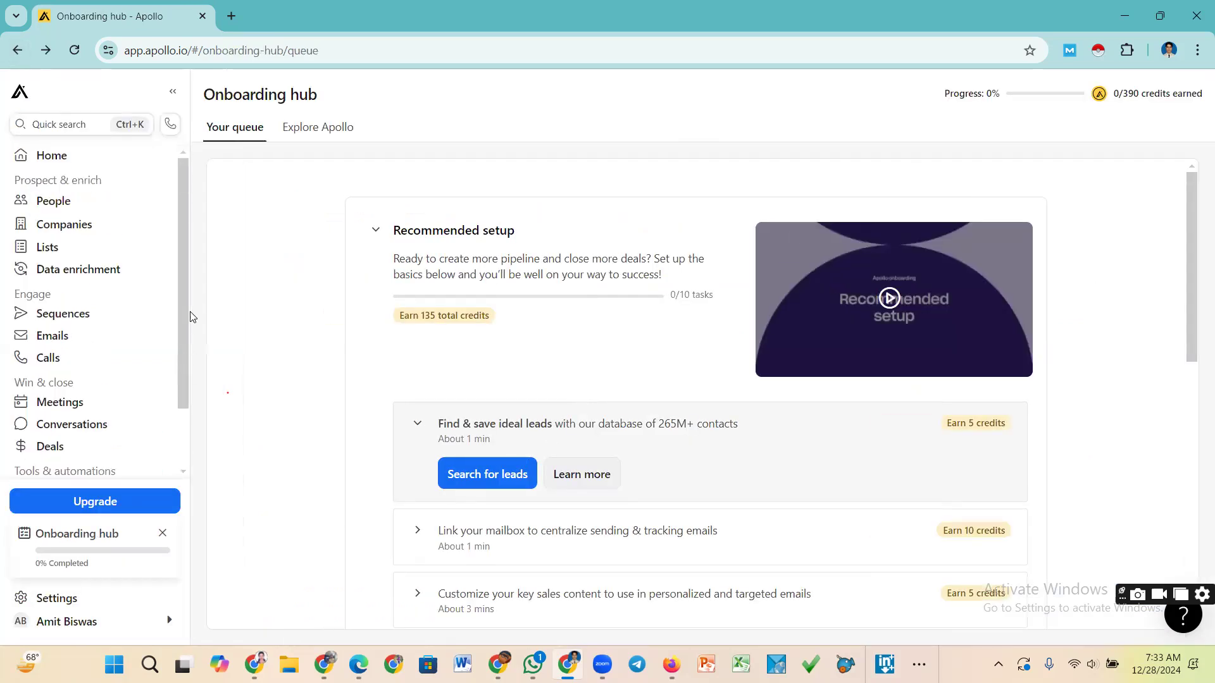
left_click(61, 207)
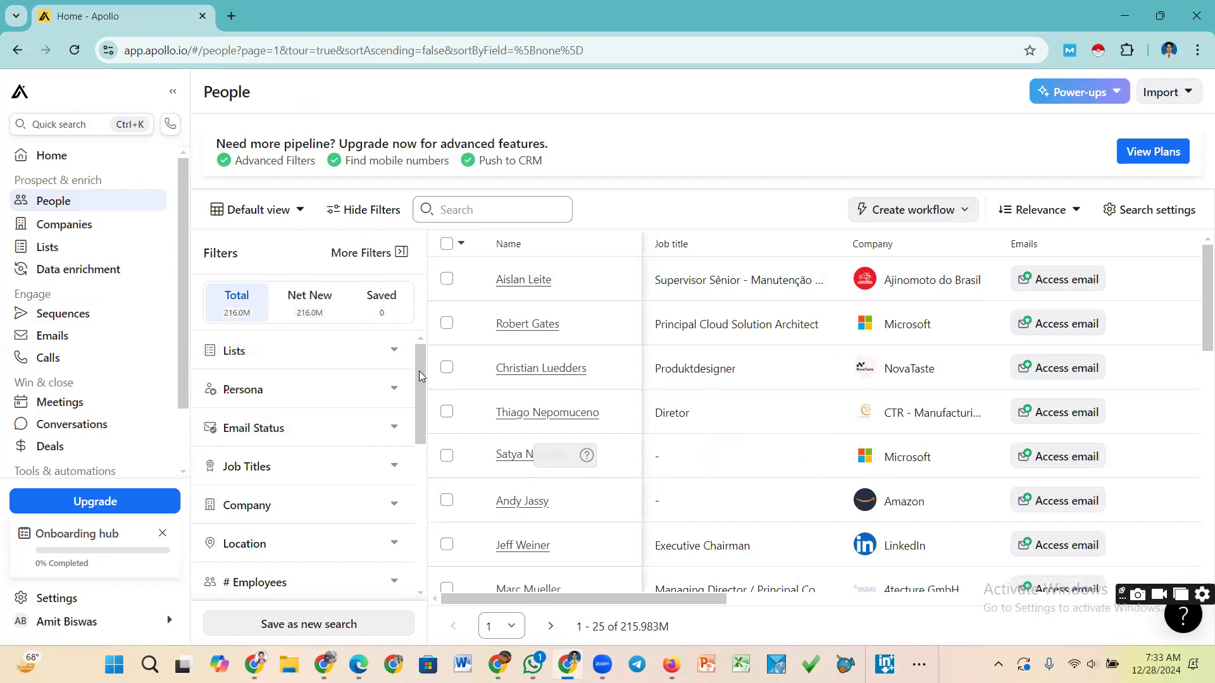
scroll(414, 373, "down", 1)
scroll(416, 382, "up", 1)
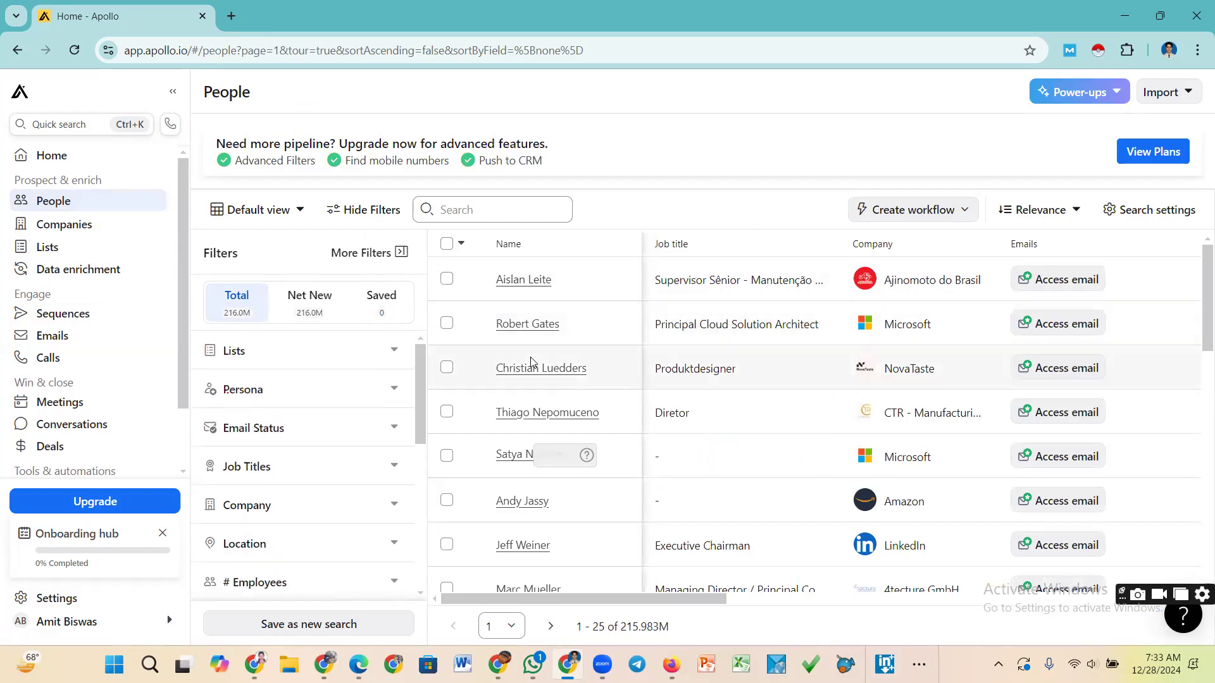
scroll(422, 417, "down", 1)
left_click_drag(423, 418, 410, 338)
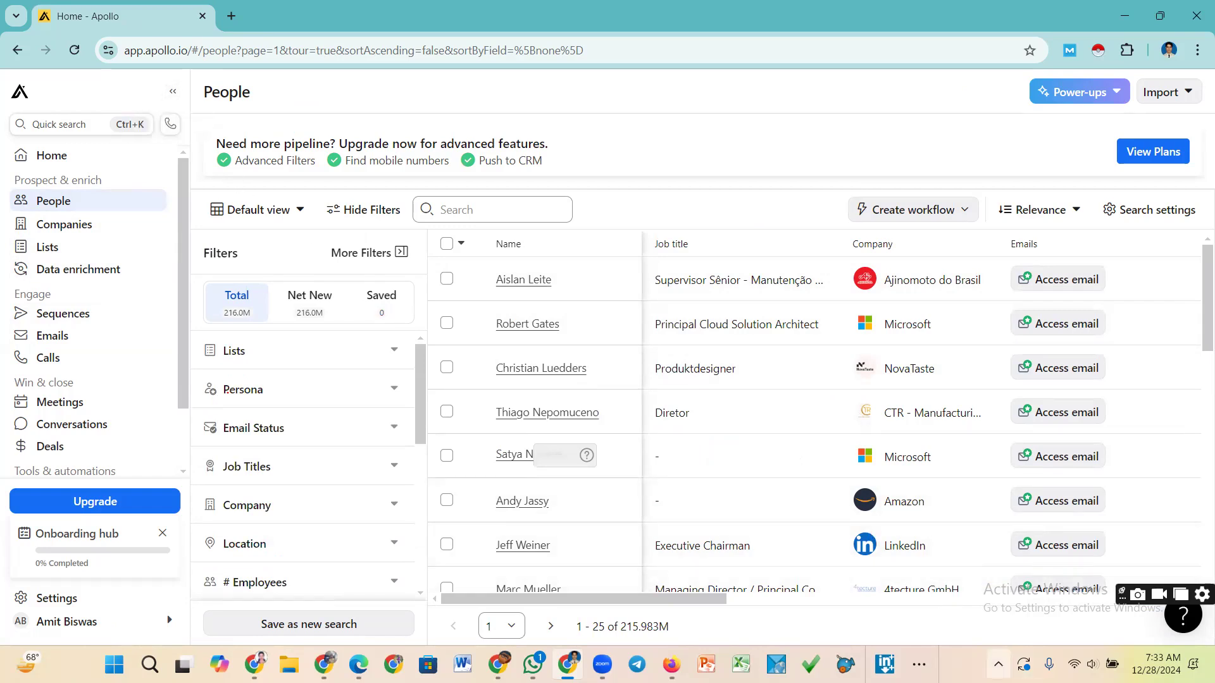
Capture the area around the sidebar's collapse control, point red arrows at it, and discard the capture
left_click(998, 664)
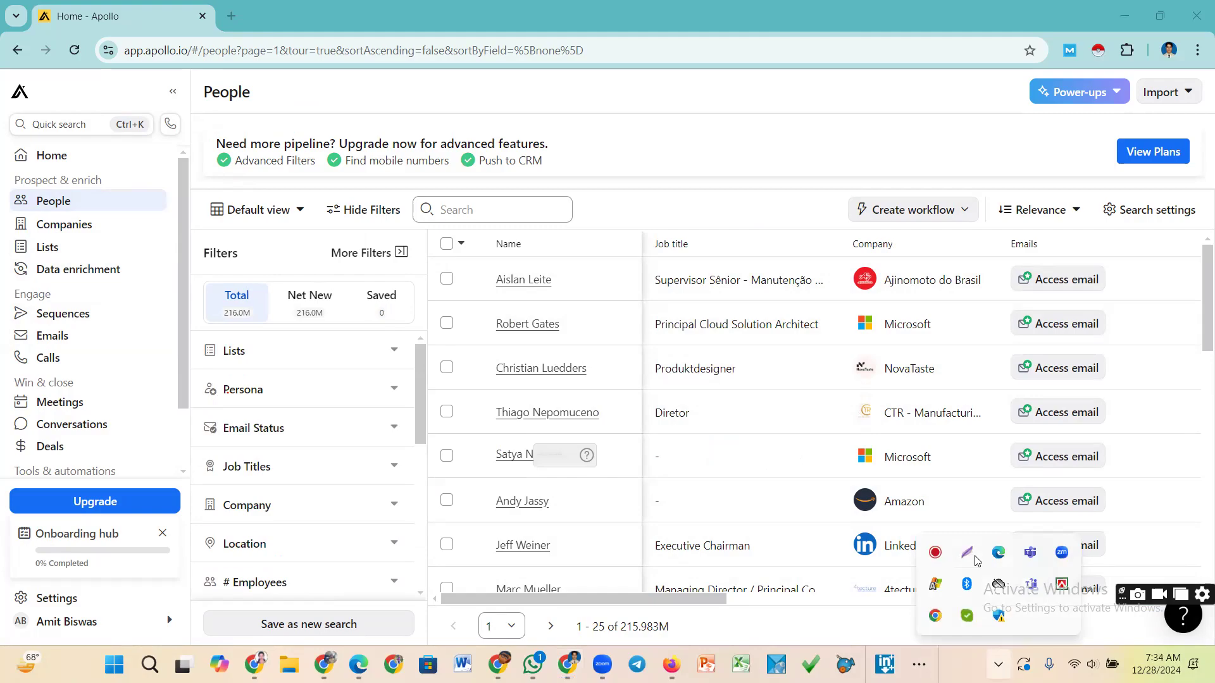
key("Print")
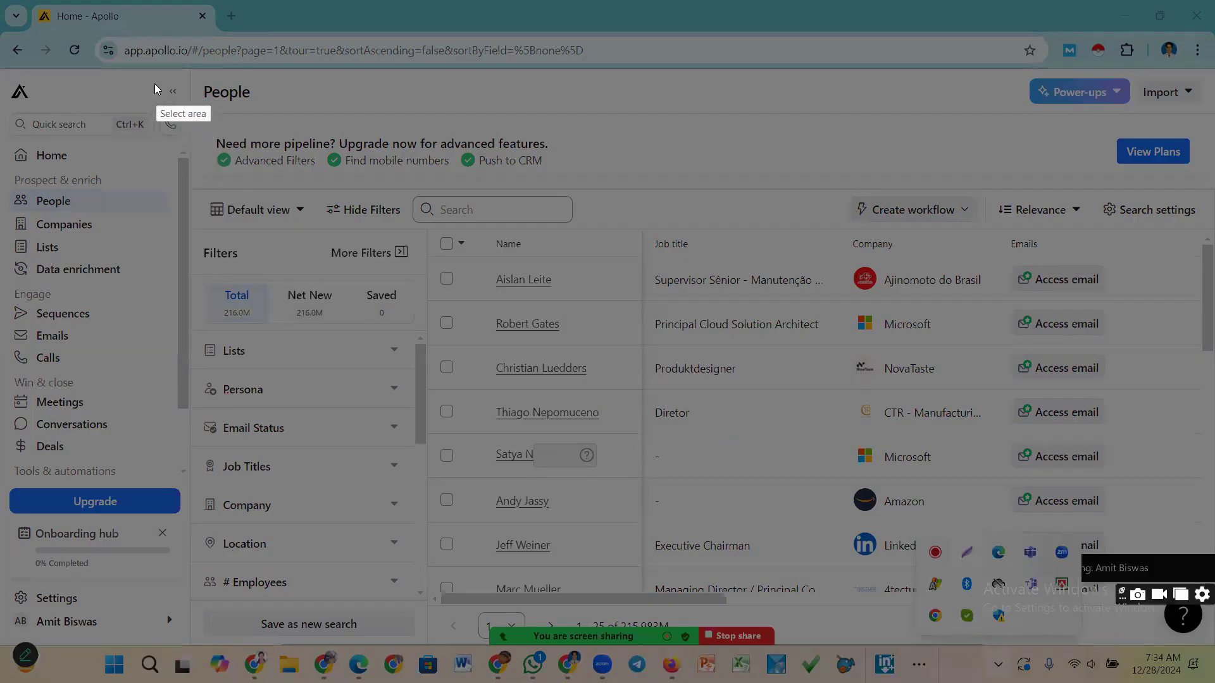
left_click_drag(155, 84, 208, 105)
left_click(219, 42)
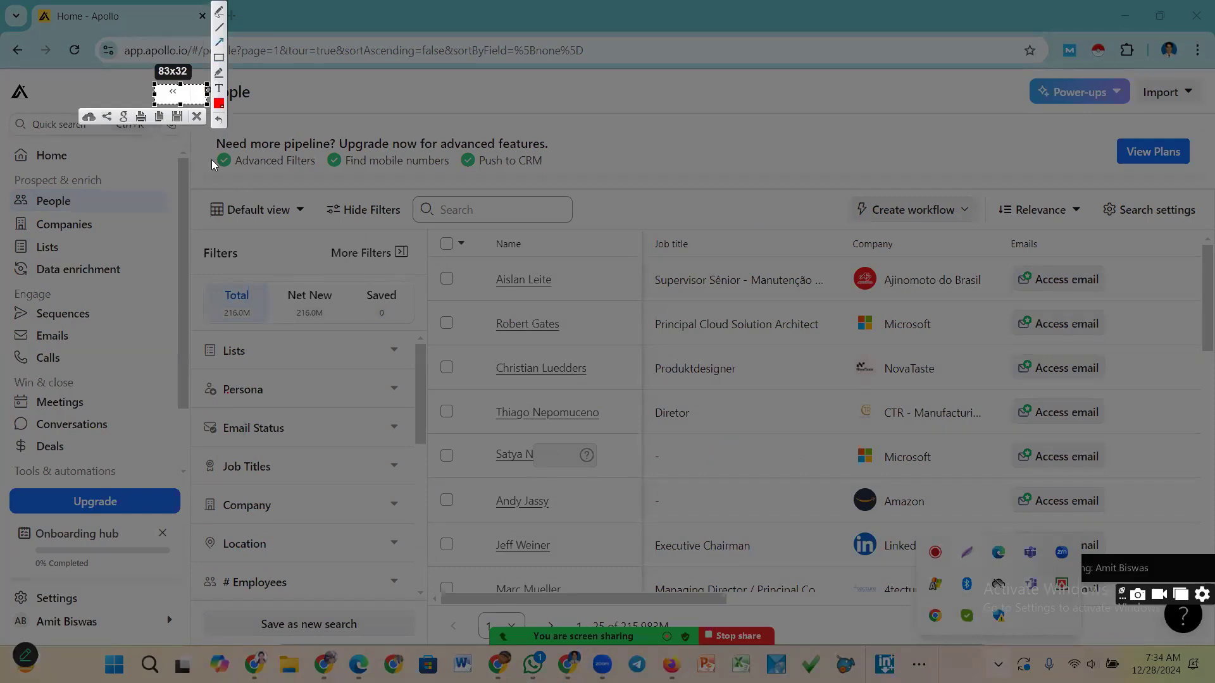
left_click_drag(235, 221, 187, 106)
left_click_drag(206, 205, 153, 72)
left_click_drag(143, 239, 176, 100)
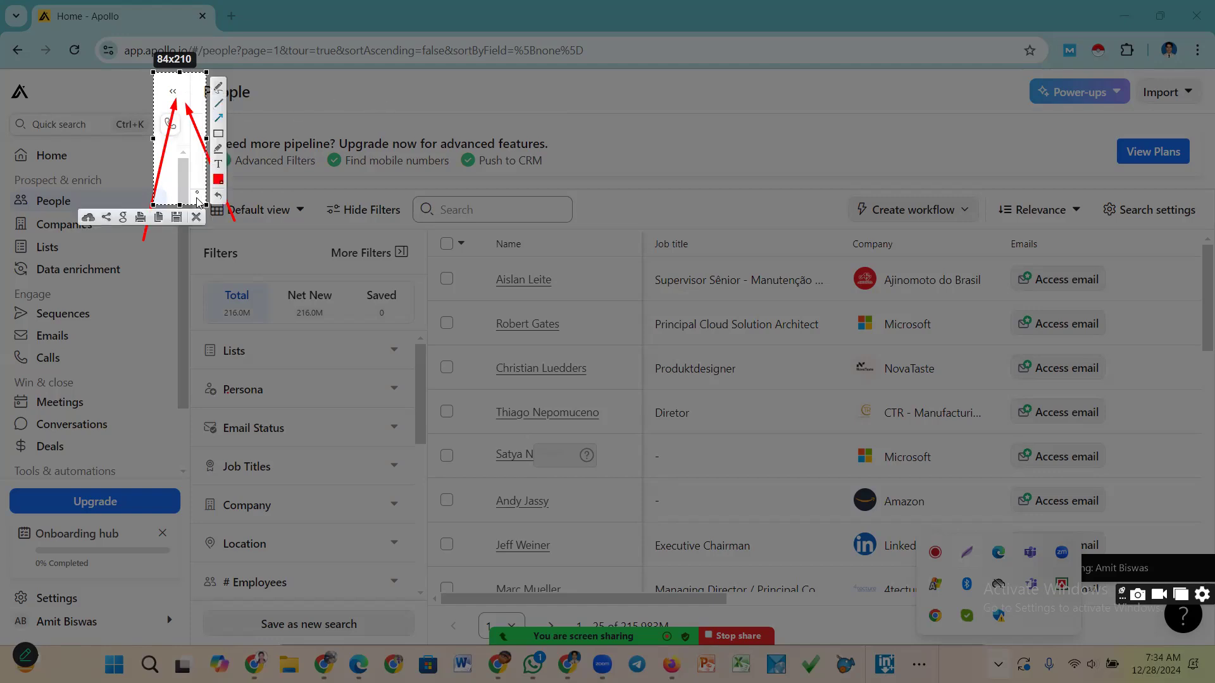
left_click(201, 215)
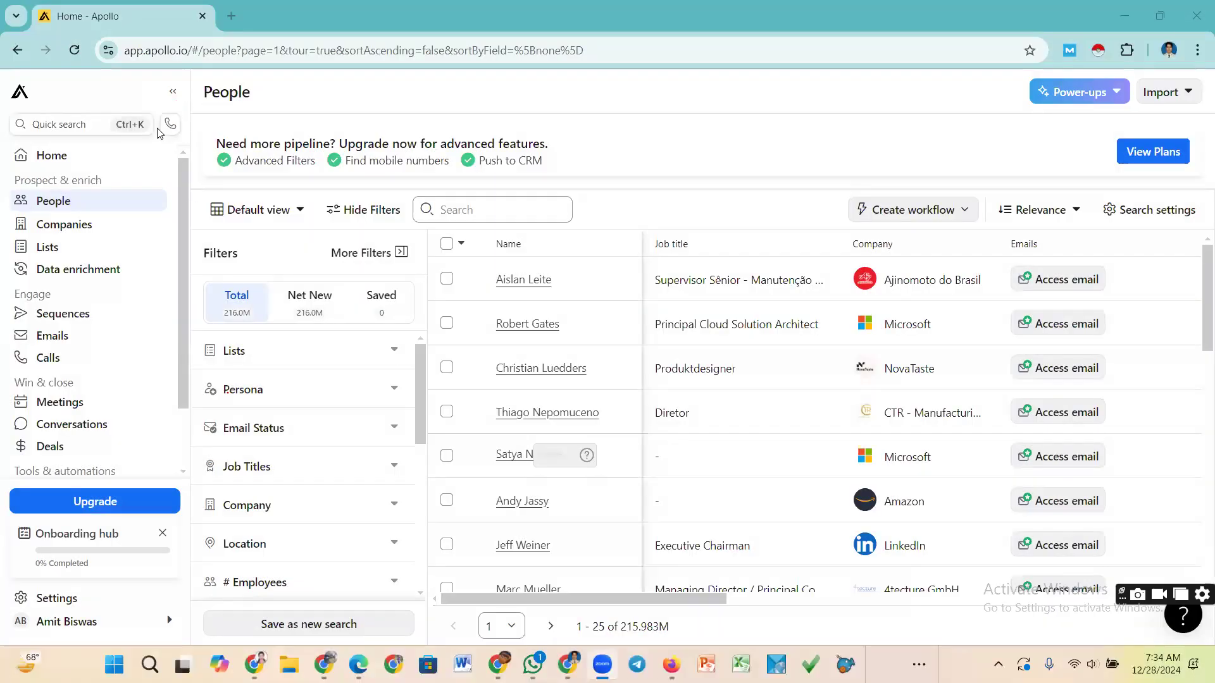
Collapse the navigation sidebar and expand it again
left_click(175, 95)
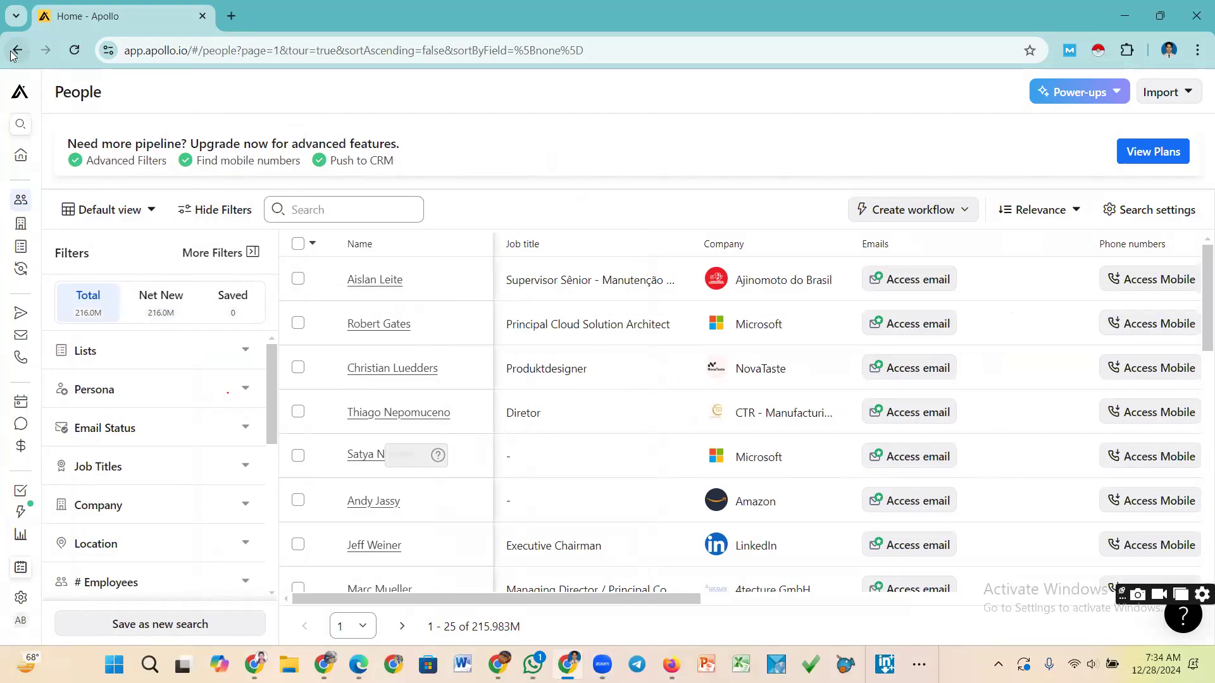
mouse_move(29, 124)
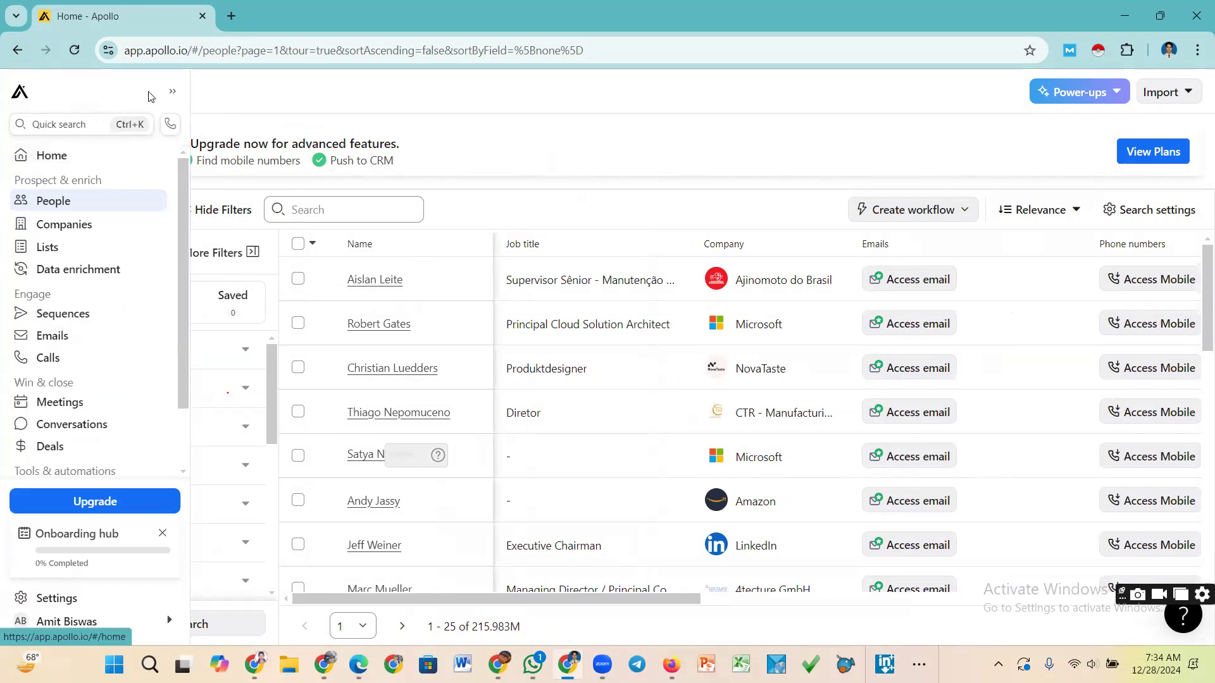
left_click(171, 93)
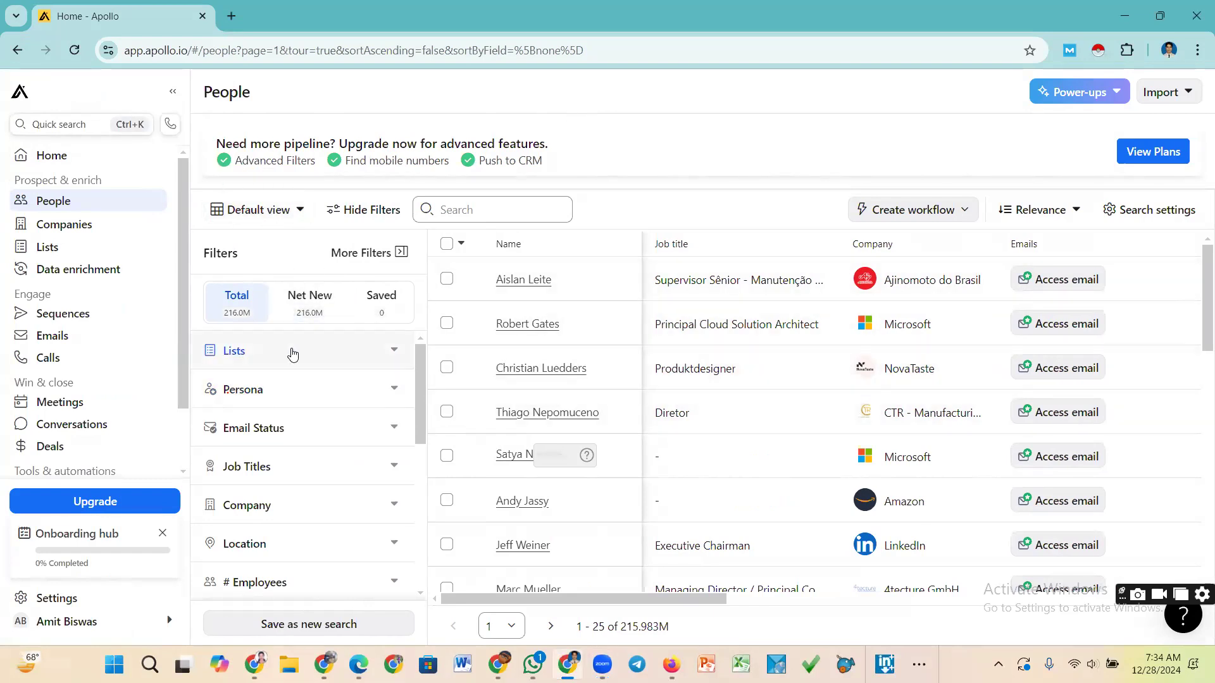
scroll(424, 367, "down", 1)
scroll(424, 372, "up", 1)
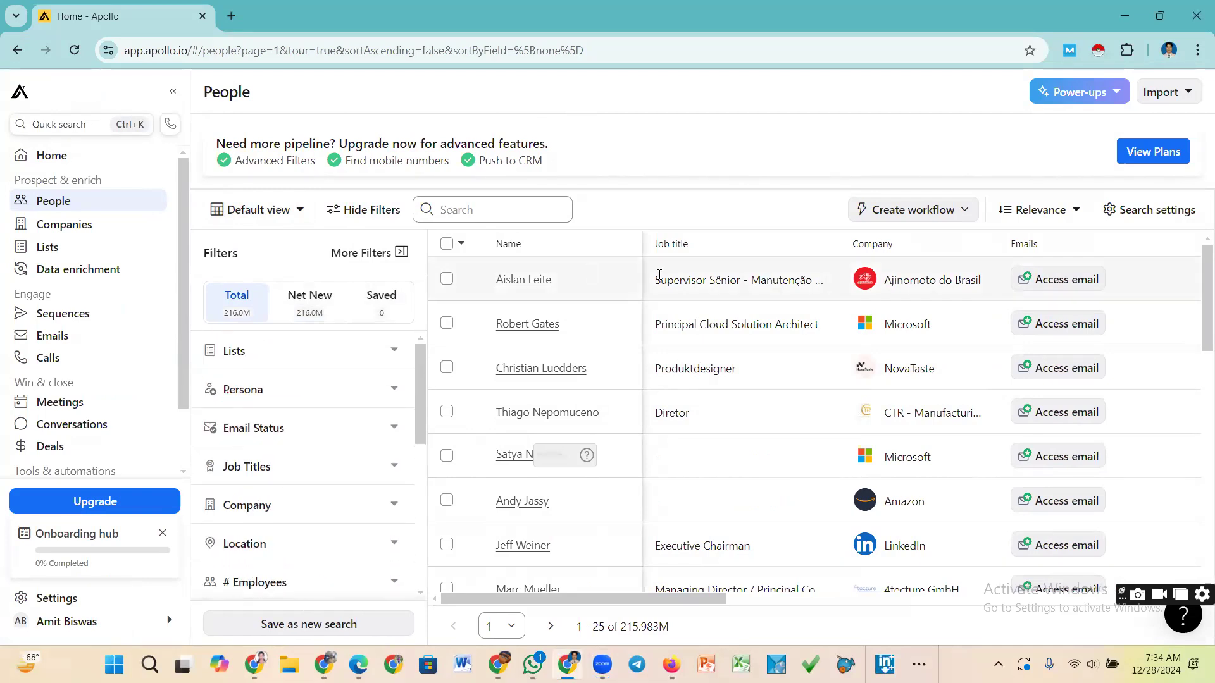
scroll(660, 274, "down", 3)
scroll(618, 362, "up", 3)
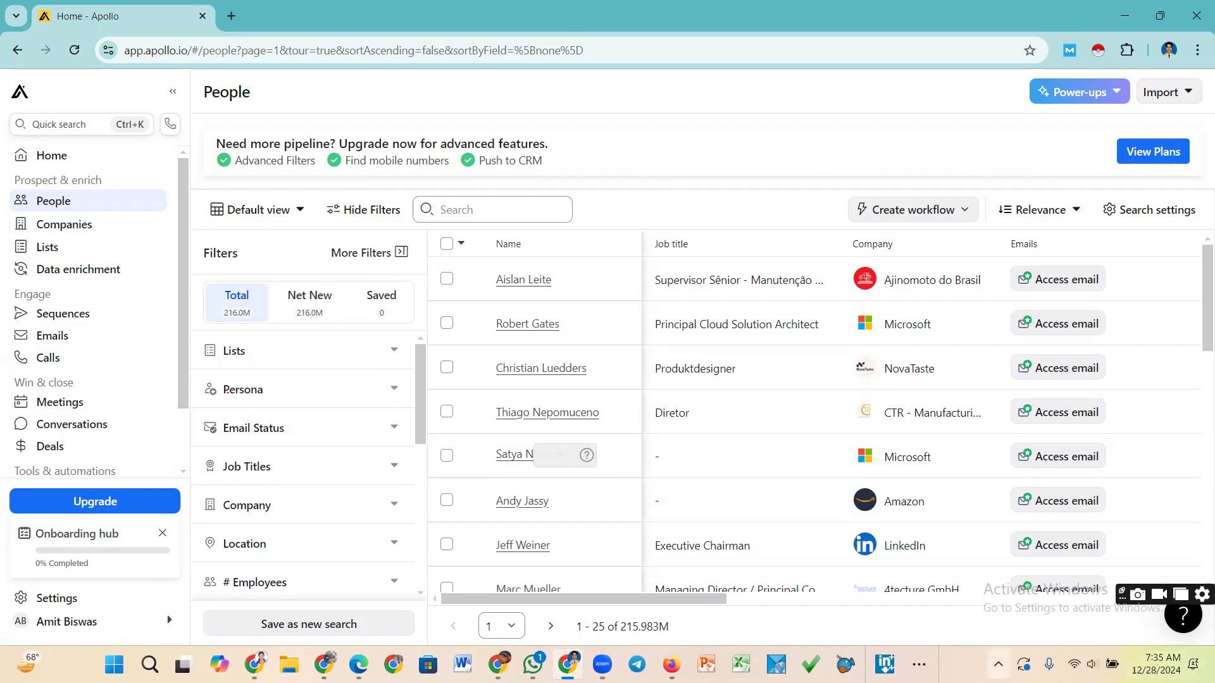
Frame the People, Companies and Lists entries of the sidebar in a screen capture and discard it
left_click(998, 664)
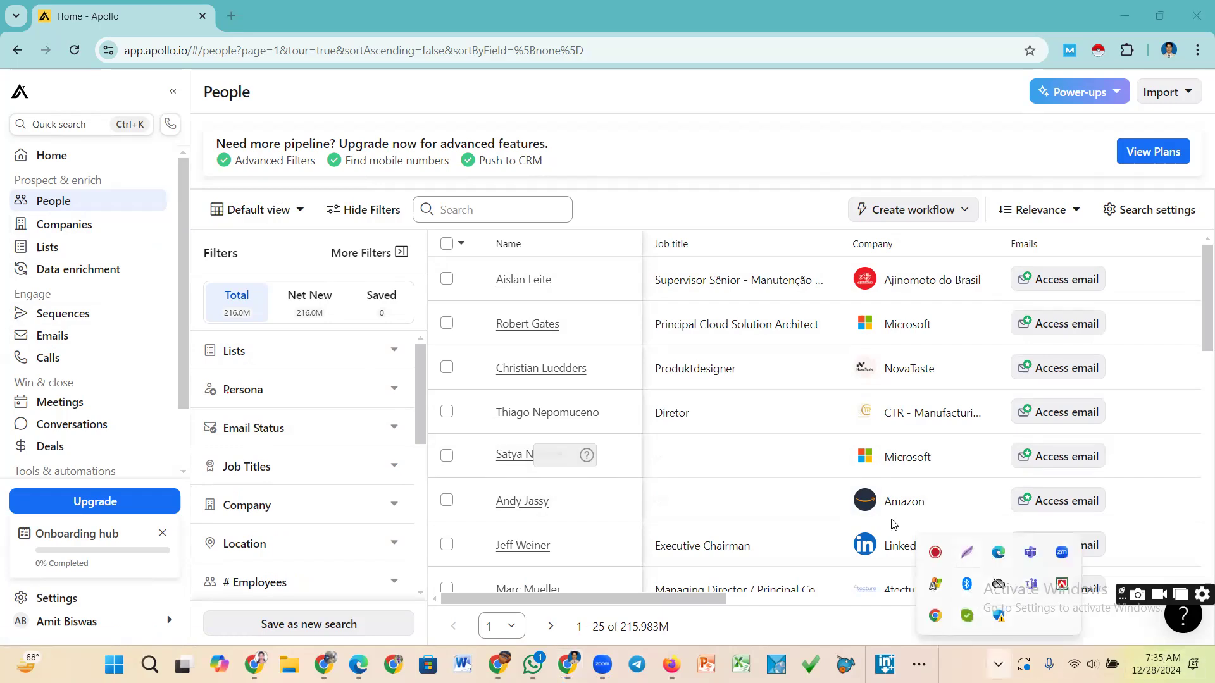
key("Print")
mouse_move(5, 184)
left_mouse_down()
mouse_move(28, 266)
mouse_move(131, 261)
left_mouse_up()
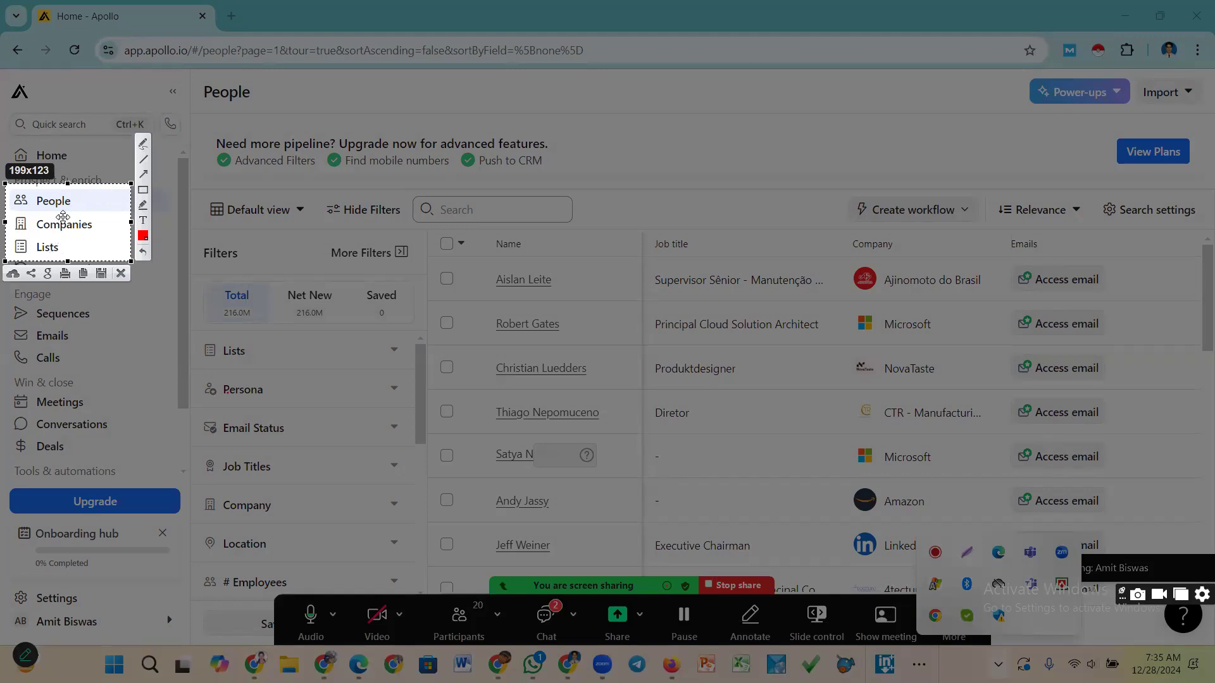
left_click(122, 274)
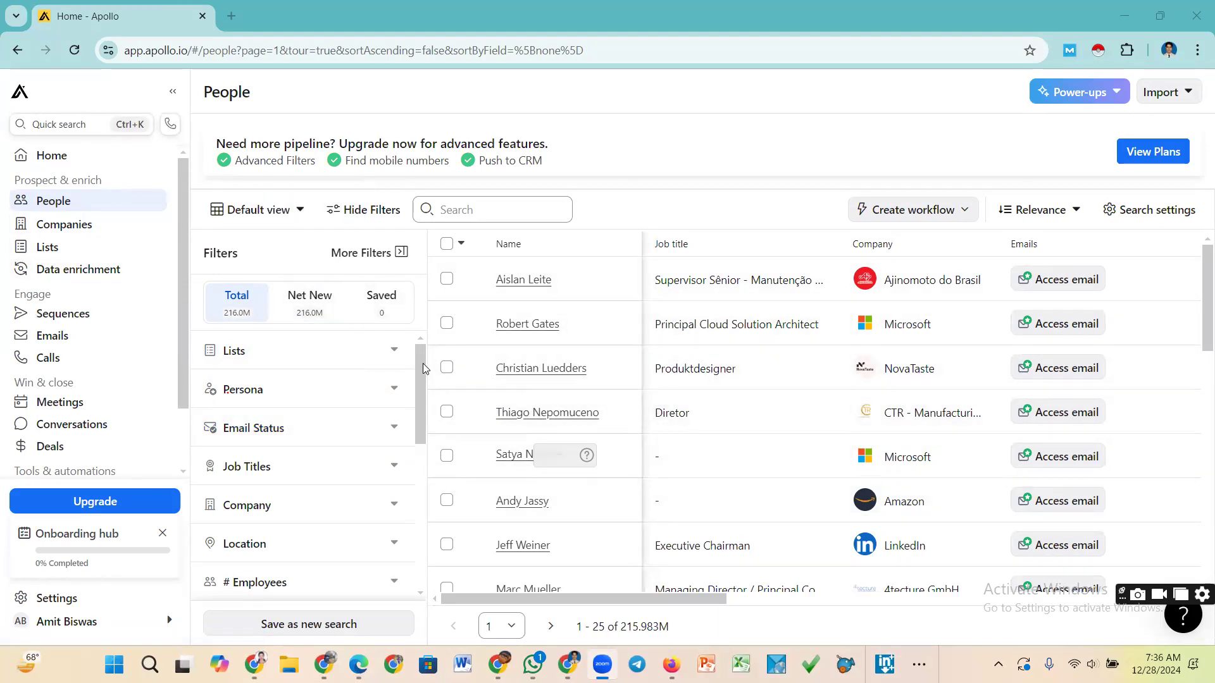
left_click_drag(421, 373, 411, 508)
scroll(393, 481, "up", 10)
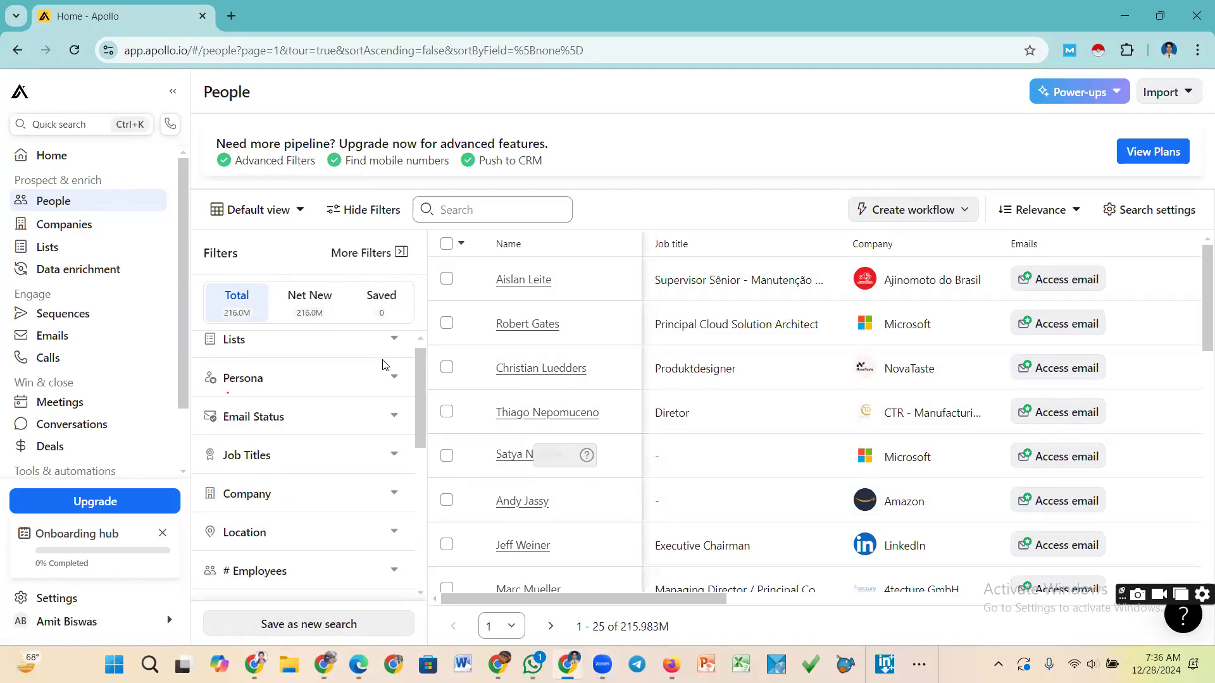
scroll(734, 427, "down", 3)
scroll(734, 428, "up", 3)
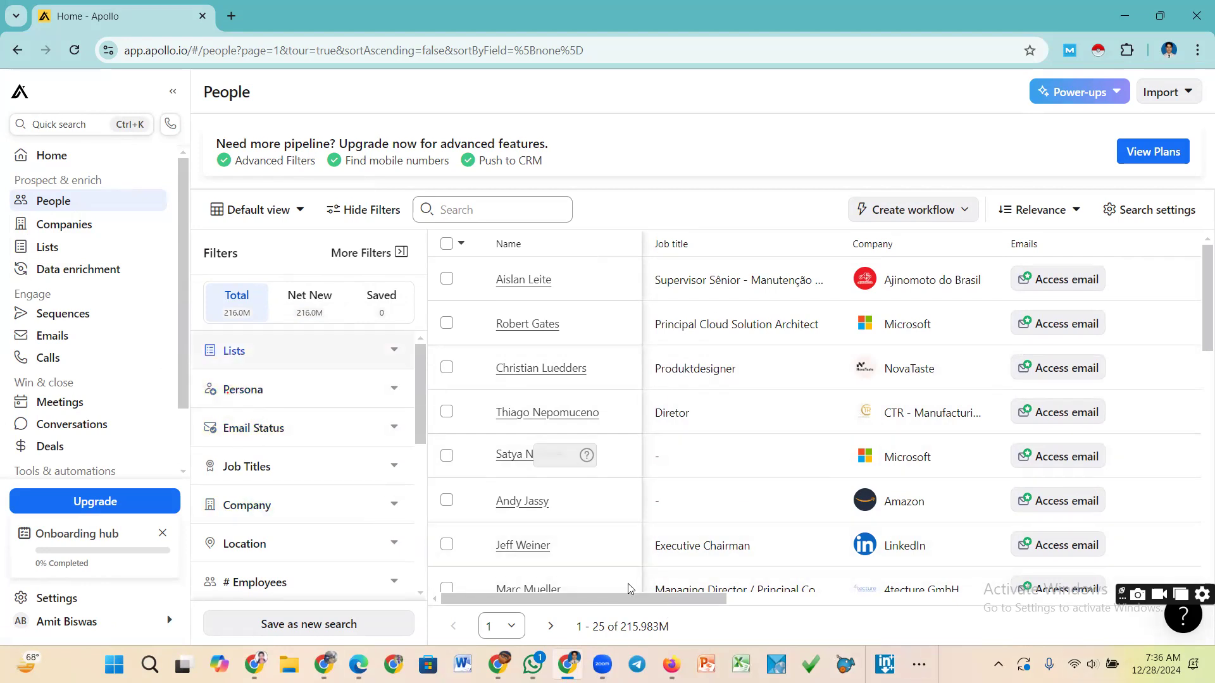
Capture the filter list from Lists to # Employees, point a red arrow at it, and discard the capture
left_click(998, 664)
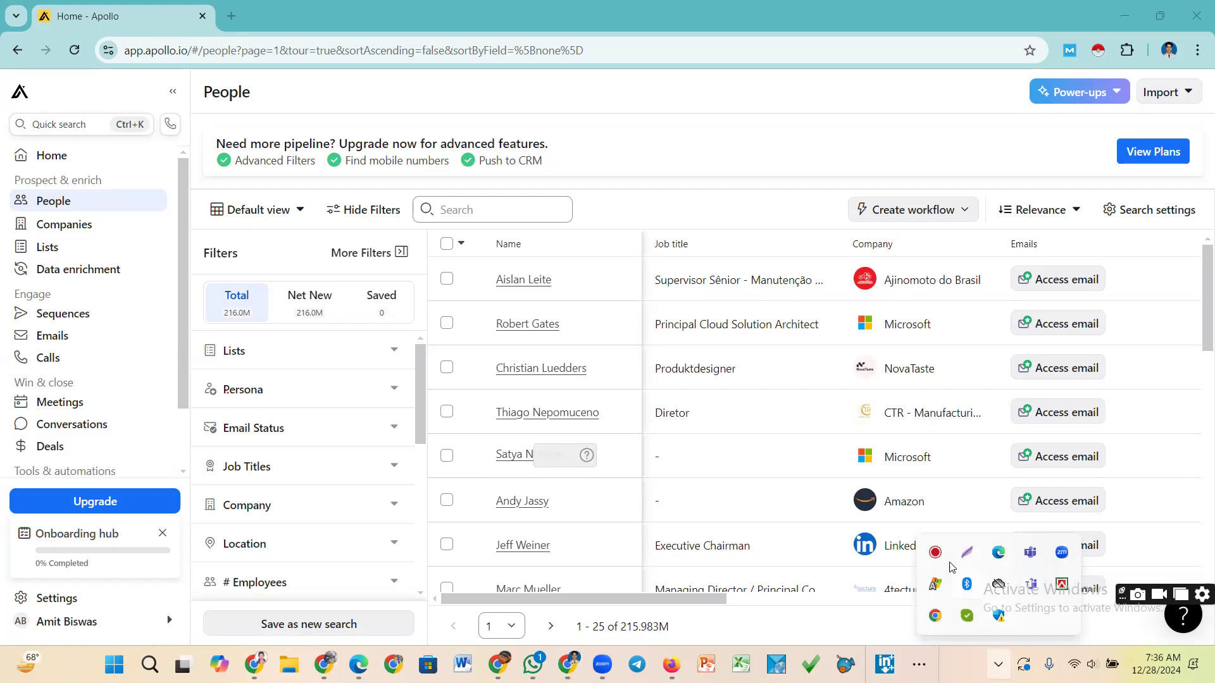
left_click(967, 552)
mouse_move(188, 334)
left_mouse_down()
mouse_move(241, 345)
mouse_move(315, 488)
mouse_move(334, 605)
left_mouse_up()
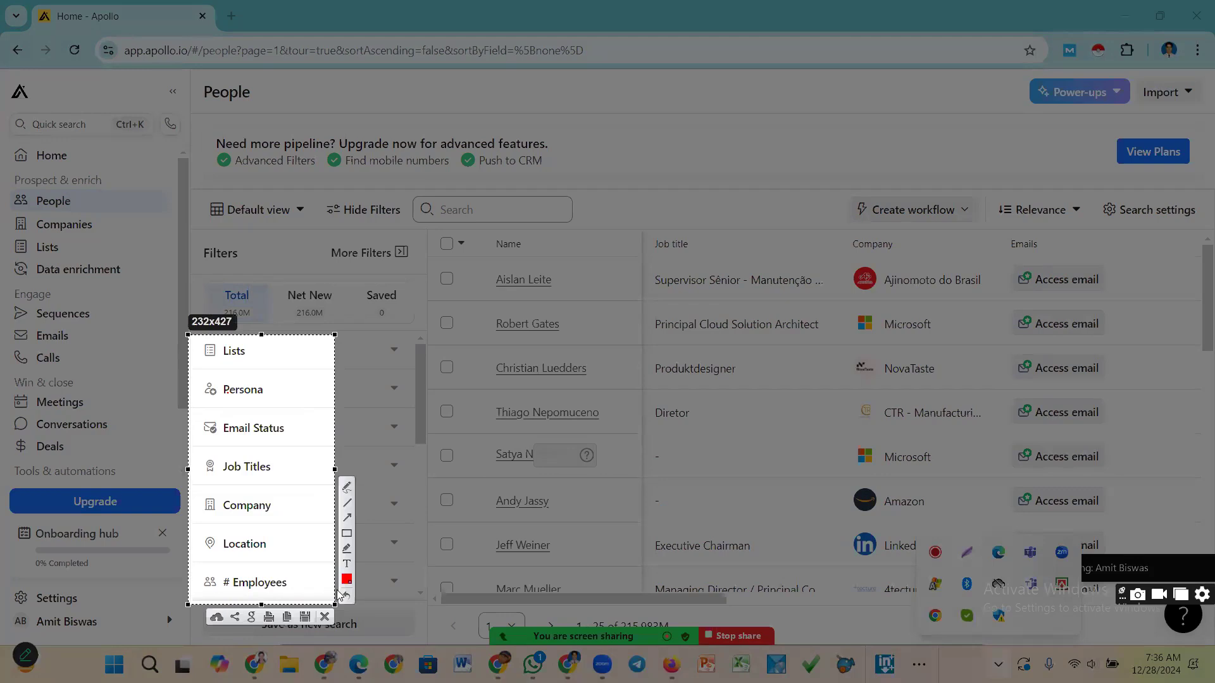
left_click(347, 518)
left_click_drag(571, 494, 342, 476)
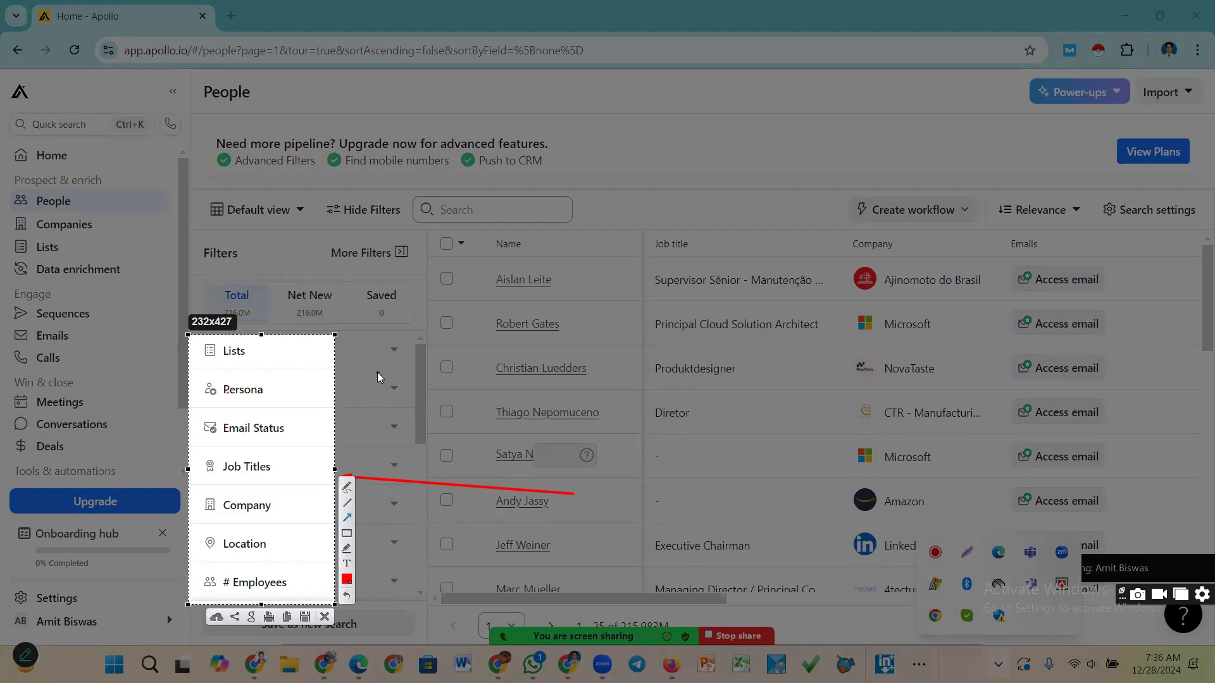
left_click(326, 618)
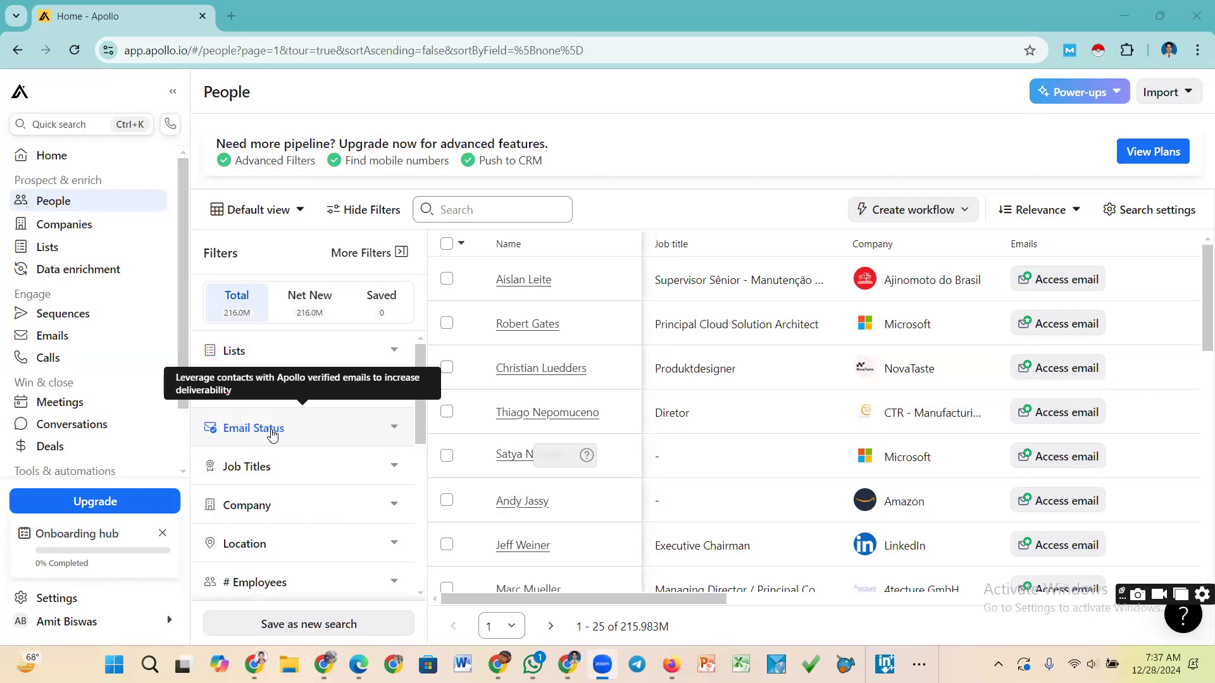
Expand the Email Status filter and show its Safe to send, Send with caution and Do not send options
left_click(272, 434)
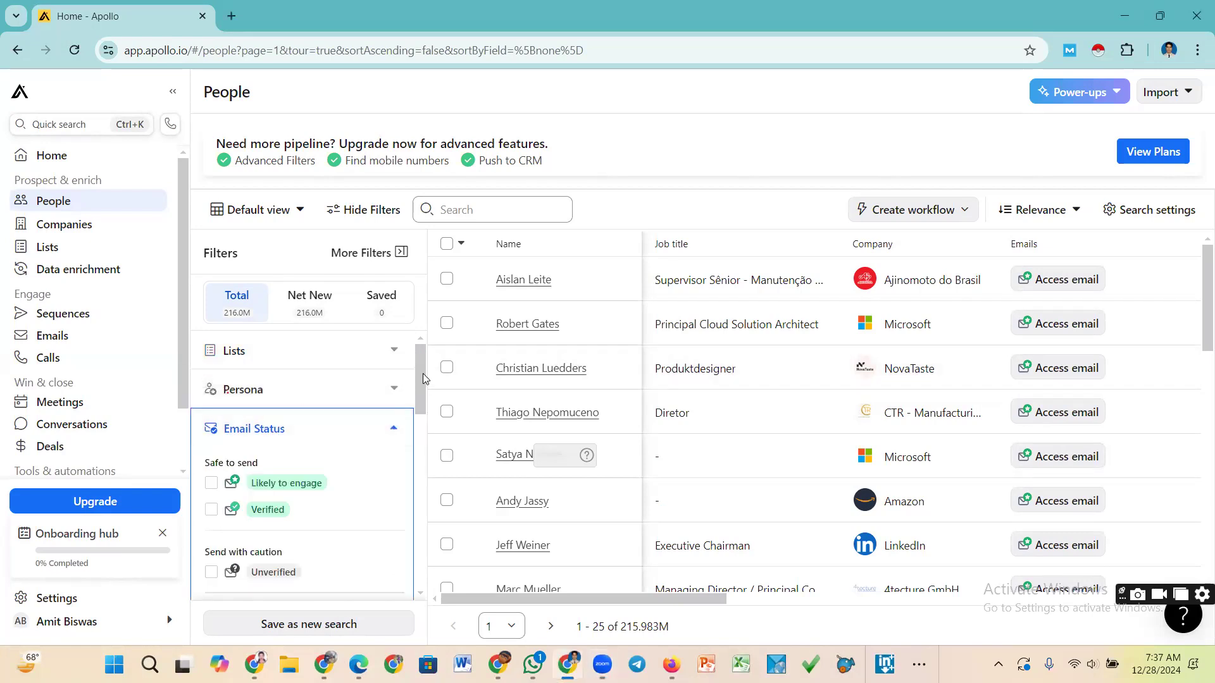
scroll(423, 374, "down", 2)
scroll(423, 405, "up", 1)
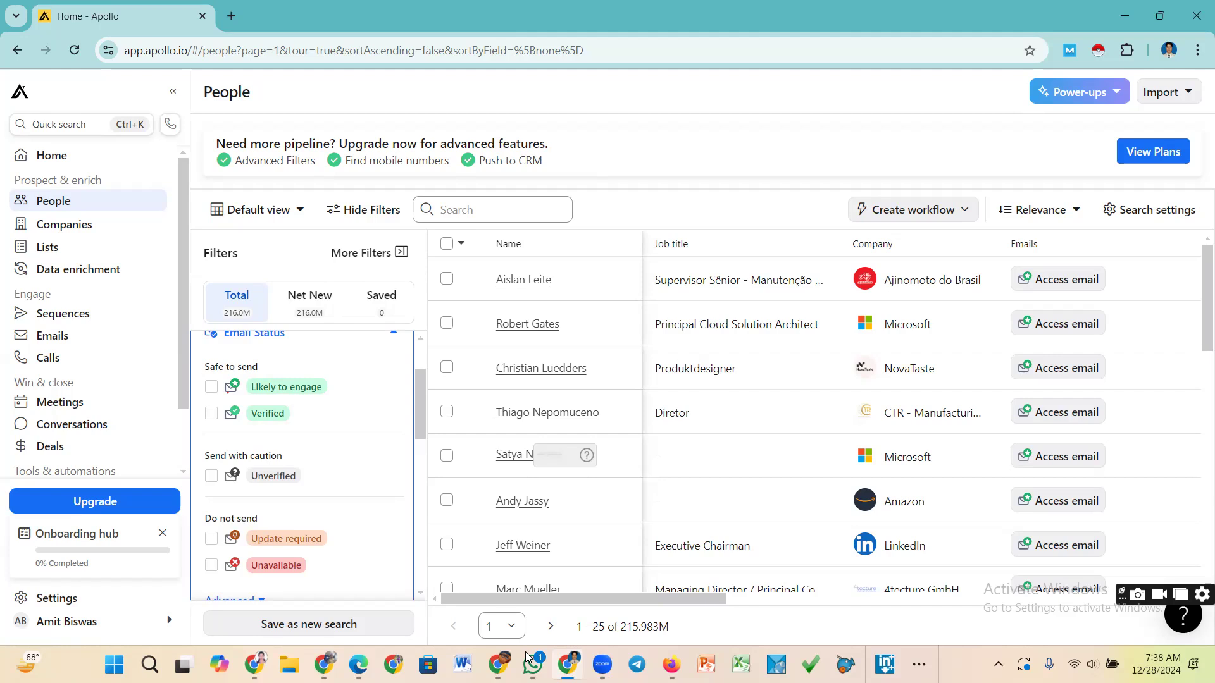
Filter the people by the Safe to send email statuses Verified and Likely to engage
left_click(214, 415)
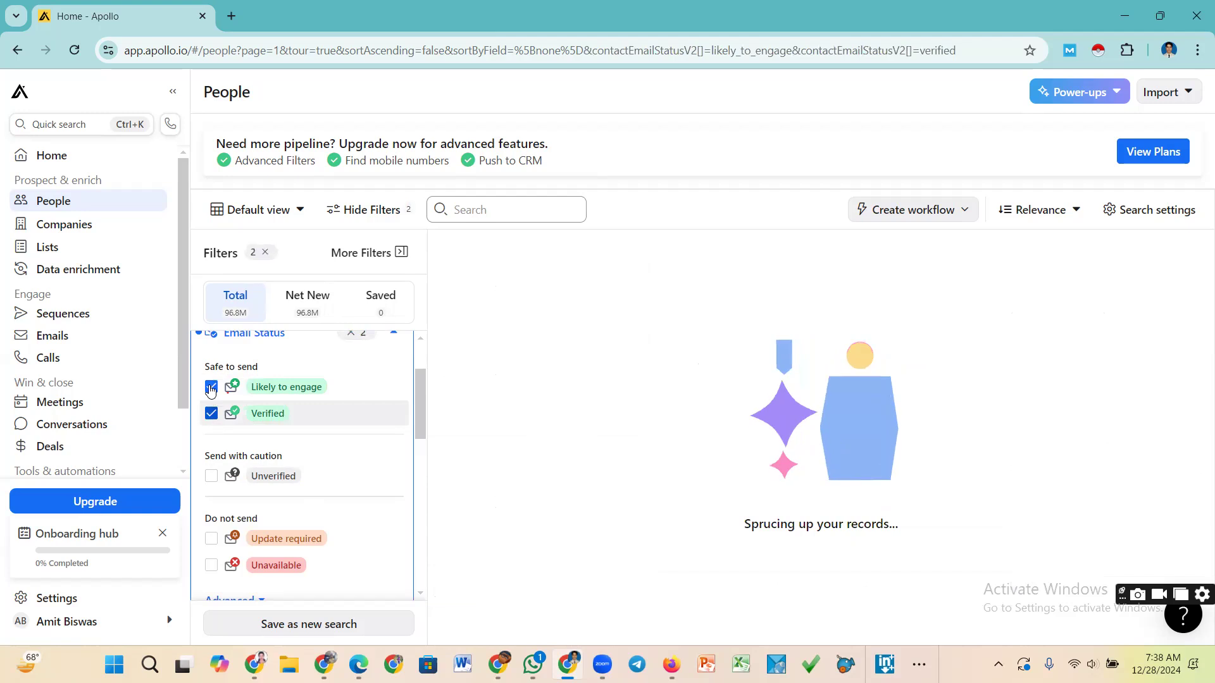
left_click(211, 388)
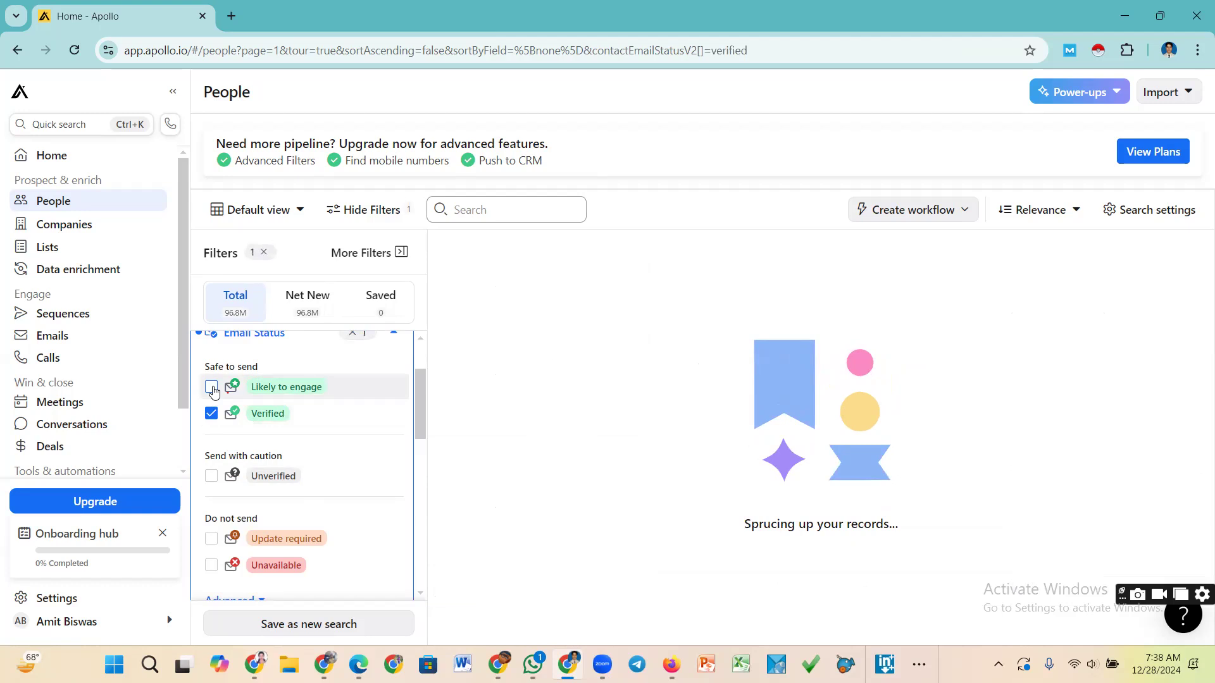
left_click(212, 388)
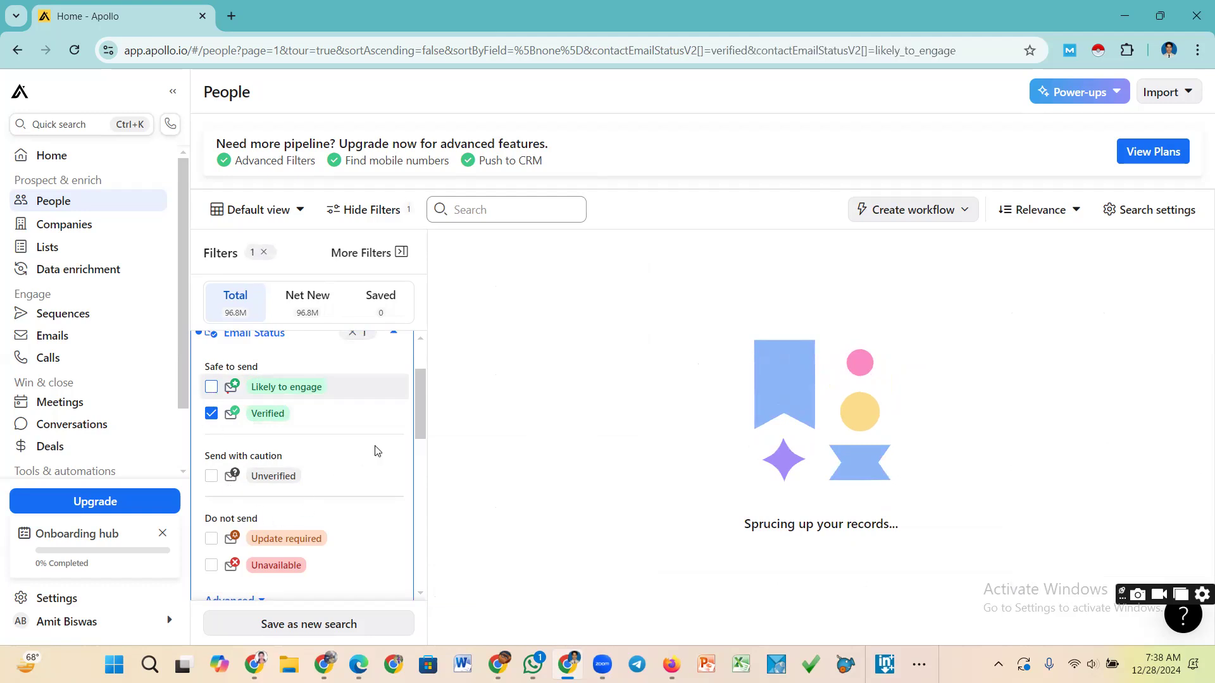
scroll(306, 451, "down", 3)
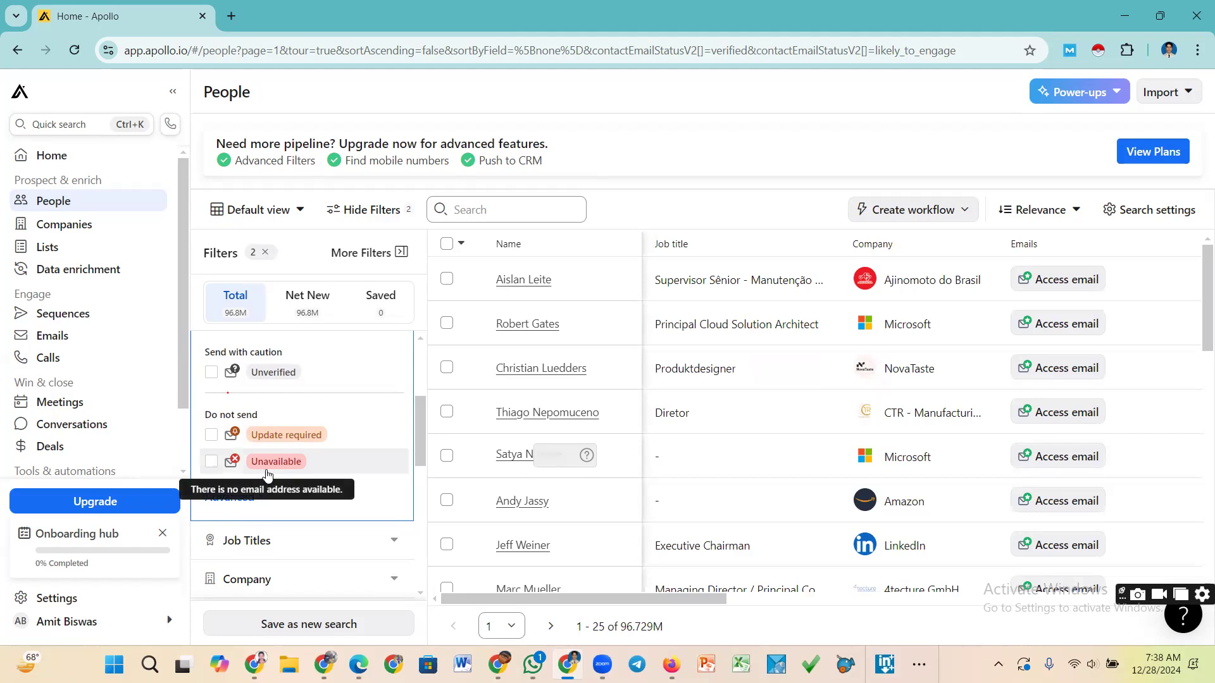
scroll(247, 468, "down", 1)
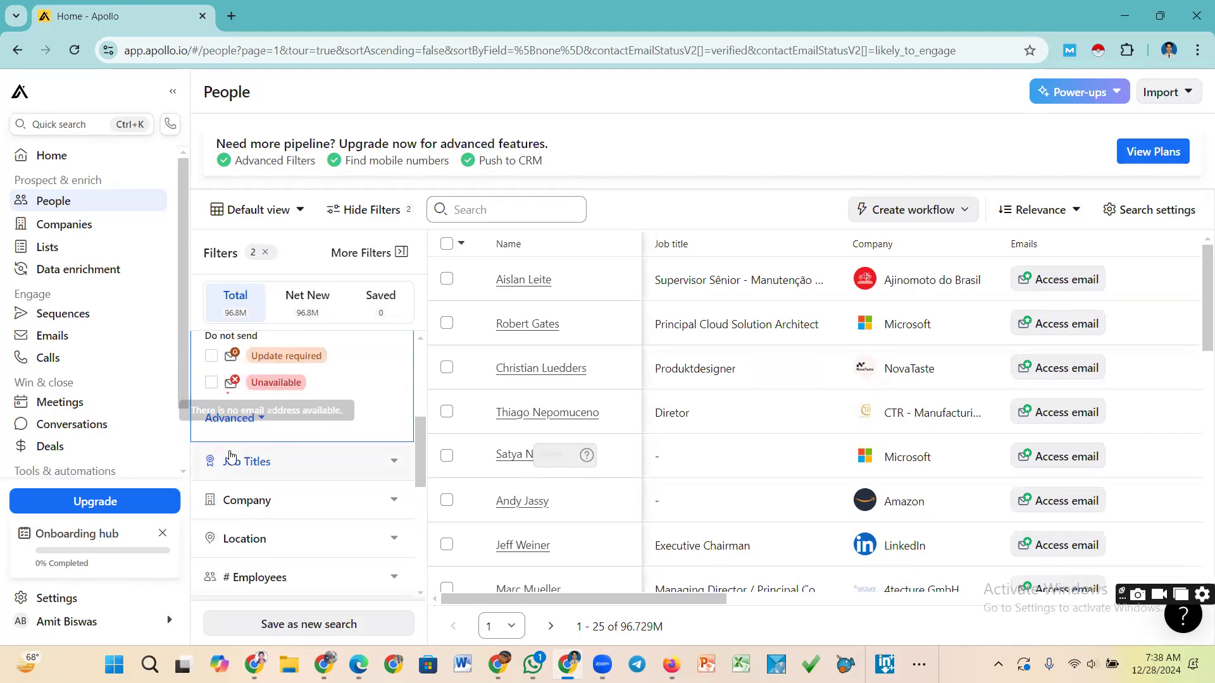
scroll(264, 370, "up", 1)
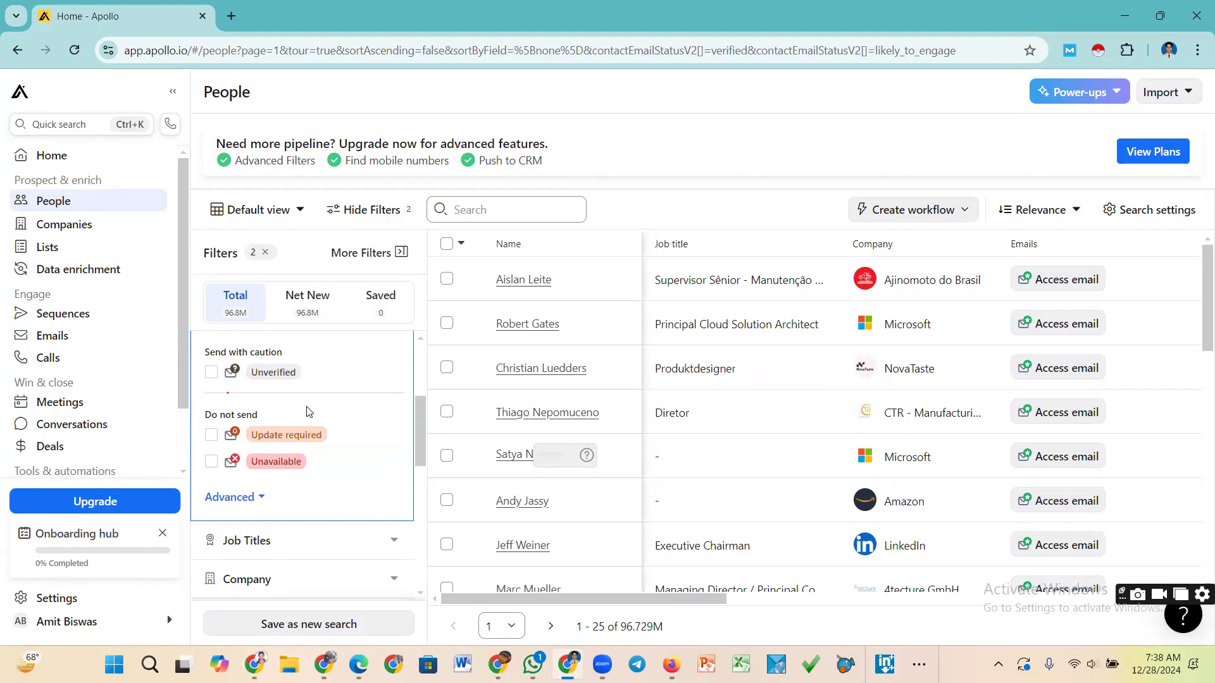
Select the Unverified email status and clear Likely to engage and Verified, leaving Unverified as the only status filter
left_click(211, 376)
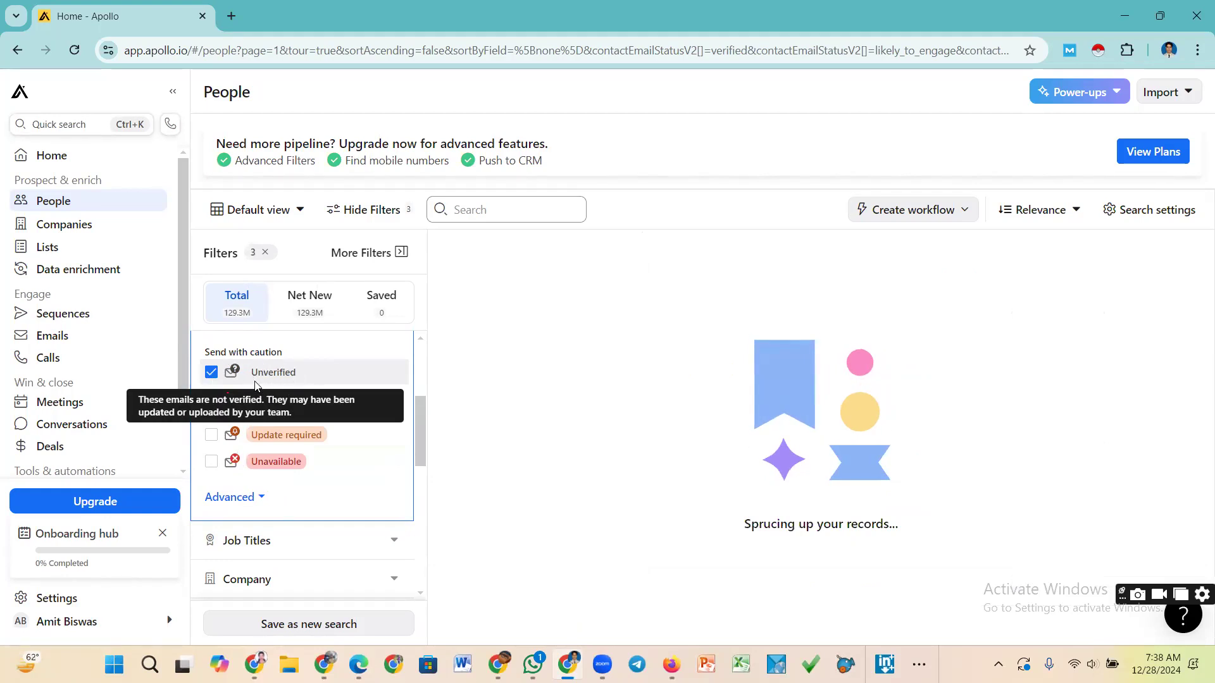
scroll(266, 380, "up", 3)
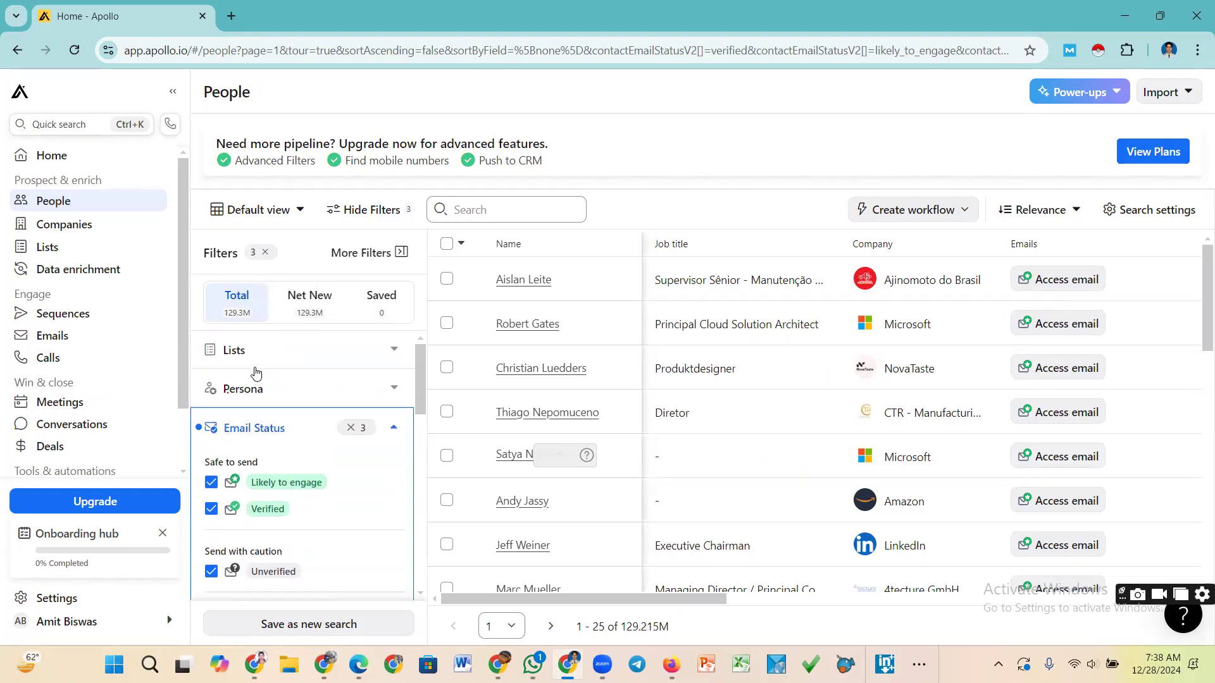
scroll(253, 422, "down", 1)
left_click(212, 405)
left_click(214, 430)
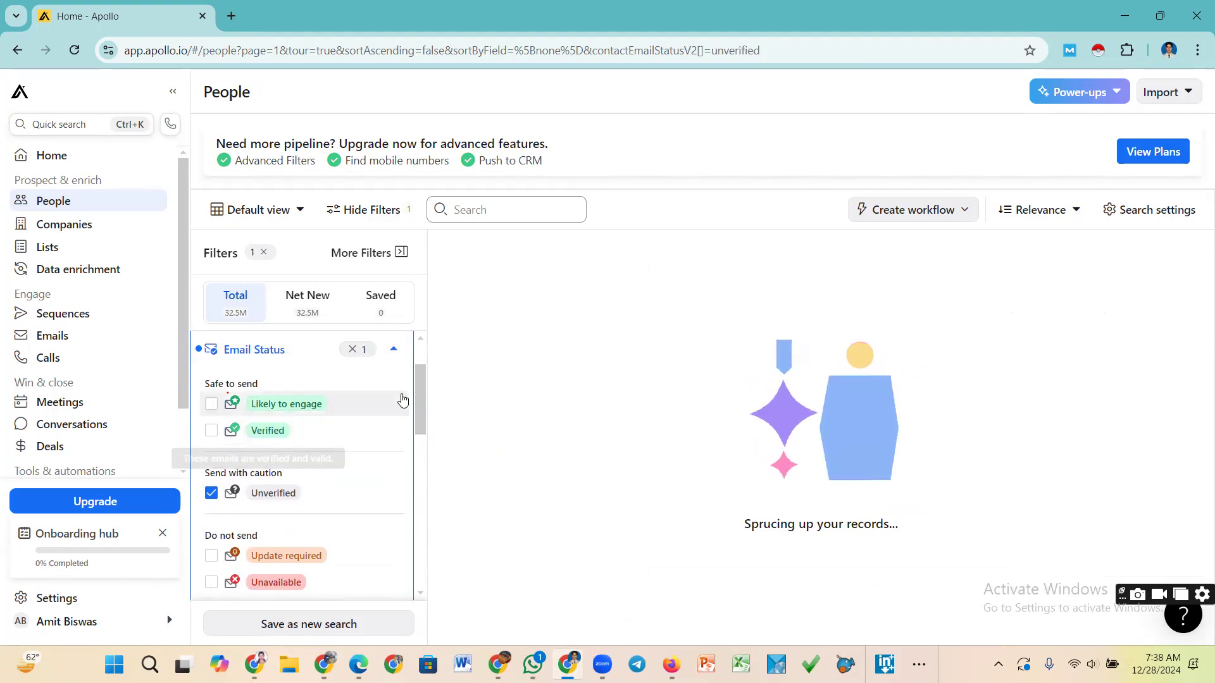
scroll(420, 409, "down", 1)
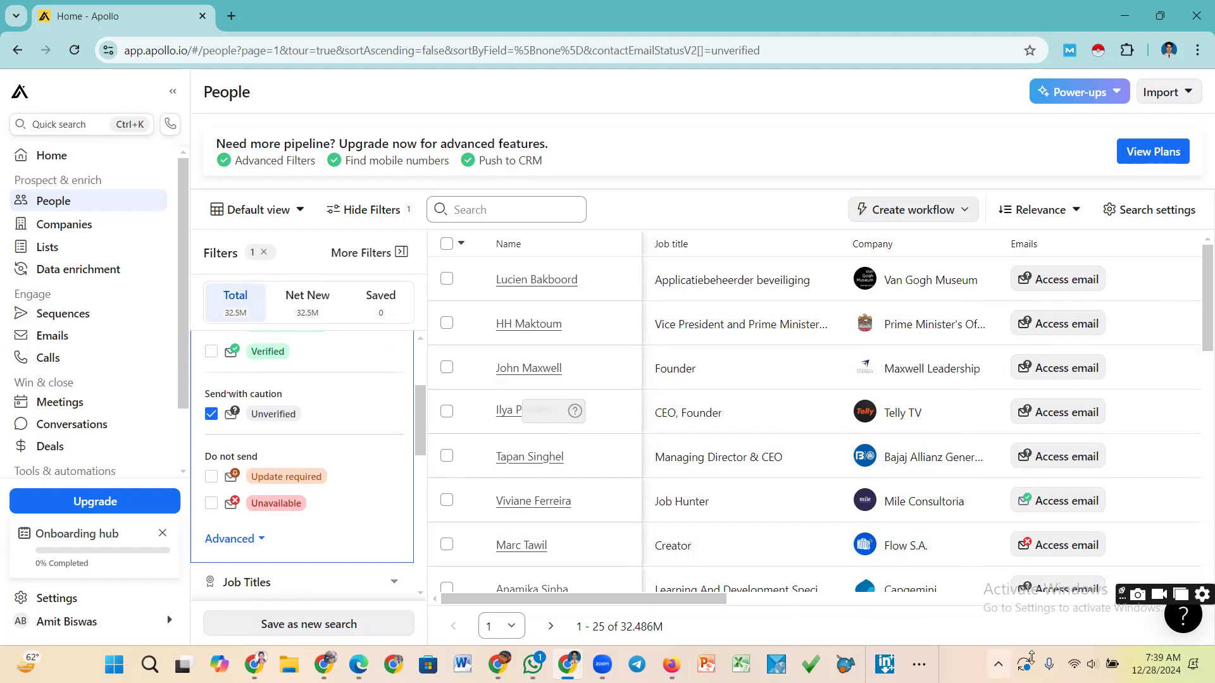
Adjust the computer's sound volume in the Windows quick settings and return to the people list
left_click(1079, 659)
left_click(1085, 565)
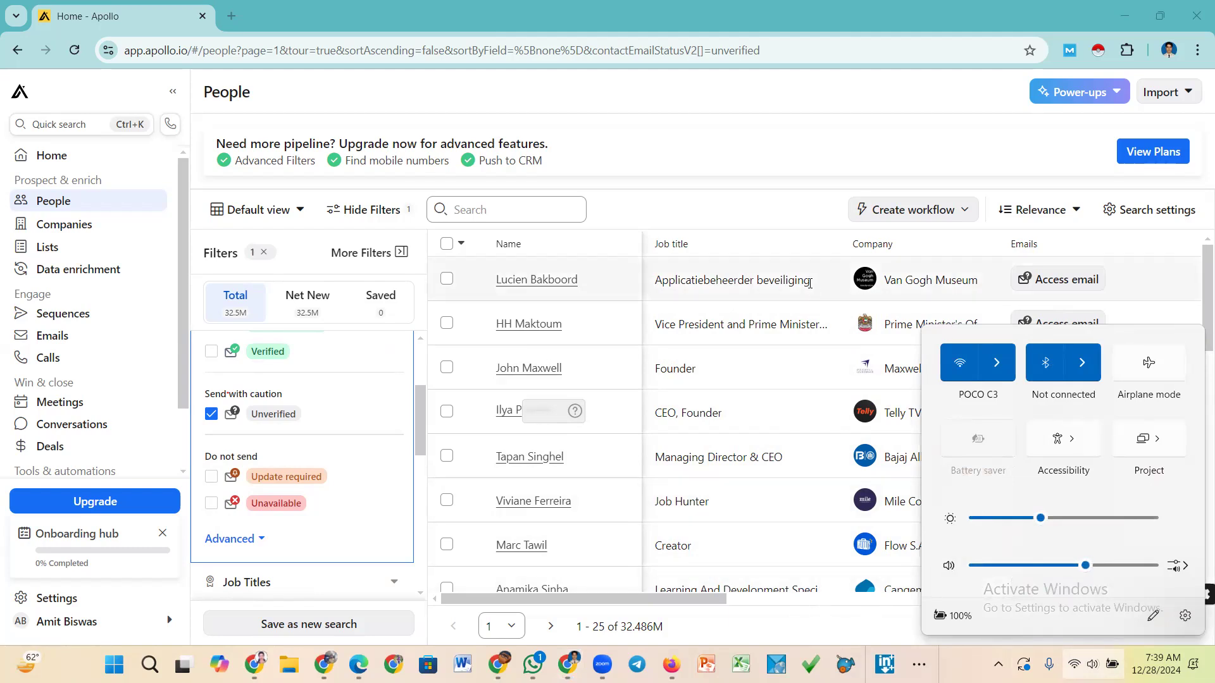
left_click(778, 157)
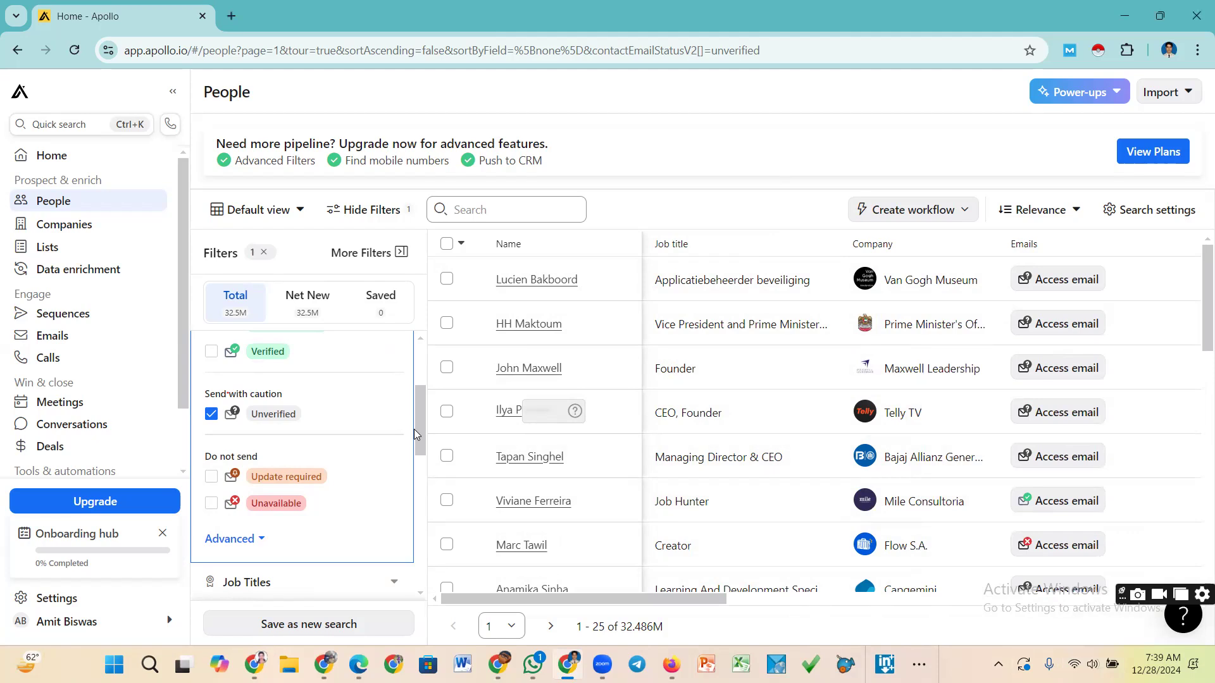
Examine the email access notes of the unverified people and the Unverified option in the Email Status filter
mouse_move(256, 421)
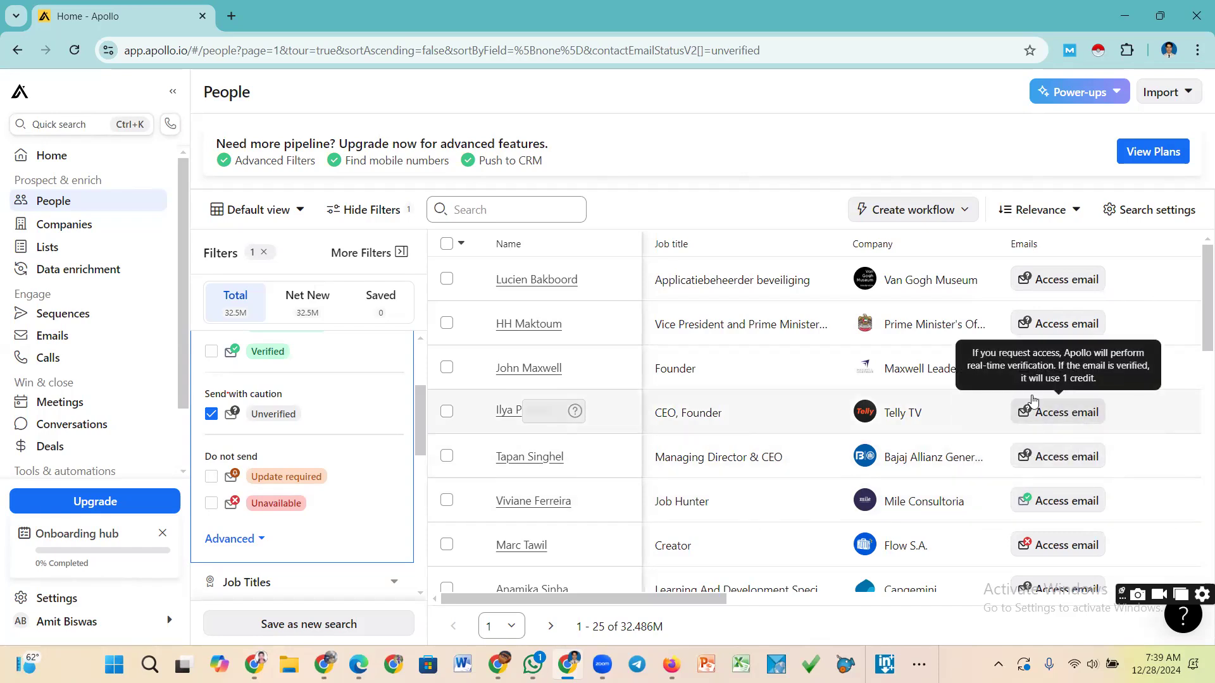
scroll(1034, 442, "down", 1)
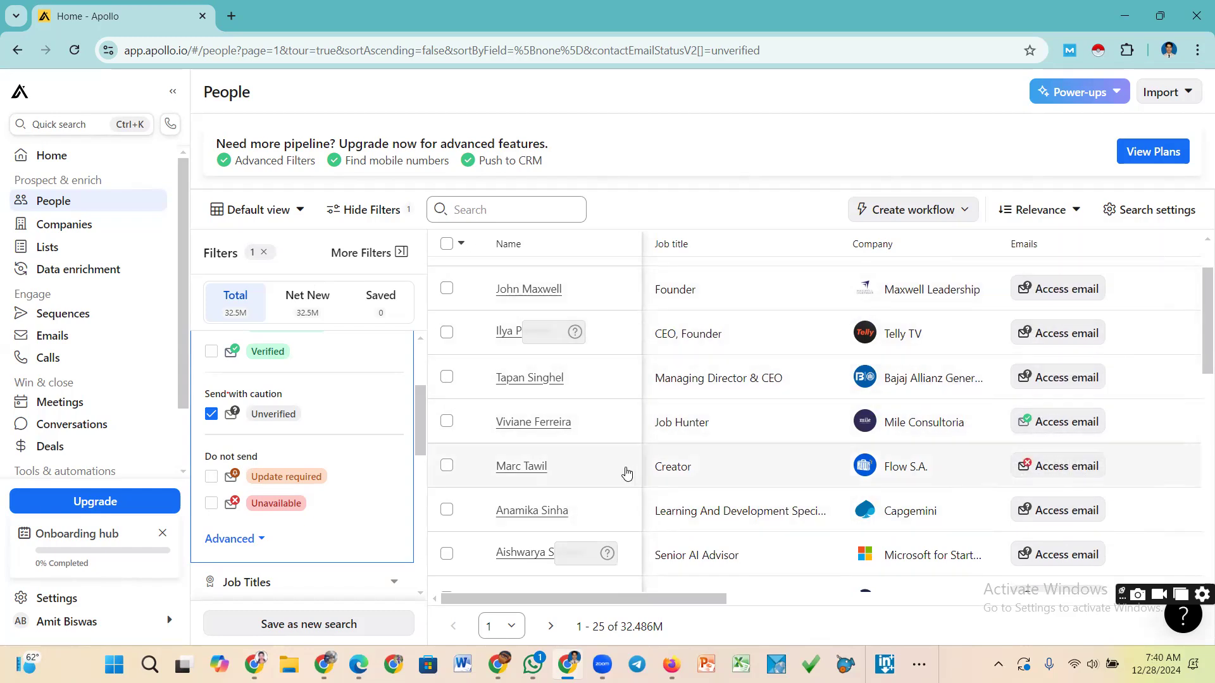
scroll(542, 496, "up", 1)
left_click_drag(417, 398, 211, 412)
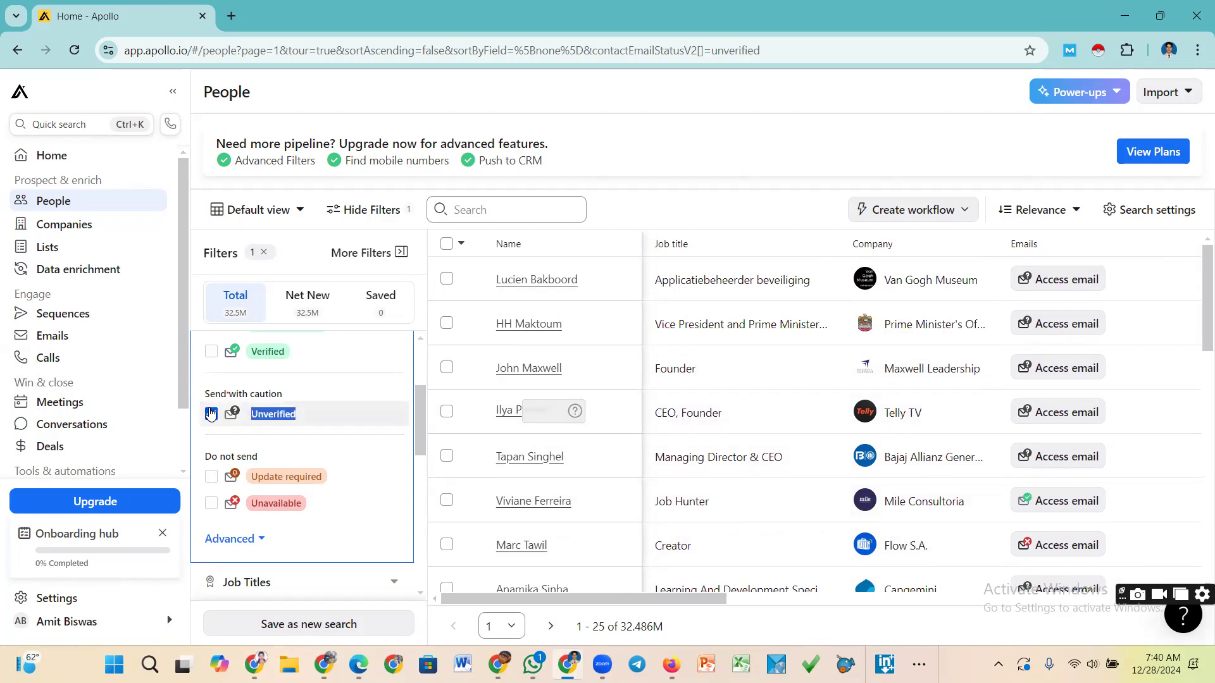
left_click(217, 417)
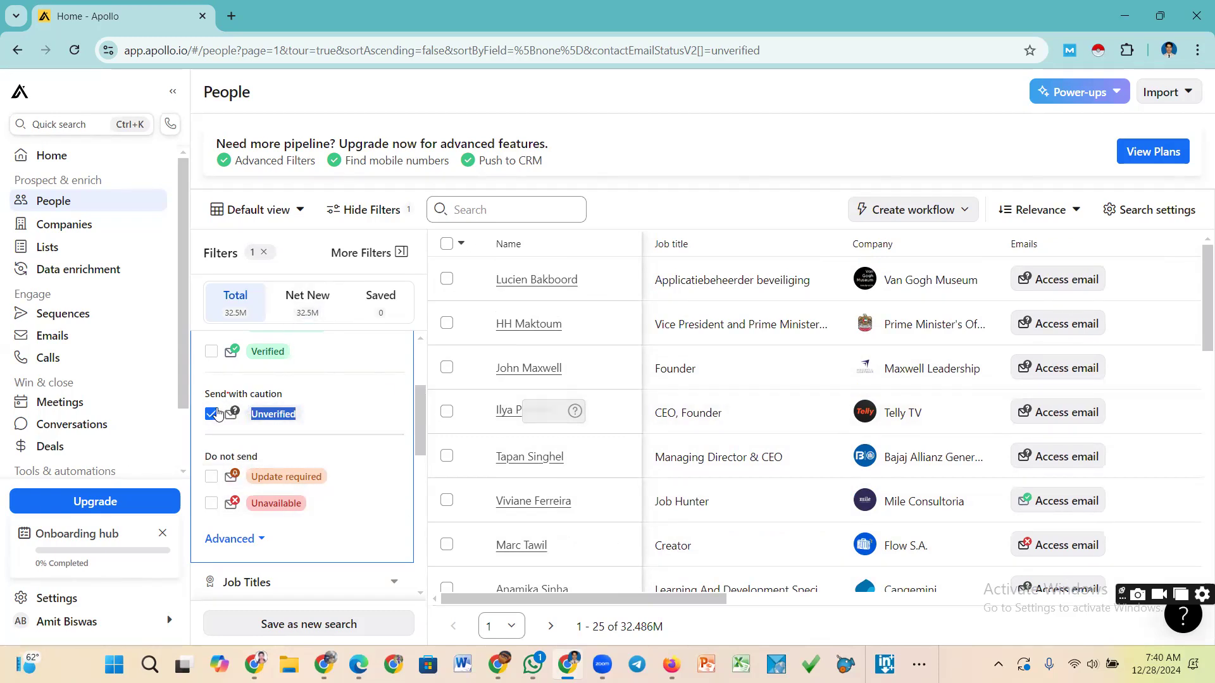
scroll(218, 443, "up", 3)
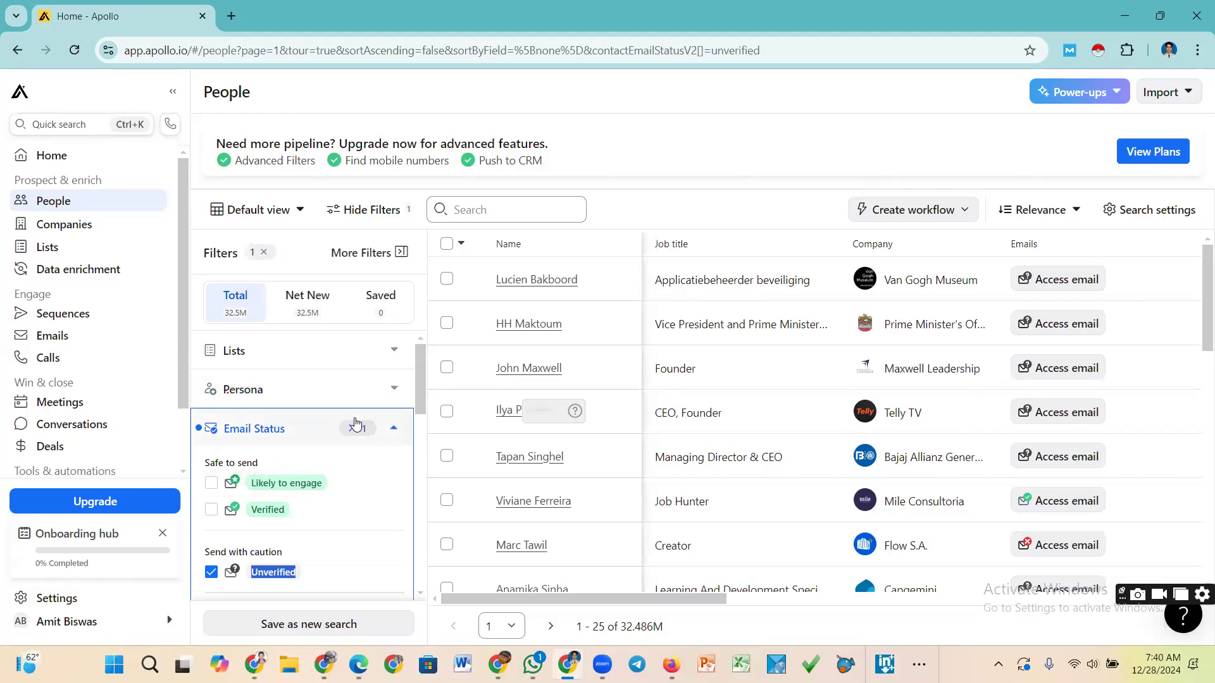
scroll(417, 384, "down", 1)
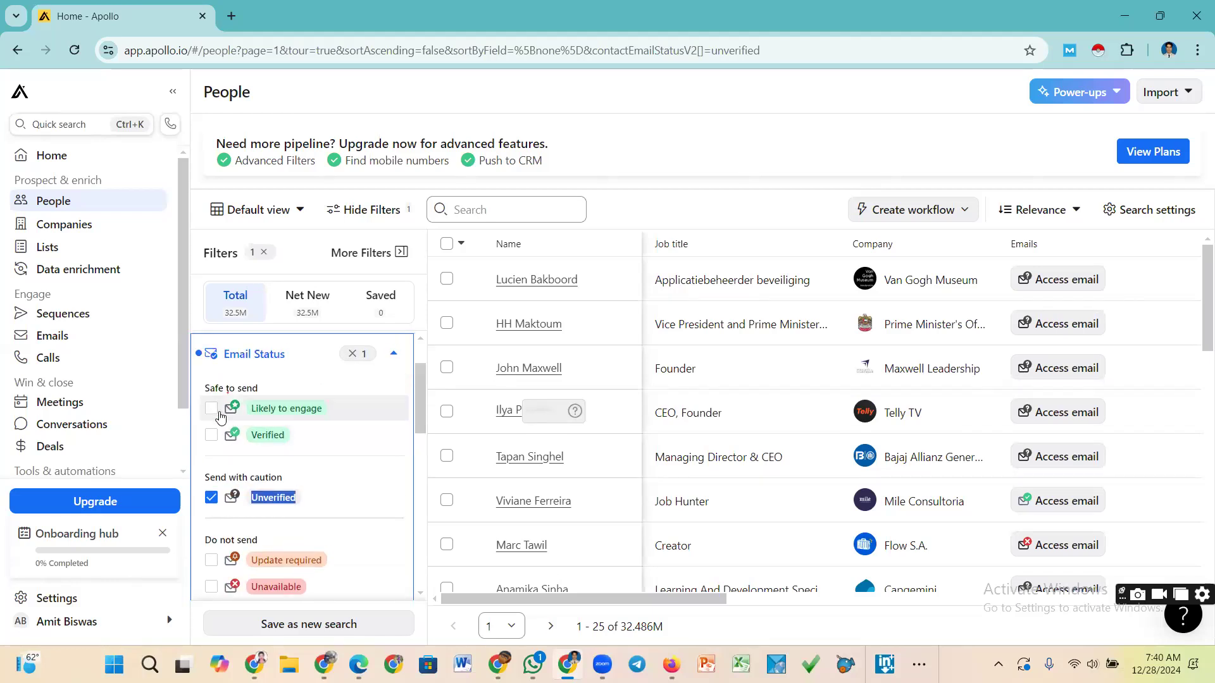
Reload the People page and clear the Unverified selection from the Email Status filter
left_click(74, 50)
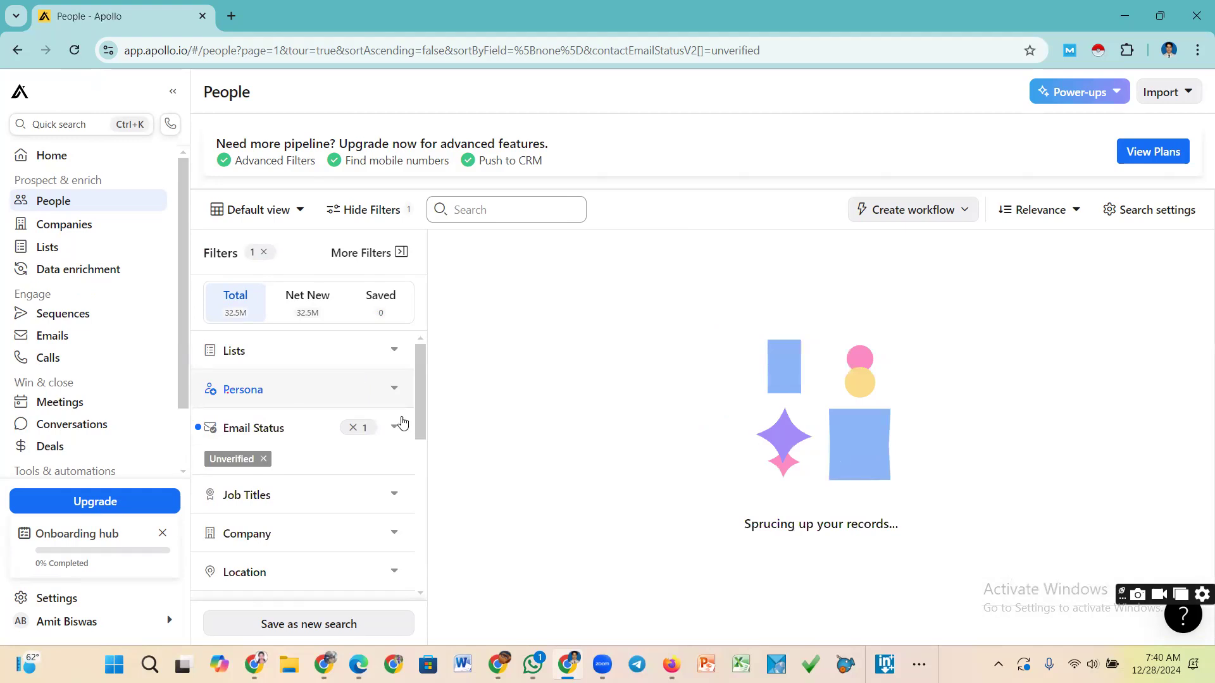
scroll(421, 385, "down", 1)
scroll(422, 383, "up", 1)
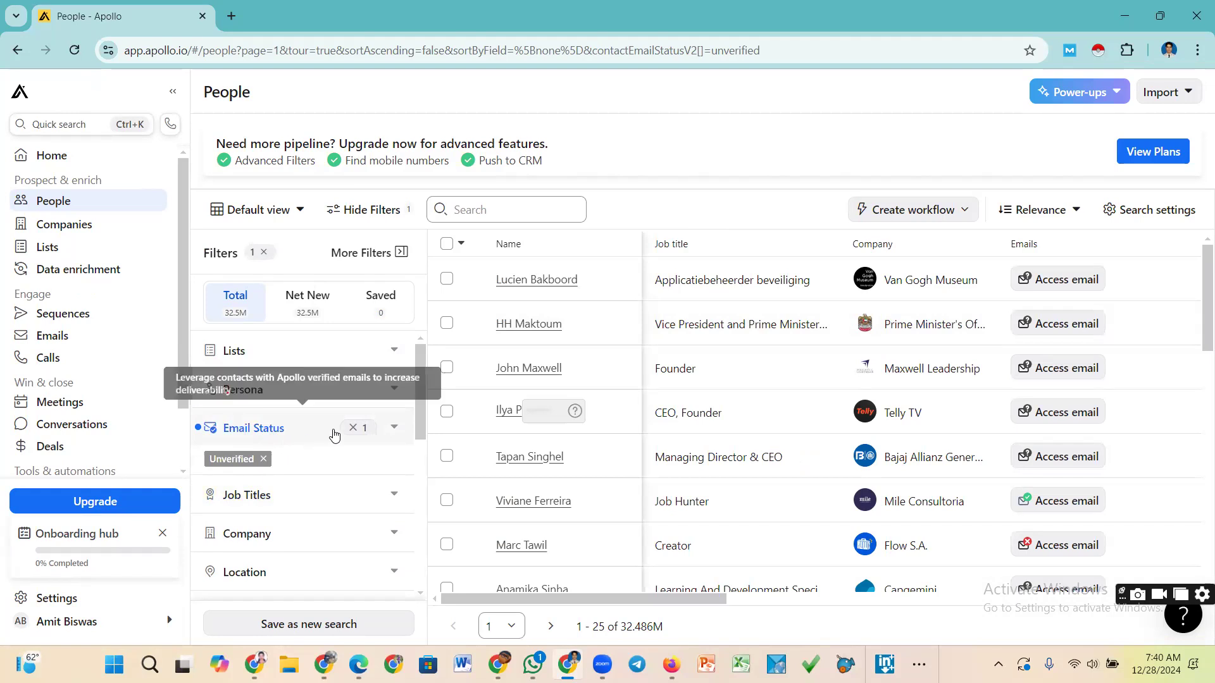
left_click(353, 430)
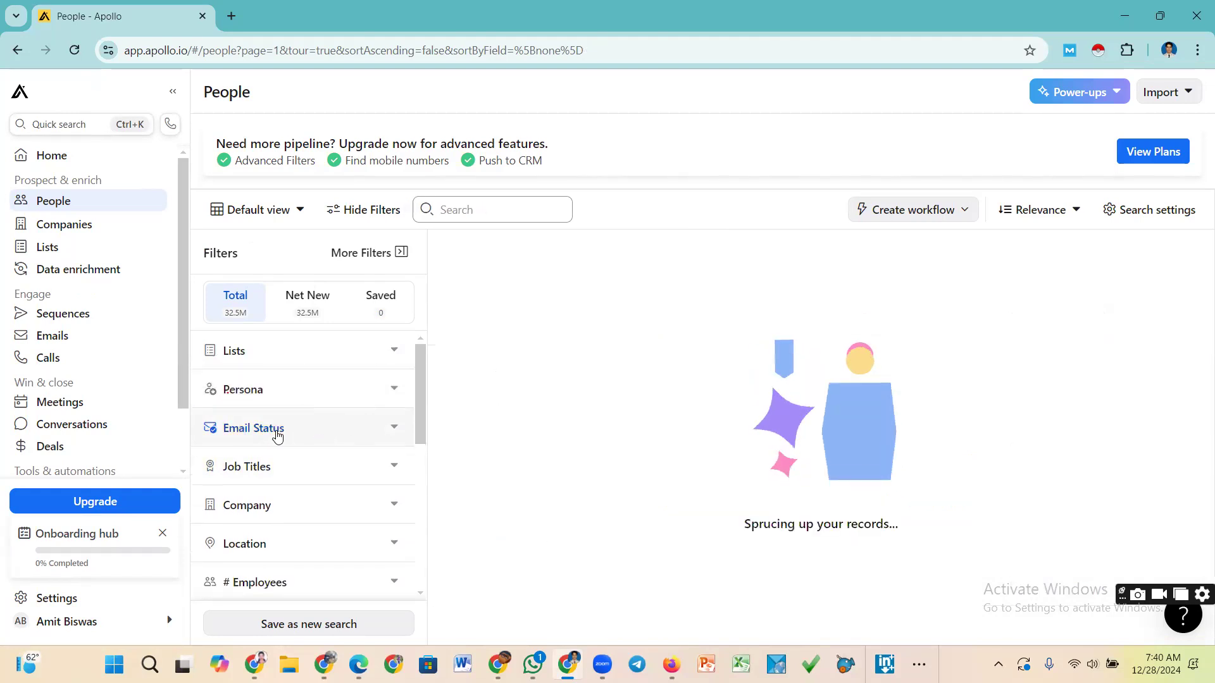
Filter the people by the email statuses Likely to engage and Verified, and collapse the Email Status filter
left_click(276, 432)
left_click(210, 483)
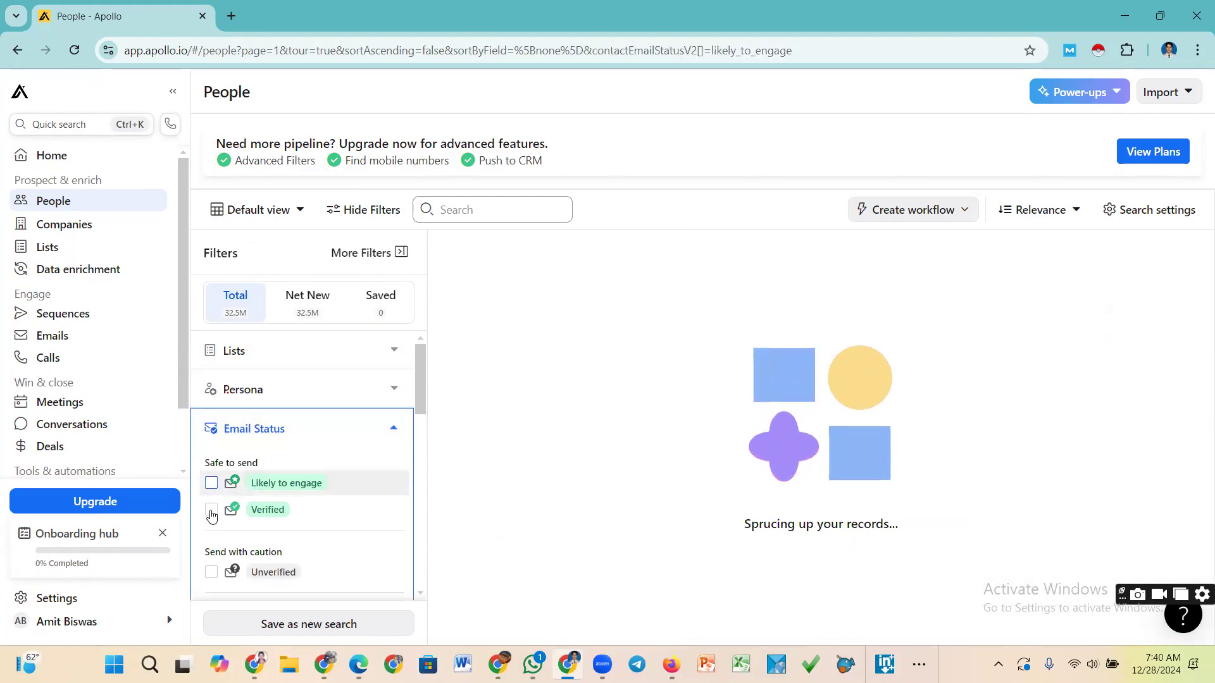
left_click(211, 512)
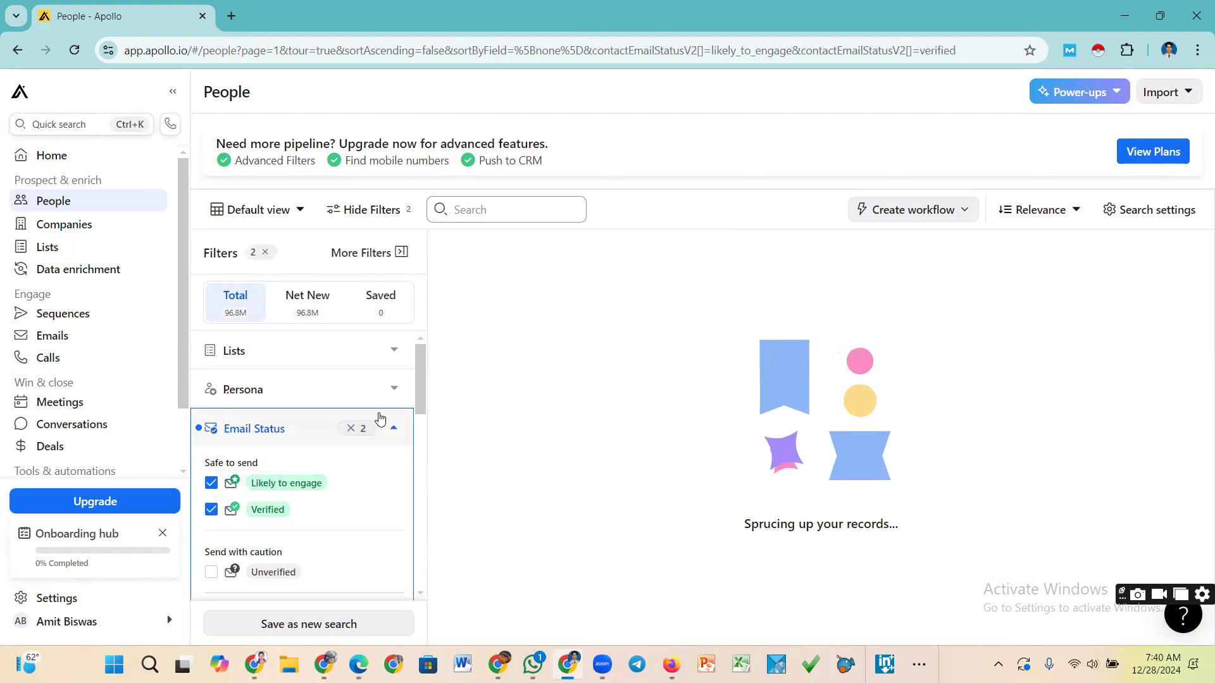
left_click_drag(422, 373, 422, 384)
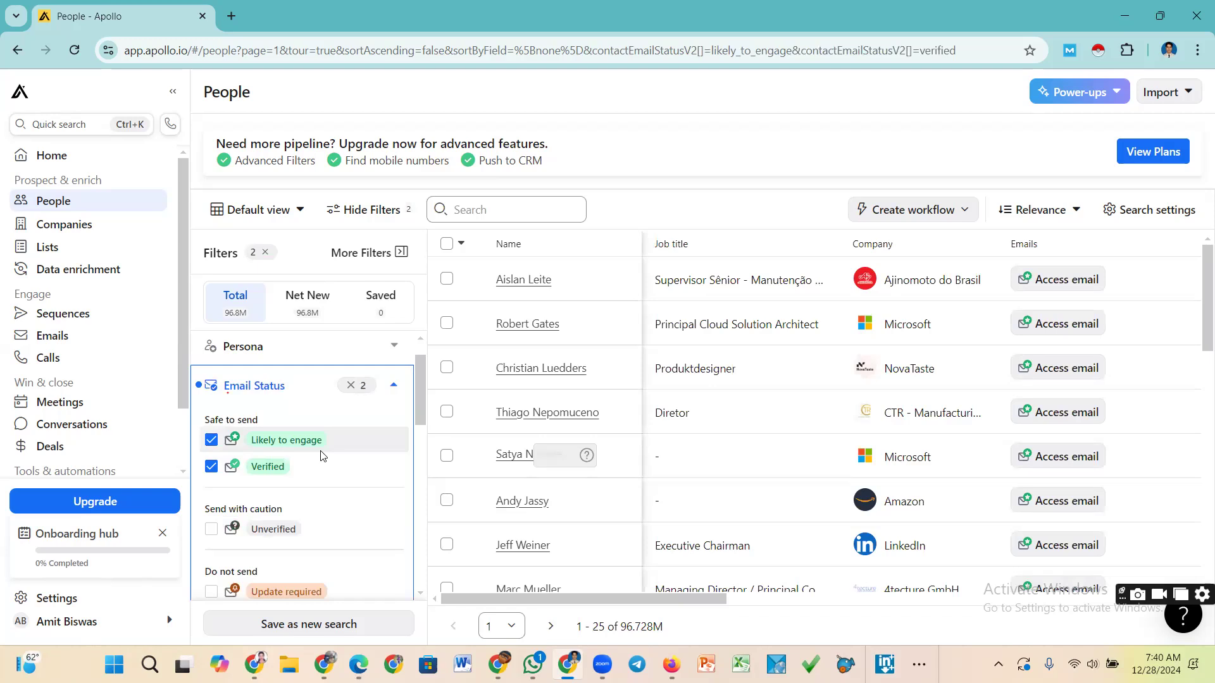
left_click(393, 388)
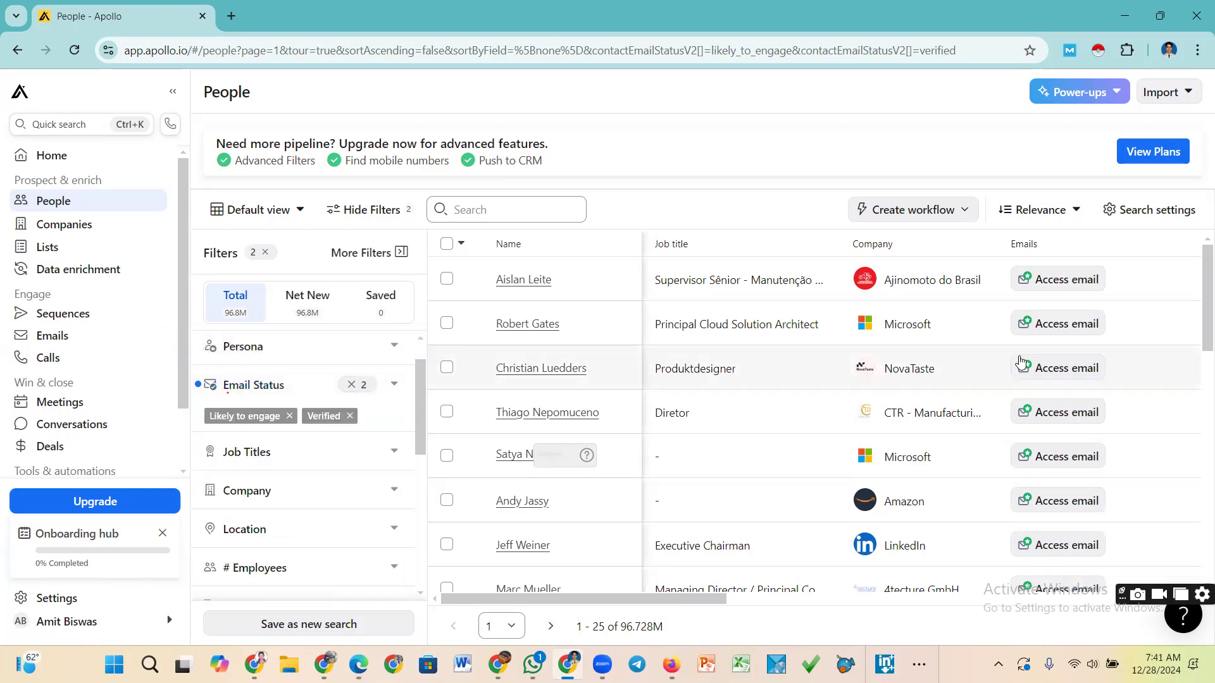
Examine the filtered people list and the credit cost of accessing a verified email
scroll(1066, 377, "down", 10)
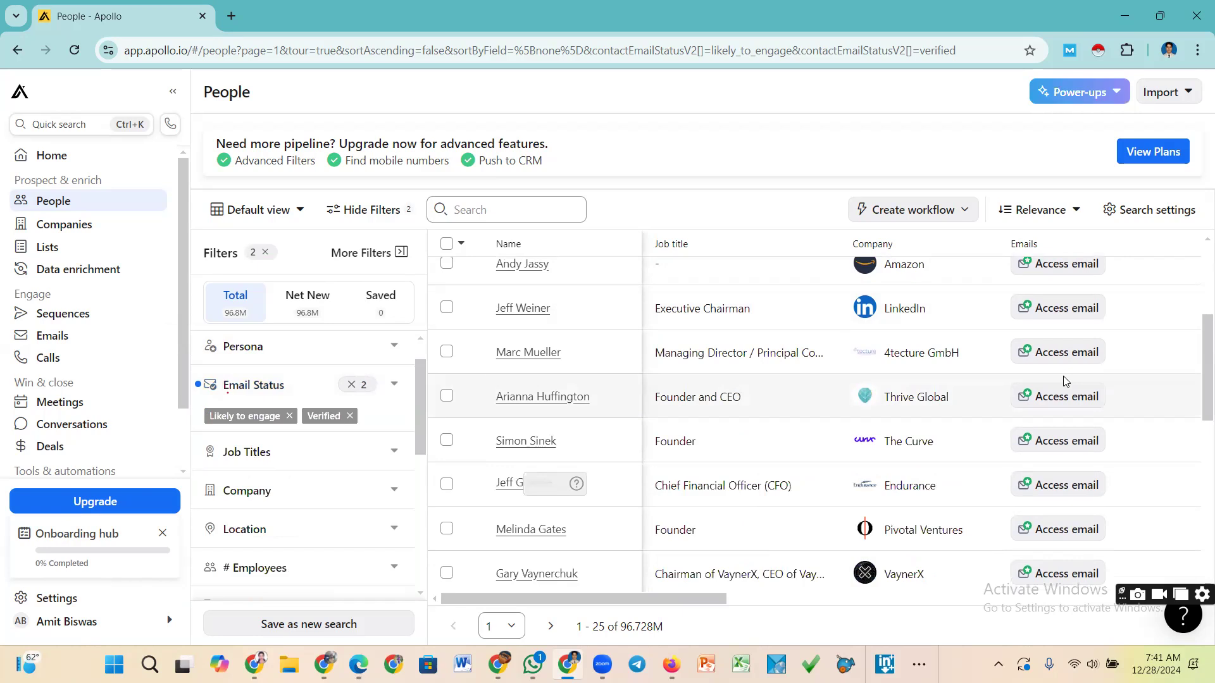
scroll(1064, 382, "down", 1)
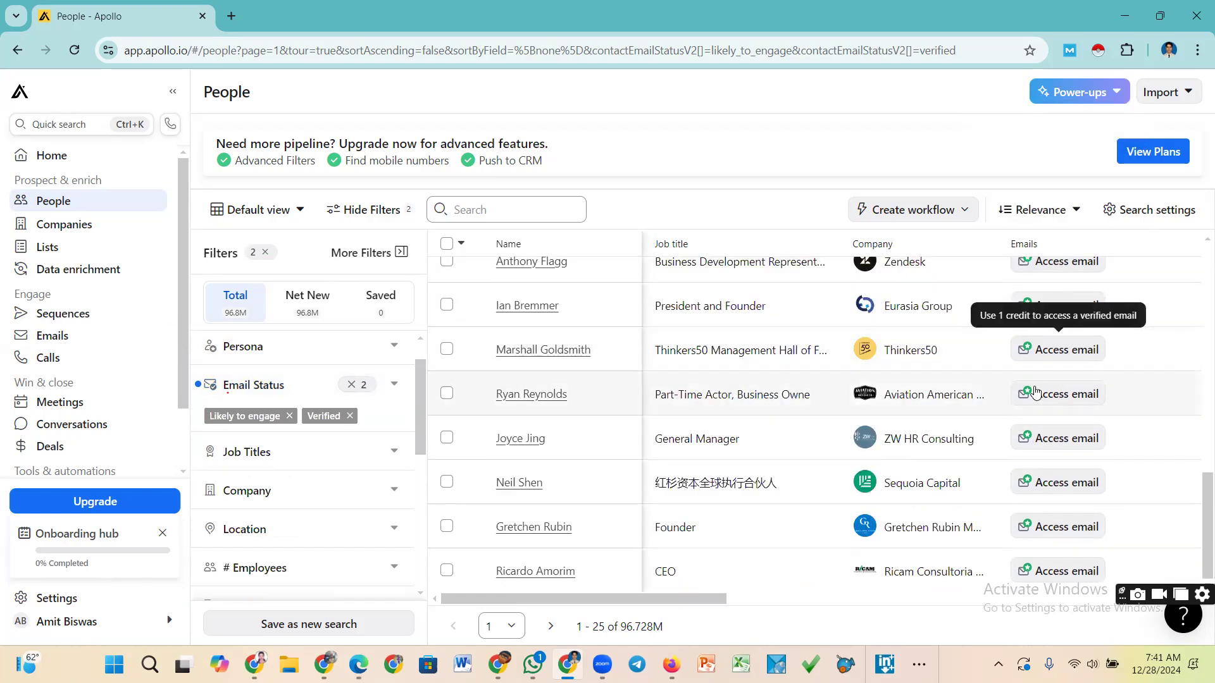
scroll(435, 423, "up", 1)
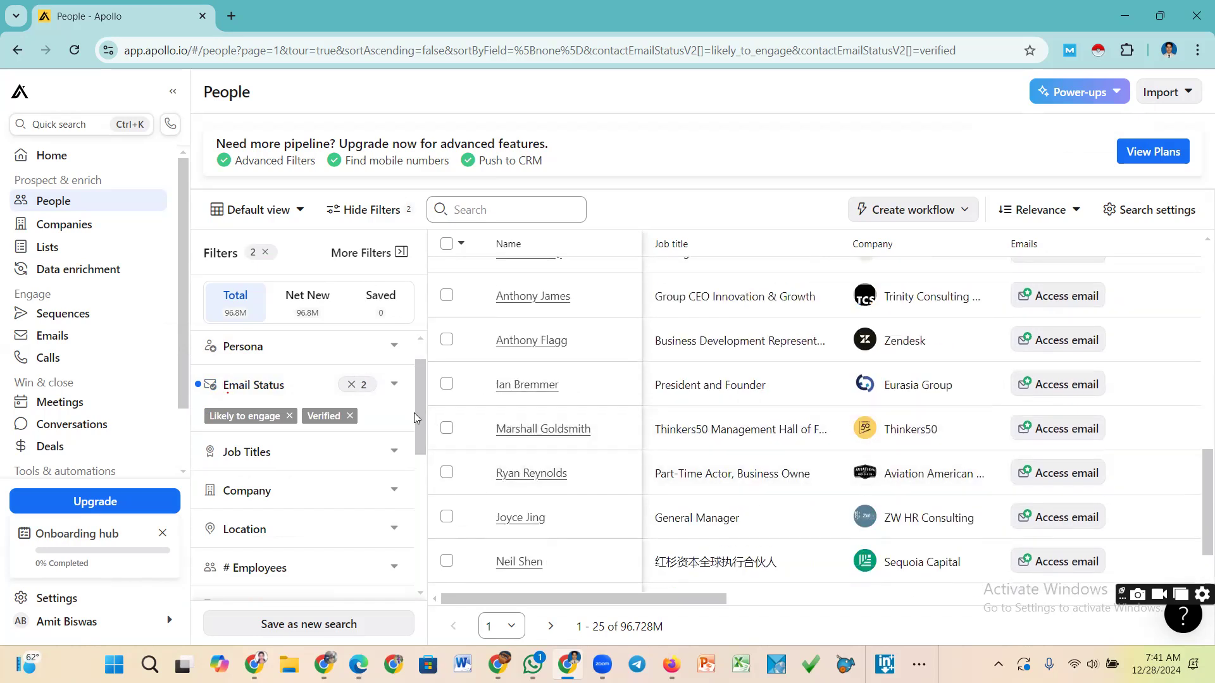
scroll(417, 398, "up", 1)
scroll(418, 408, "down", 1)
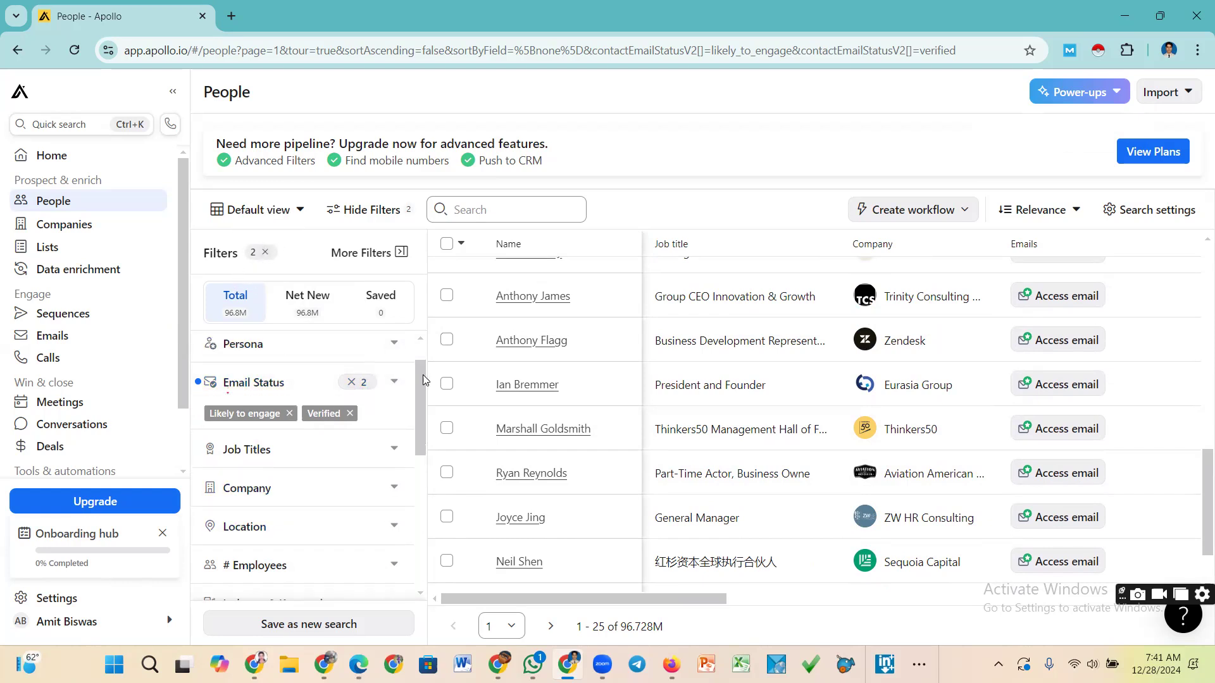
left_click_drag(420, 372, 424, 384)
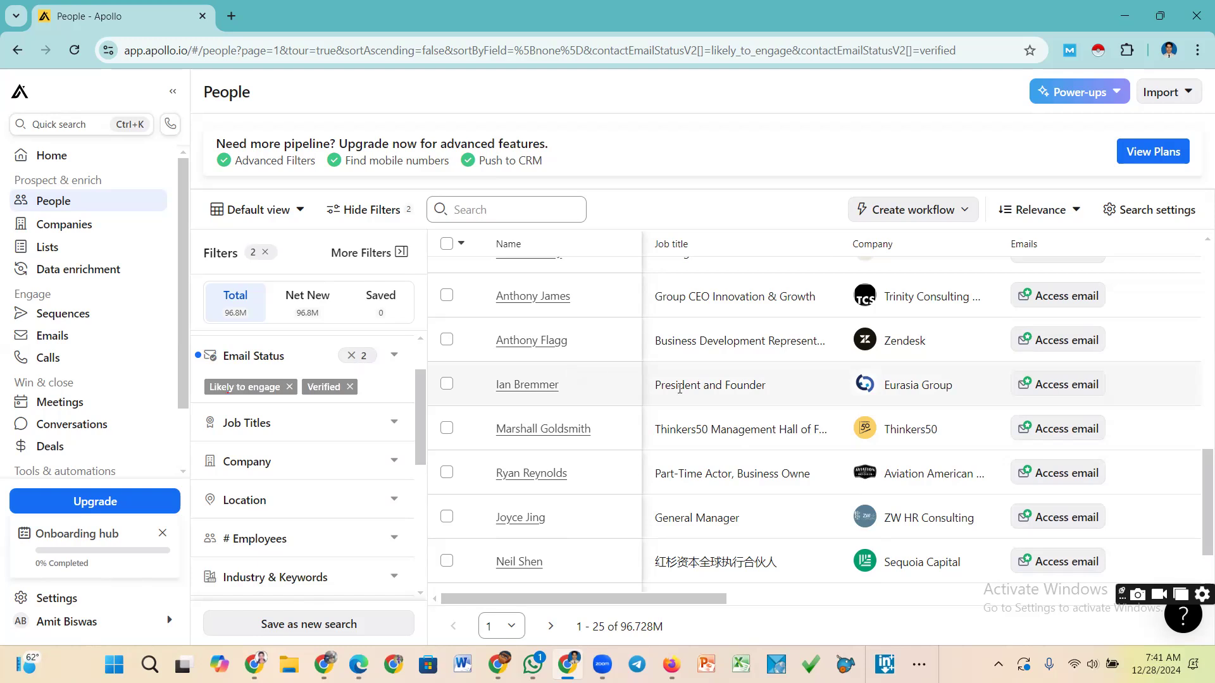
scroll(687, 386, "up", 3)
scroll(687, 387, "down", 3)
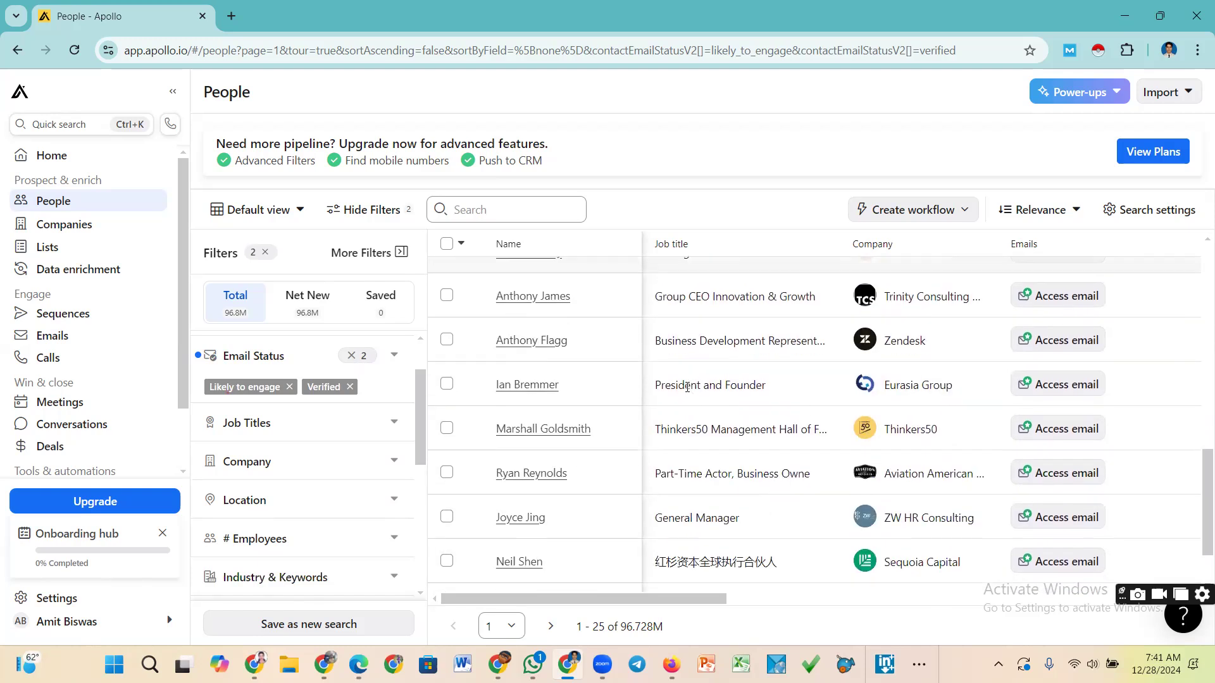
scroll(488, 415, "up", 2)
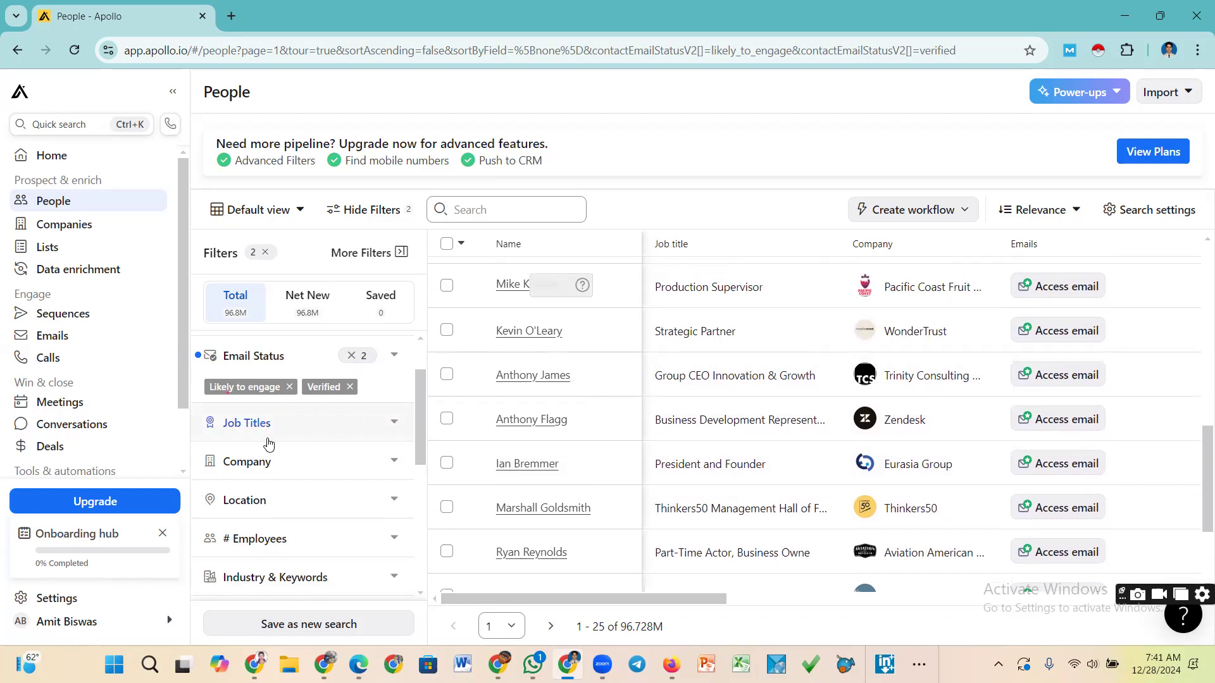
Expand the Job Titles filter to show its include and exclude title fields
left_click(393, 424)
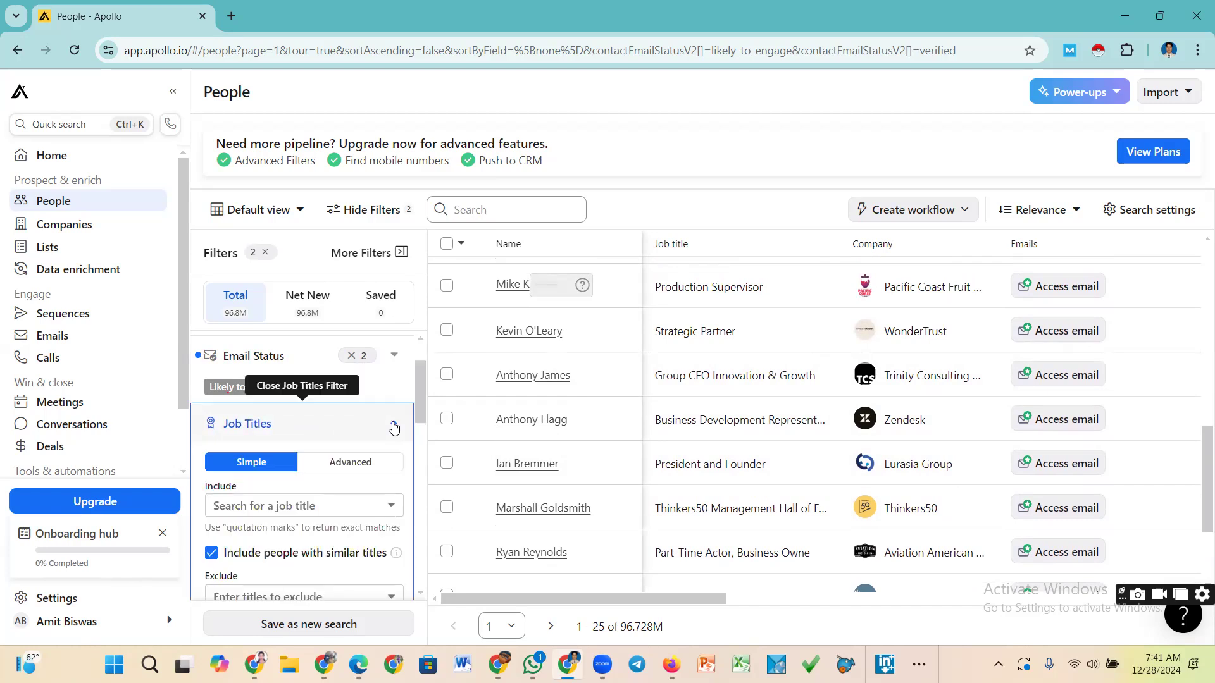
left_click(266, 429)
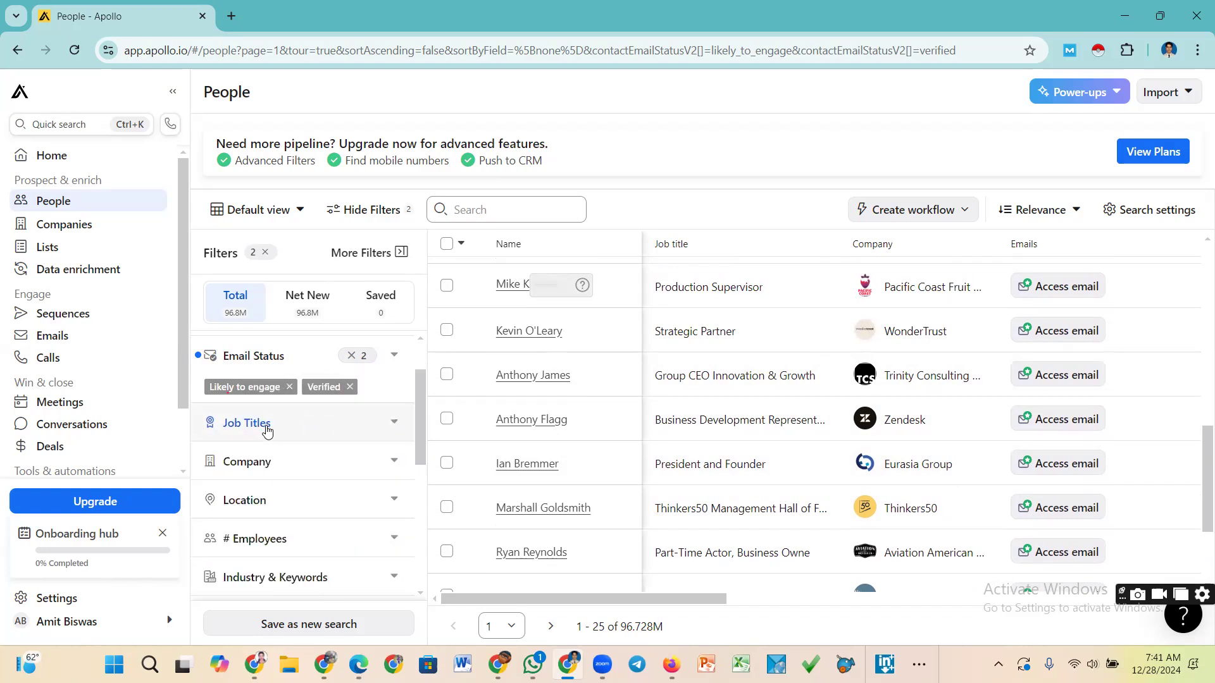
left_click(305, 430)
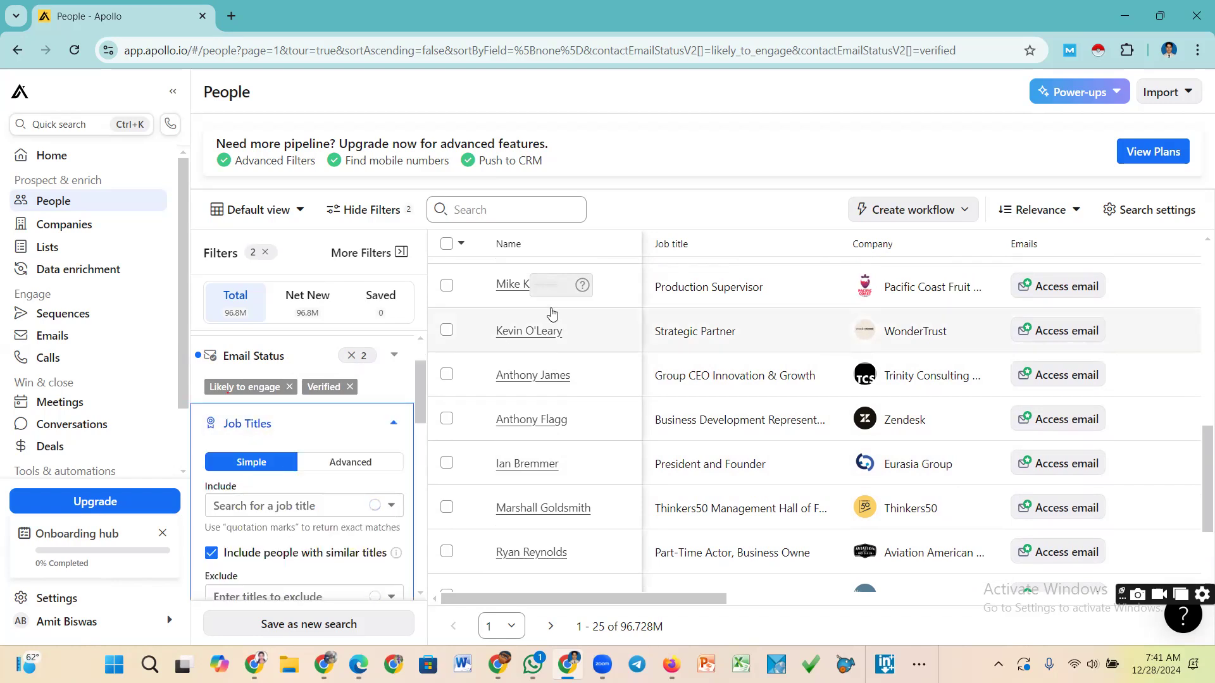
scroll(552, 313, "down", 3)
scroll(422, 377, "down", 1)
scroll(412, 408, "up", 1)
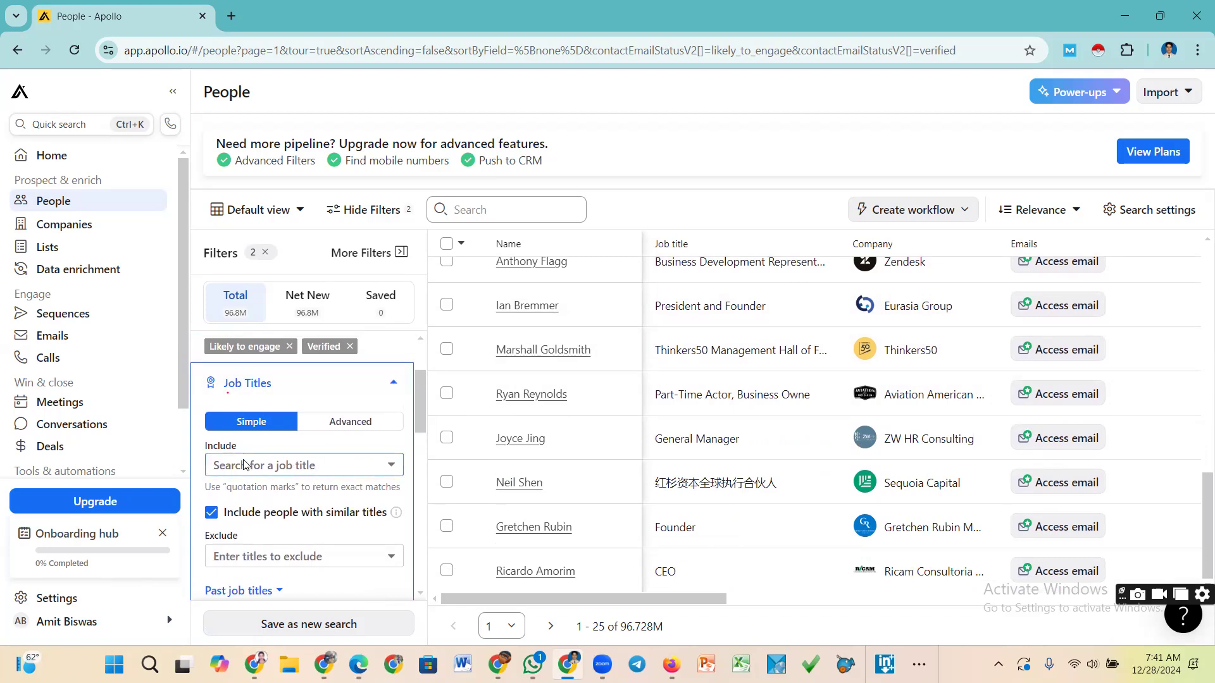
Filter the people by the included job title owner and clear that title again to compare the totals
left_click(284, 466)
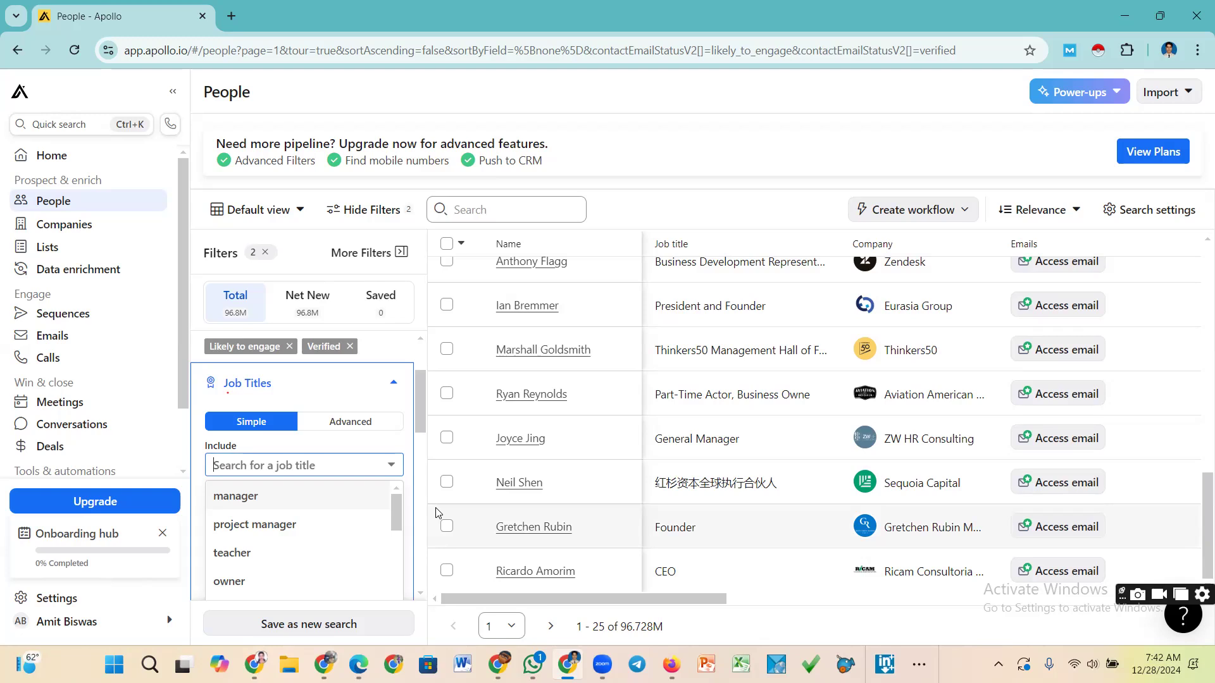
type("ow")
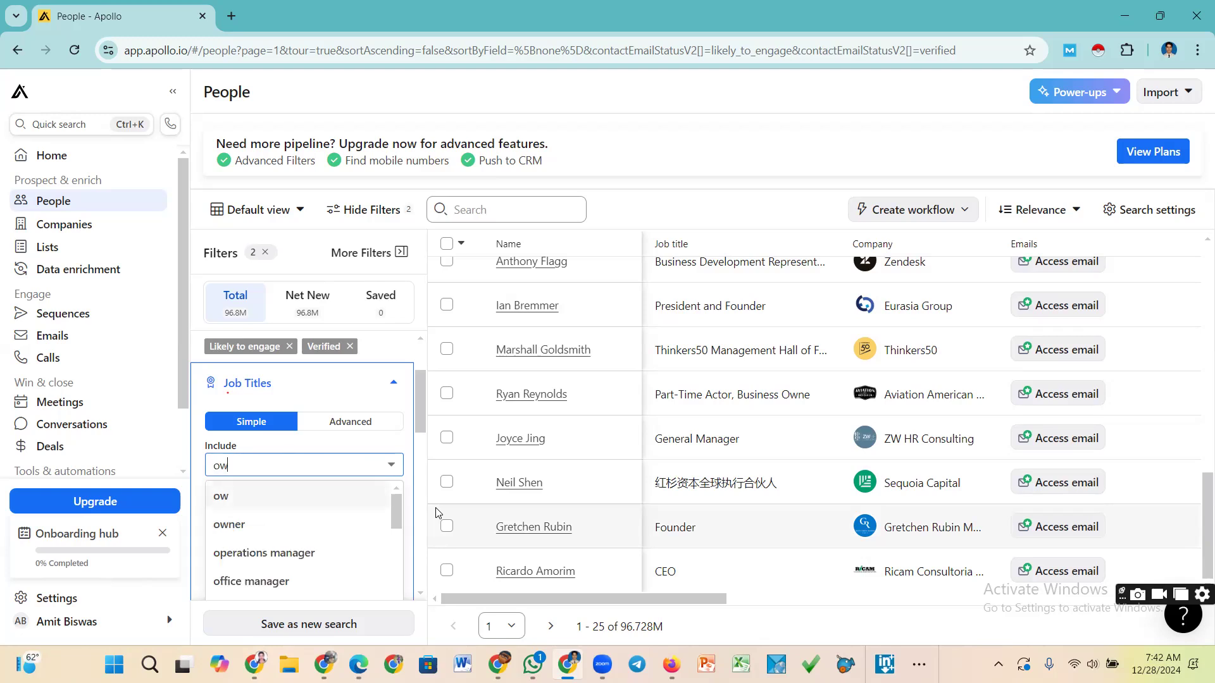
type("ner")
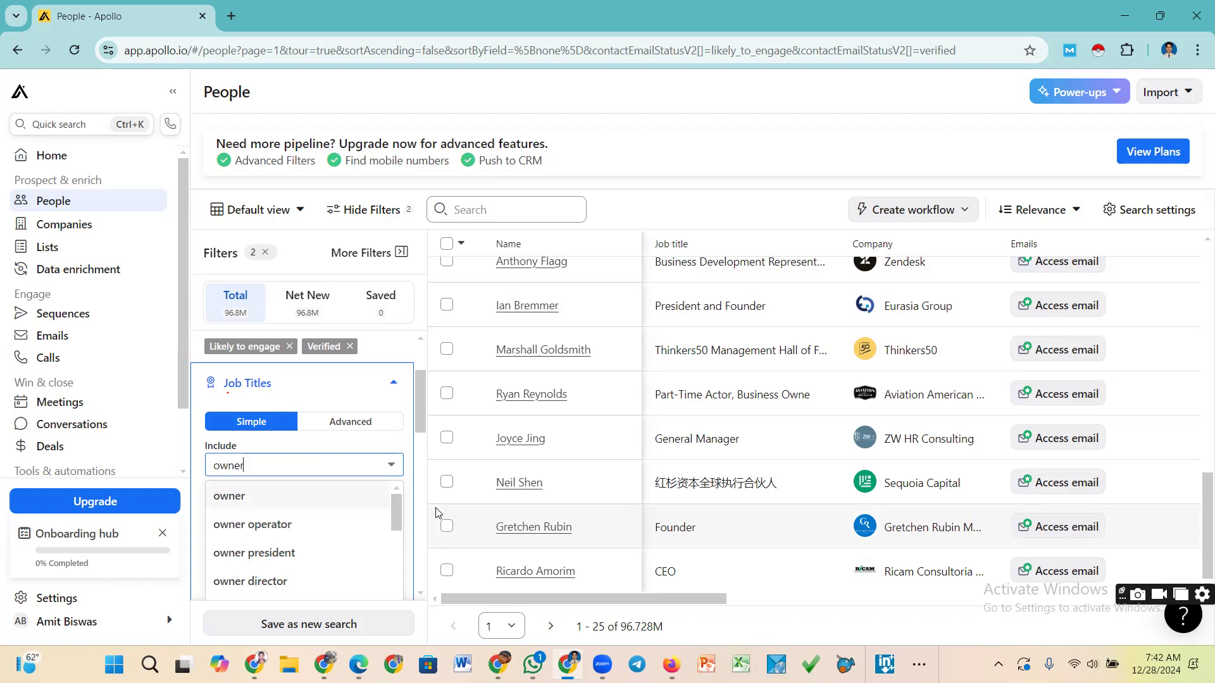
left_click(238, 503)
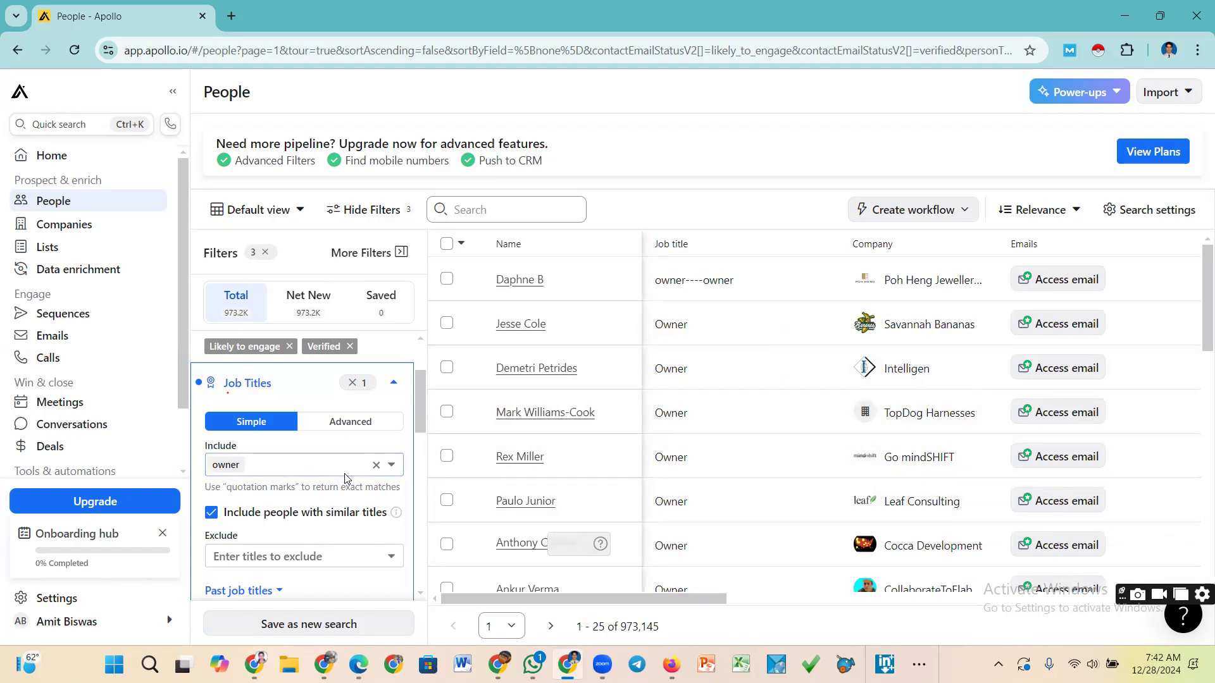
left_click(375, 467)
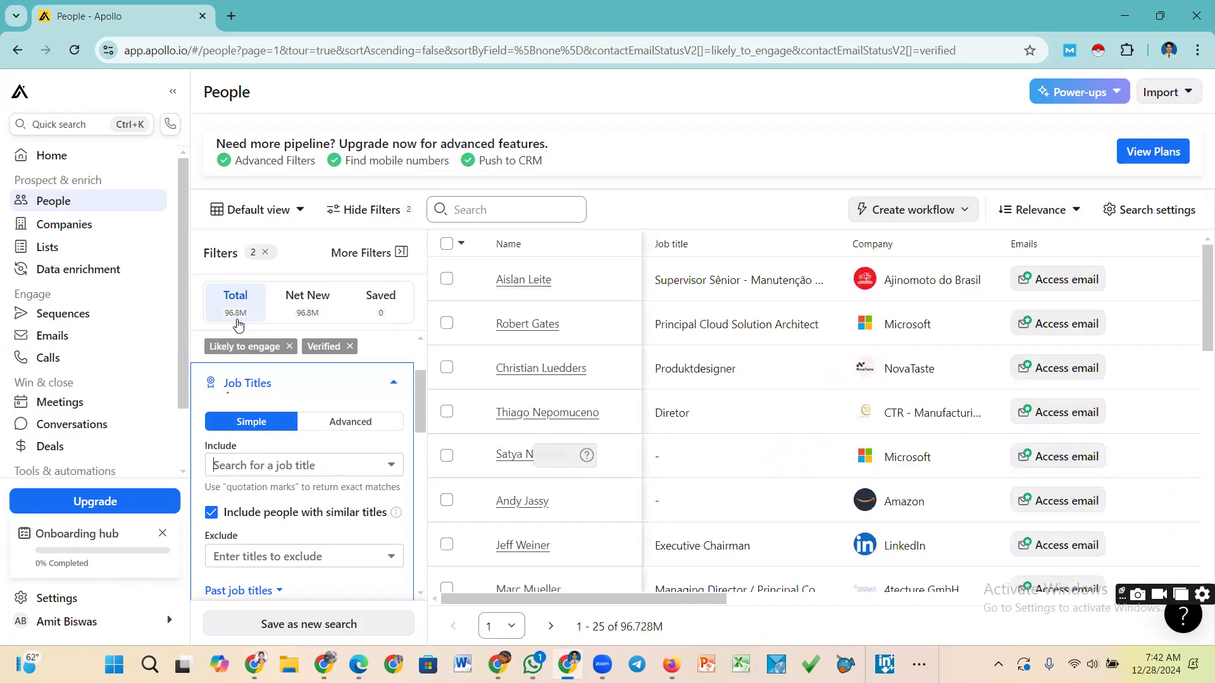
Include the job title owner in the Job Titles filter and collapse the filter
left_click(282, 466)
left_click(241, 504)
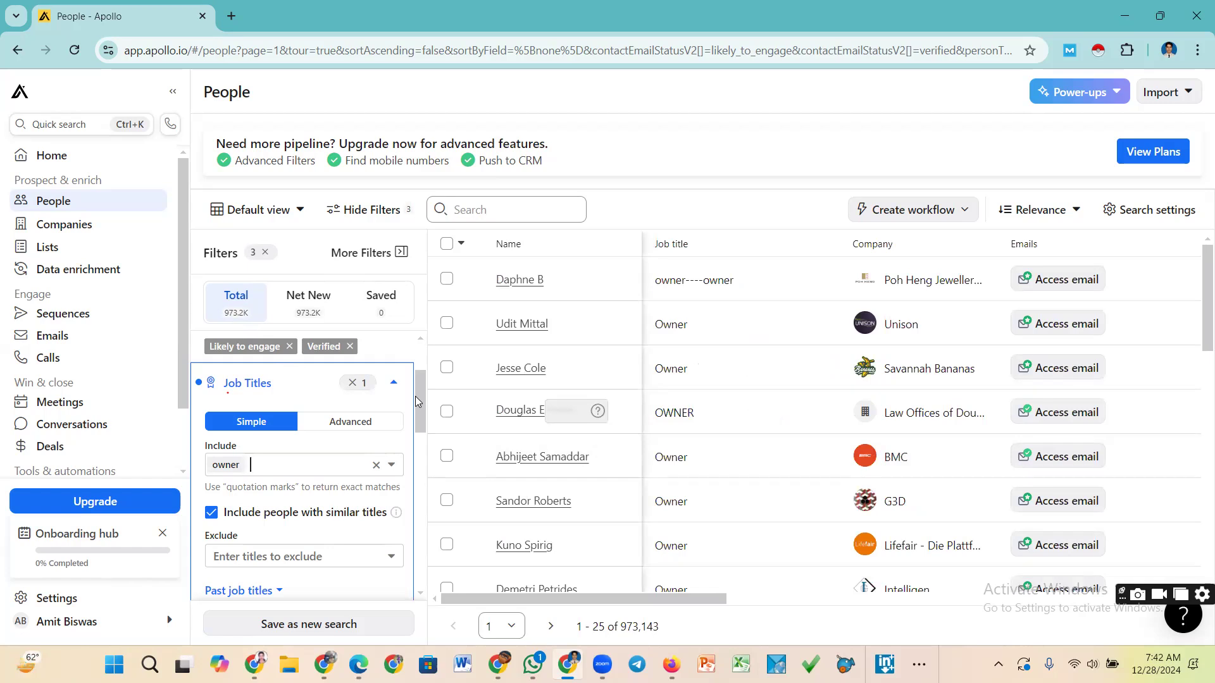
mouse_move(420, 392)
left_mouse_down()
mouse_move(423, 404)
mouse_move(433, 384)
left_mouse_up()
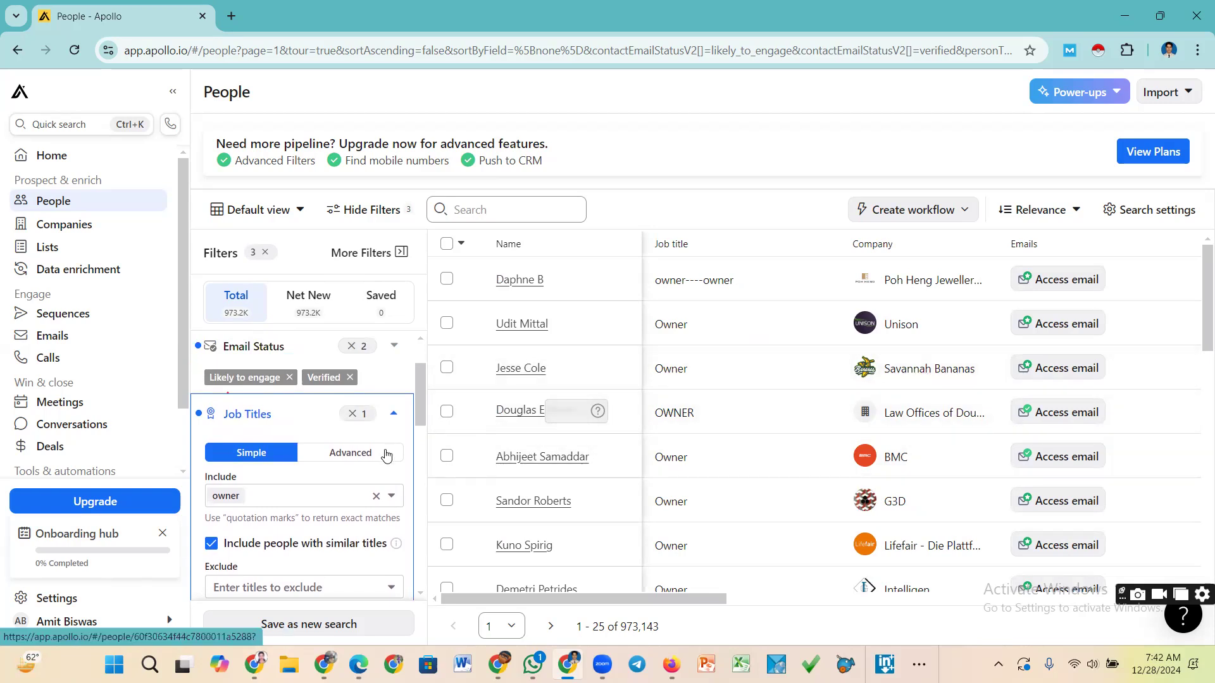
left_click(393, 416)
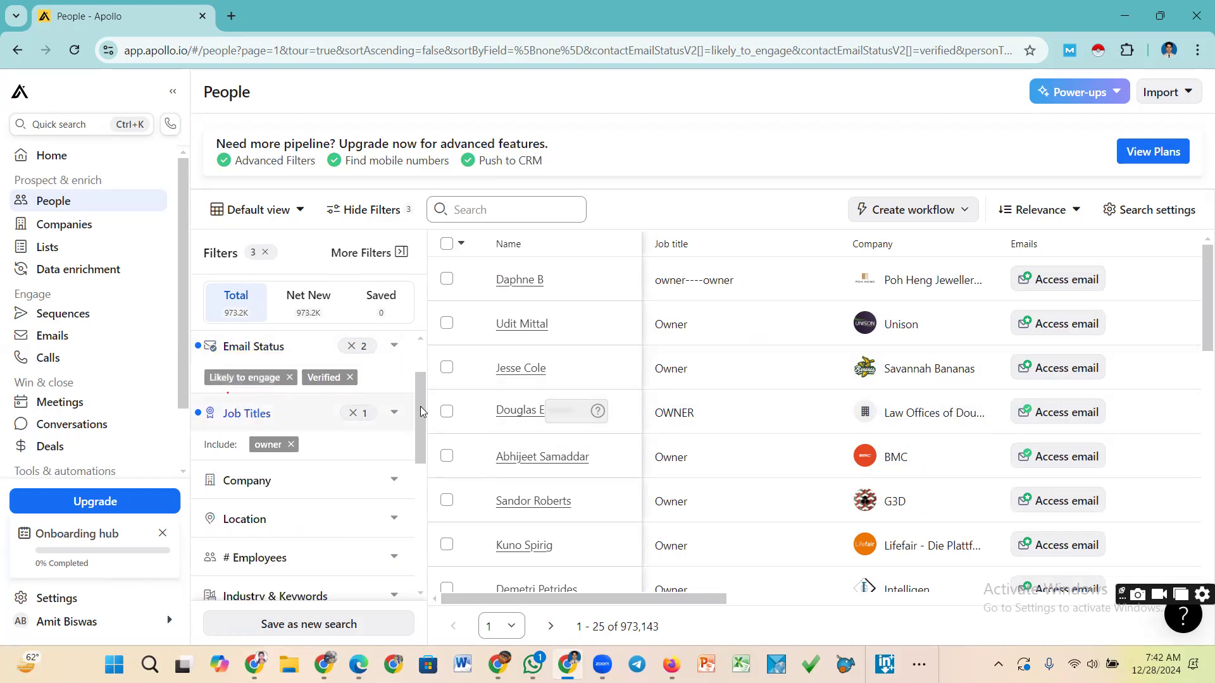
scroll(419, 400, "down", 1)
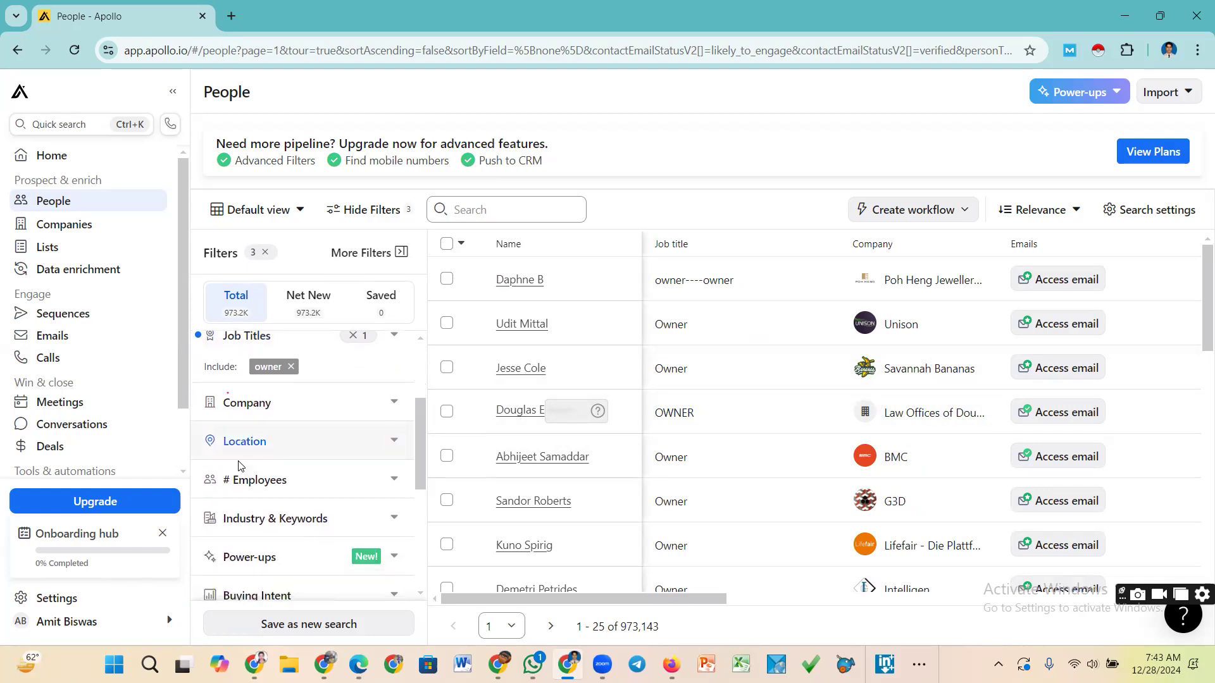
scroll(423, 447, "up", 1)
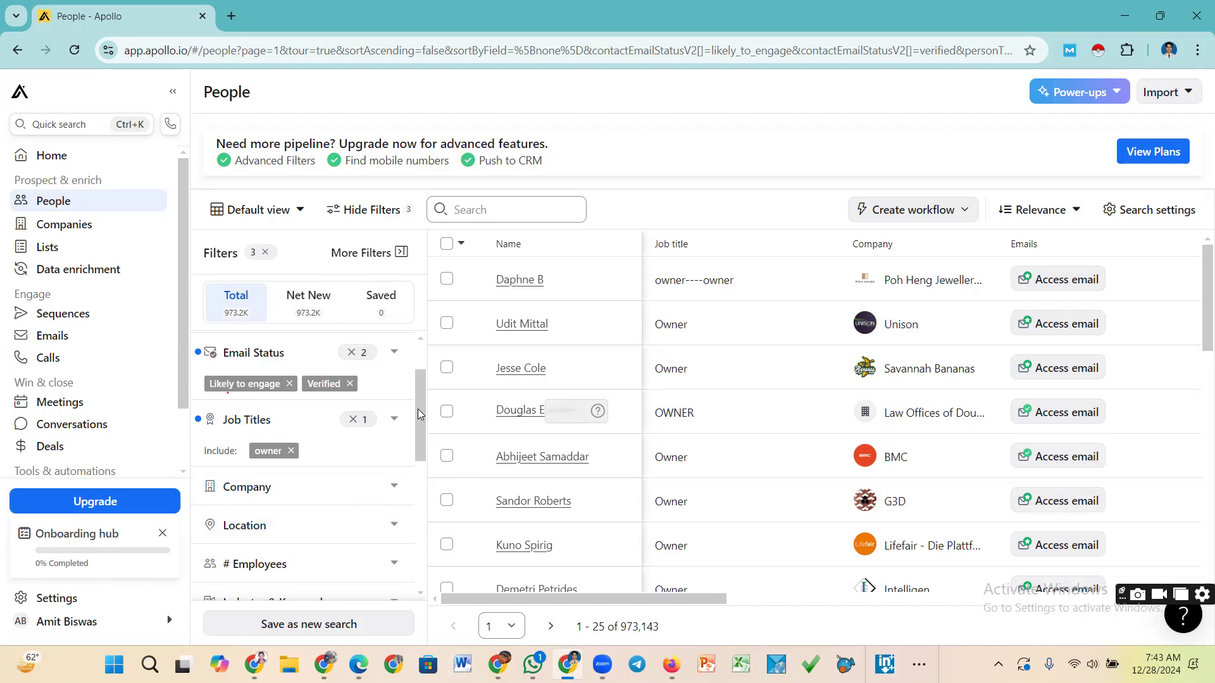
scroll(417, 418, "down", 1)
scroll(419, 411, "up", 1)
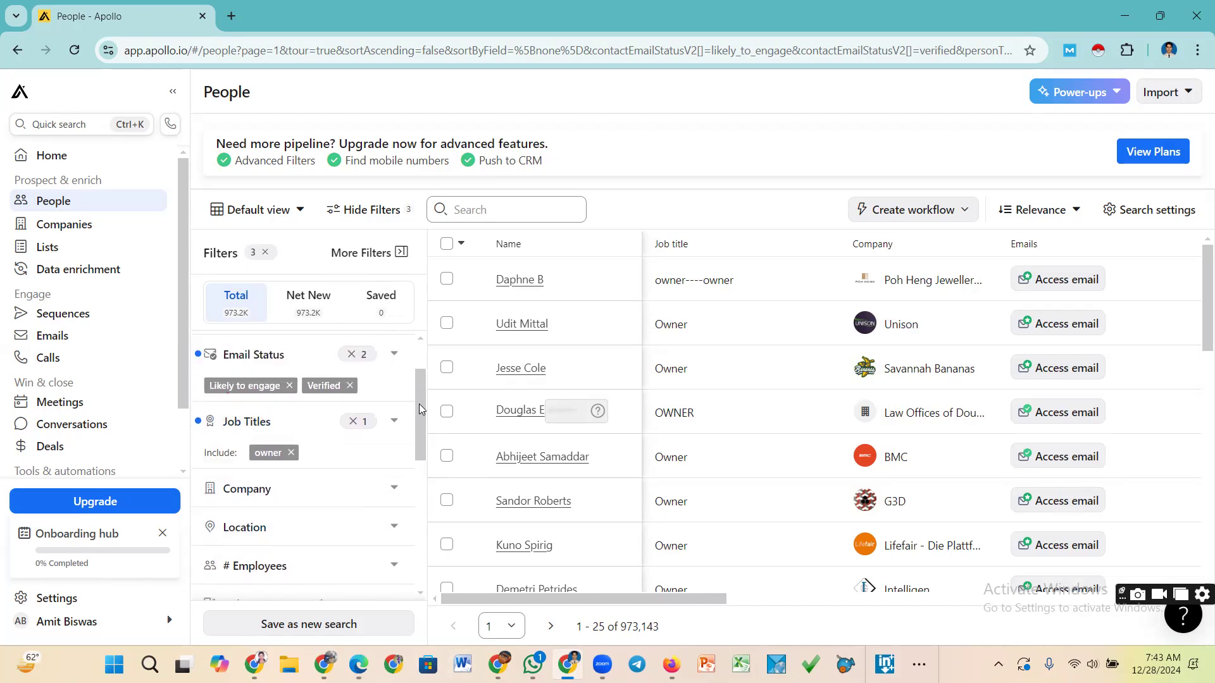
scroll(419, 408, "up", 1)
scroll(417, 397, "down", 1)
scroll(417, 406, "down", 1)
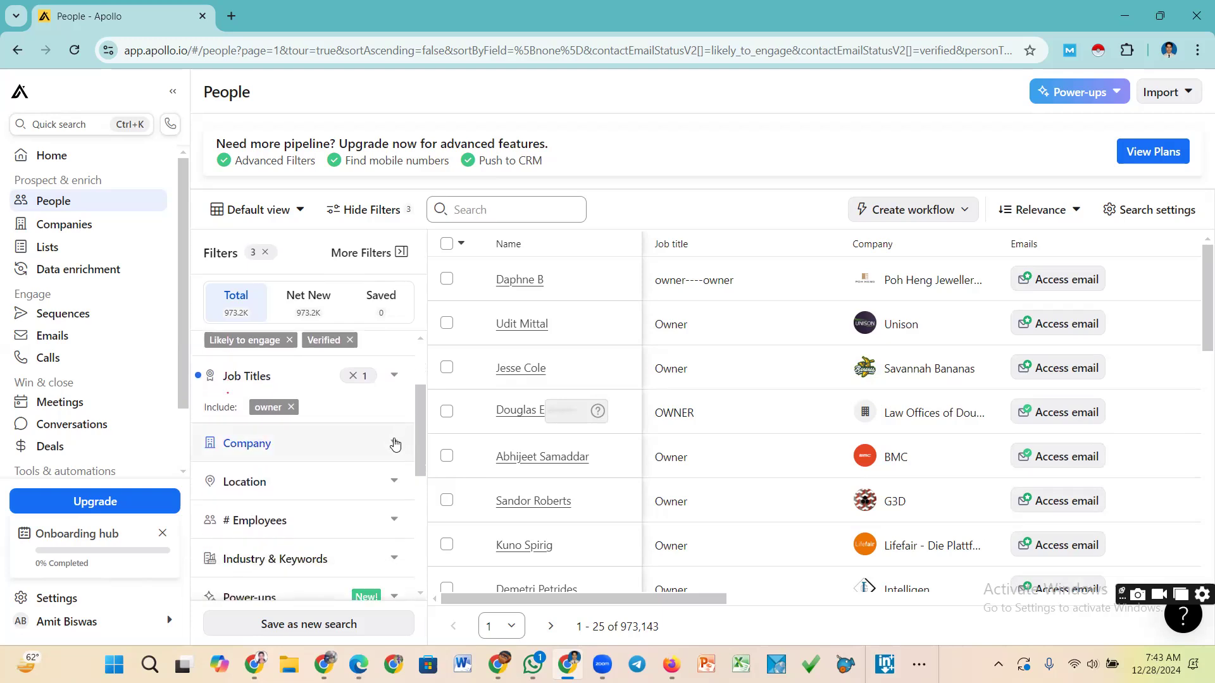
left_click(324, 445)
scroll(419, 432, "down", 1)
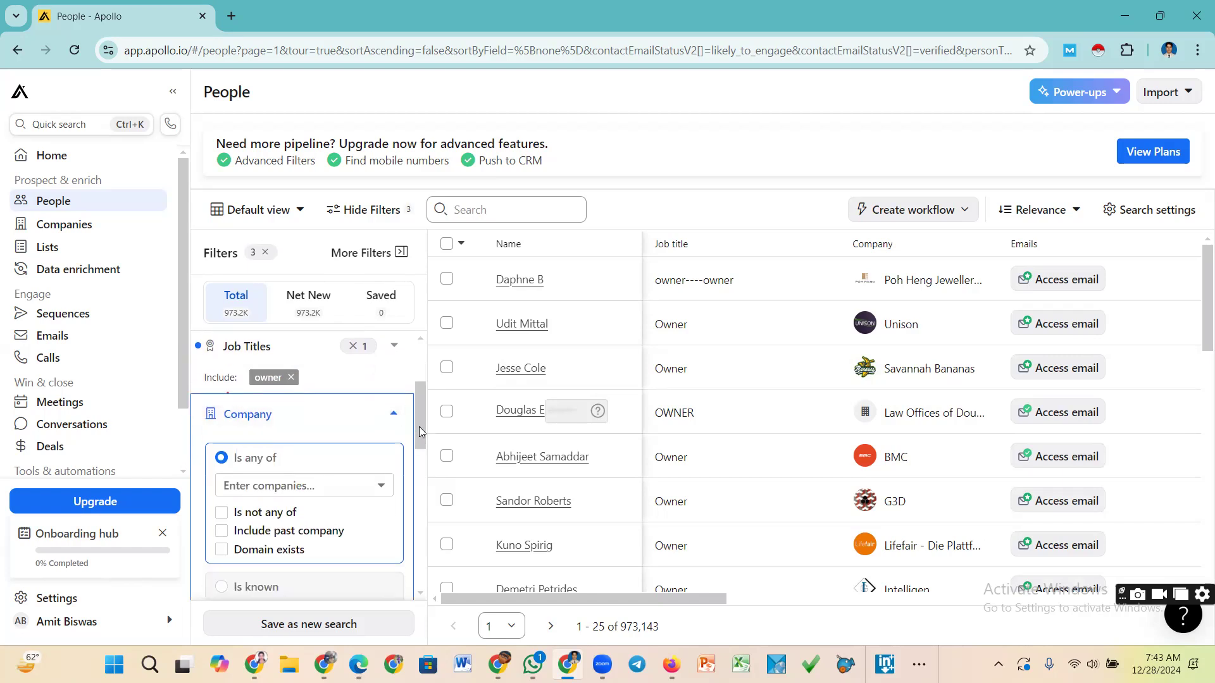
left_click(299, 454)
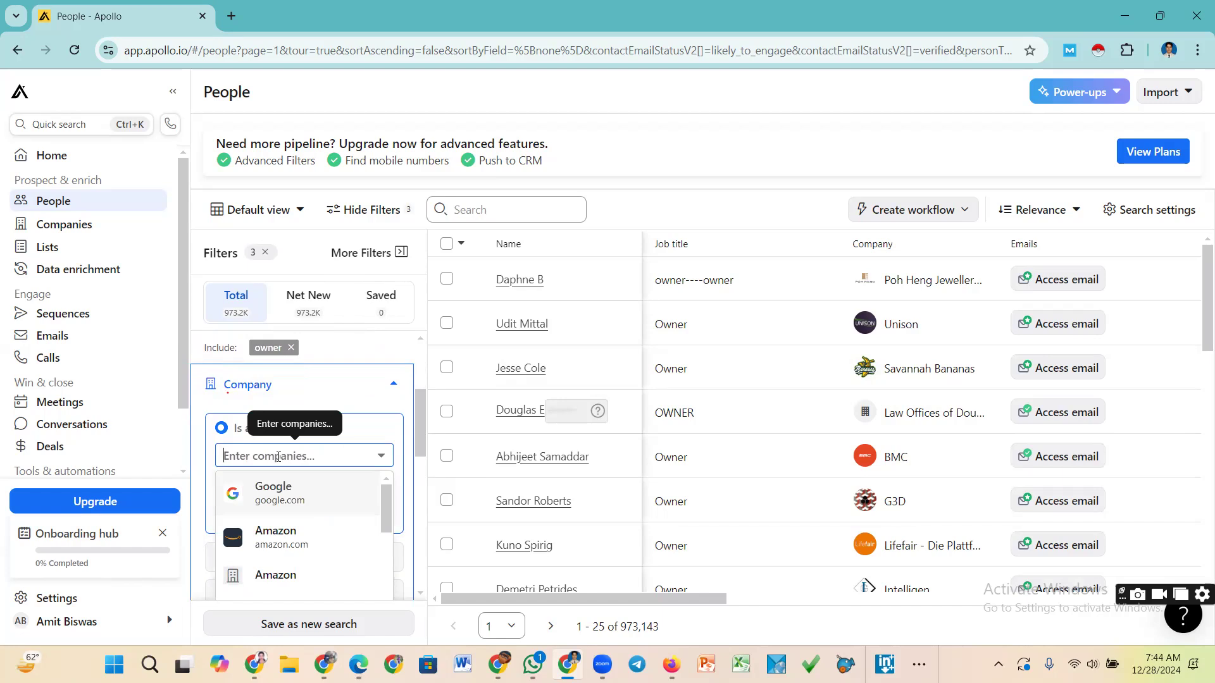
type("b")
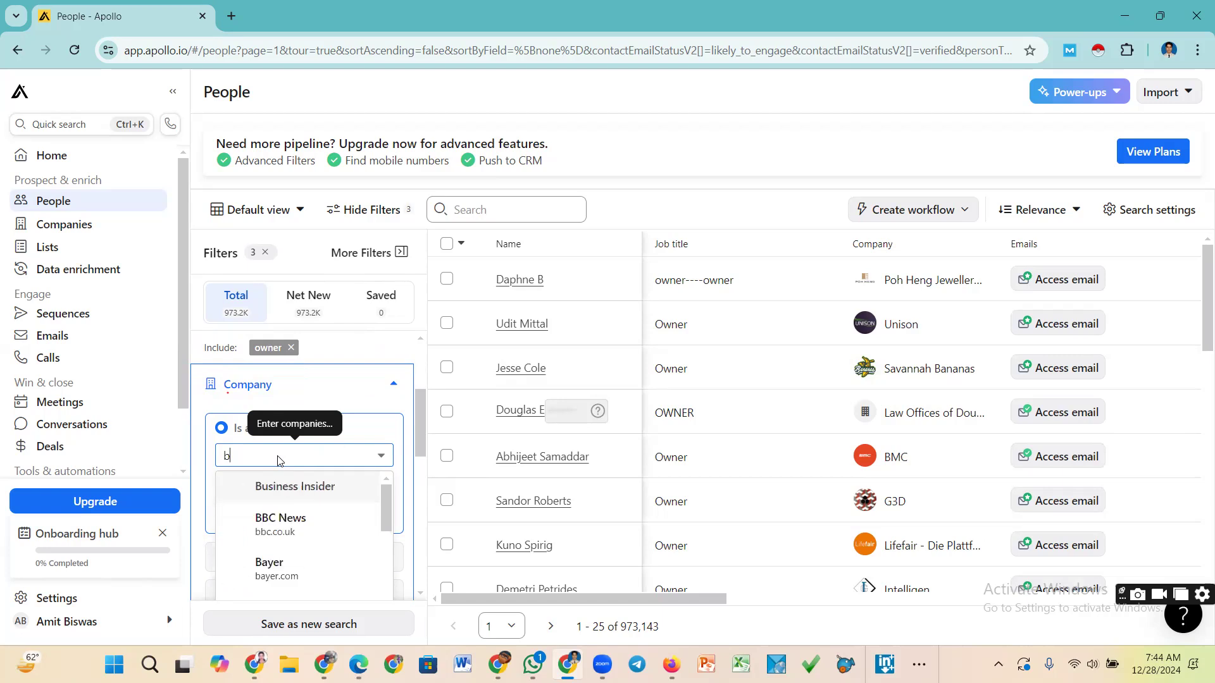
type("an")
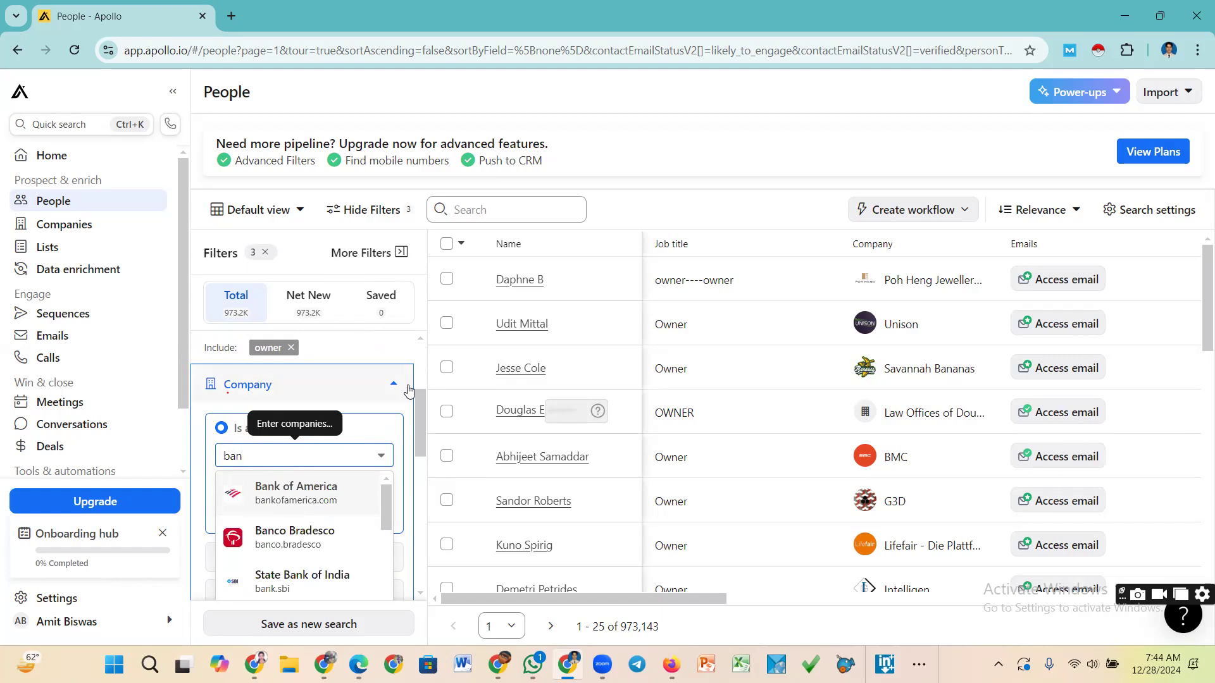
left_click(380, 402)
left_click(380, 400)
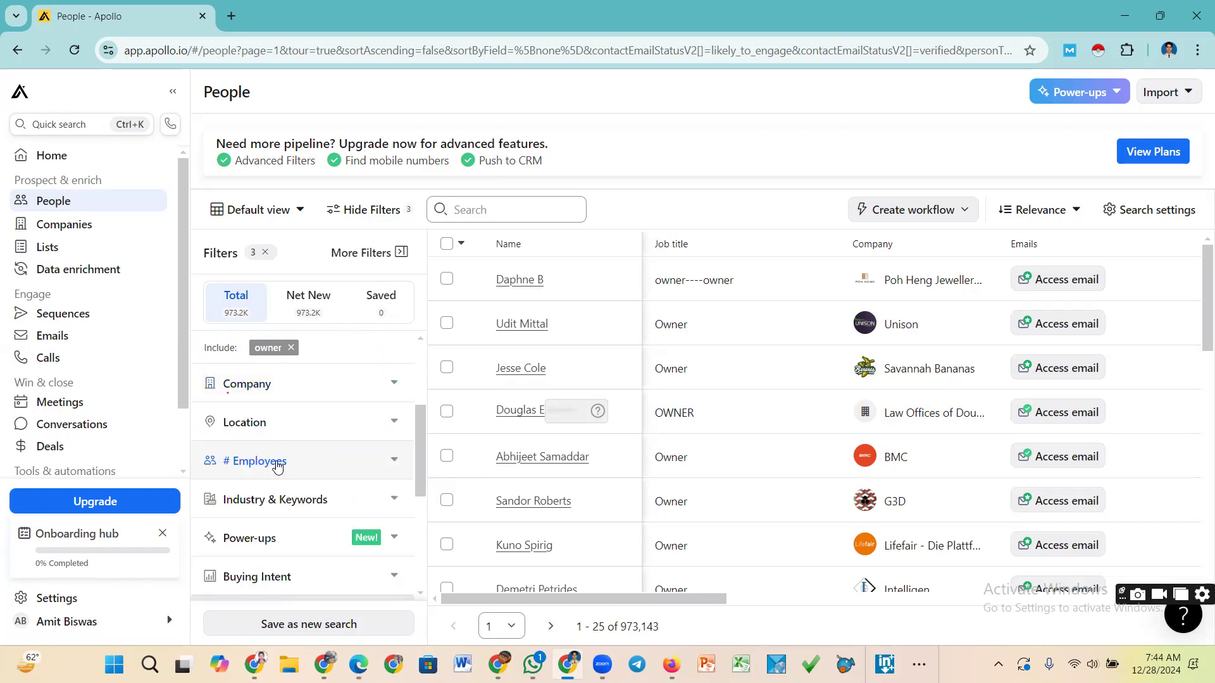
Filter the people by the contact location Bangladesh in the Location filter
left_click(338, 421)
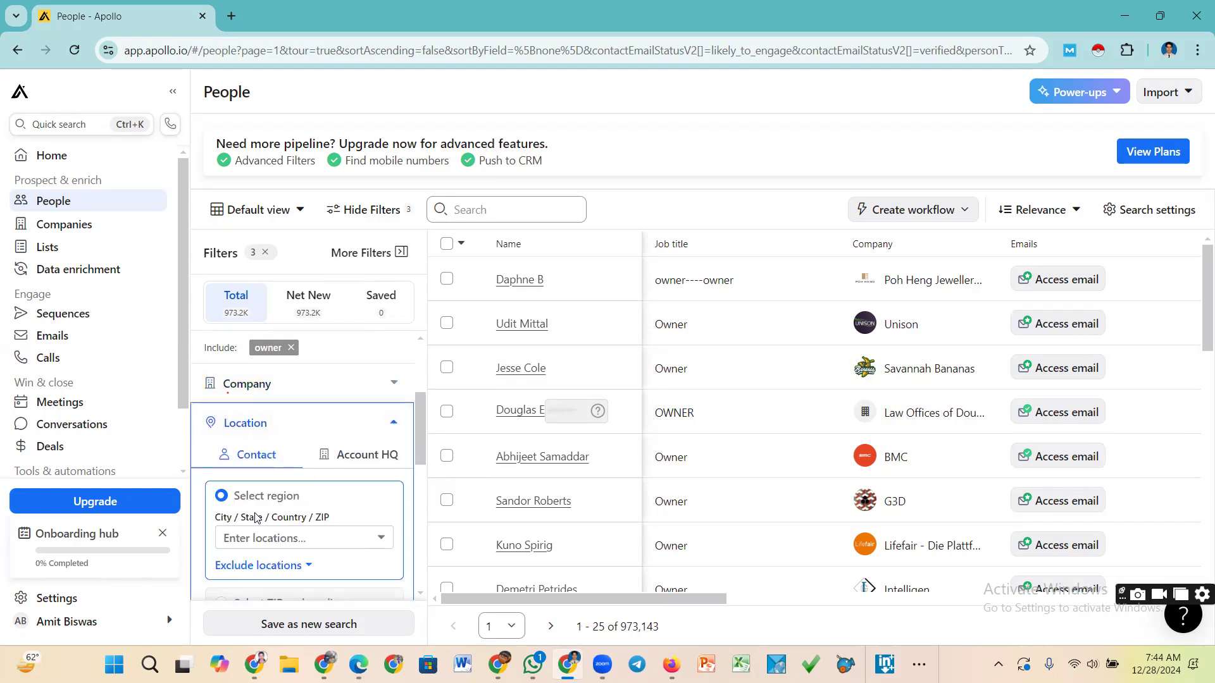
scroll(345, 413, "down", 1)
left_click(272, 459)
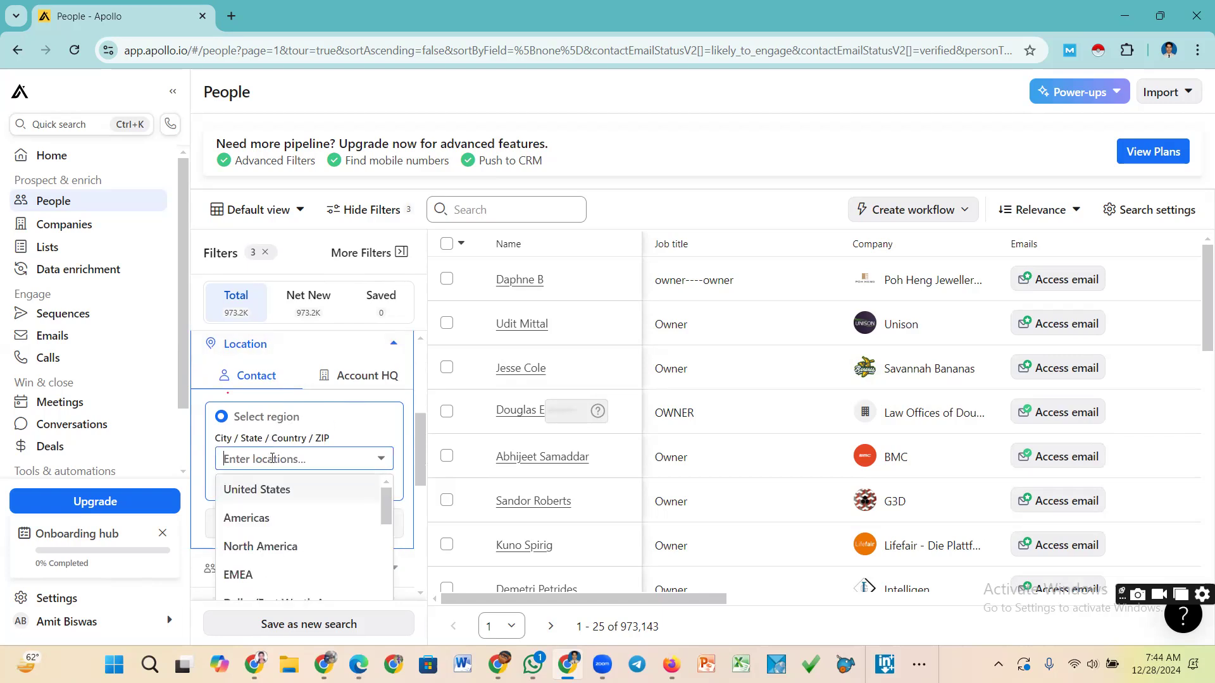
type("bang")
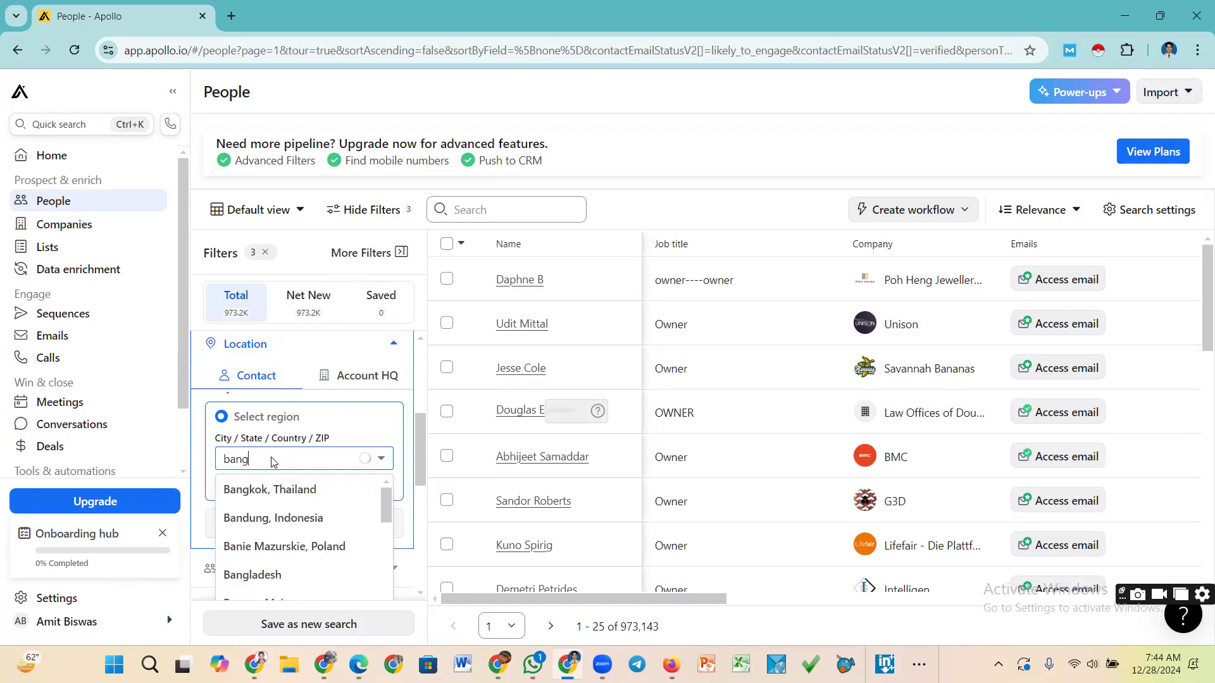
type("l")
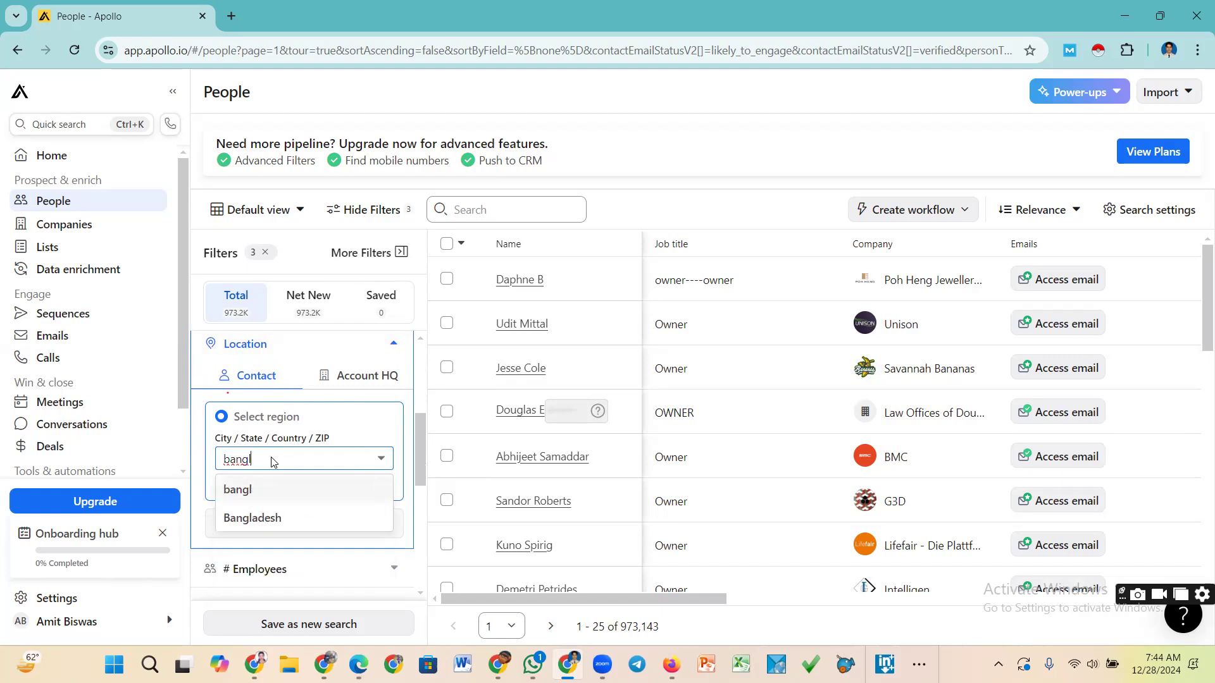
left_click(268, 520)
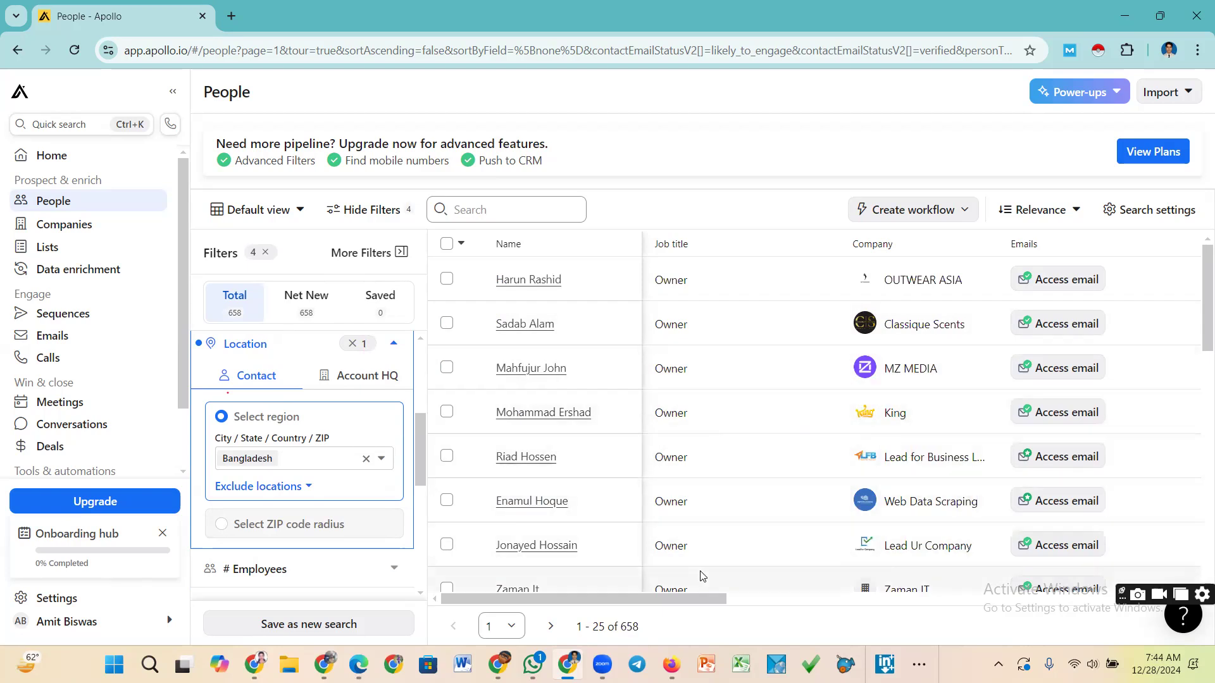
Look through the names and companies on the first results page of owners in Bangladesh
scroll(794, 466, "down", 4)
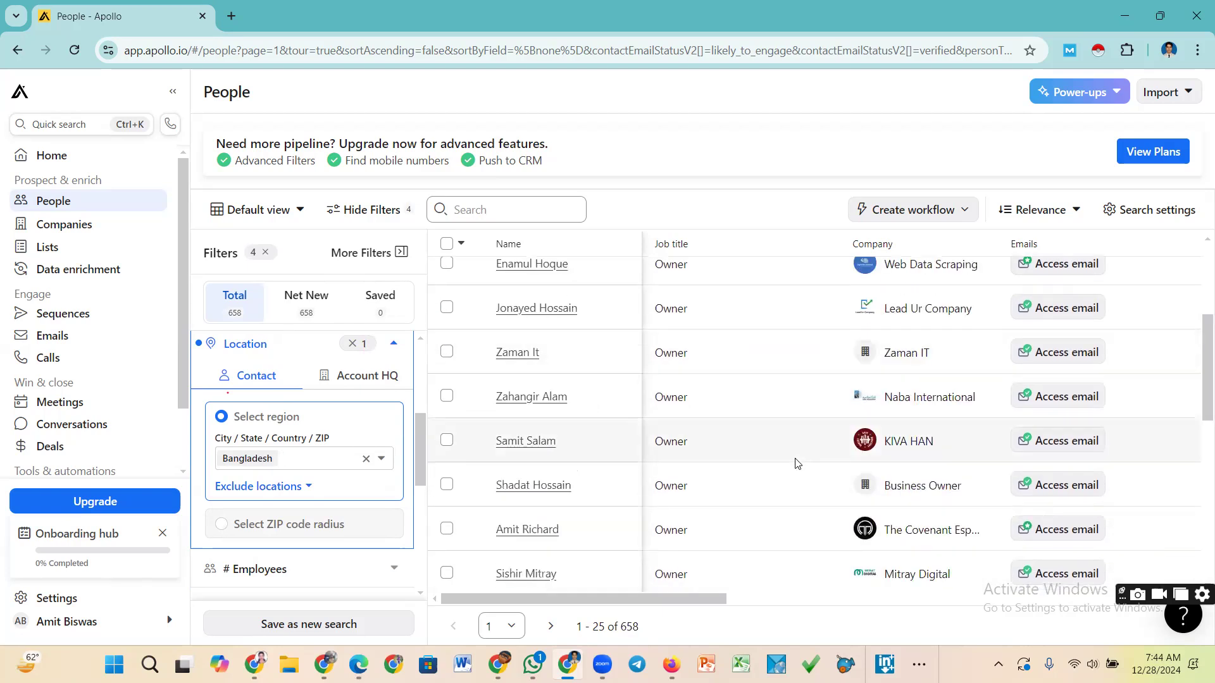
scroll(796, 463, "down", 10)
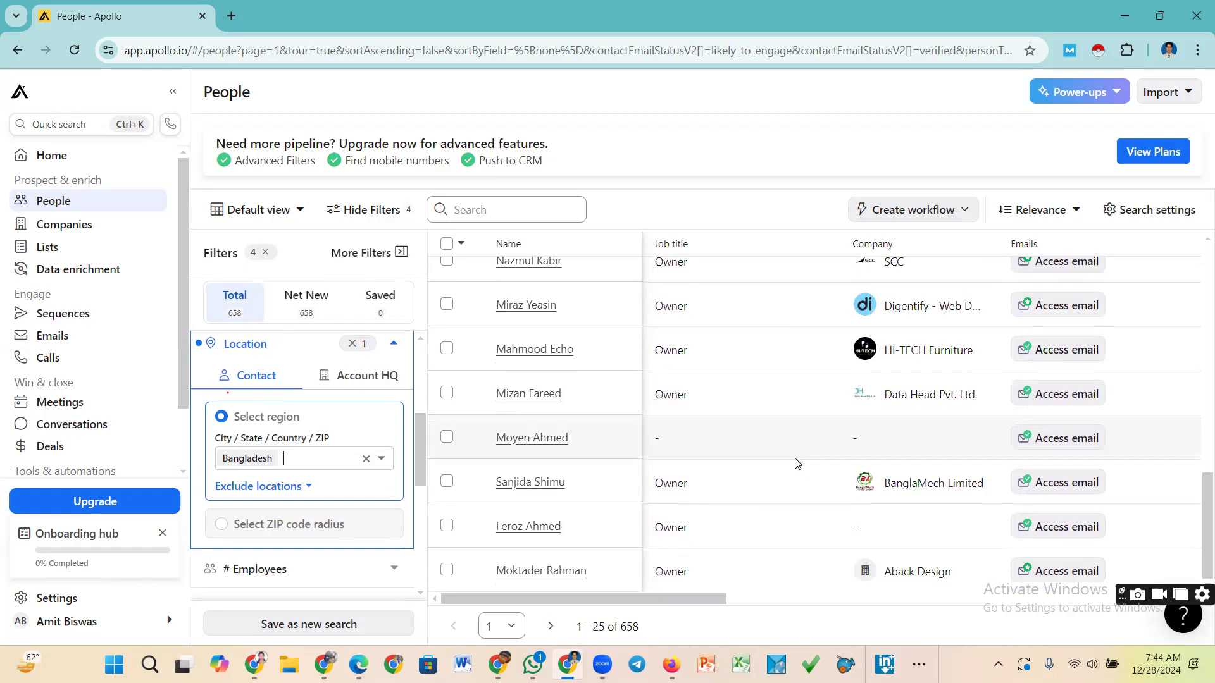
scroll(904, 483, "up", 4)
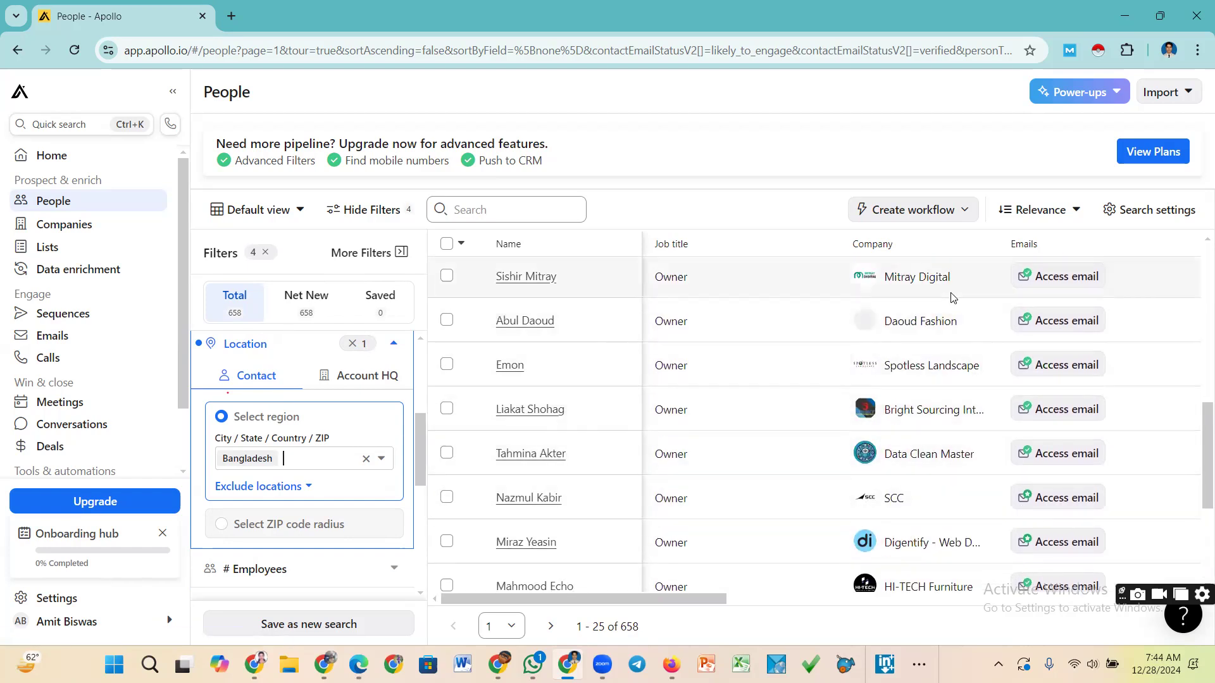
scroll(946, 372, "up", 10)
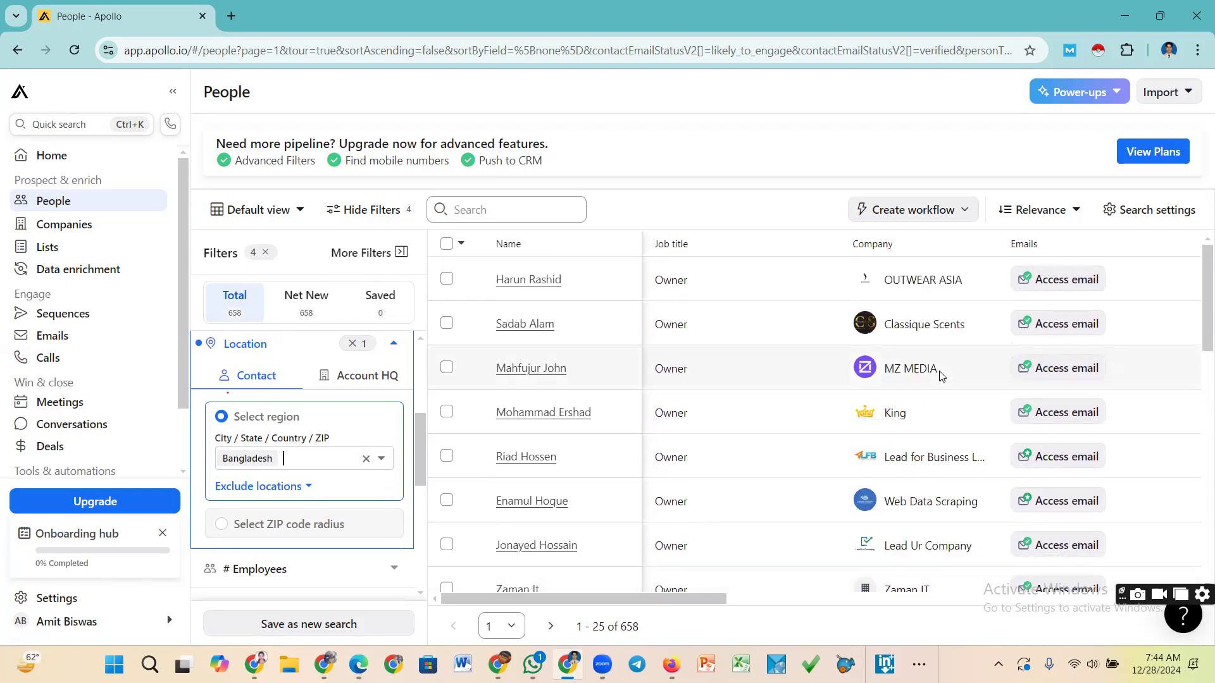
scroll(941, 376, "down", 3)
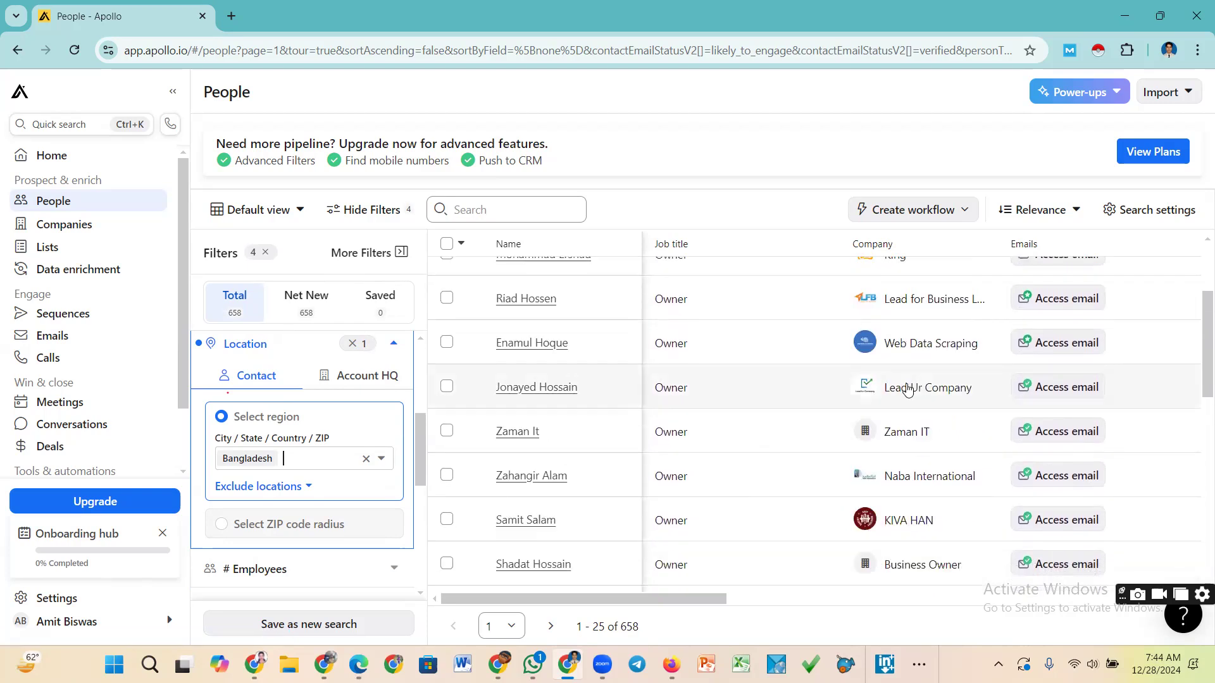
scroll(931, 364, "down", 10)
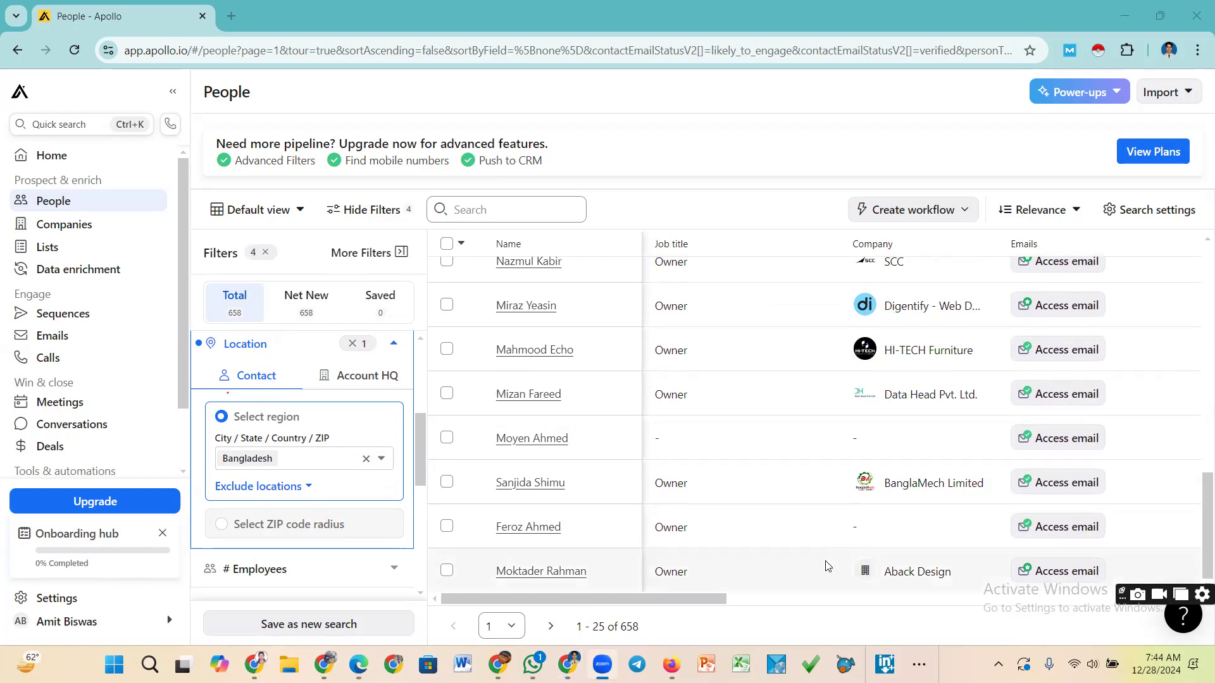
Look through the second results page of owners in Bangladesh and move on to the third page
scroll(728, 557, "up", 5)
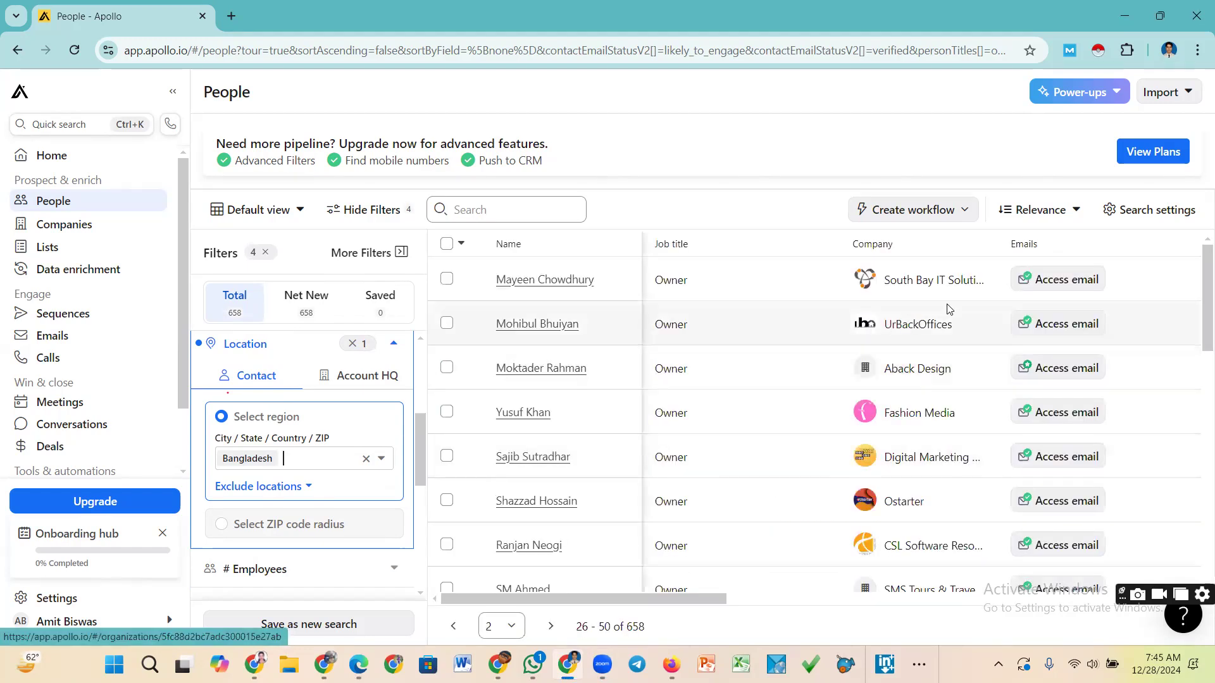
scroll(944, 452, "down", 4)
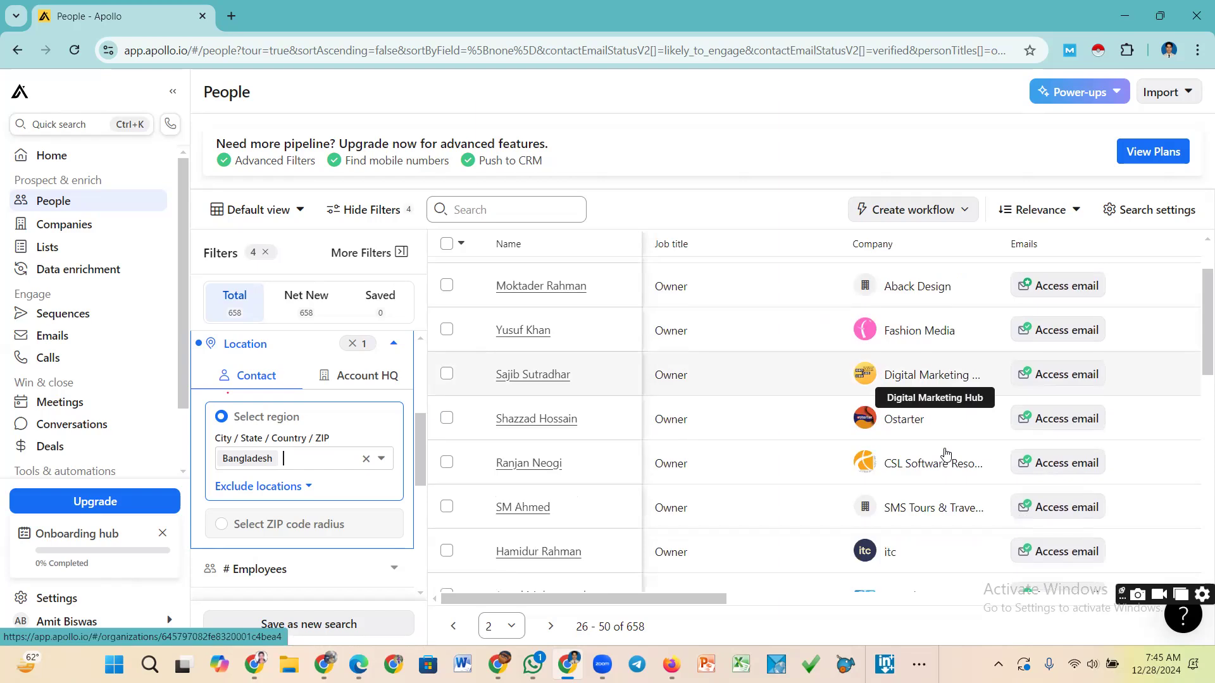
scroll(945, 453, "down", 3)
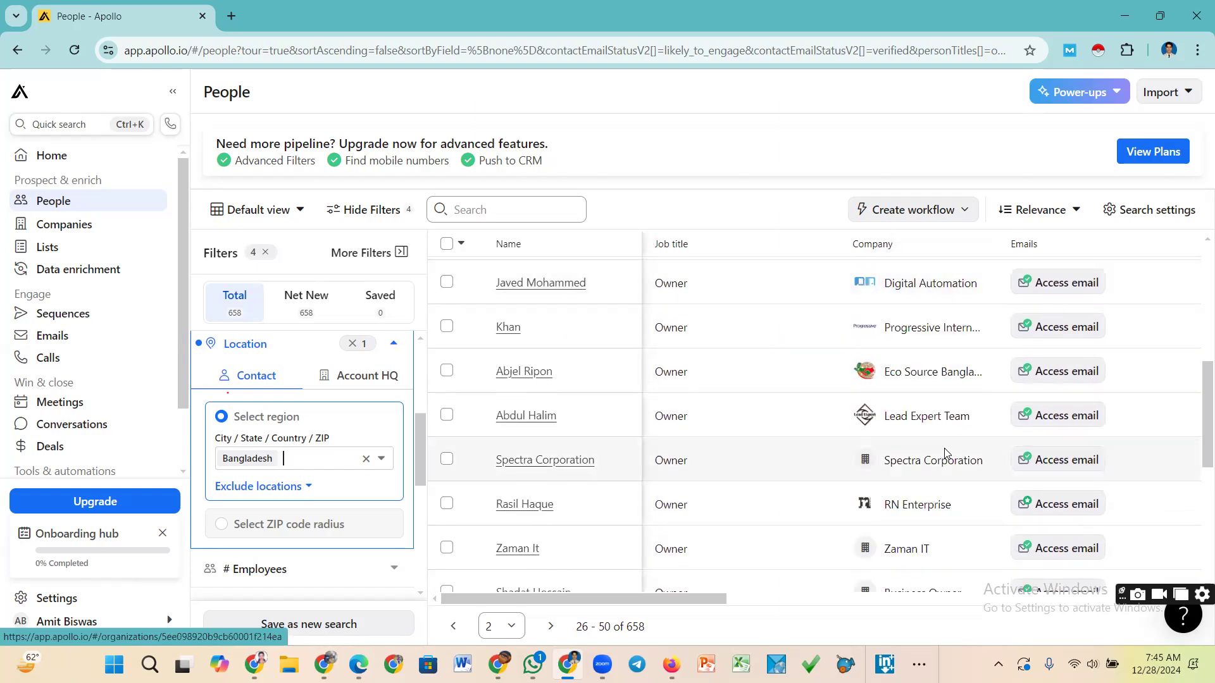
scroll(945, 453, "down", 1)
scroll(946, 453, "down", 3)
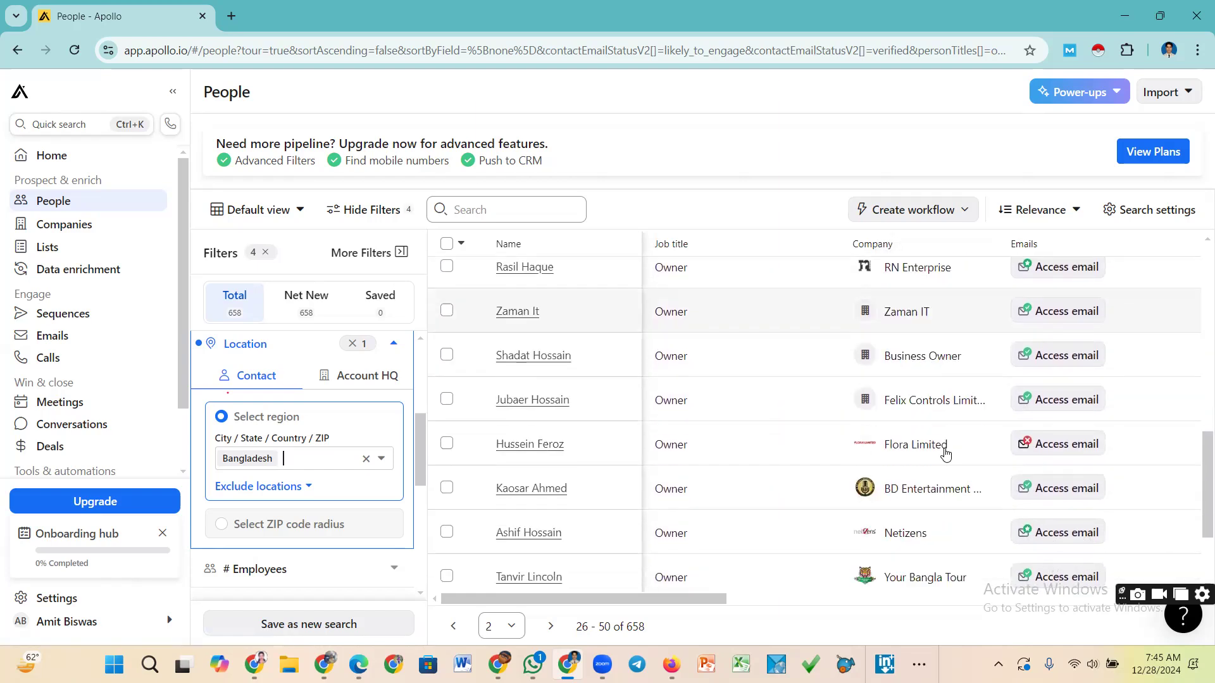
scroll(945, 453, "down", 2)
scroll(945, 453, "down", 1)
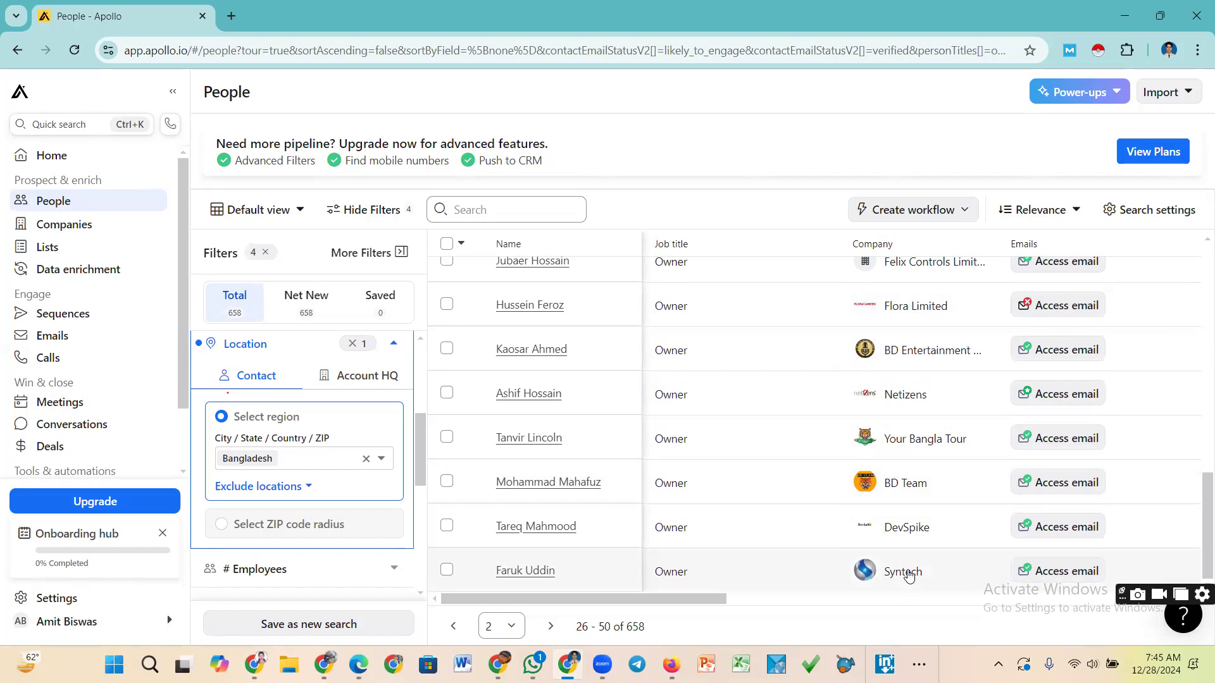
left_click(550, 626)
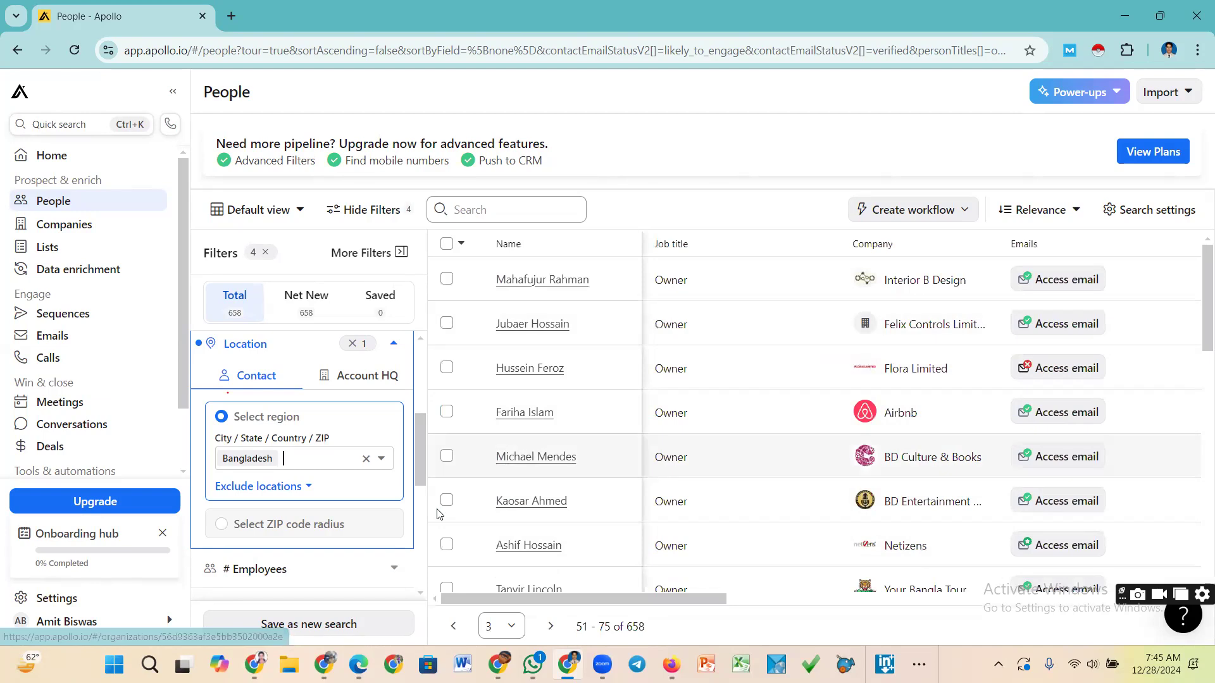
Collapse the Location filter
scroll(415, 443, "up", 2)
scroll(414, 425, "up", 2)
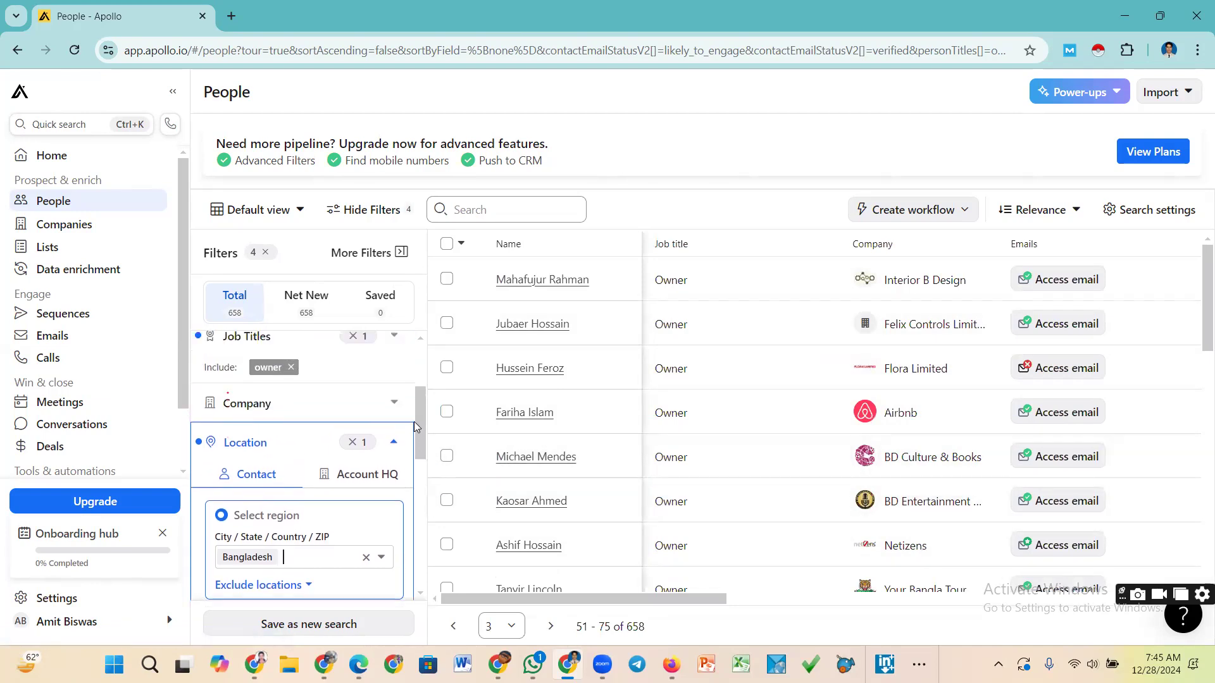
left_click(396, 465)
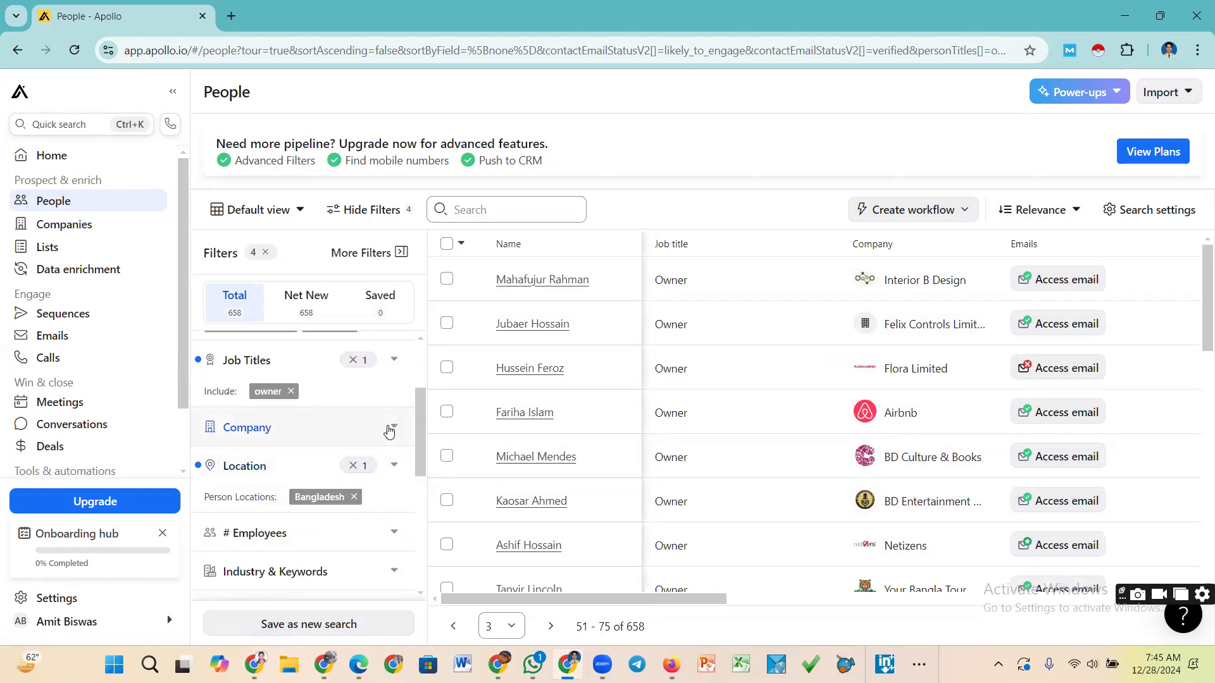
Search the Company filter for square, try filtering by Square Pharmaceuticals PLC, and clear that company again
left_click(394, 431)
left_click(317, 499)
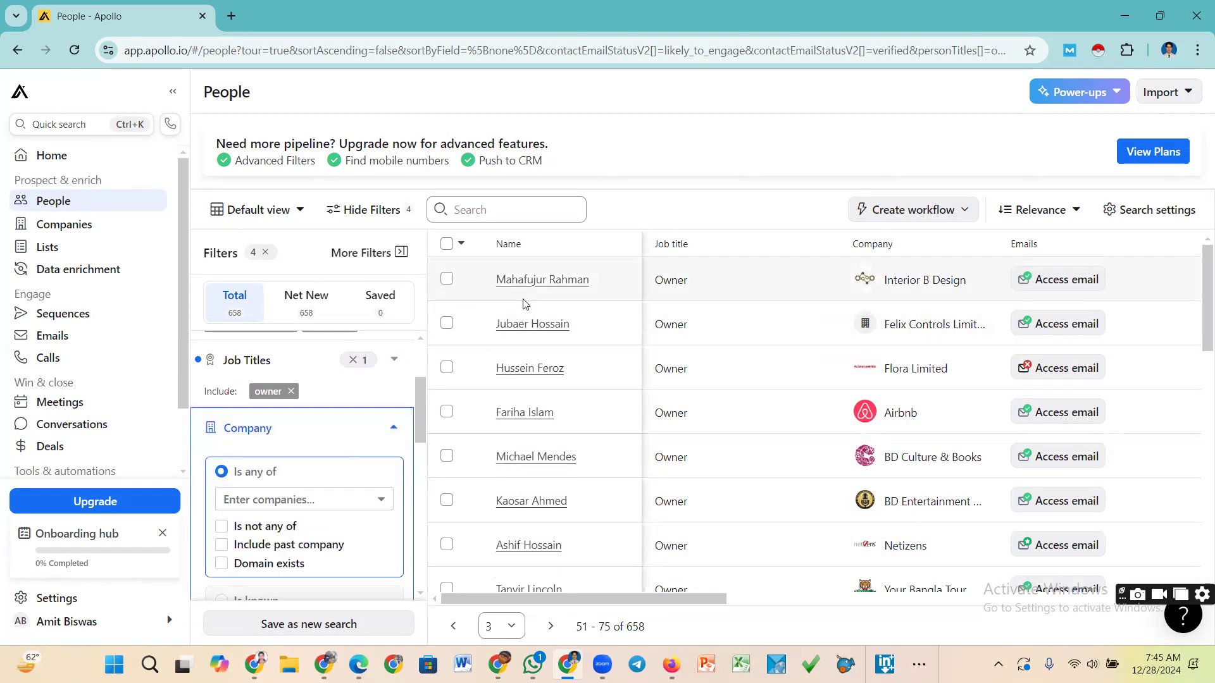
type("sq")
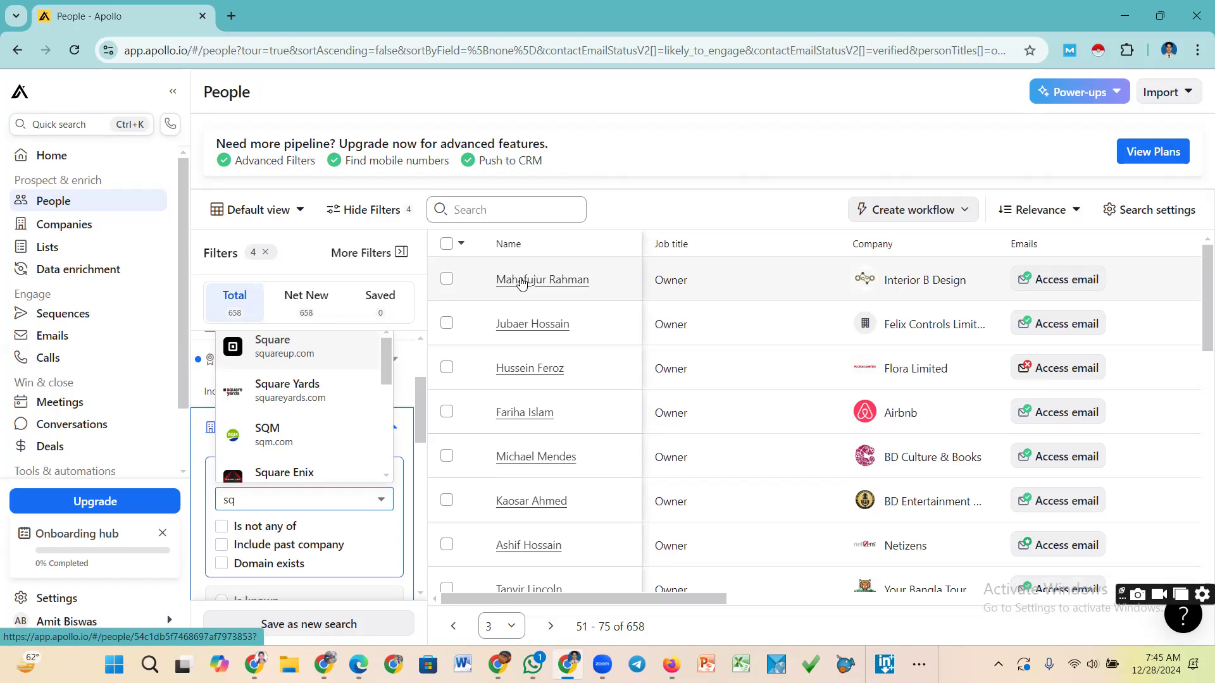
type("uare")
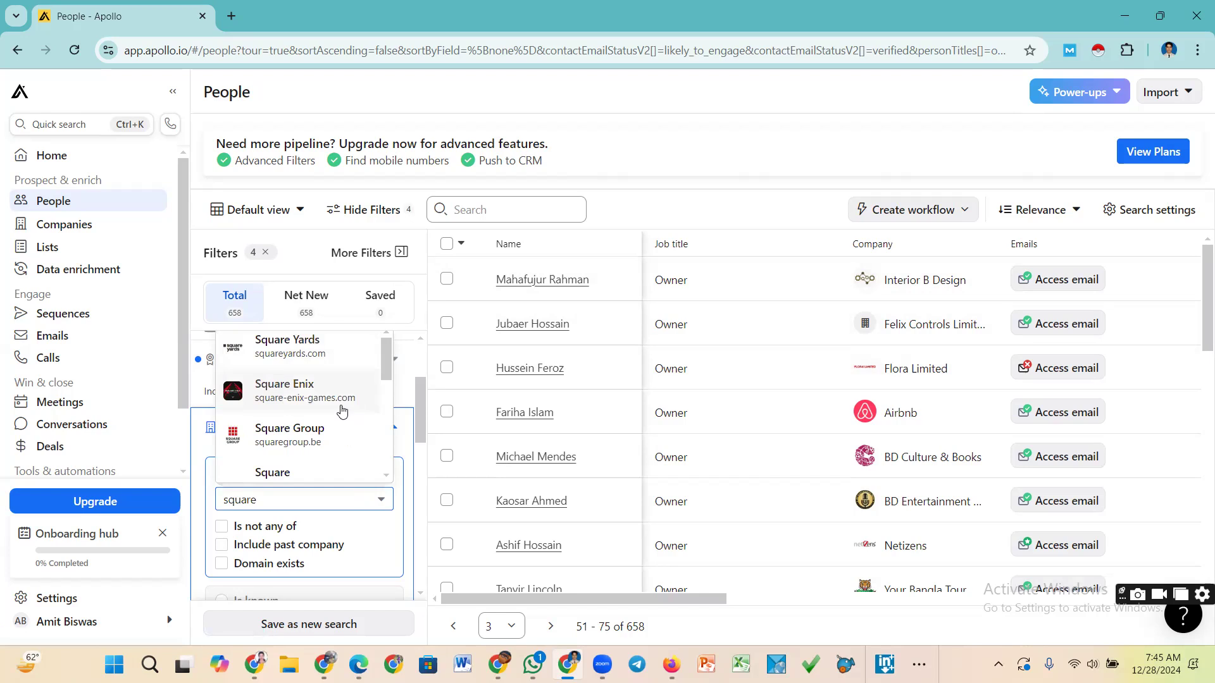
scroll(317, 403, "down", 1)
scroll(318, 403, "down", 1)
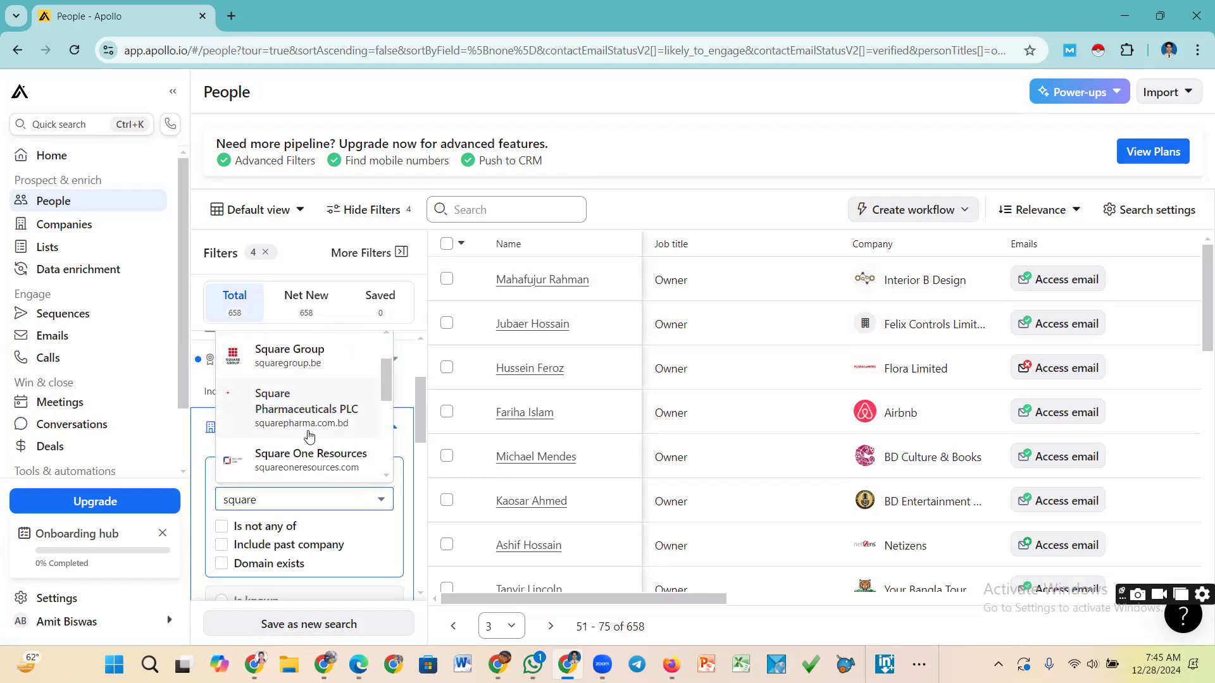
left_click(378, 404)
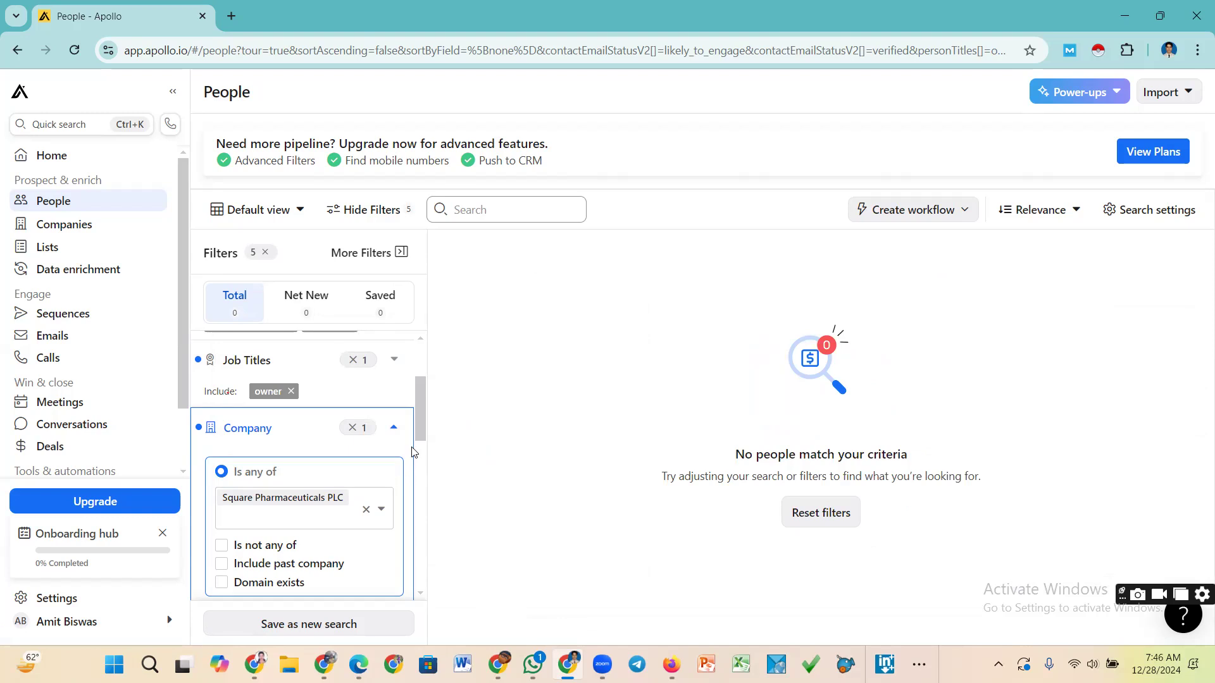
scroll(418, 432, "down", 2)
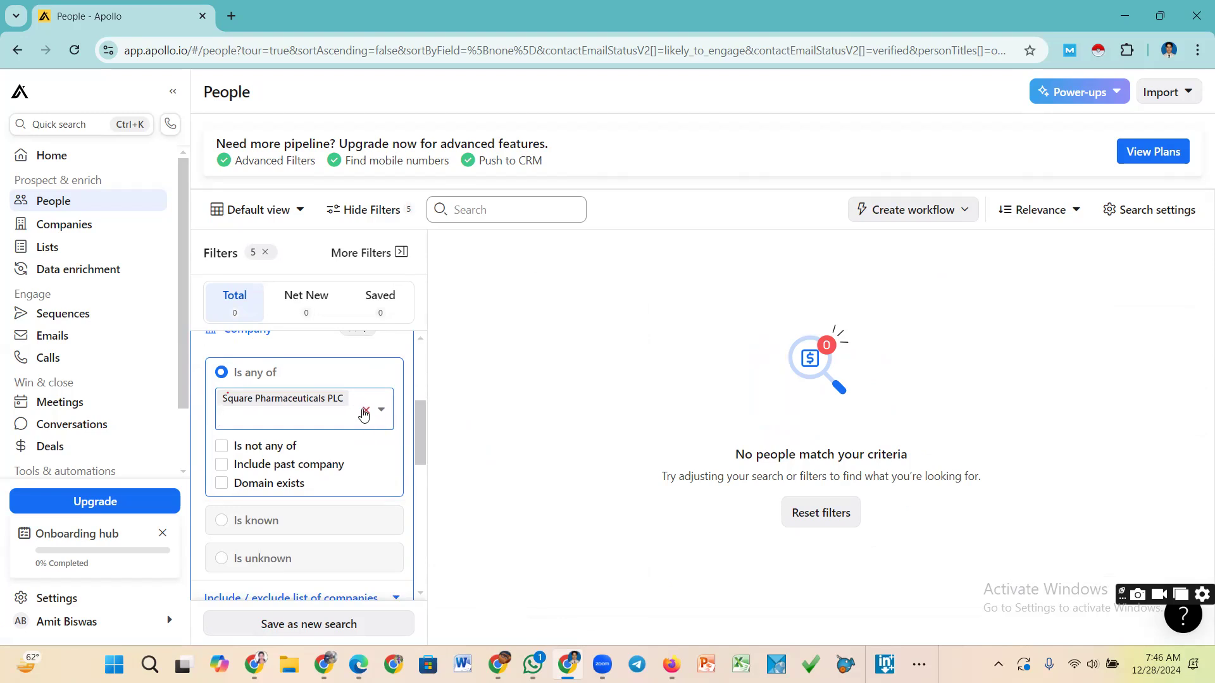
left_click(364, 414)
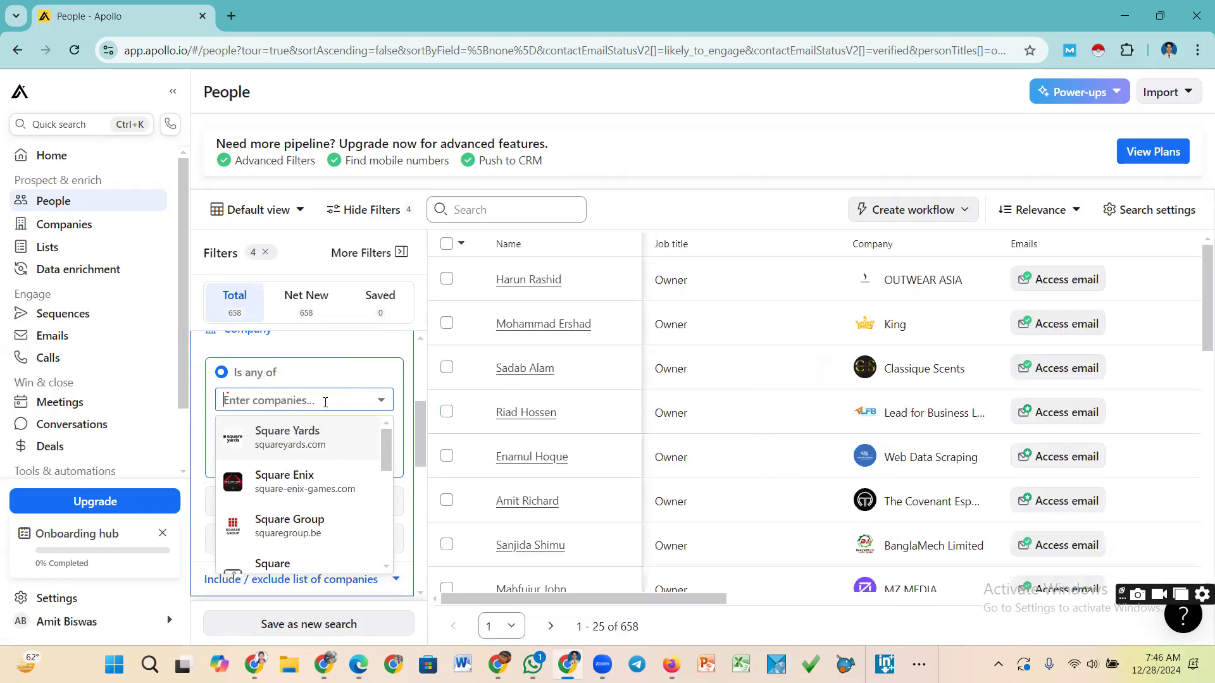
Look through the matching companies in the Company filter, refine the search to square g, and select SQUARE GROUP (squaregroup.com)
scroll(294, 513, "down", 3)
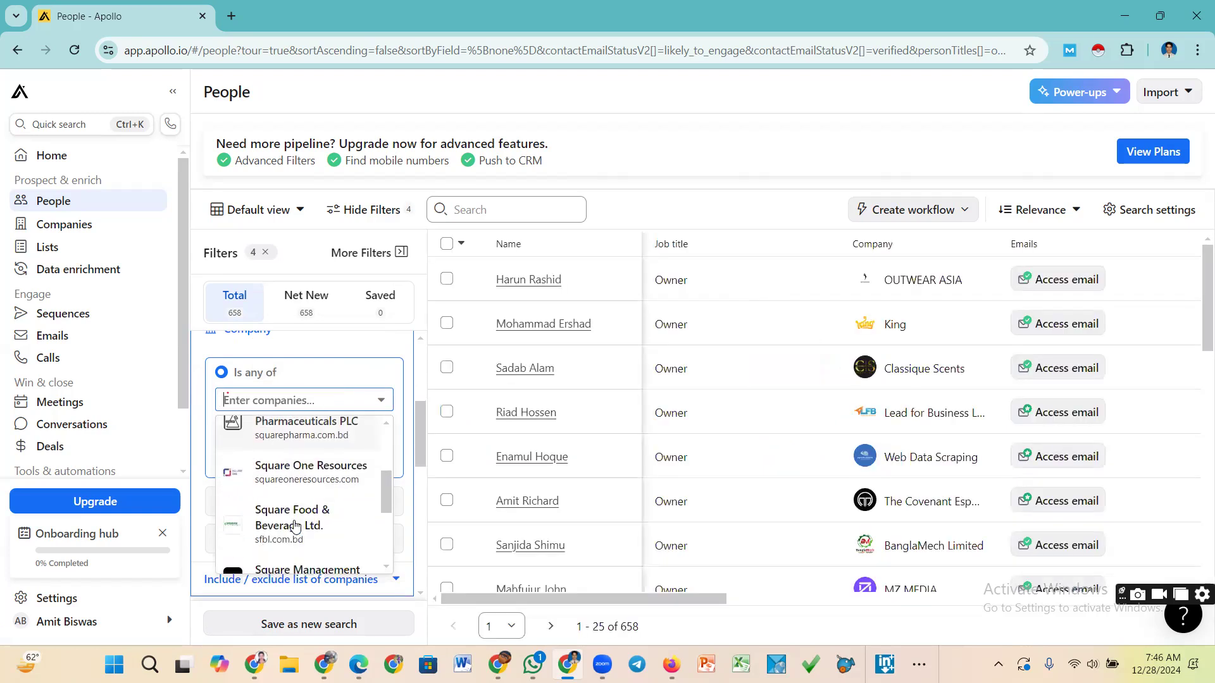
scroll(295, 525, "down", 2)
scroll(295, 524, "down", 2)
scroll(296, 518, "up", 3)
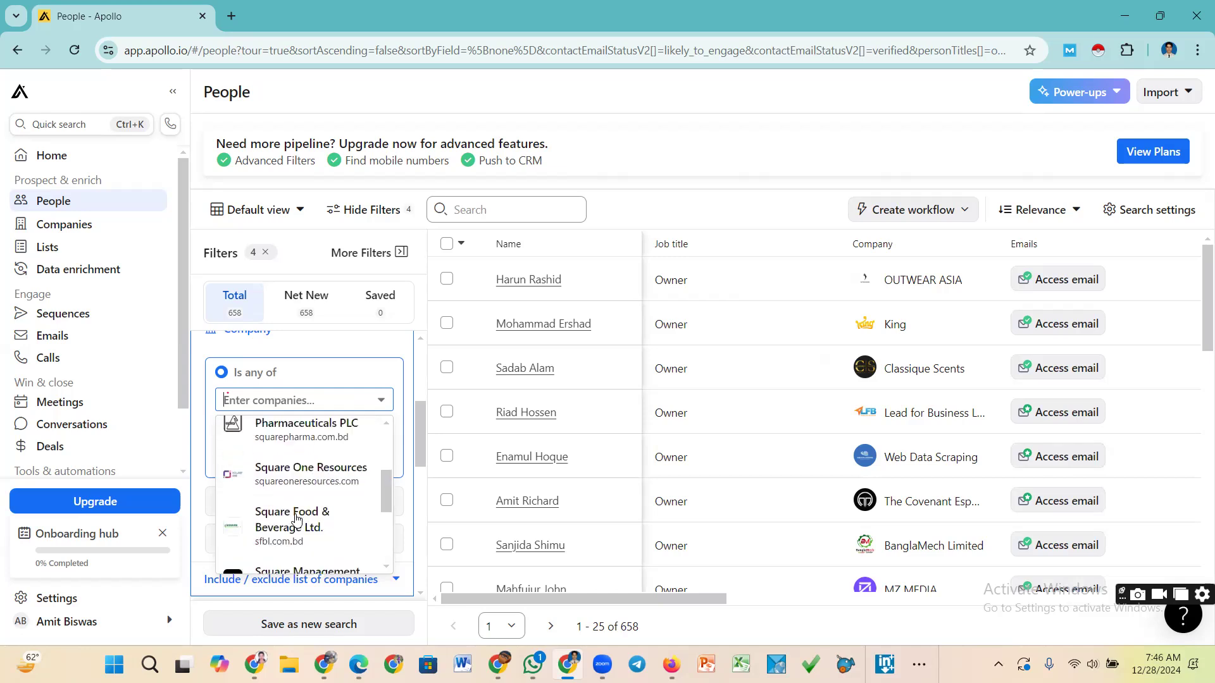
scroll(296, 519, "up", 2)
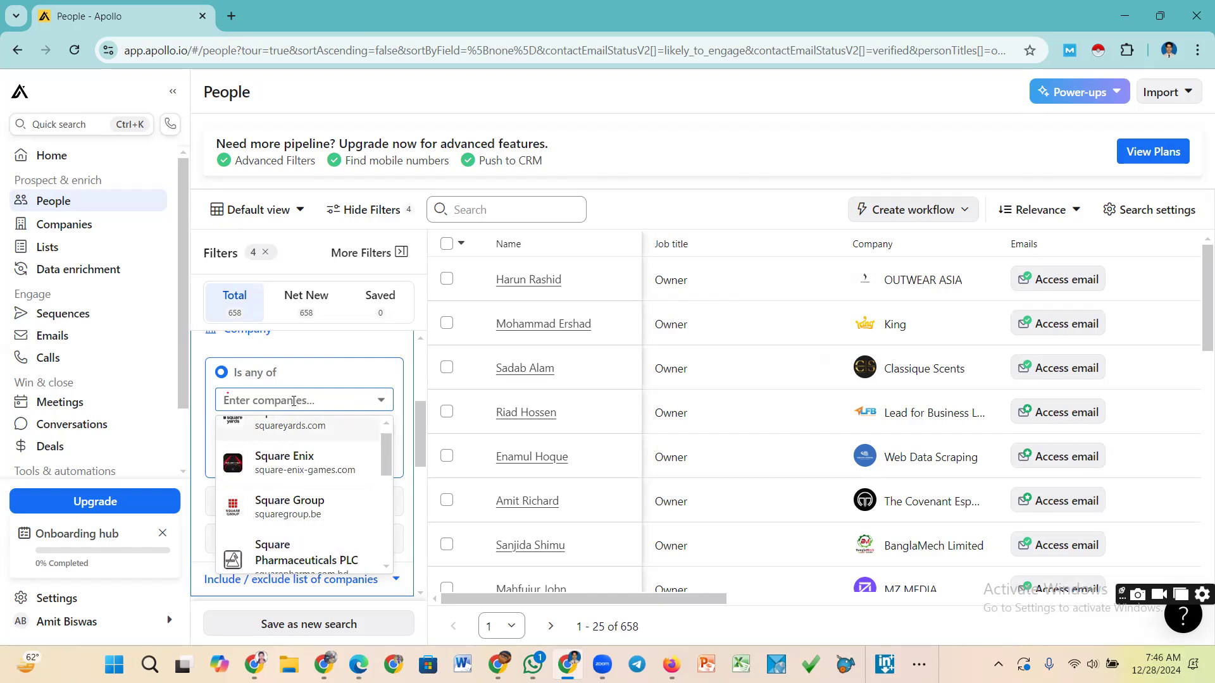
type("s")
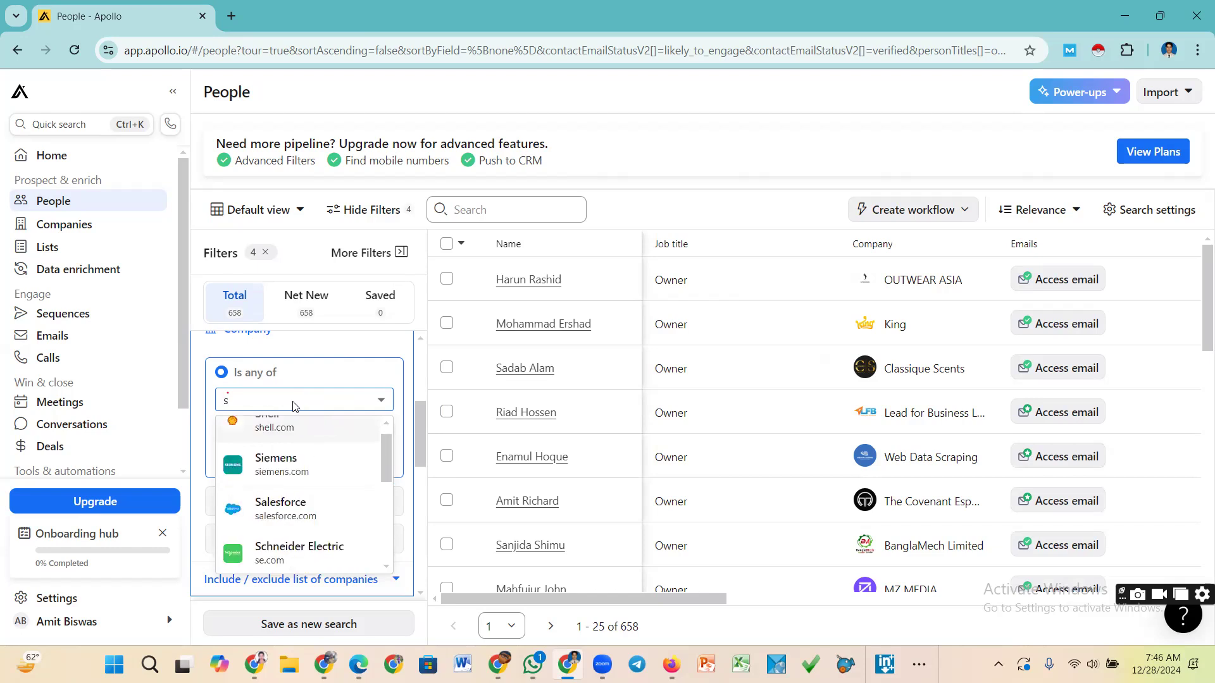
type("qu")
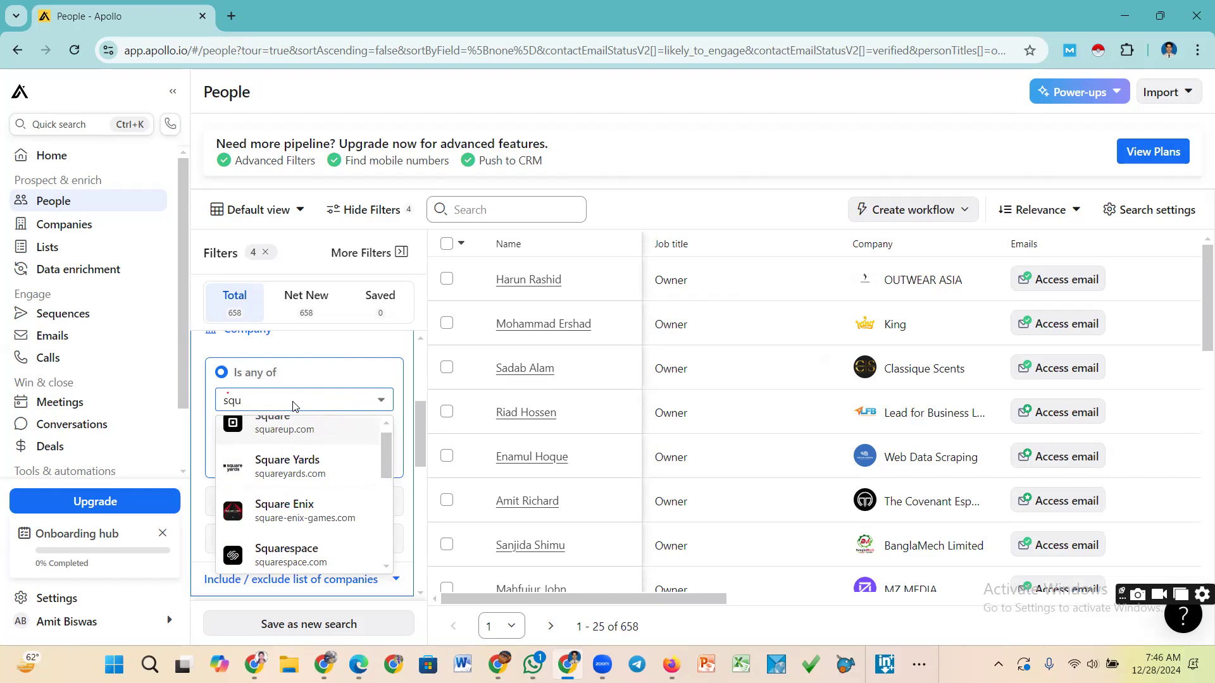
type("are g")
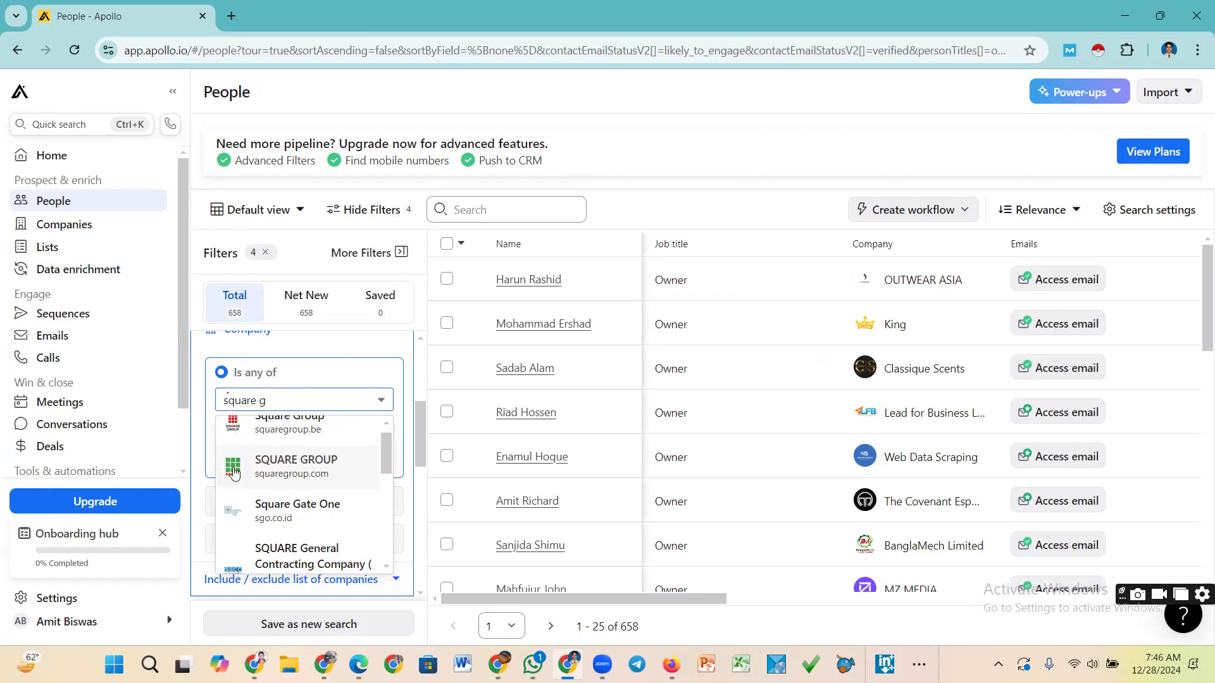
left_click(281, 467)
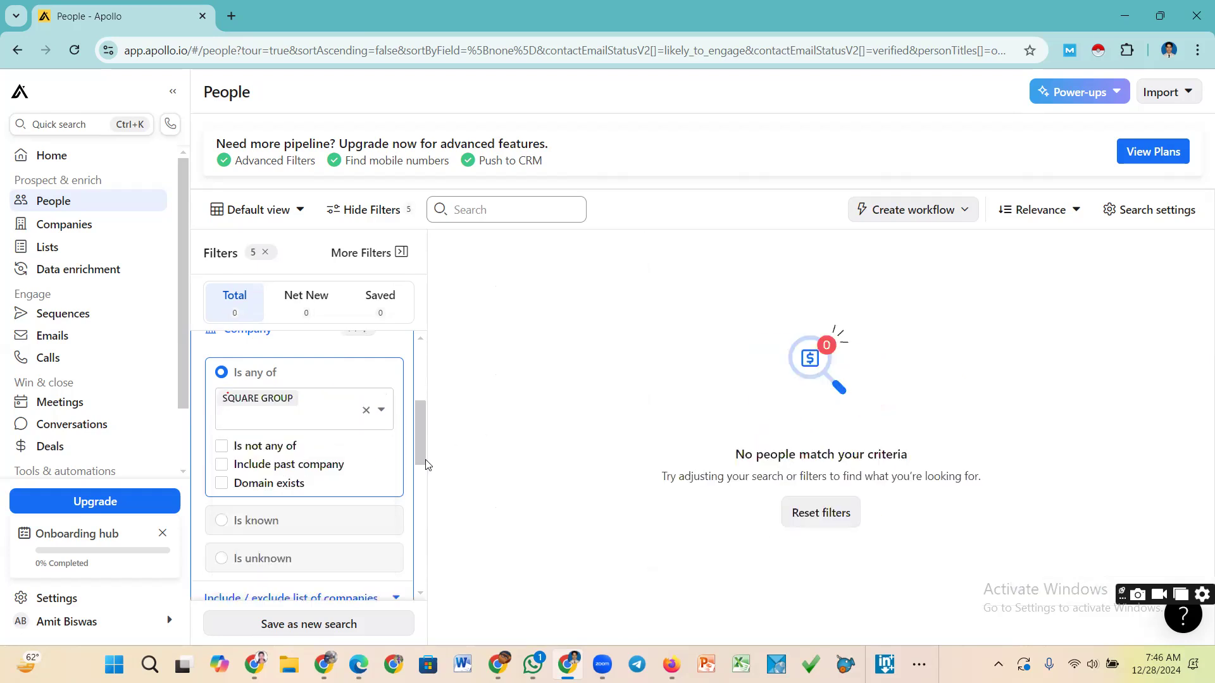
Remove the owner title from the Job Titles filter
mouse_move(425, 440)
left_mouse_down()
mouse_move(422, 408)
mouse_move(418, 438)
left_mouse_up()
scroll(335, 425, "up", 1)
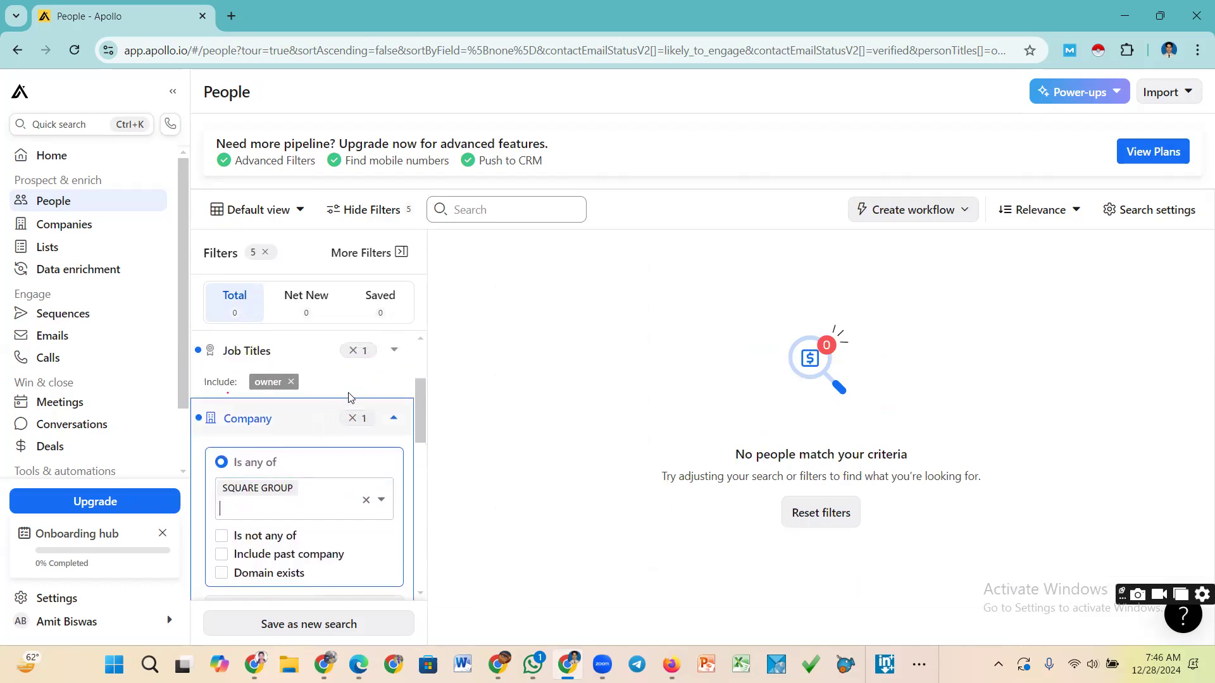
left_click(290, 383)
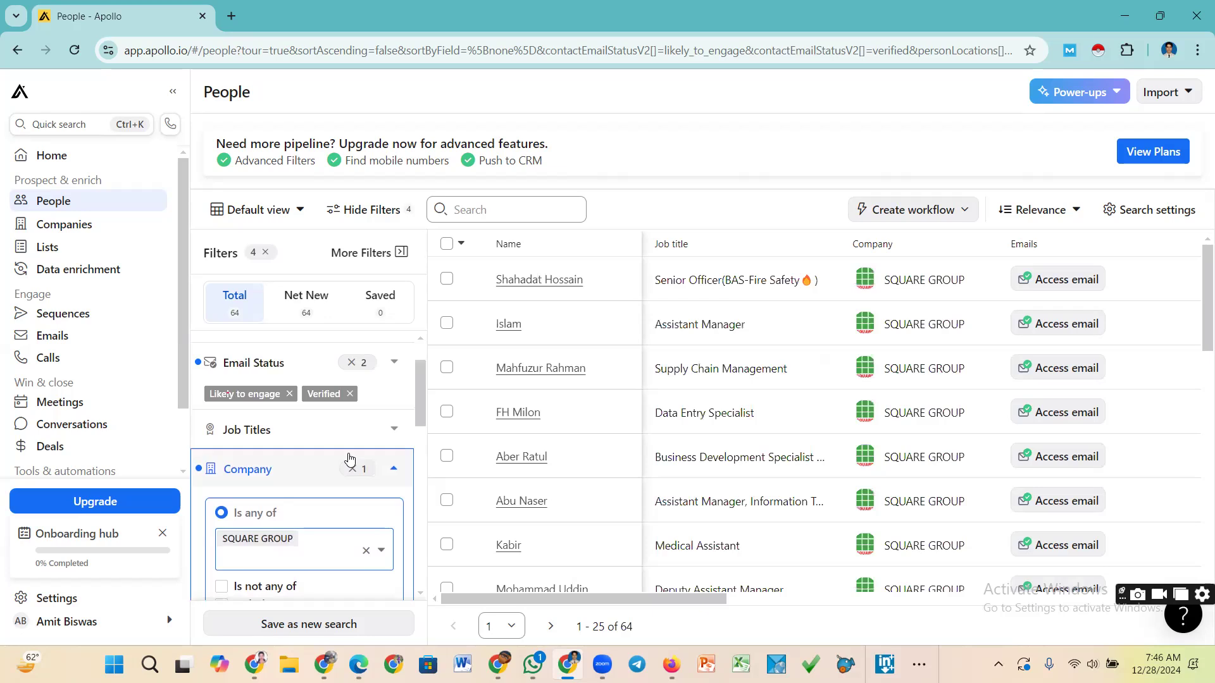
Include manager as the job title to narrow the SQUARE GROUP people
left_click(392, 432)
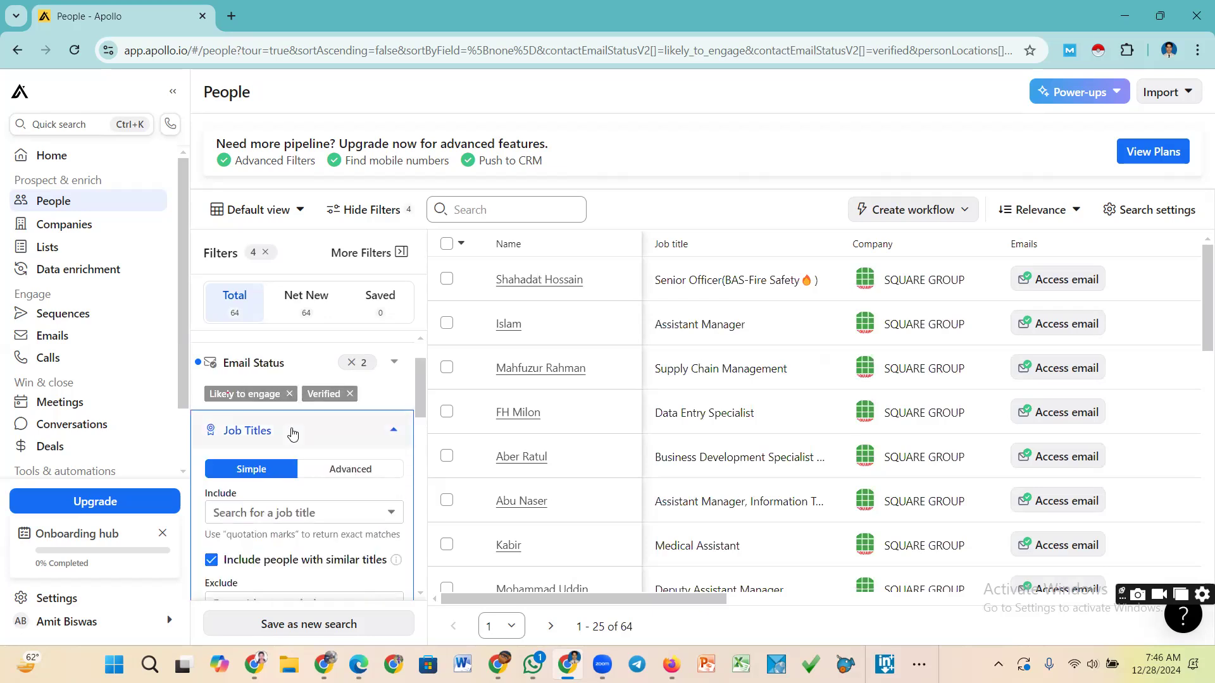
left_click(252, 429)
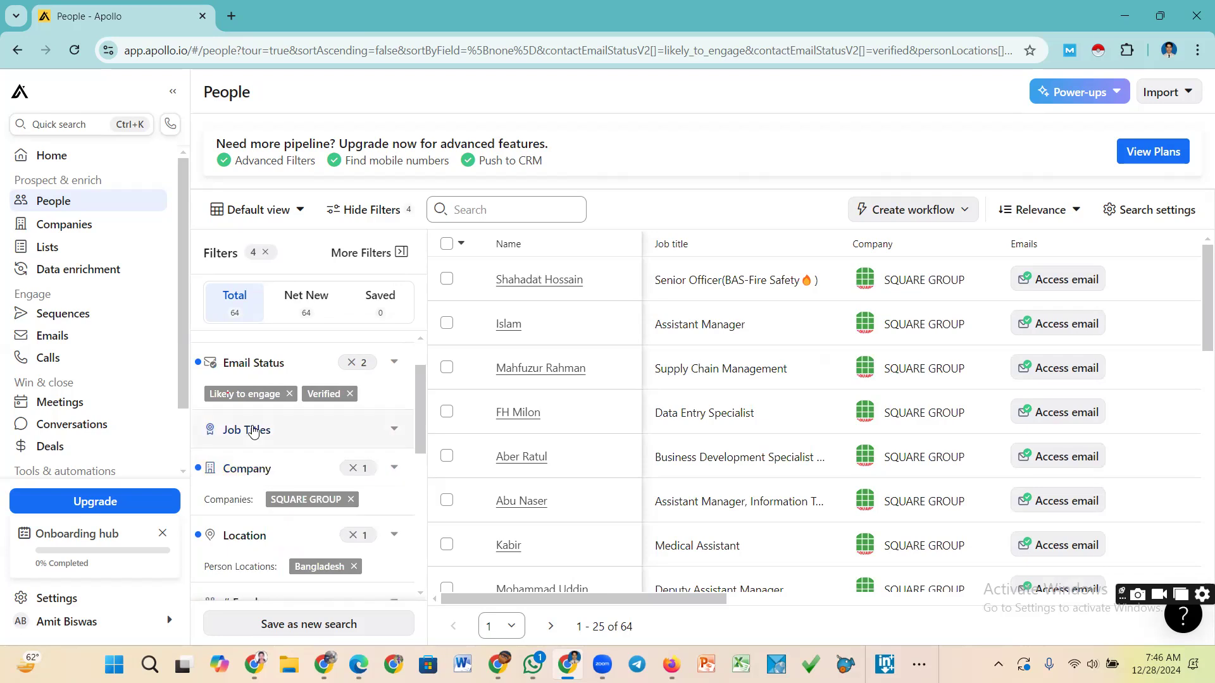
left_click(256, 439)
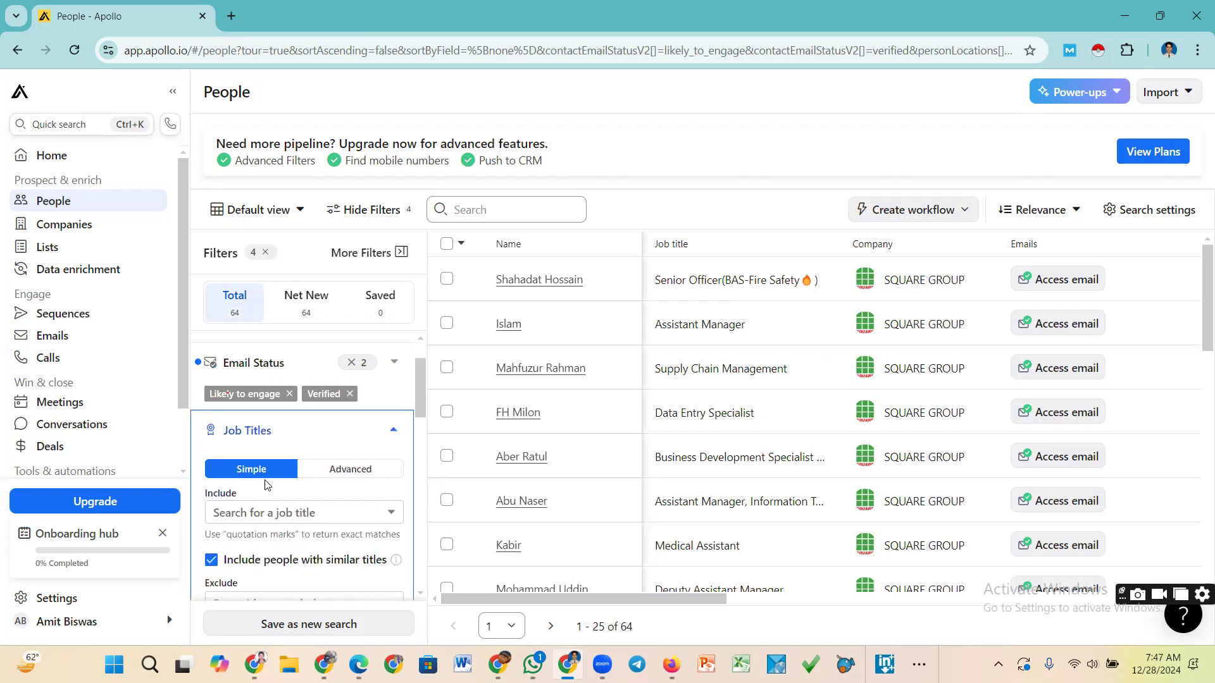
scroll(266, 484, "down", 1)
left_click(263, 434)
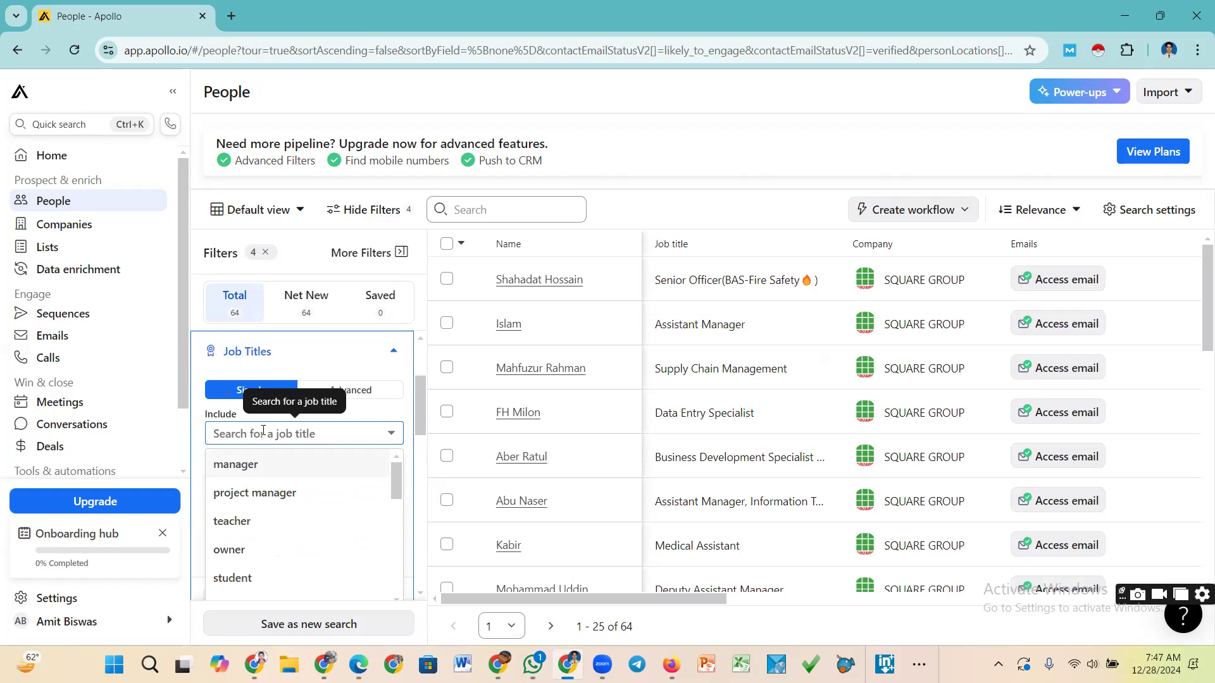
left_click(253, 466)
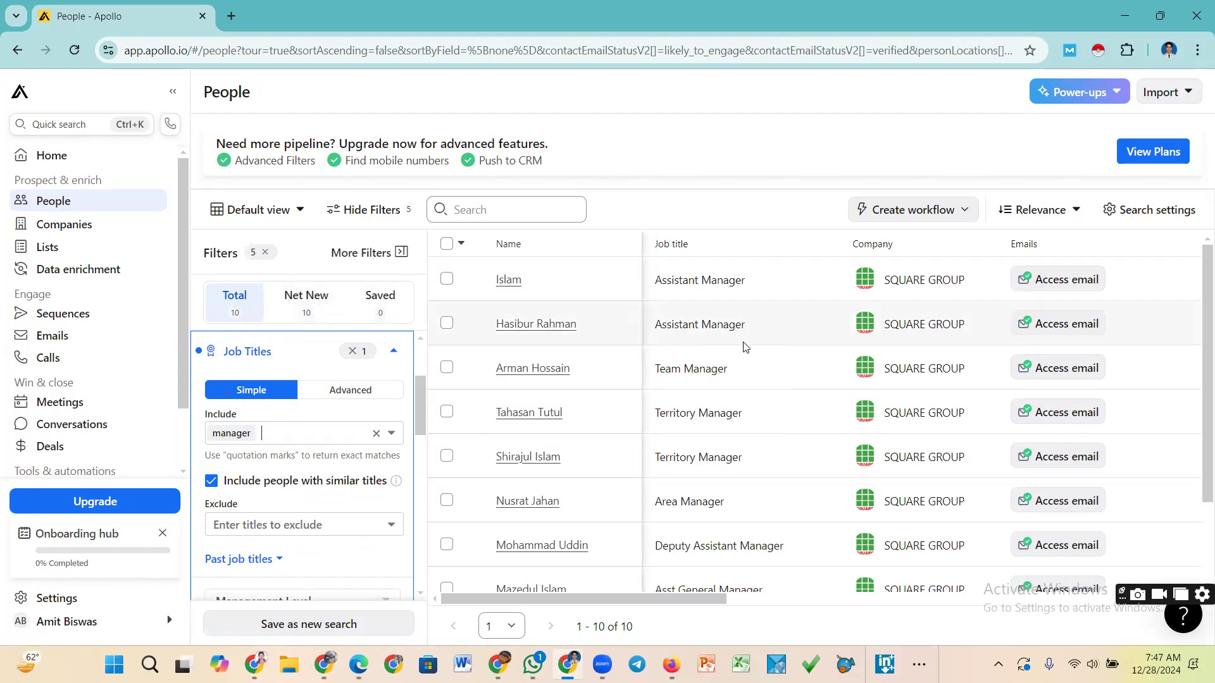
Review the SQUARE GROUP managers, then clear the manager title and look through the company's people in all positions
scroll(744, 346, "down", 2)
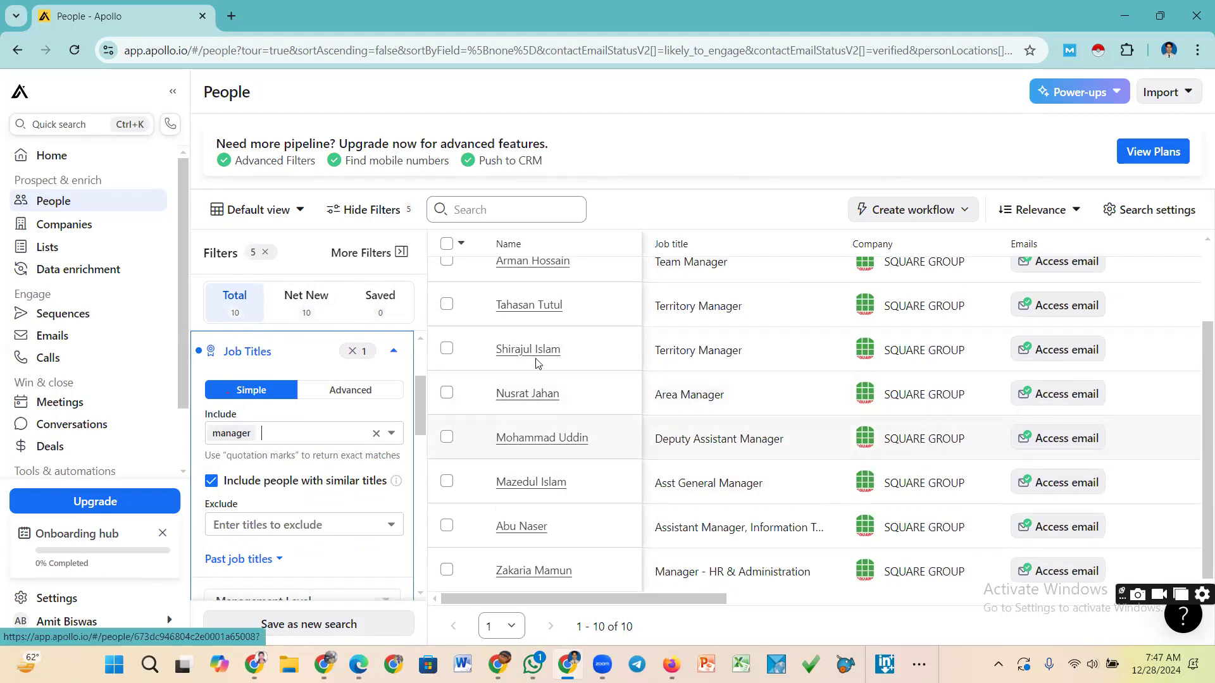
scroll(524, 347, "up", 2)
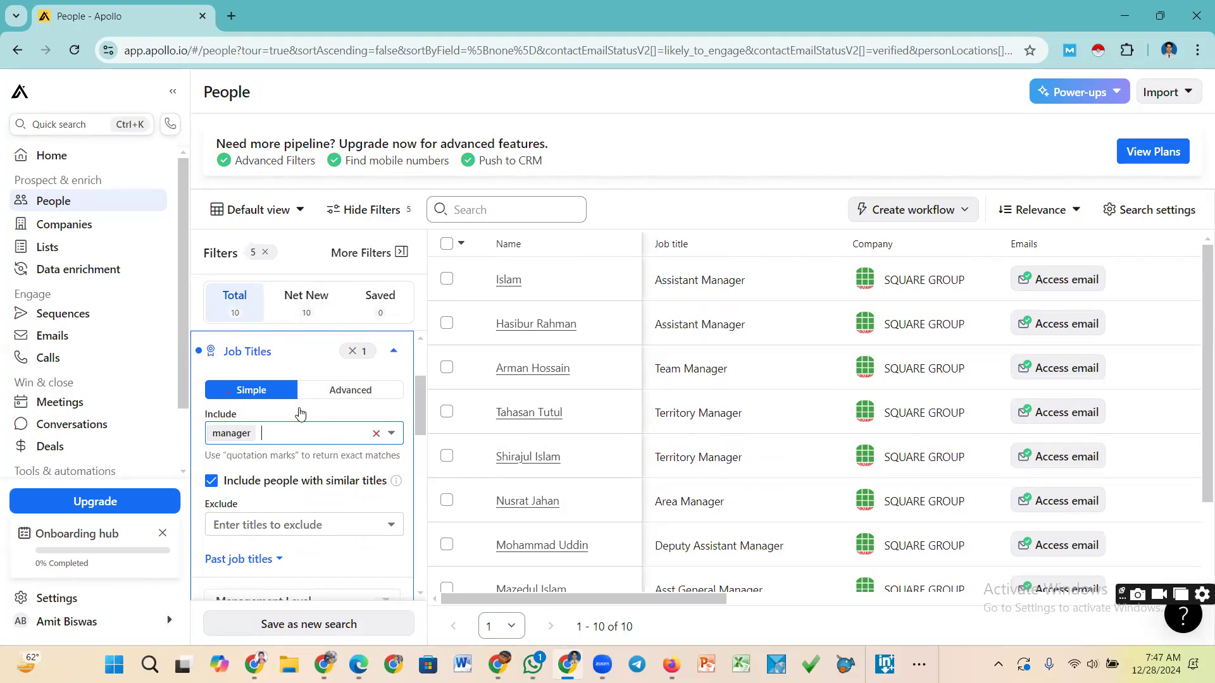
key("BackSpace")
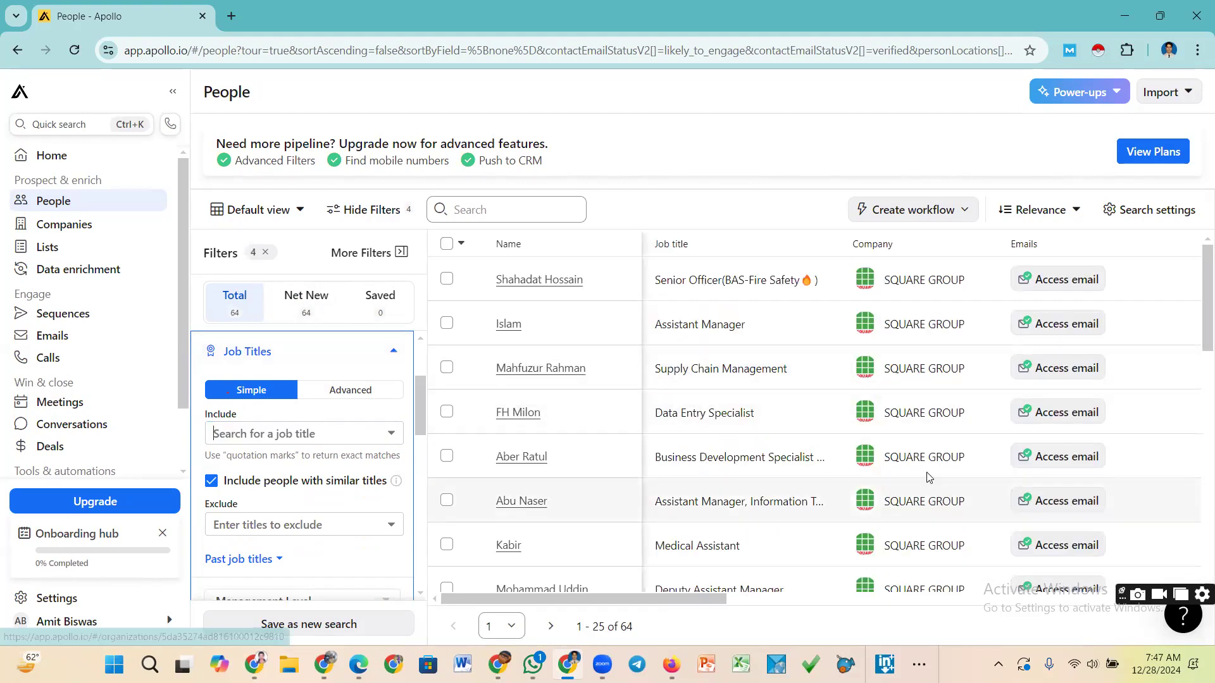
scroll(928, 477, "down", 10)
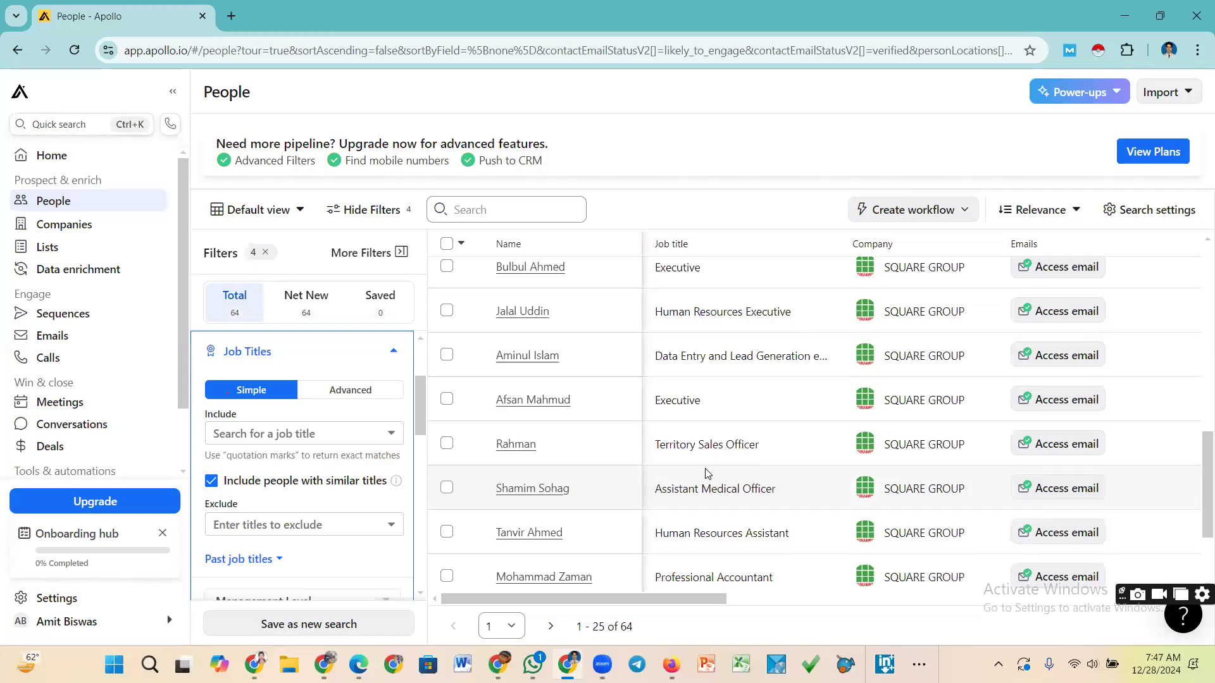
scroll(706, 474, "down", 2)
scroll(707, 475, "up", 6)
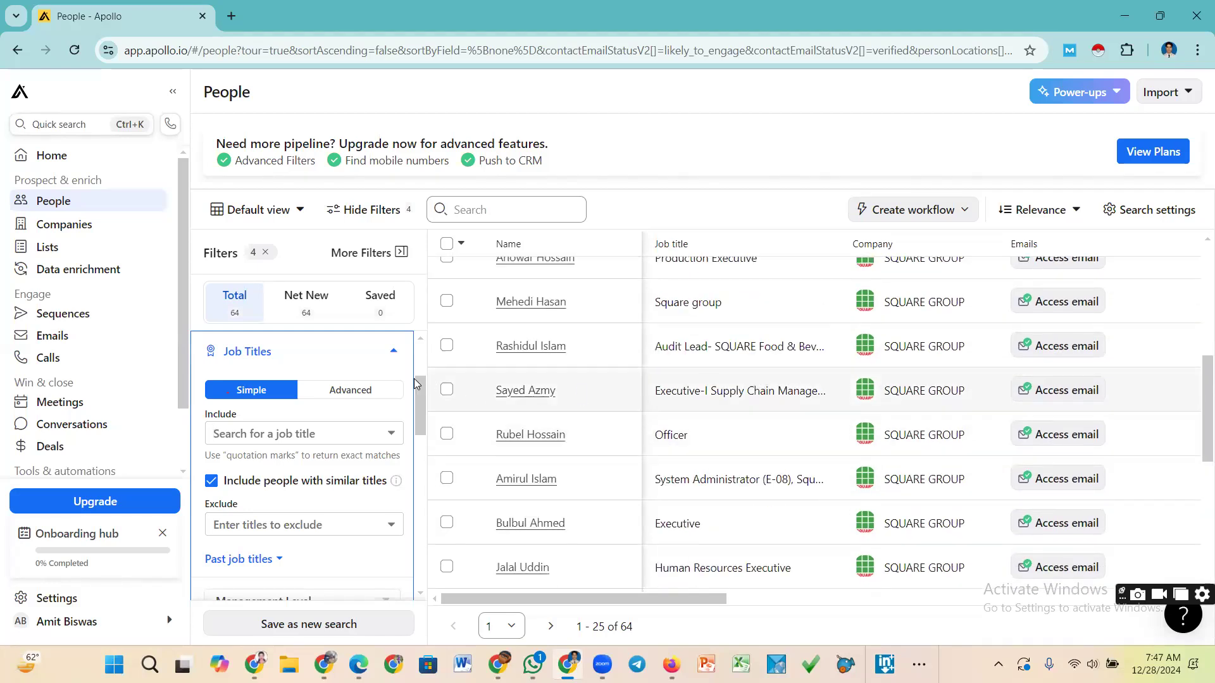
Examine the Email Status filter and the include, exclude, management level and department options of the Job Titles filter
left_click_drag(424, 405, 419, 377)
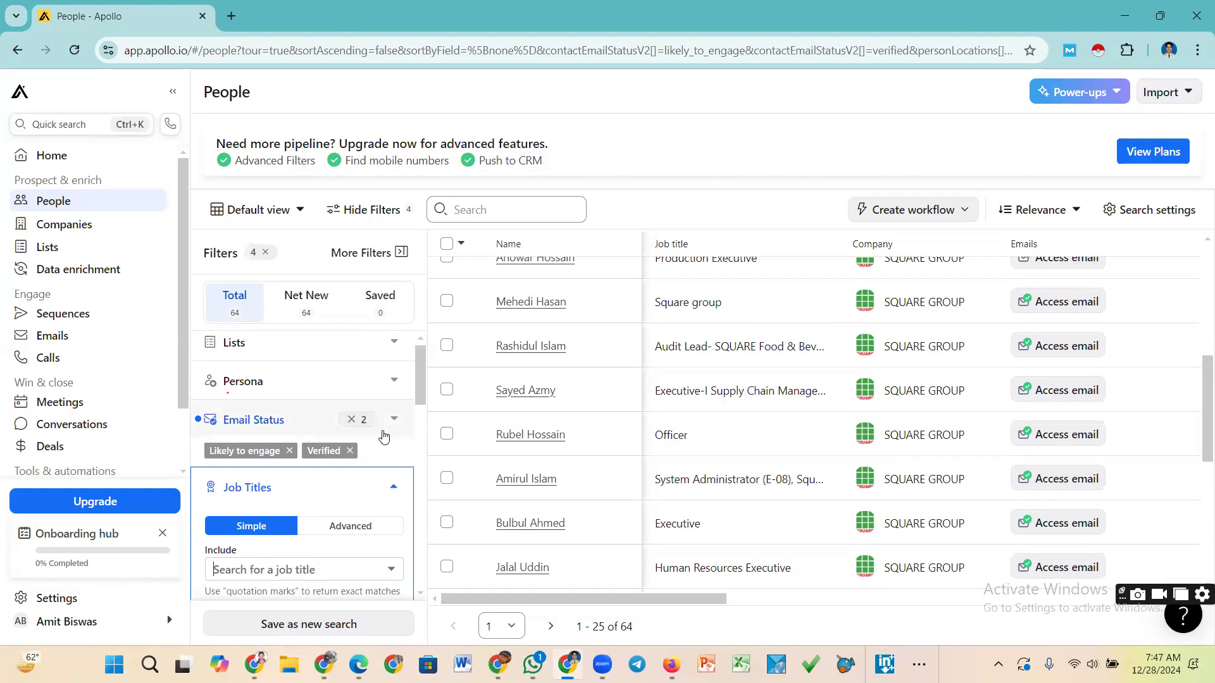
left_click_drag(419, 383, 418, 420)
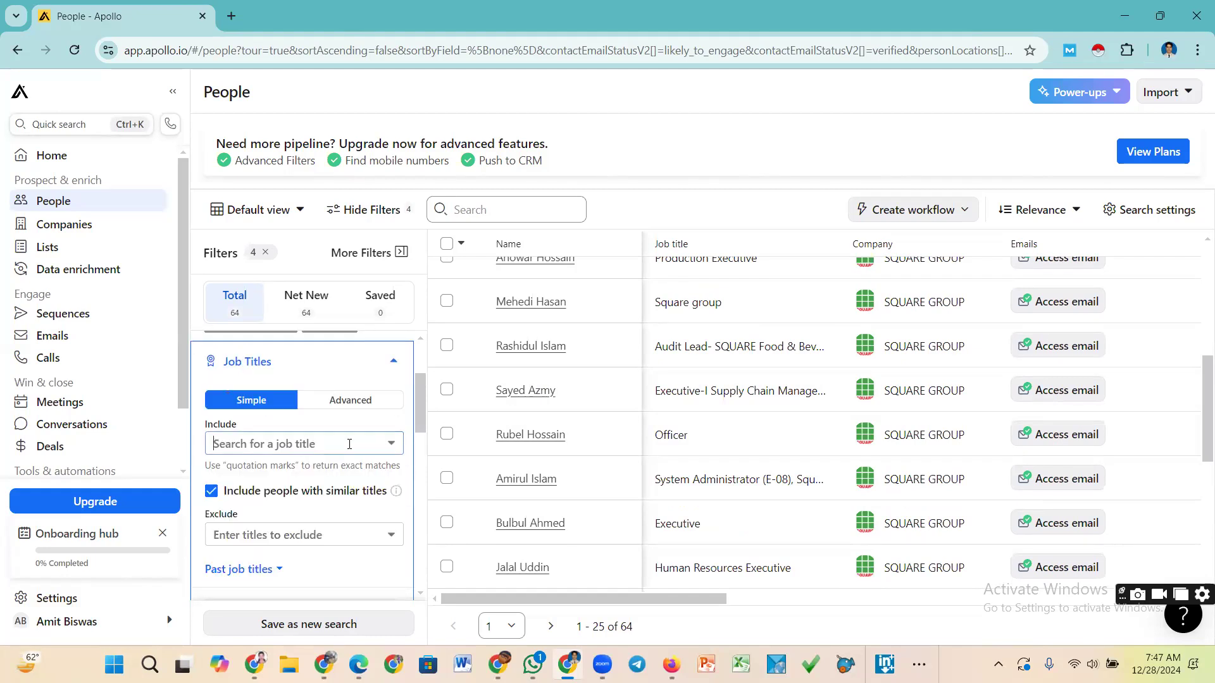
scroll(267, 456, "down", 1)
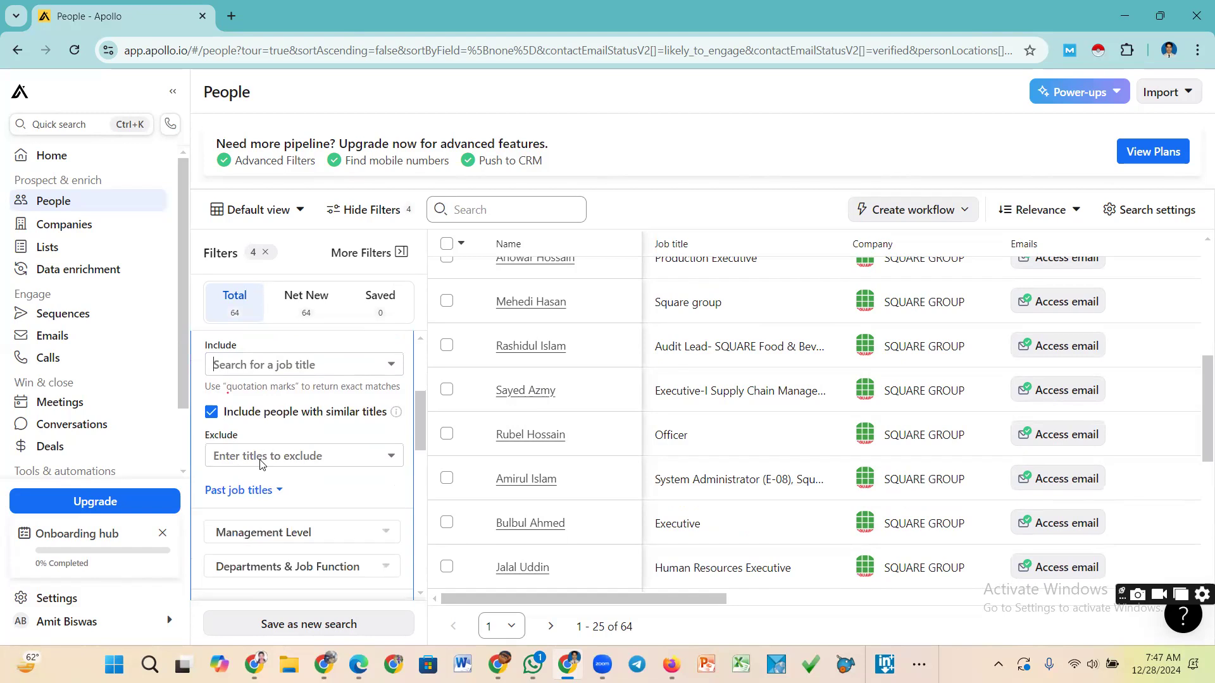
scroll(305, 480, "down", 2)
scroll(304, 482, "up", 2)
scroll(303, 482, "up", 2)
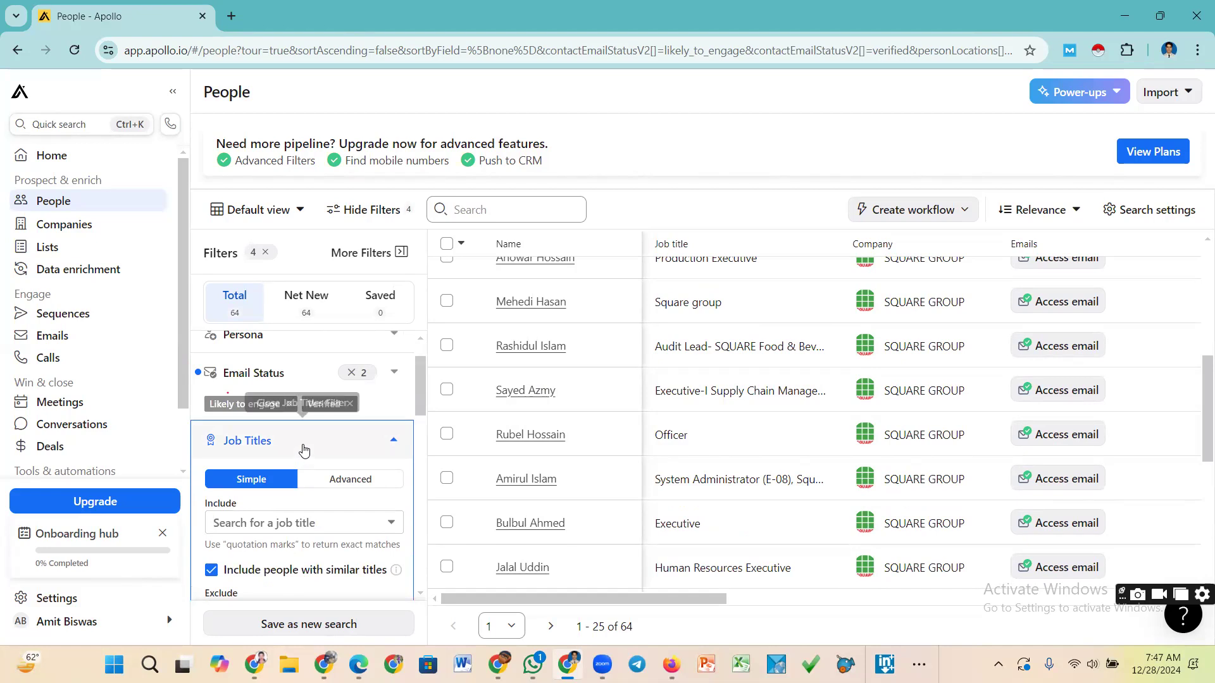
scroll(304, 451, "down", 1)
scroll(301, 493, "down", 1)
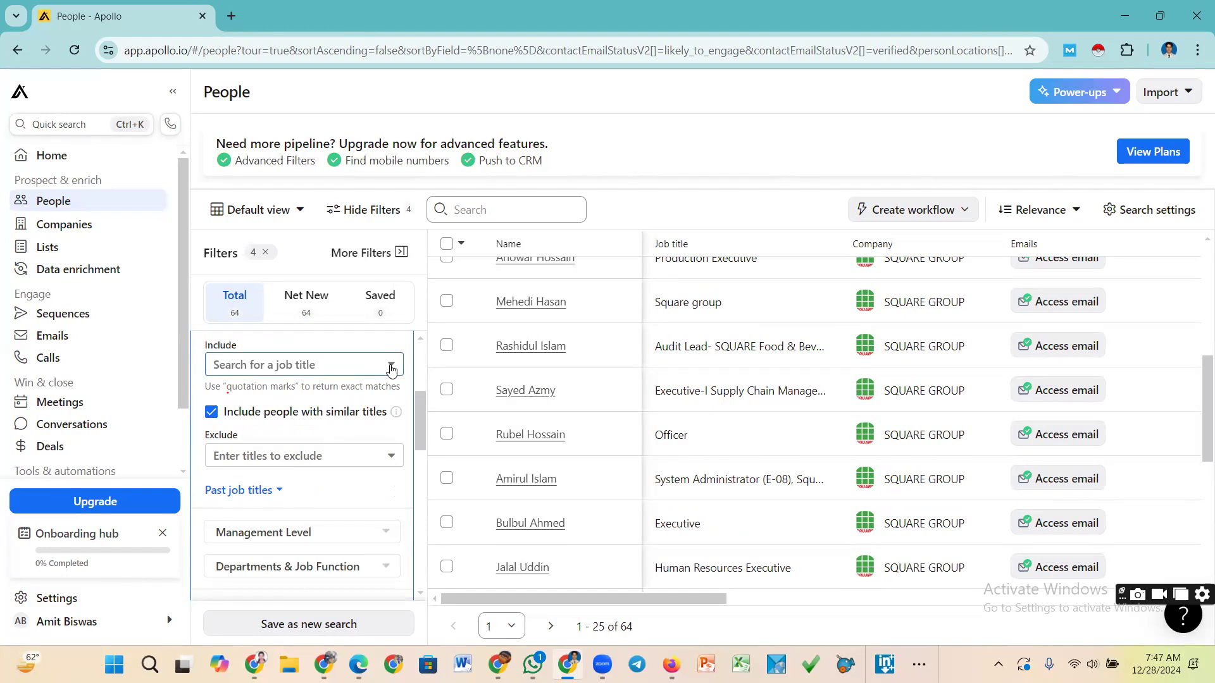
scroll(367, 451, "up", 1)
scroll(365, 451, "up", 1)
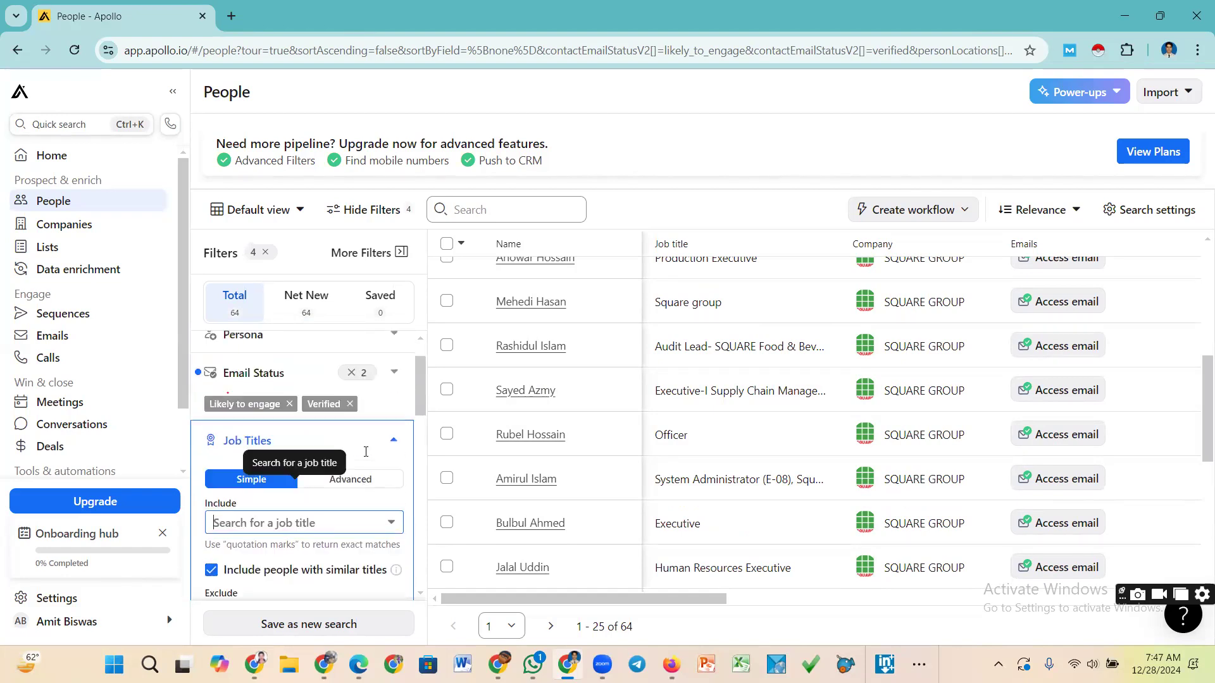
Remove SQUARE GROUP from the Company filter
scroll(366, 456, "down", 4)
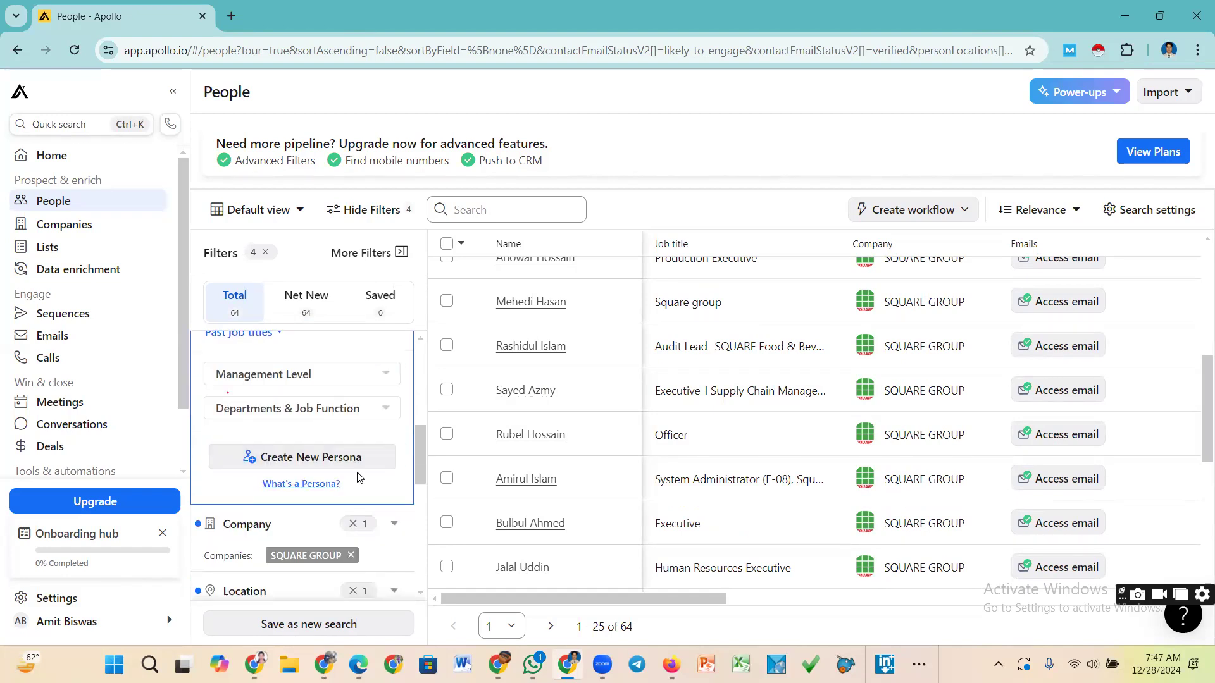
scroll(360, 481, "down", 1)
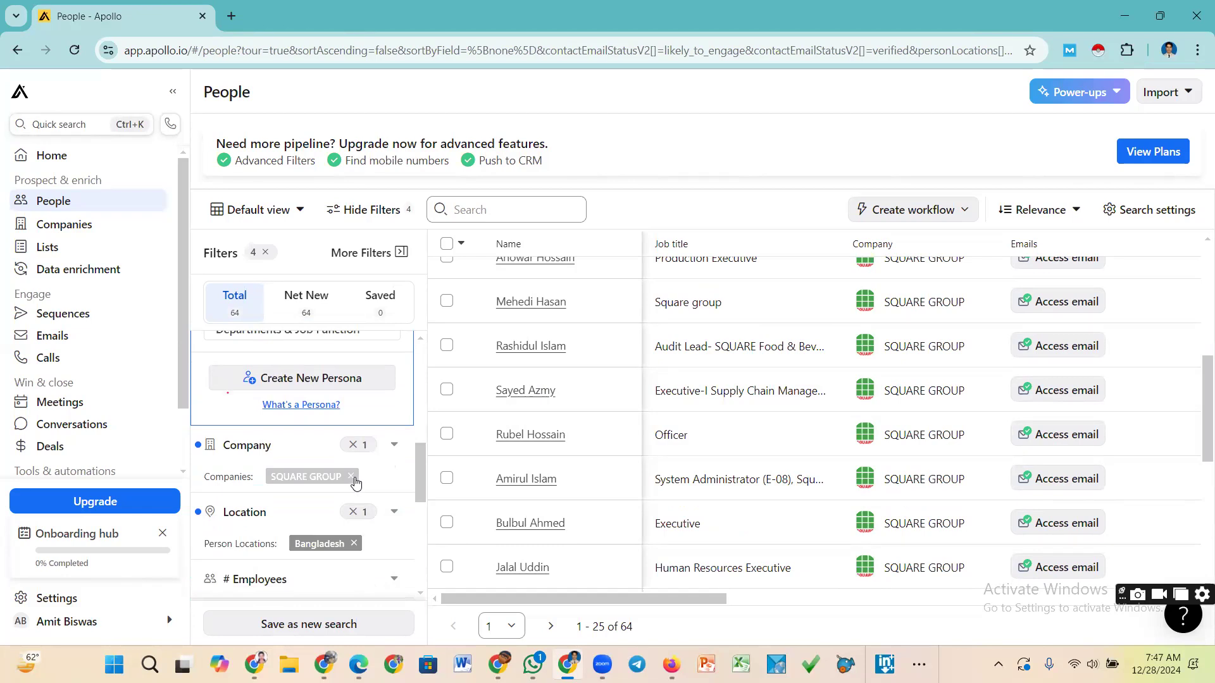
left_click(306, 485)
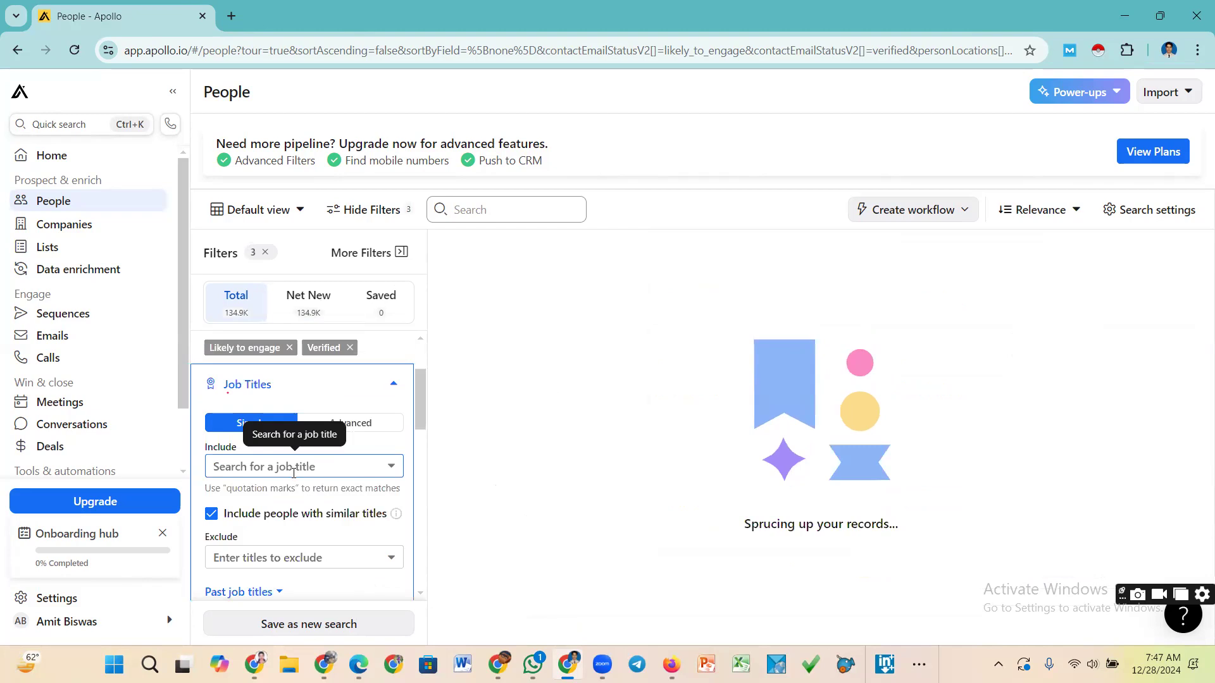
Enter renata in the included job titles, correct it to Renata, and apply it as a filter
left_click(295, 466)
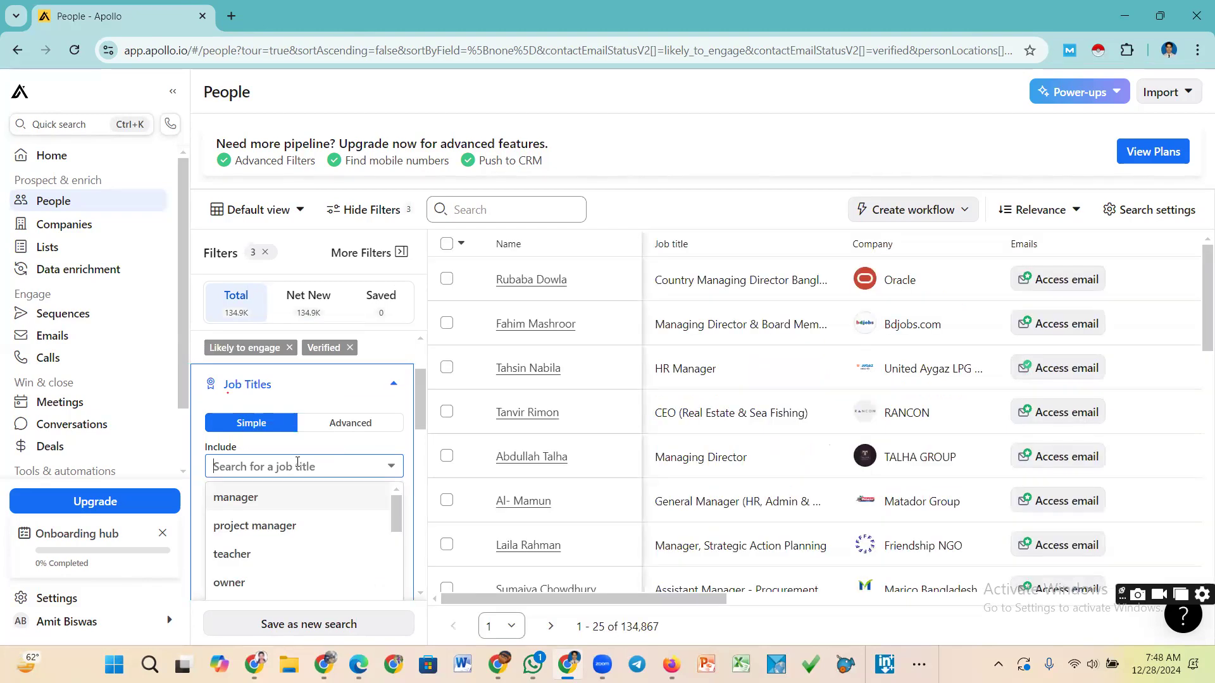
type("renat")
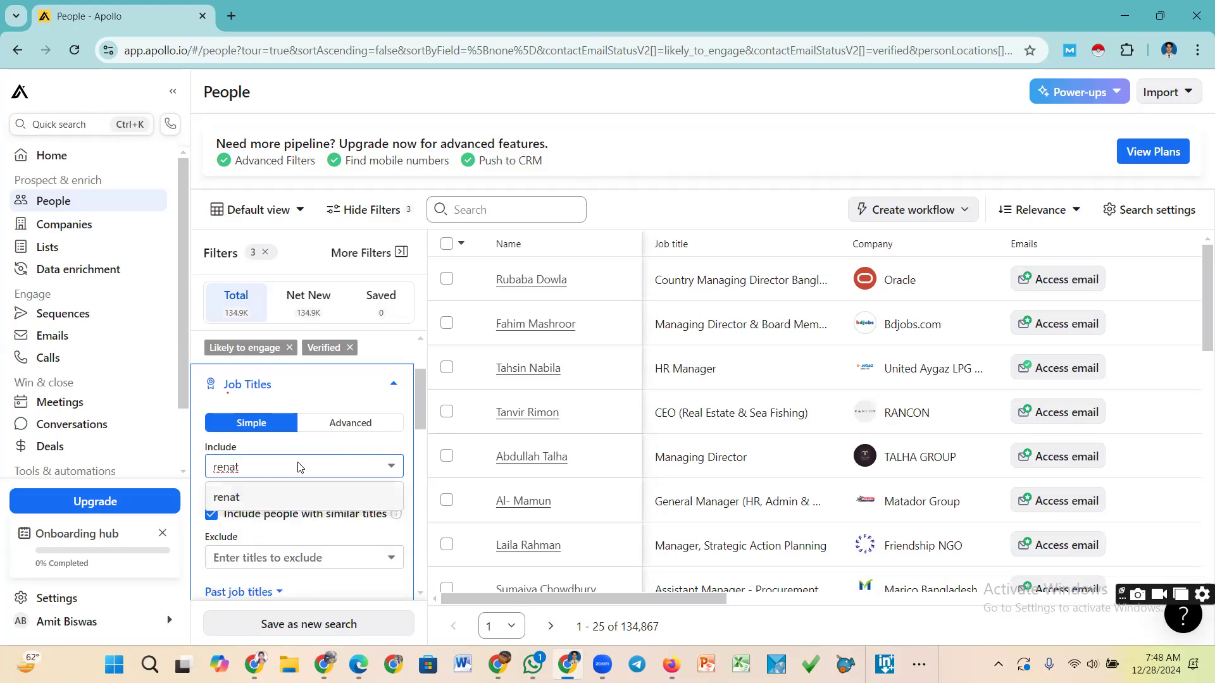
type("a")
right_click(229, 474)
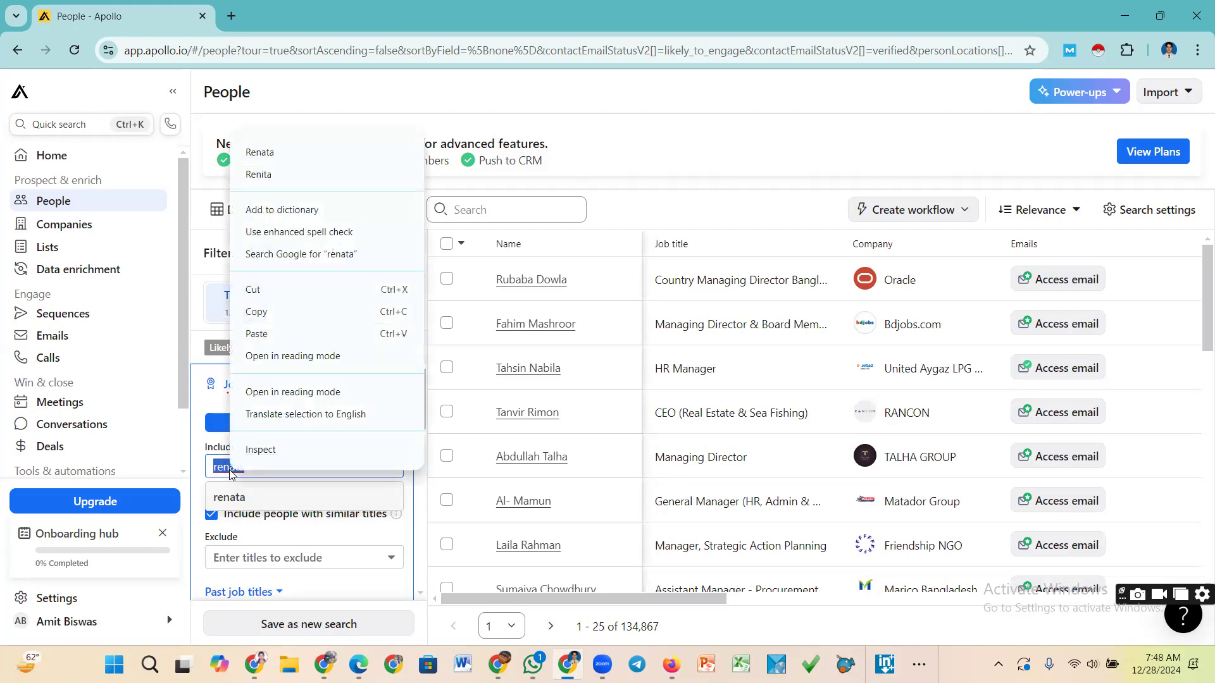
left_click(259, 152)
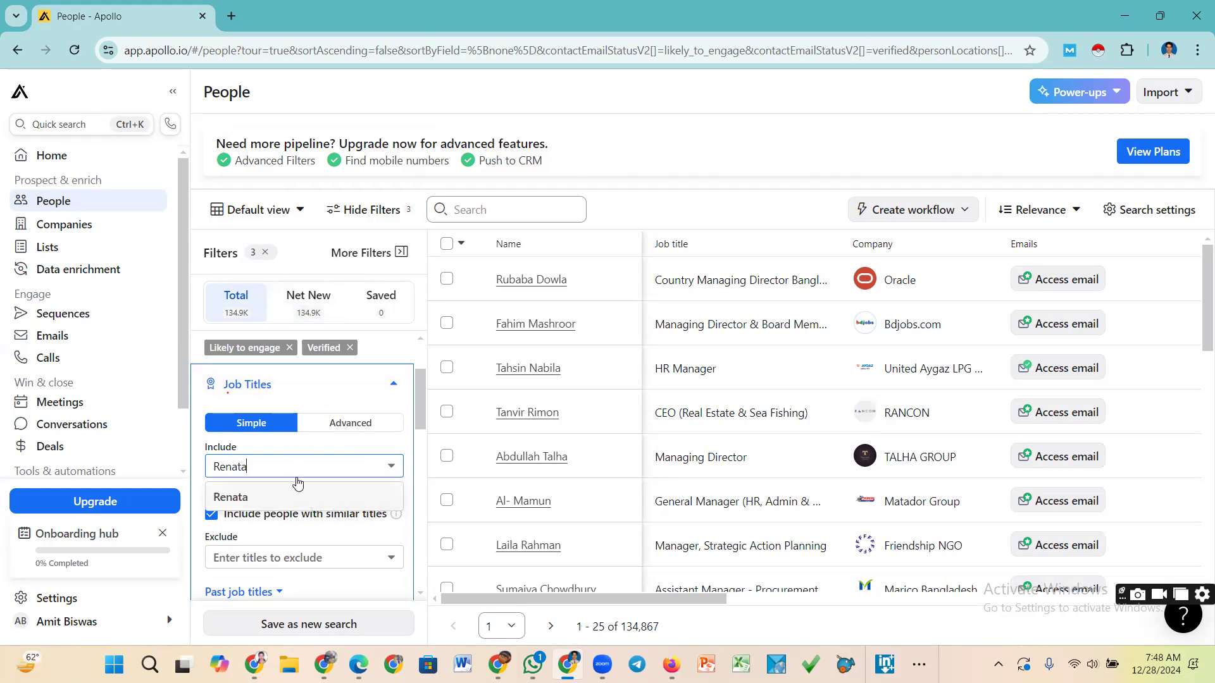
key("Return")
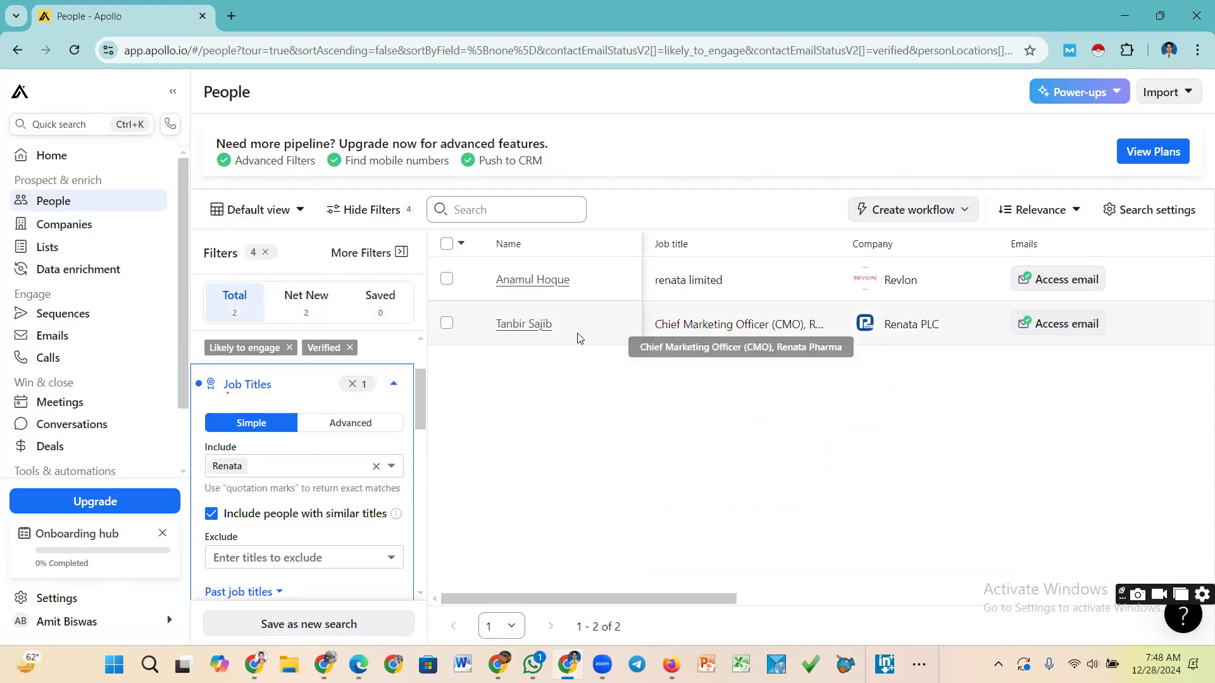
scroll(330, 337, "up", 2)
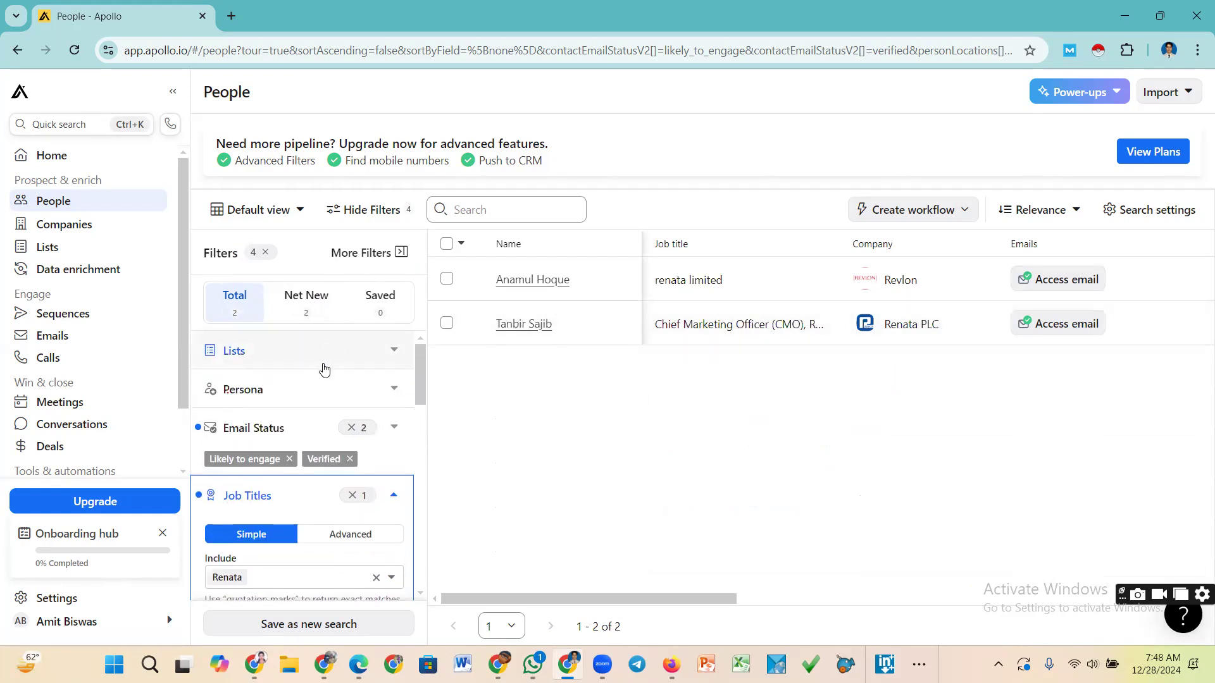
scroll(417, 372, "down", 3)
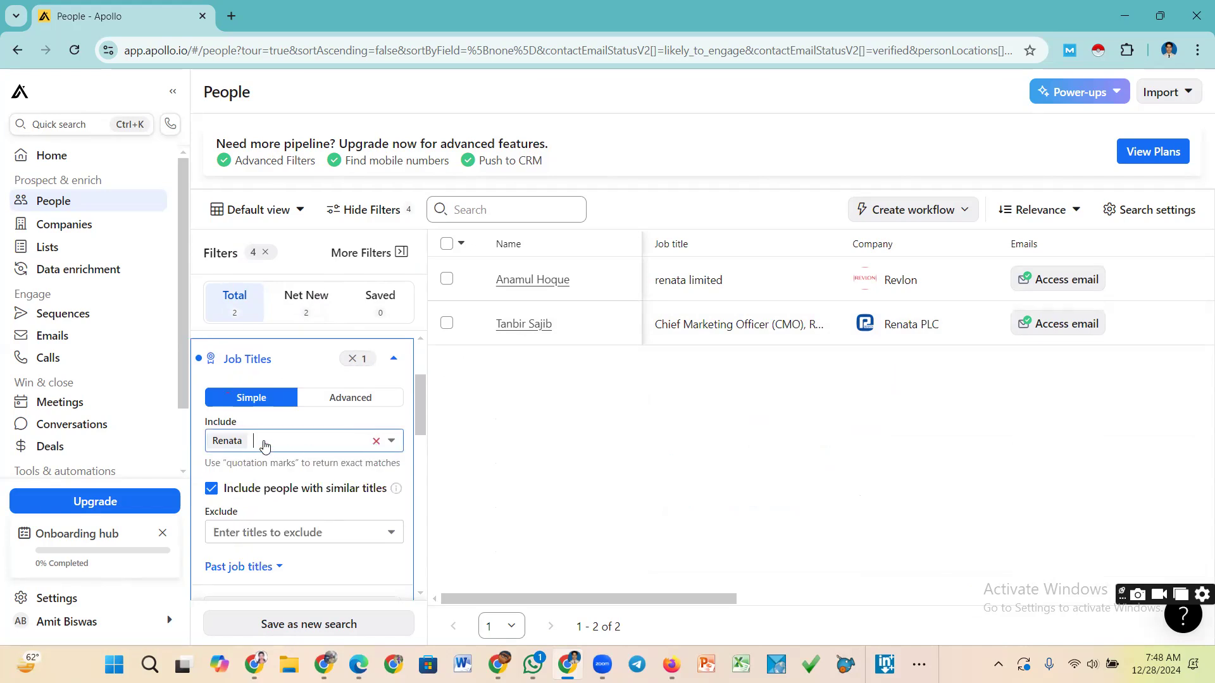
Replace Renata with php in the included job titles and look through the matching people
key("BackSpace")
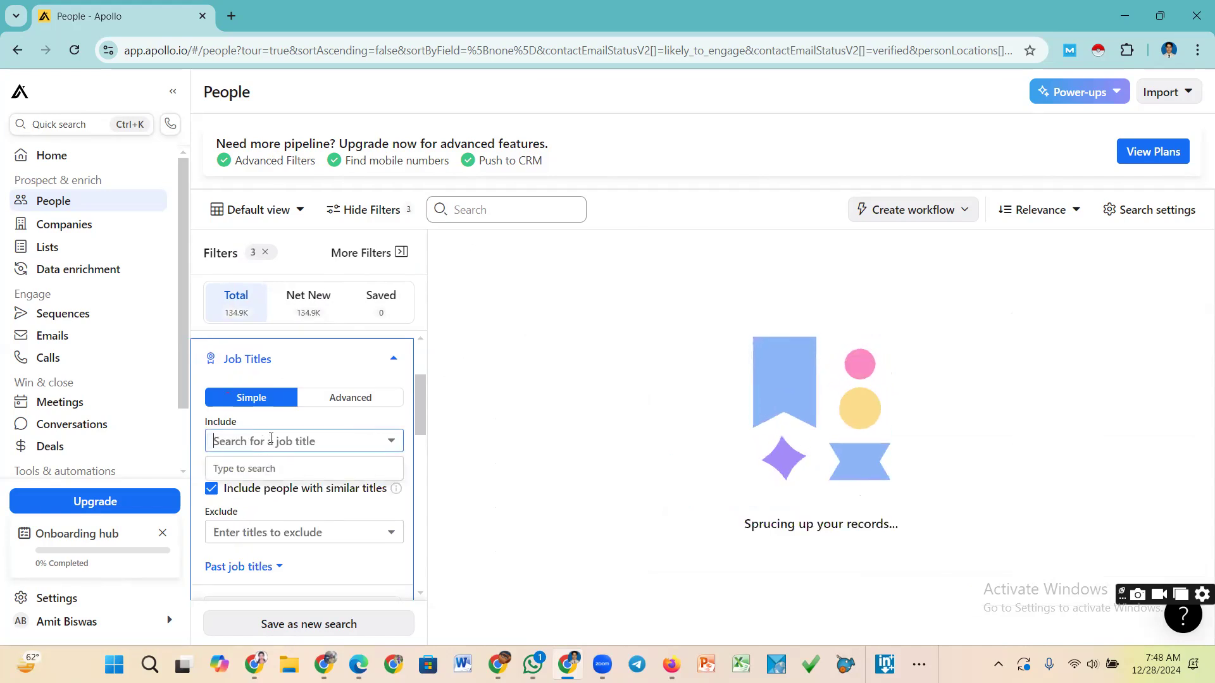
type("php")
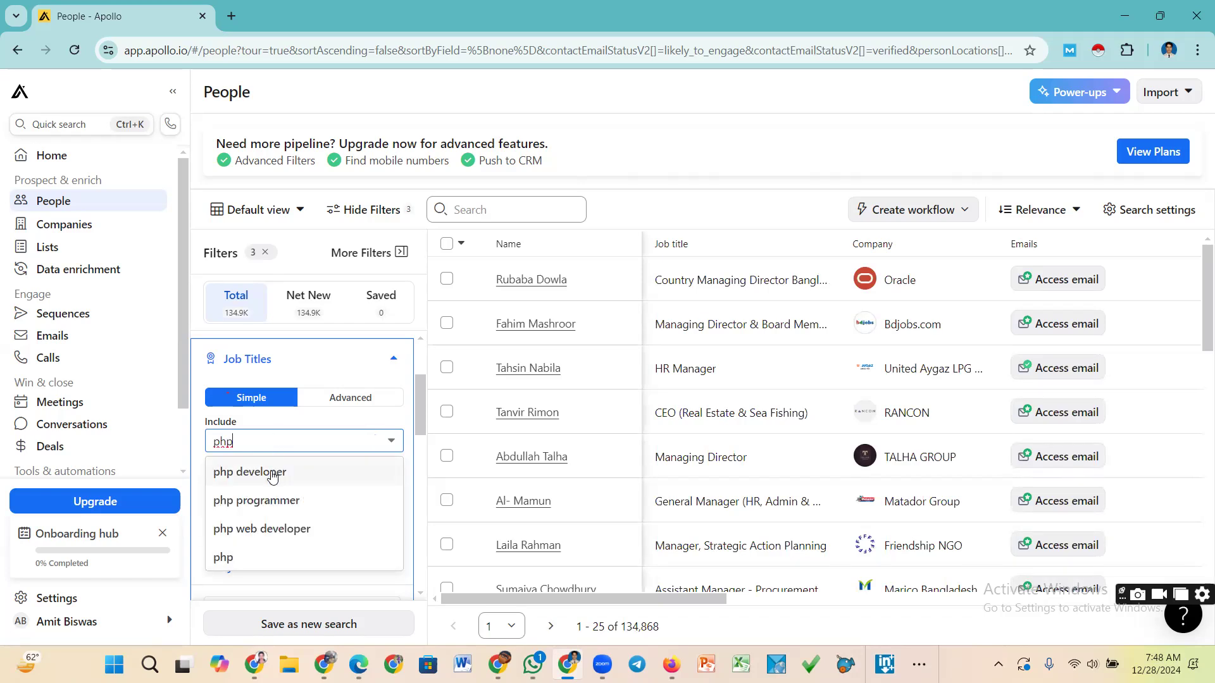
scroll(265, 512, "down", 1)
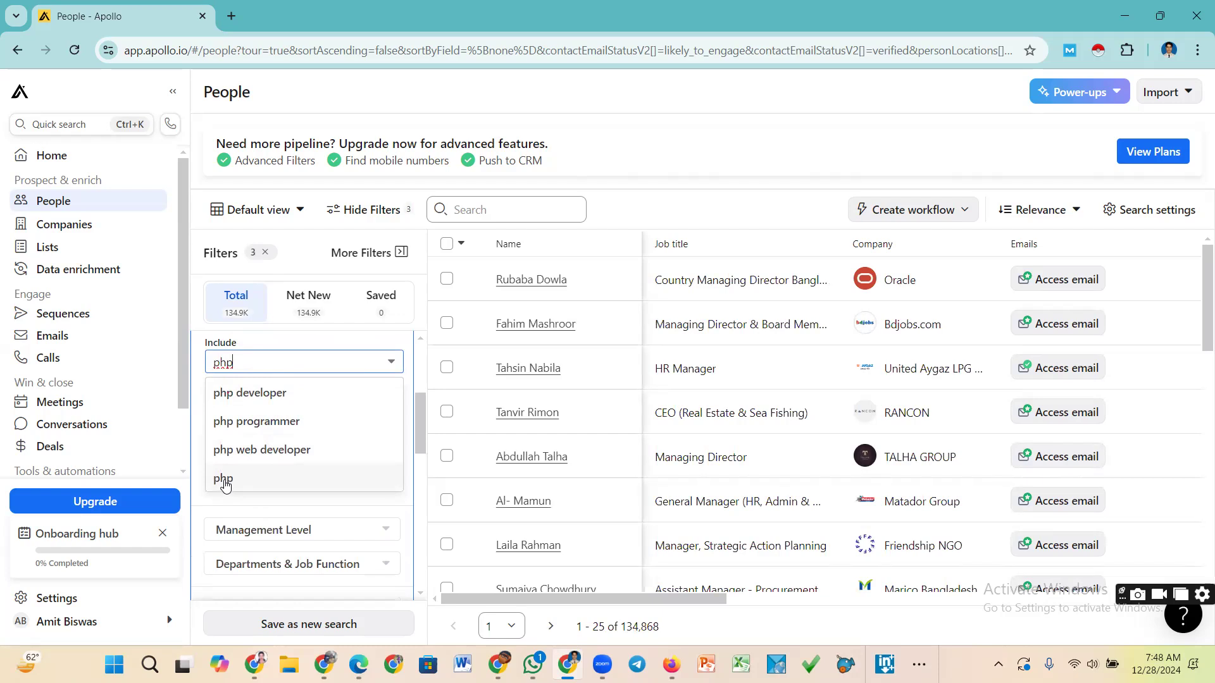
left_click(225, 484)
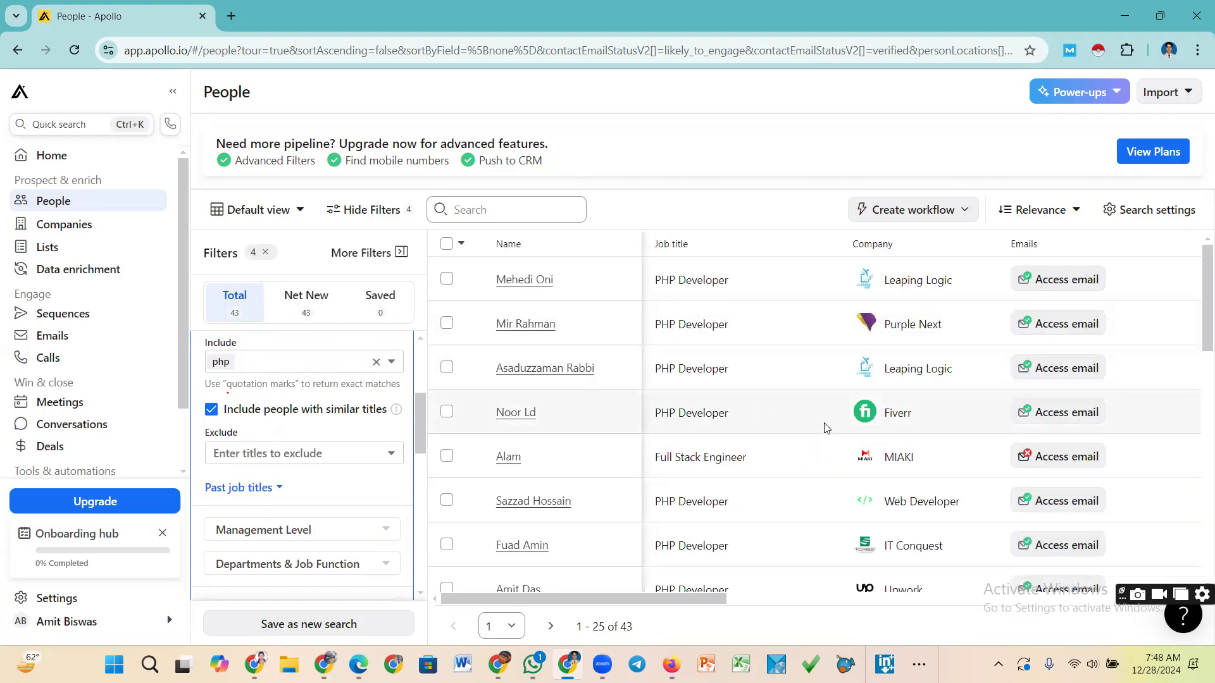
scroll(693, 446, "down", 10)
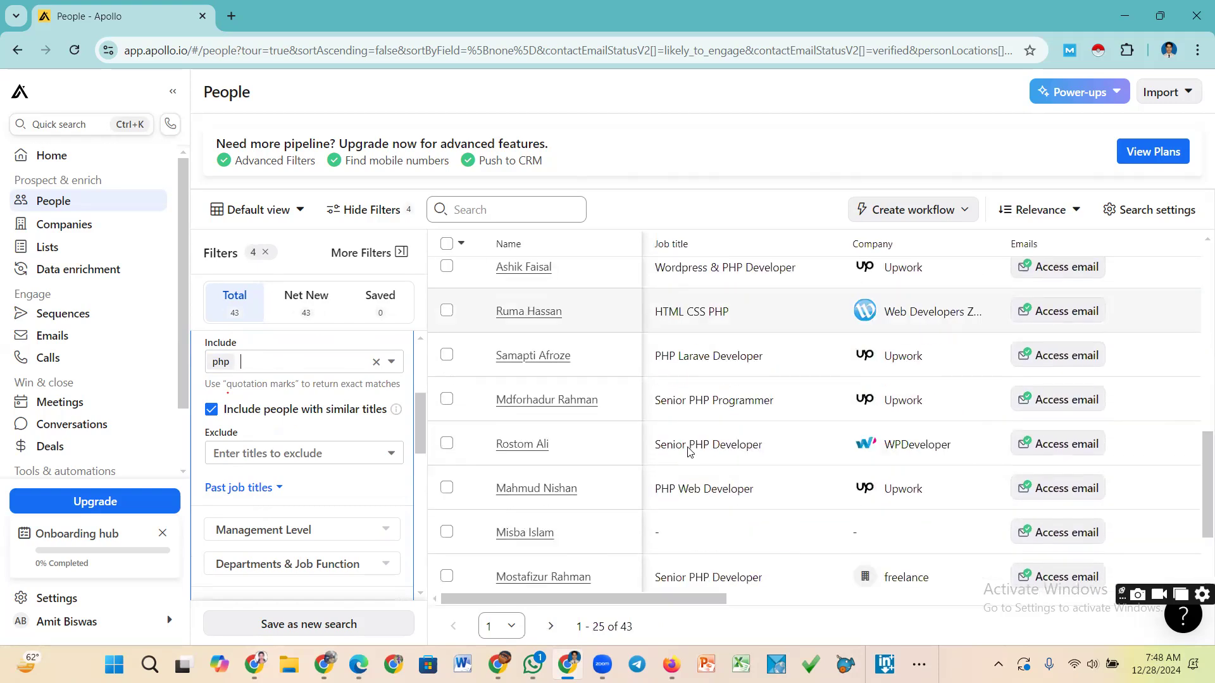
scroll(690, 452, "down", 1)
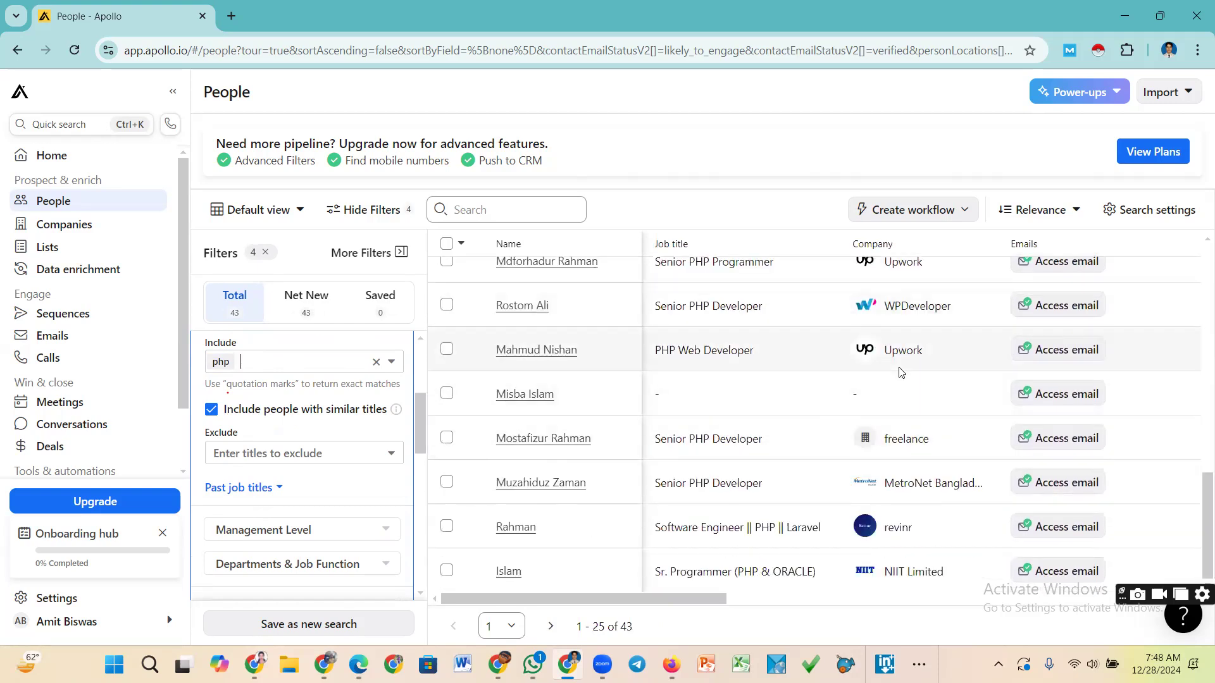
scroll(731, 502, "up", 8)
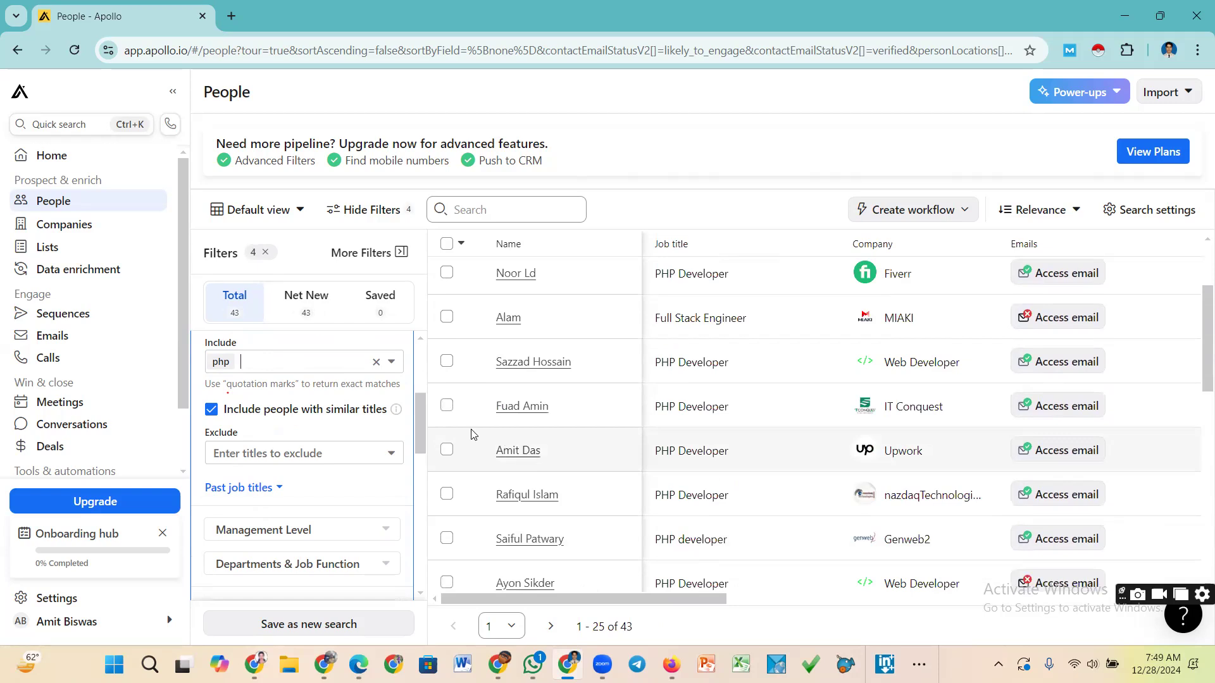
Collapse the Job Titles filter and remove php from it
left_click_drag(428, 431, 423, 376)
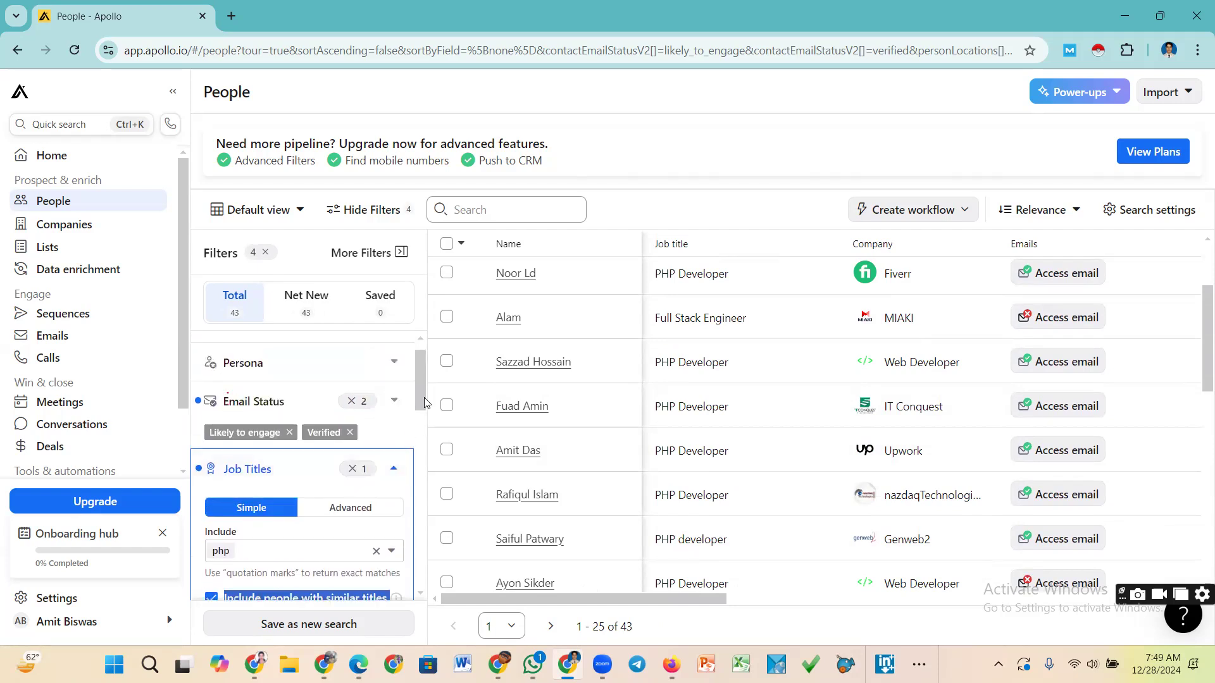
scroll(419, 402, "down", 1)
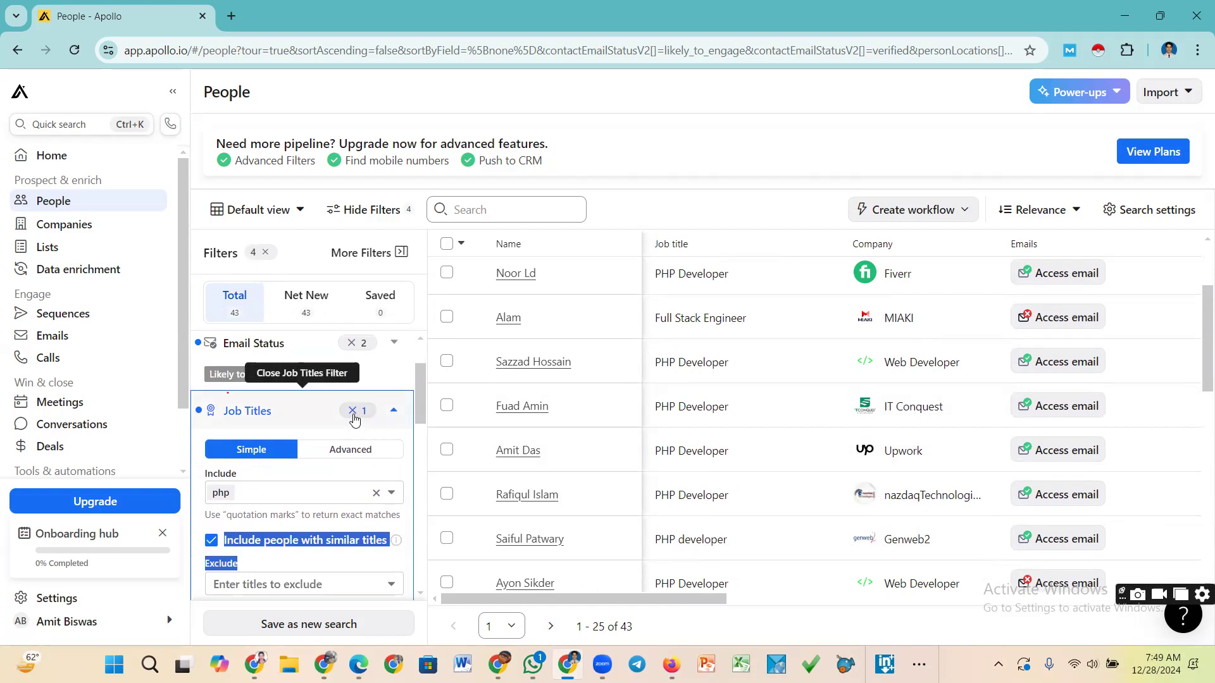
left_click(388, 417)
left_click_drag(421, 397, 420, 362)
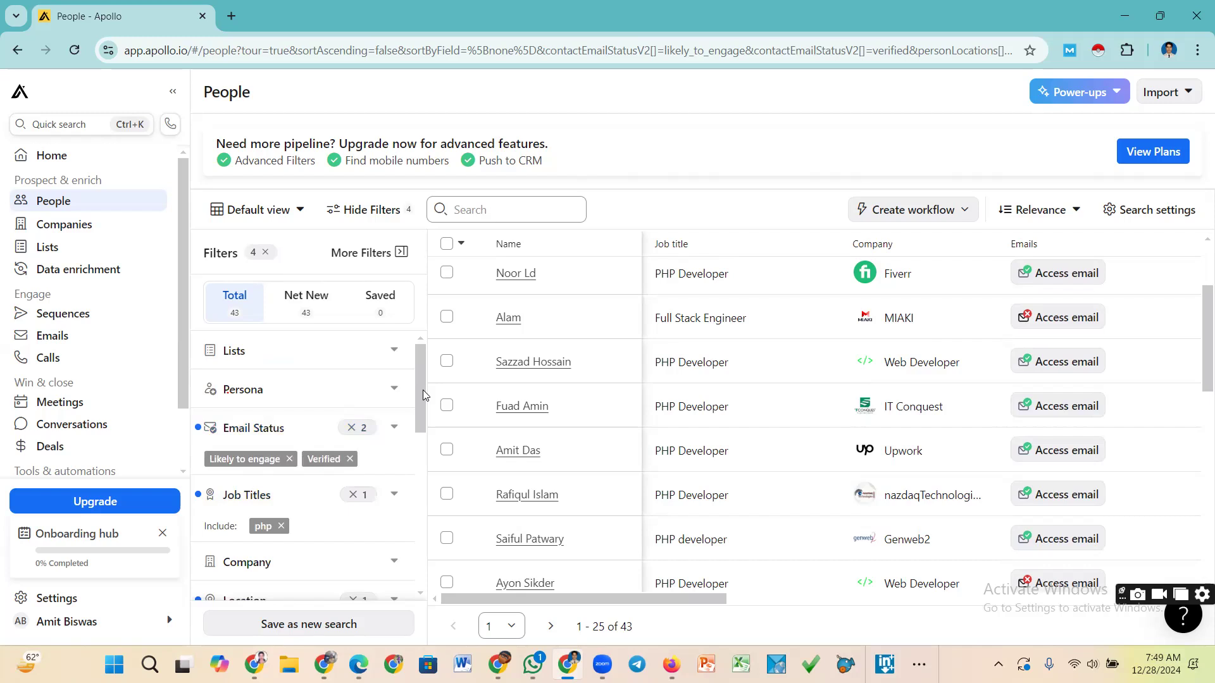
scroll(423, 395, "down", 2)
left_click(281, 382)
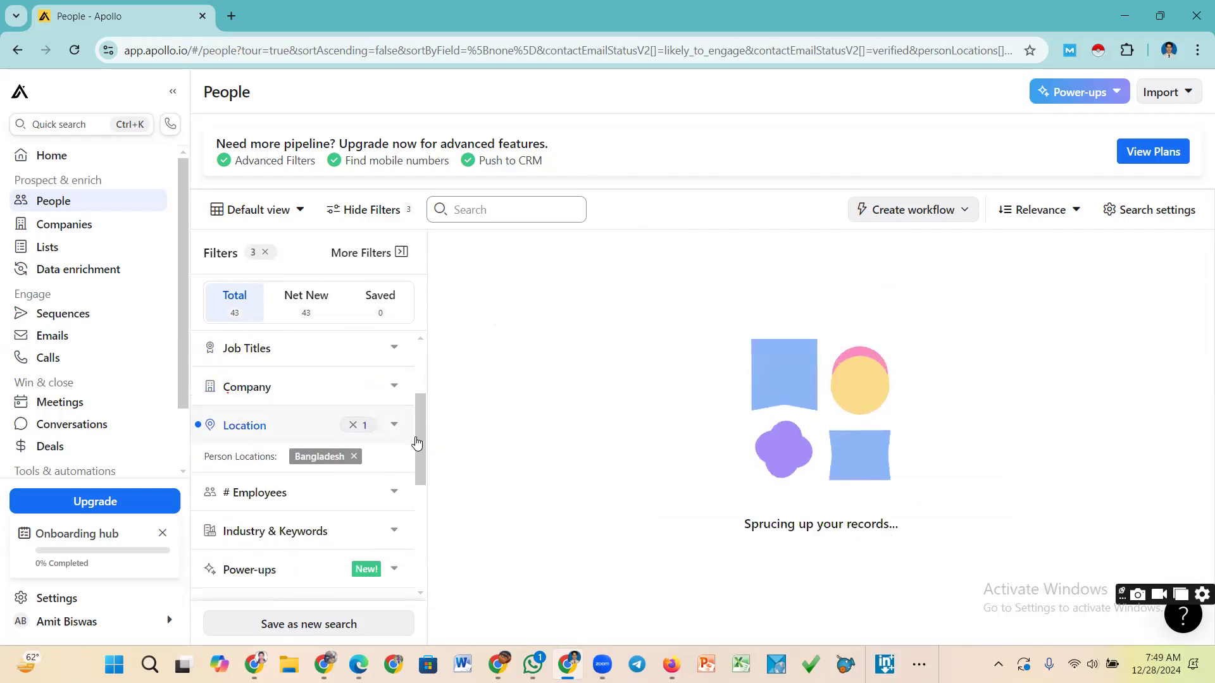
Look through the people listed for Bangladesh with no job title filter applied
scroll(419, 424, "up", 2)
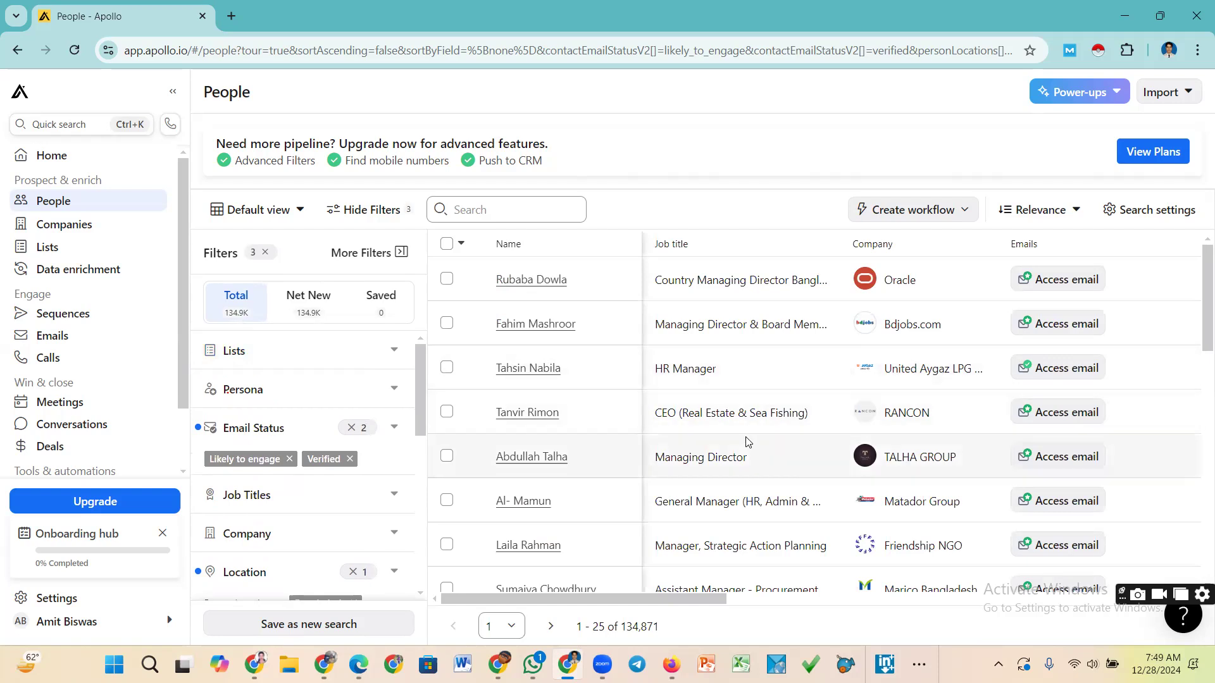
scroll(791, 437, "down", 5)
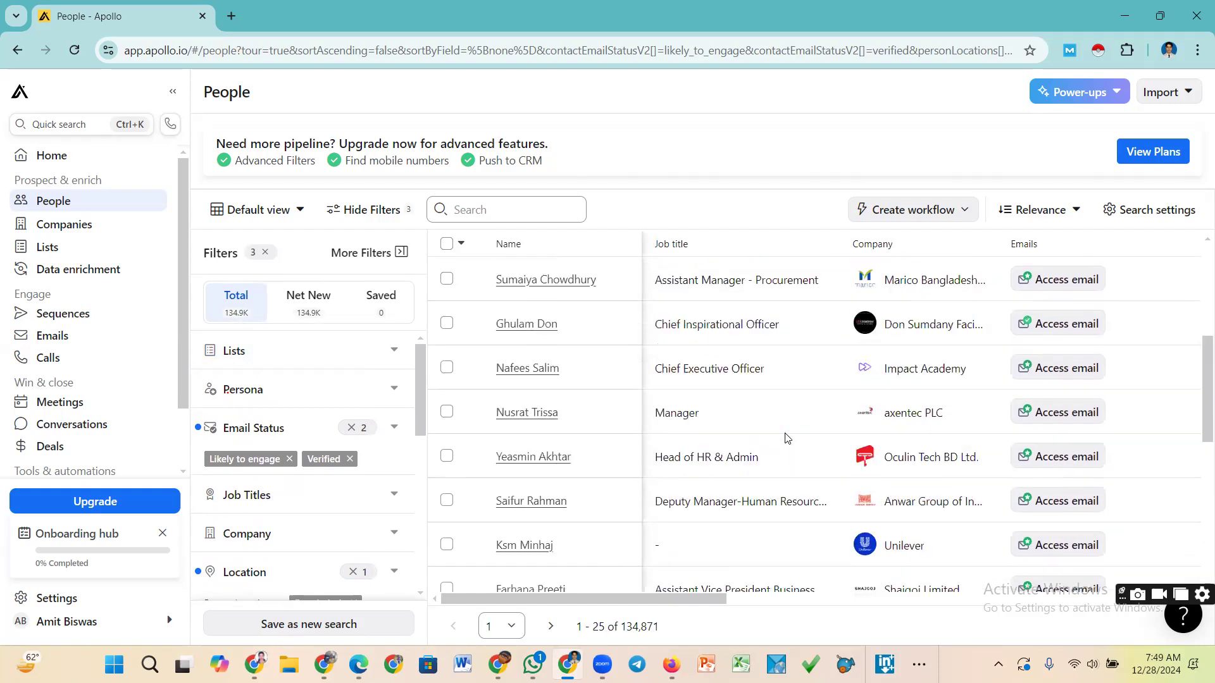
scroll(785, 437, "up", 4)
scroll(787, 438, "up", 1)
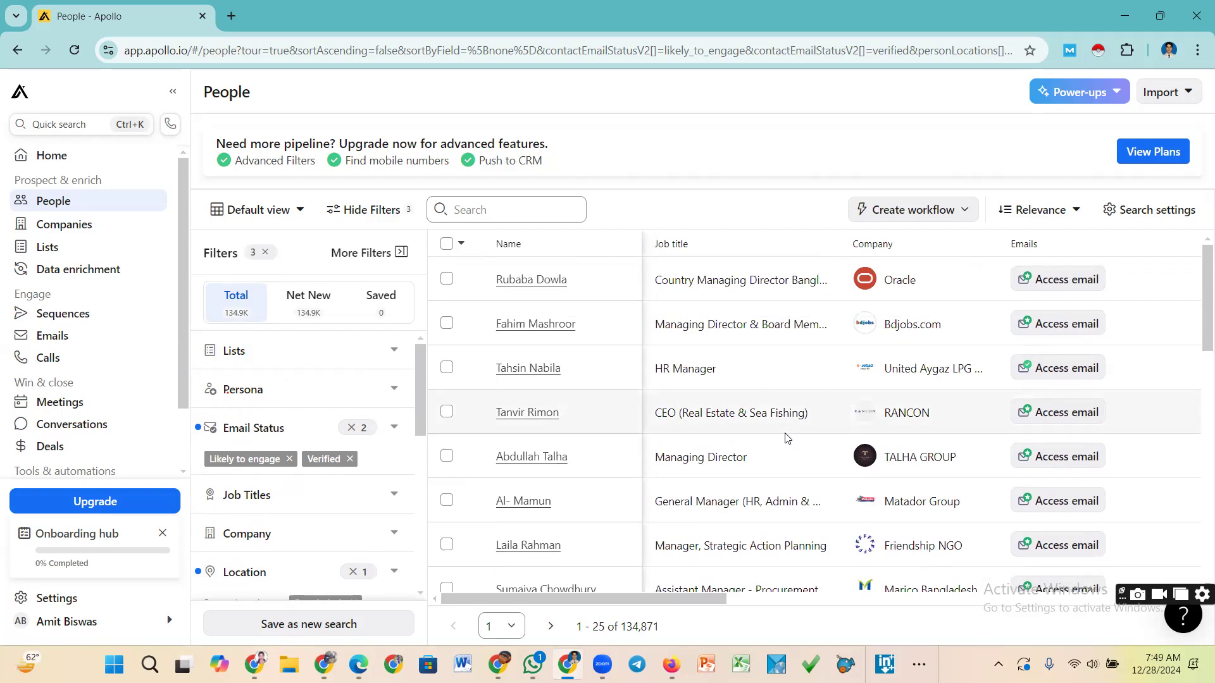
scroll(787, 438, "down", 10)
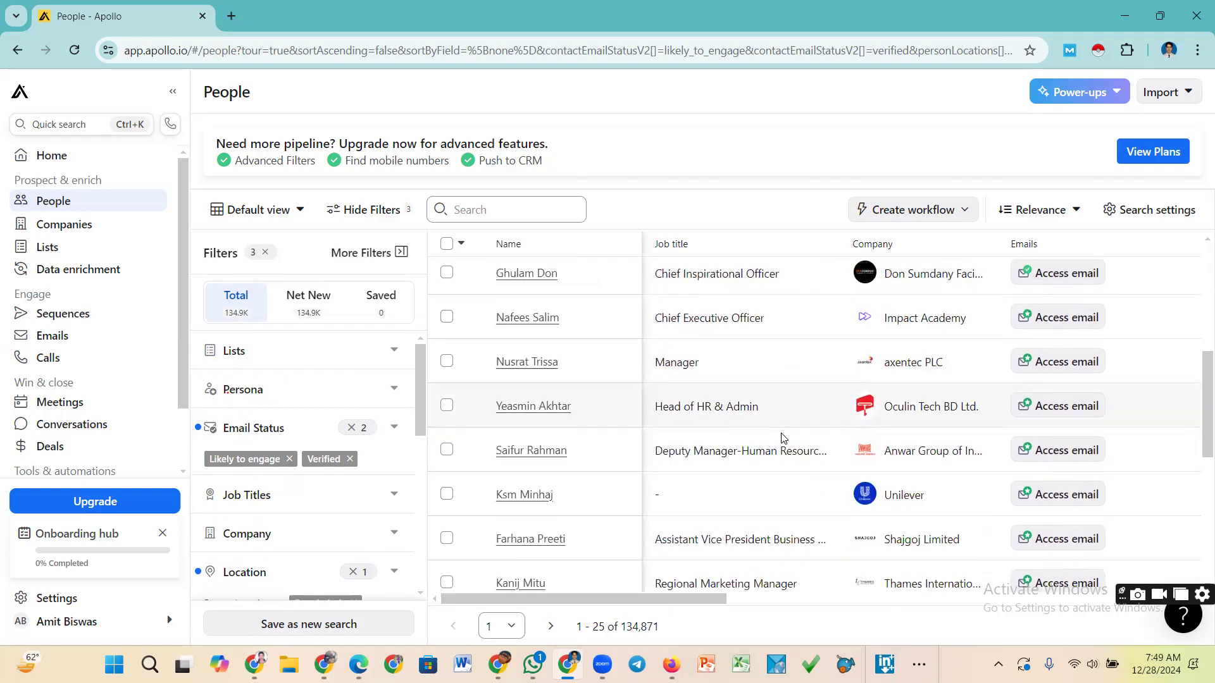
scroll(782, 433, "up", 10)
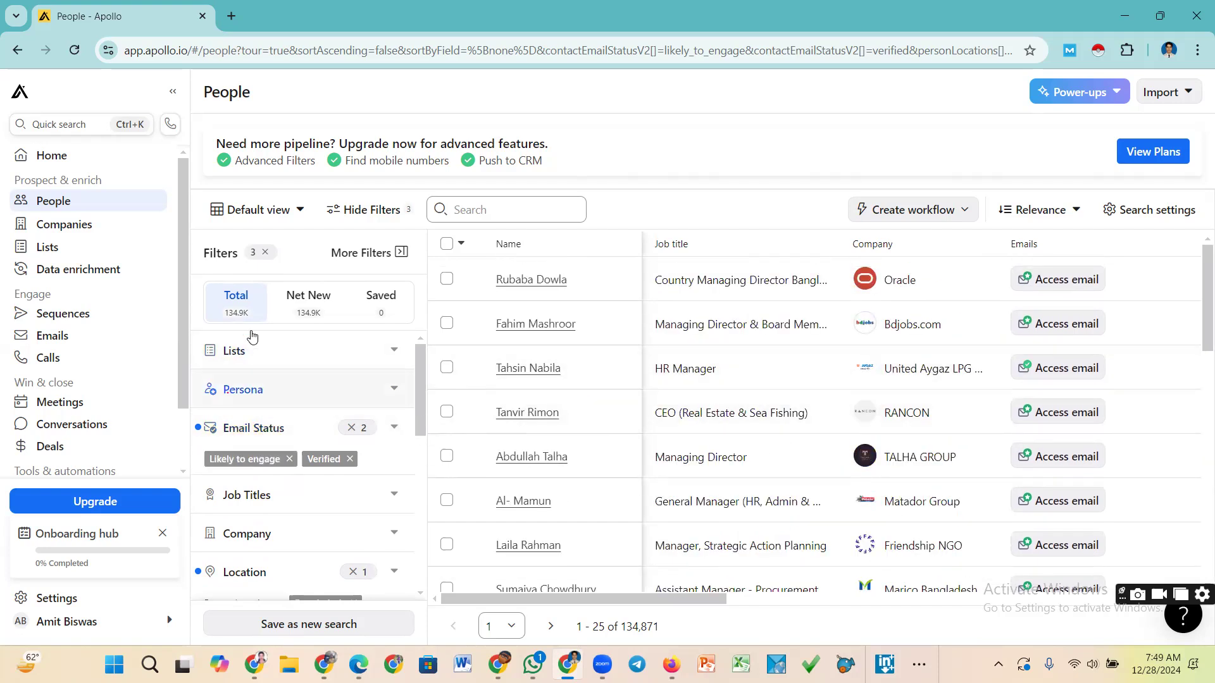
Include owner as a job title in the Job Titles filter, then collapse the filter
left_click_drag(421, 379, 423, 407)
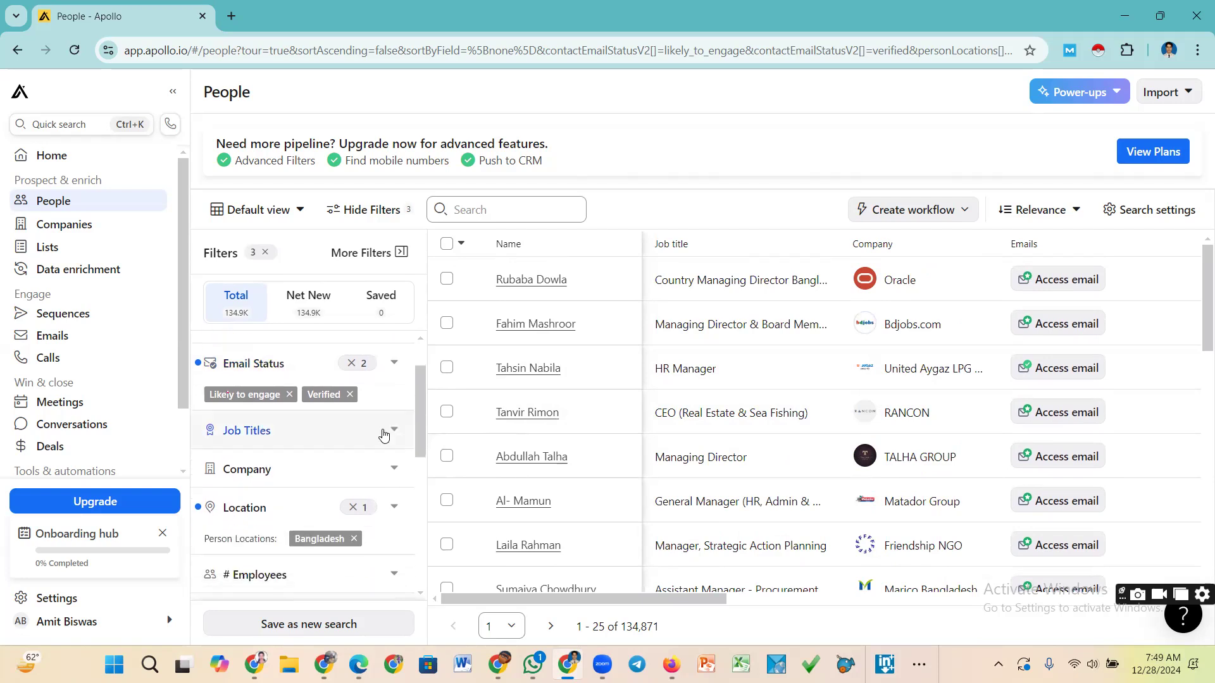
left_click(329, 445)
left_click(253, 514)
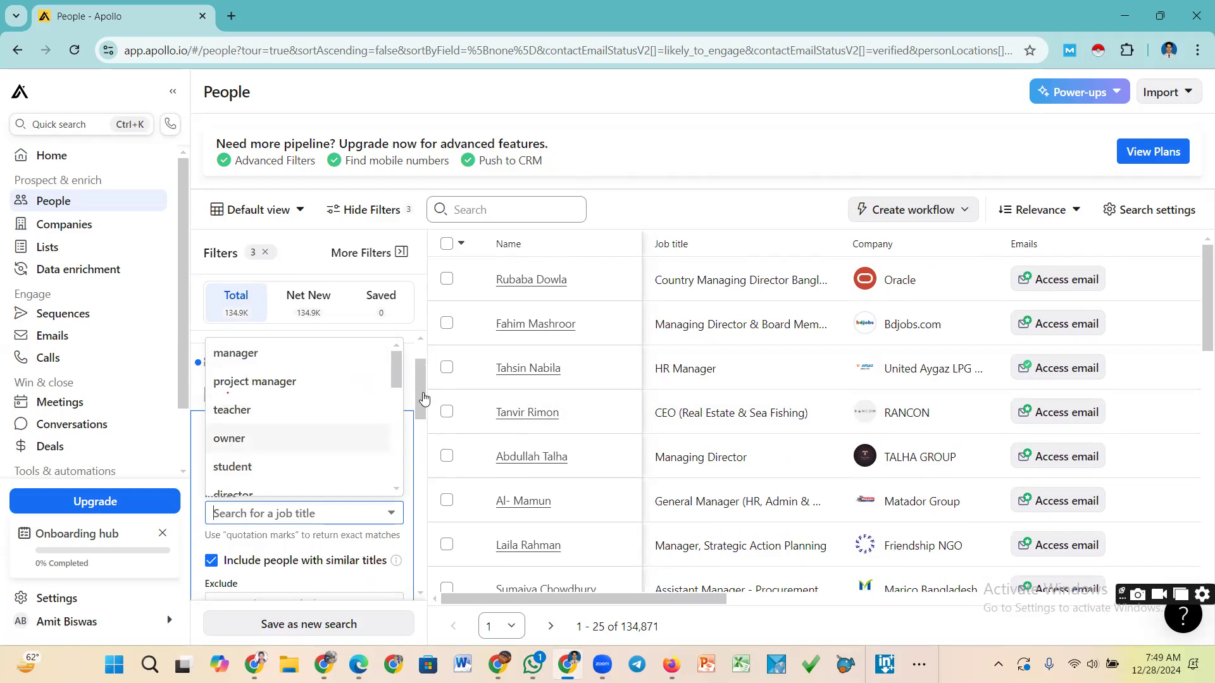
key("Return")
left_click_drag(420, 390, 419, 412)
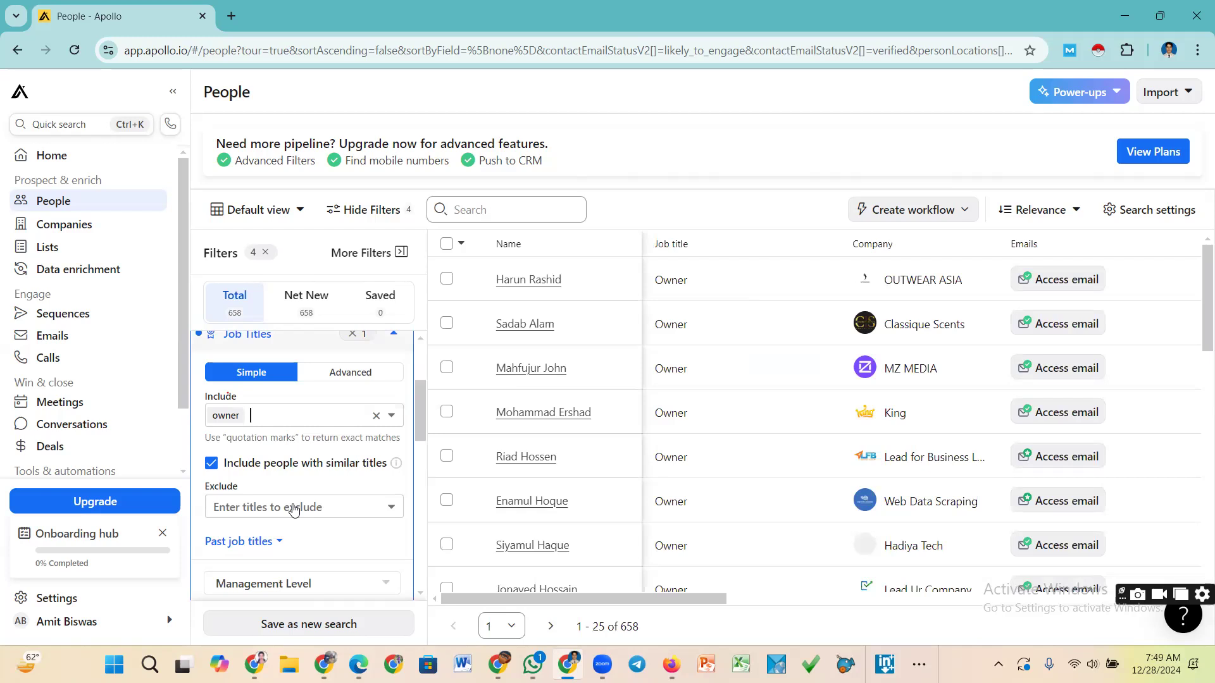
left_click_drag(420, 443, 416, 378)
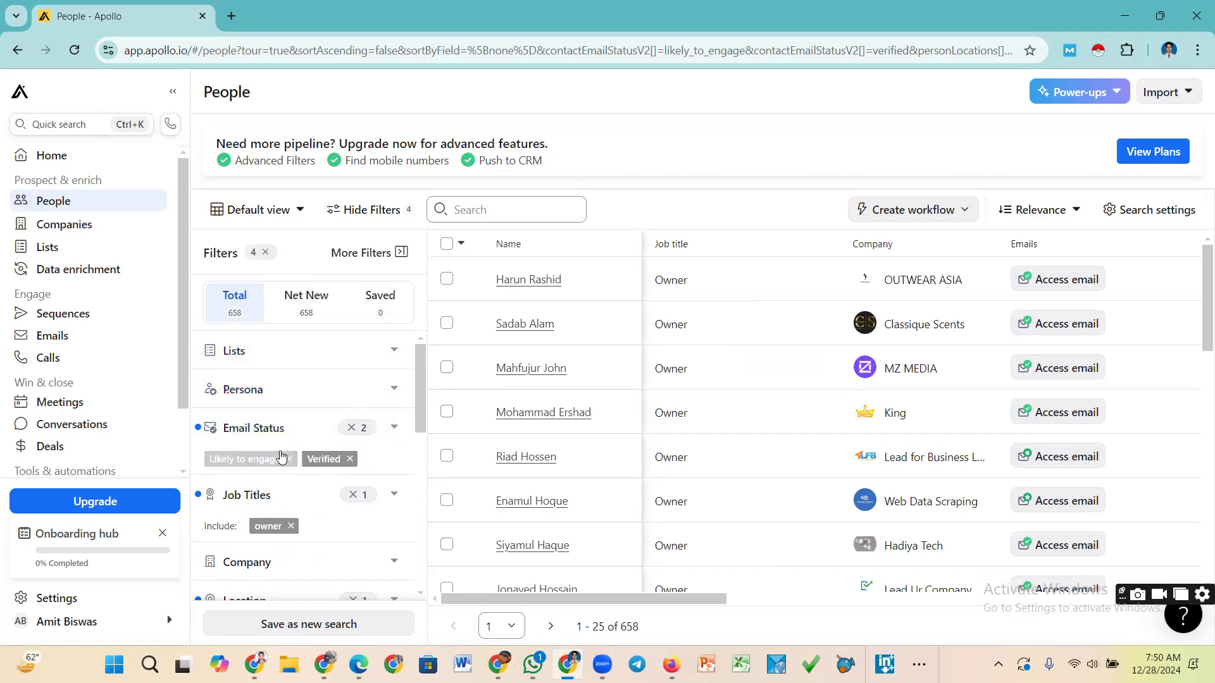
Review the applied email status, job title and location filters and look through the listed owners
scroll(281, 456, "down", 2)
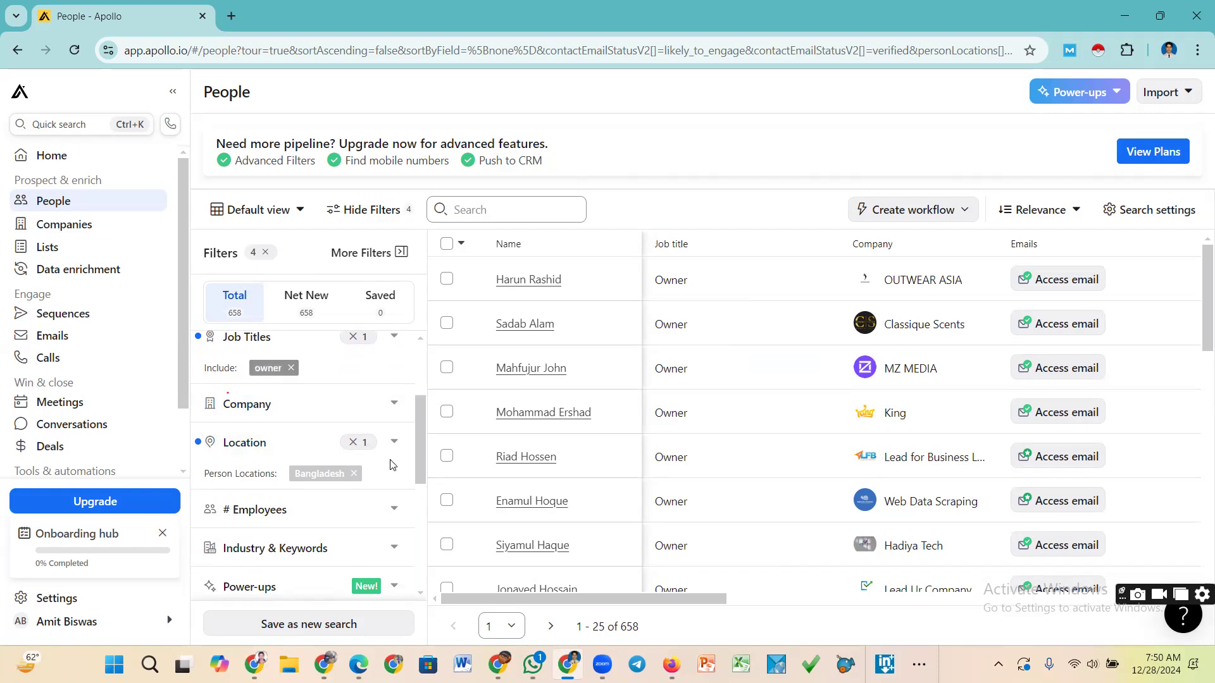
left_click_drag(416, 438, 422, 341)
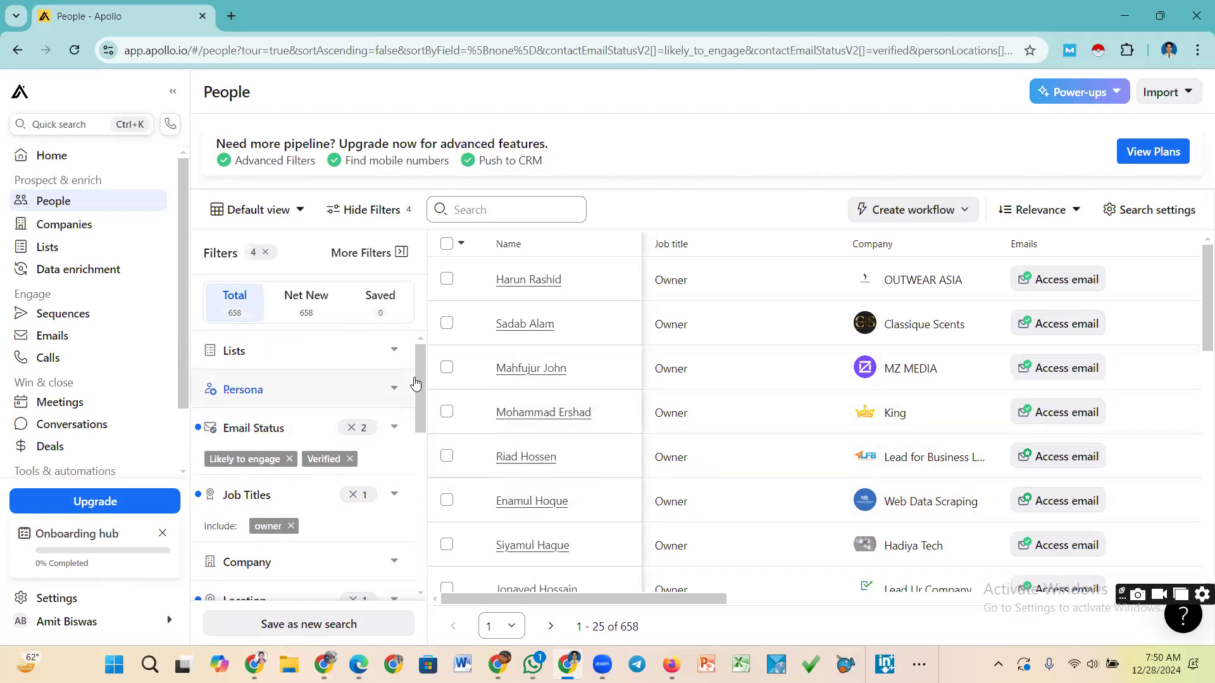
scroll(420, 394, "down", 1)
scroll(424, 389, "up", 1)
scroll(420, 400, "down", 1)
scroll(421, 371, "up", 1)
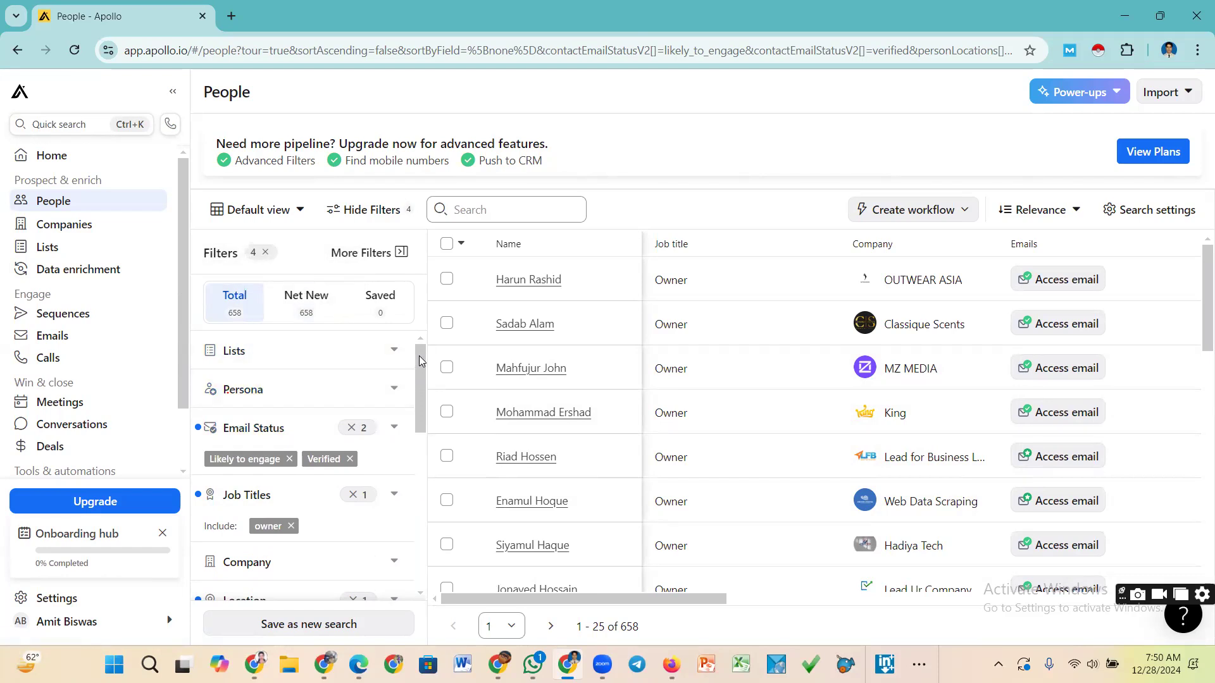
mouse_move(419, 353)
left_mouse_down()
mouse_move(420, 382)
mouse_move(422, 350)
left_mouse_up()
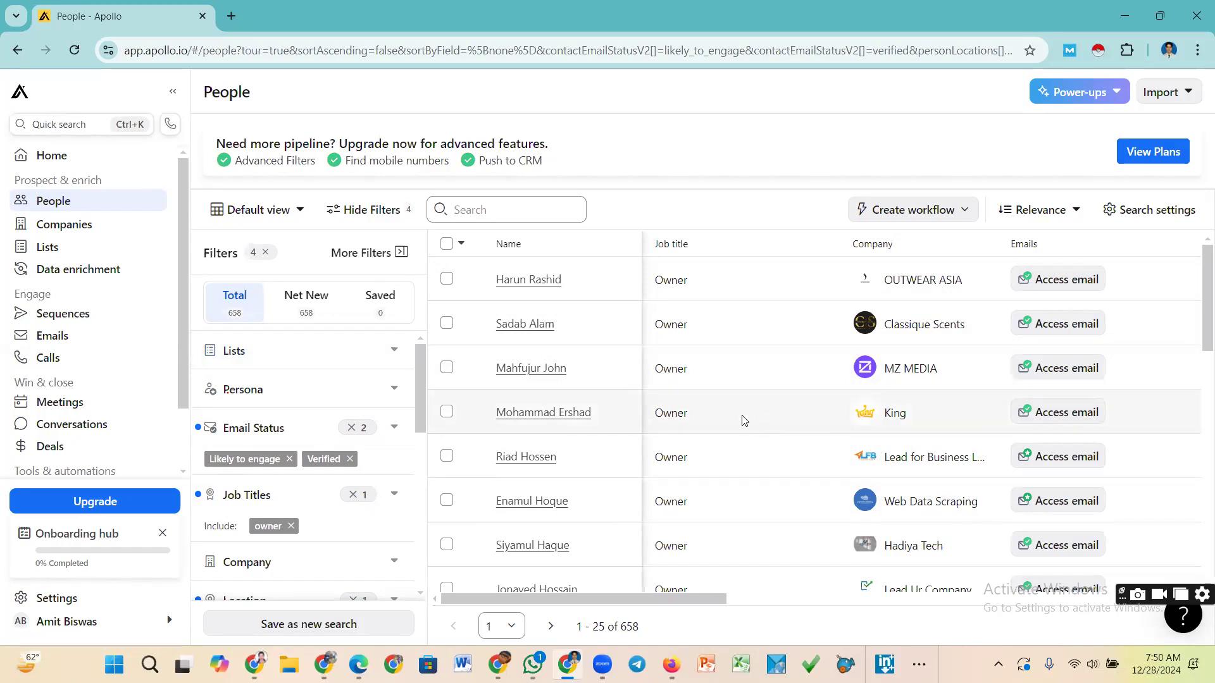
scroll(748, 412, "down", 10)
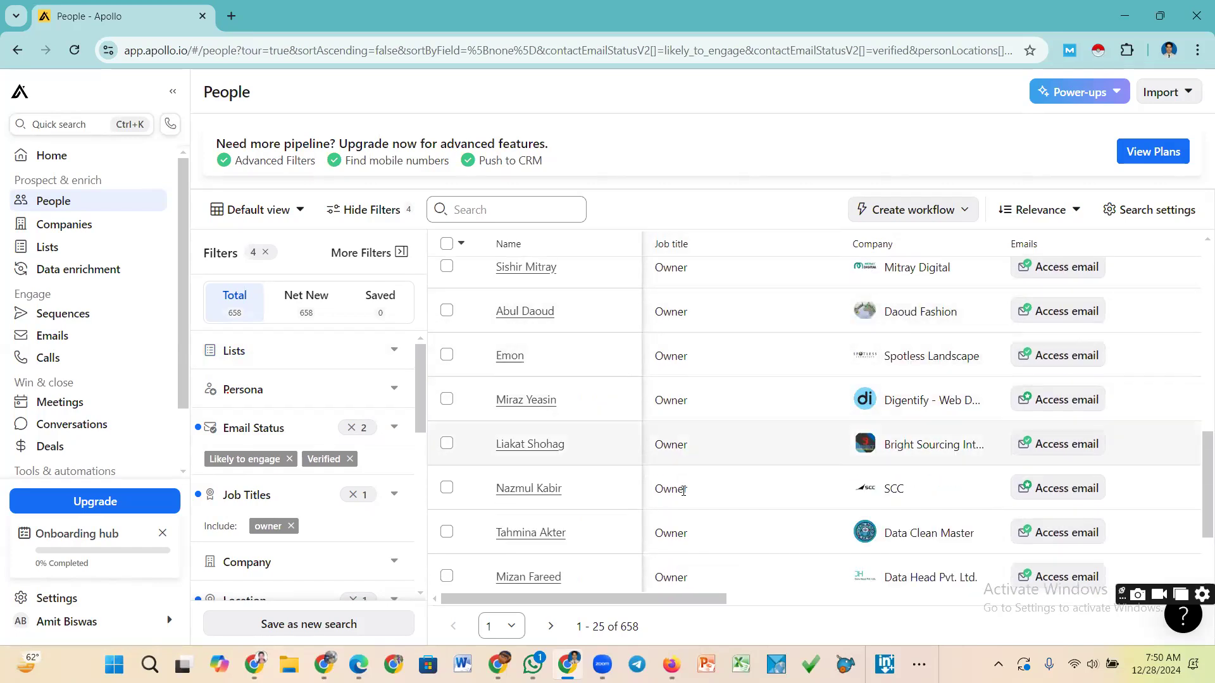
scroll(680, 347, "down", 3)
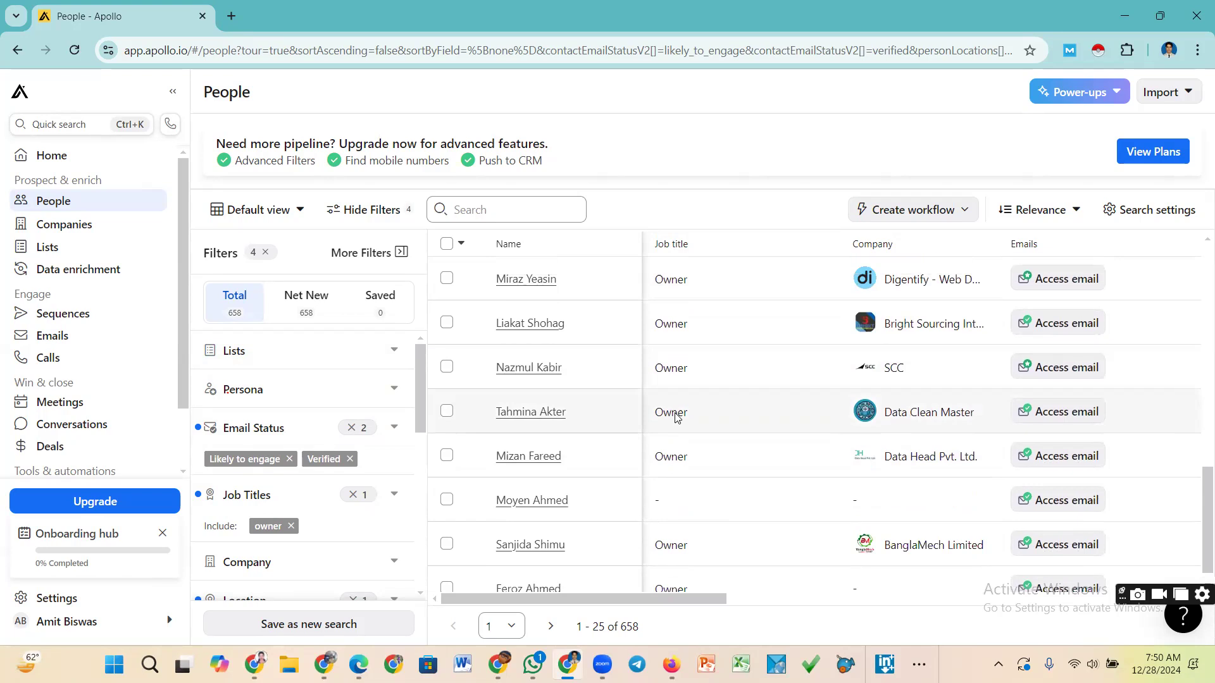
scroll(672, 415, "up", 13)
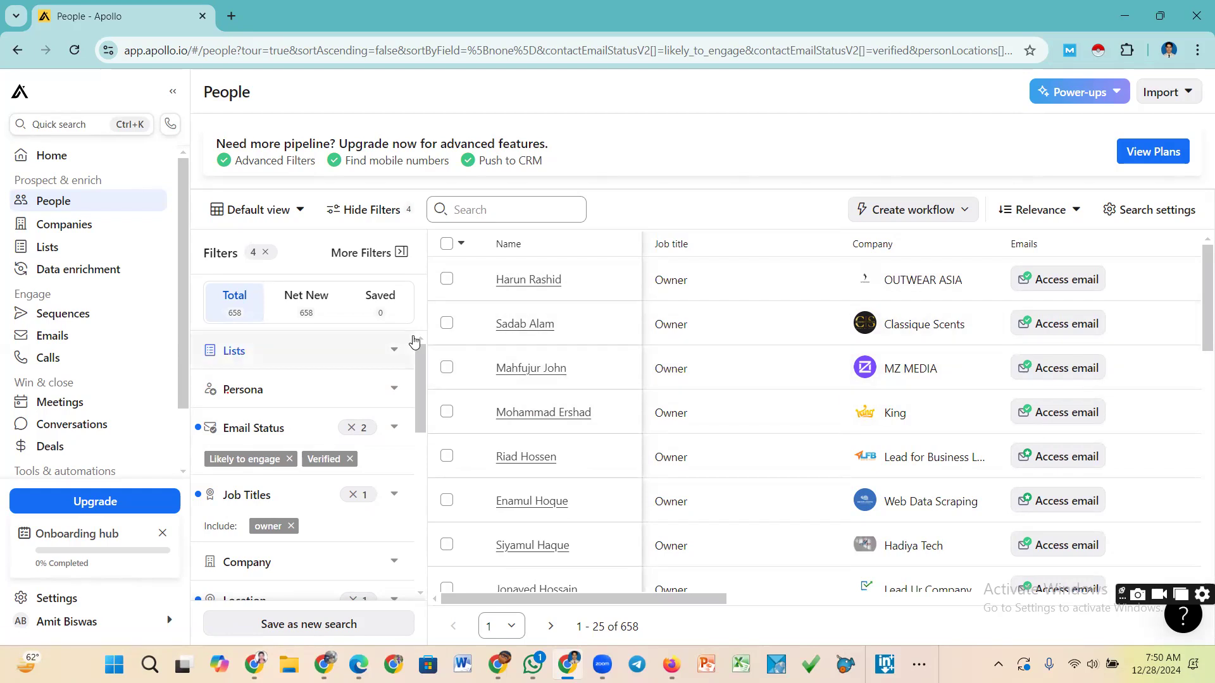
Open the bulk selection options for the owner results and set the number of people to 24
left_click(447, 245)
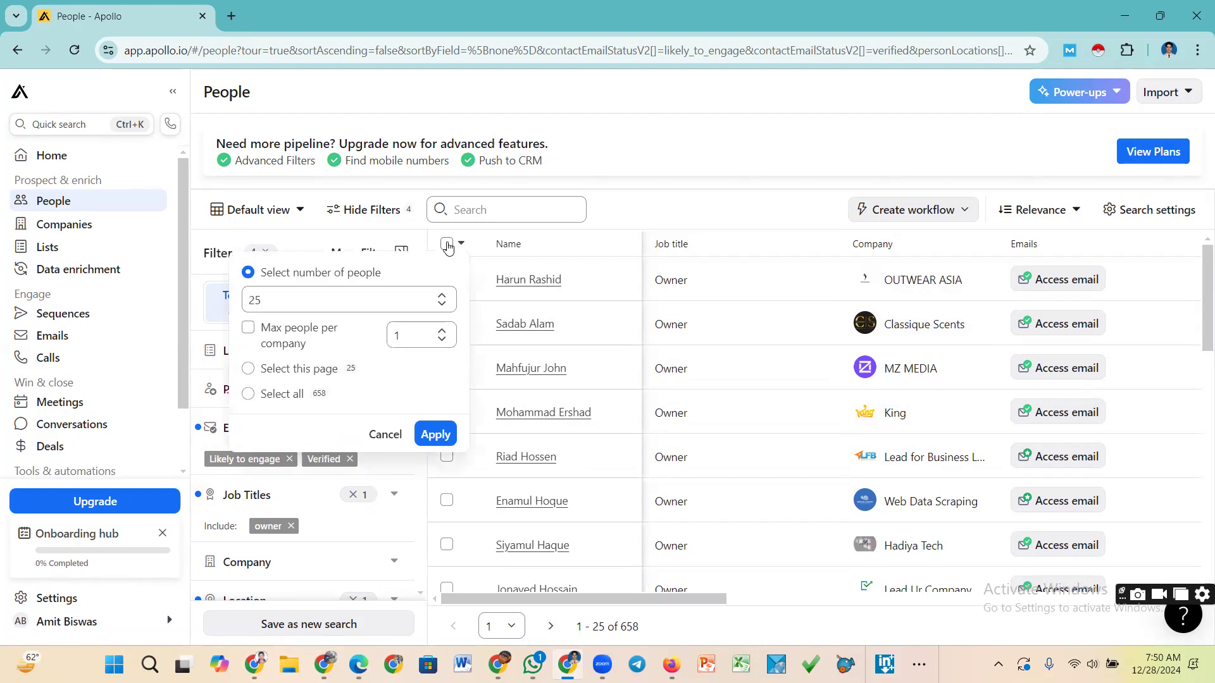
left_click(449, 247)
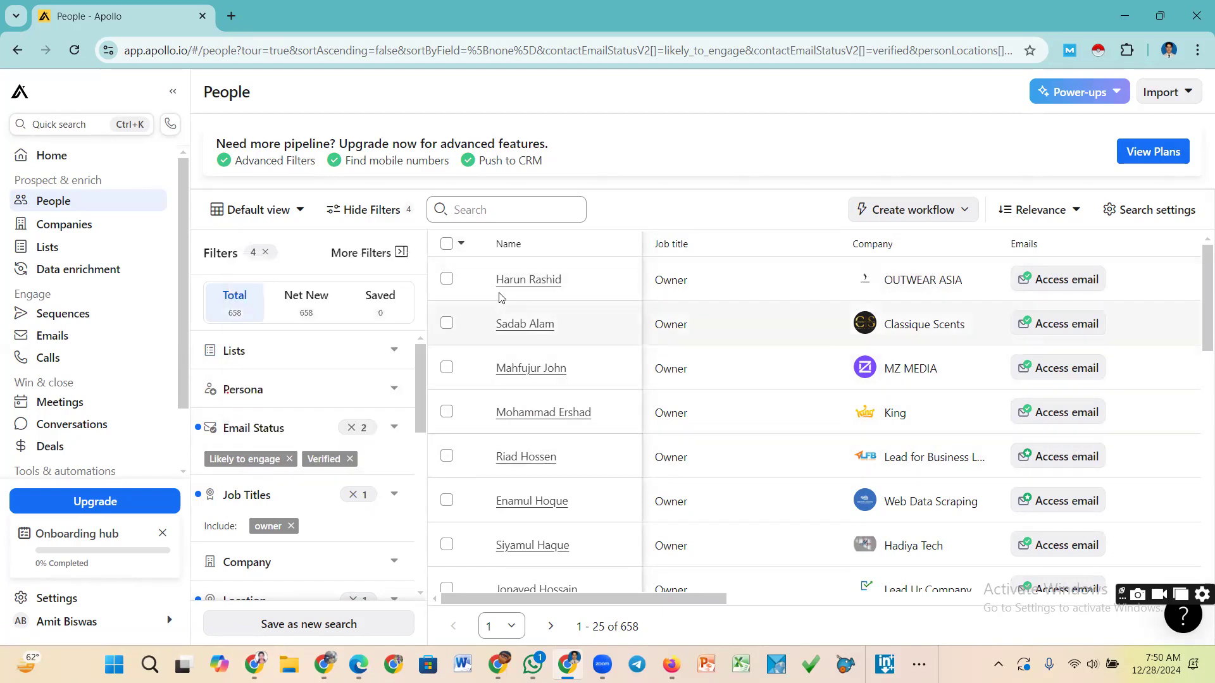
left_click(446, 247)
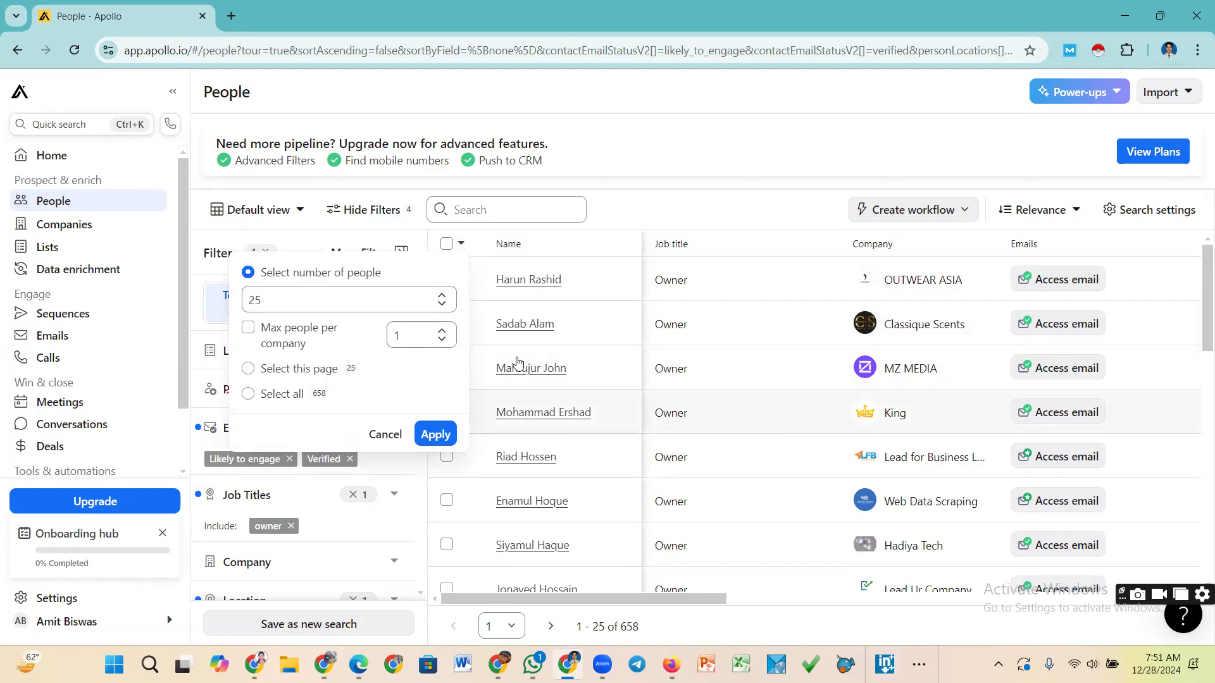
left_click(297, 299)
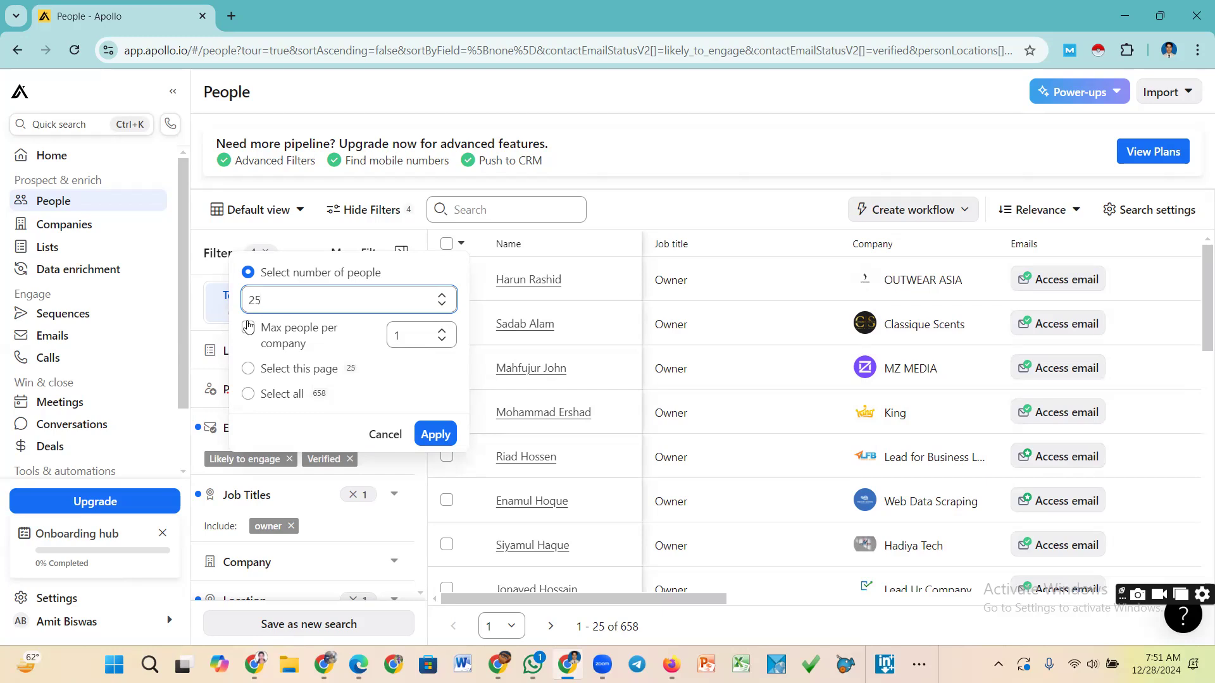
left_click_drag(281, 300, 231, 307)
left_click(346, 301)
left_click(442, 305)
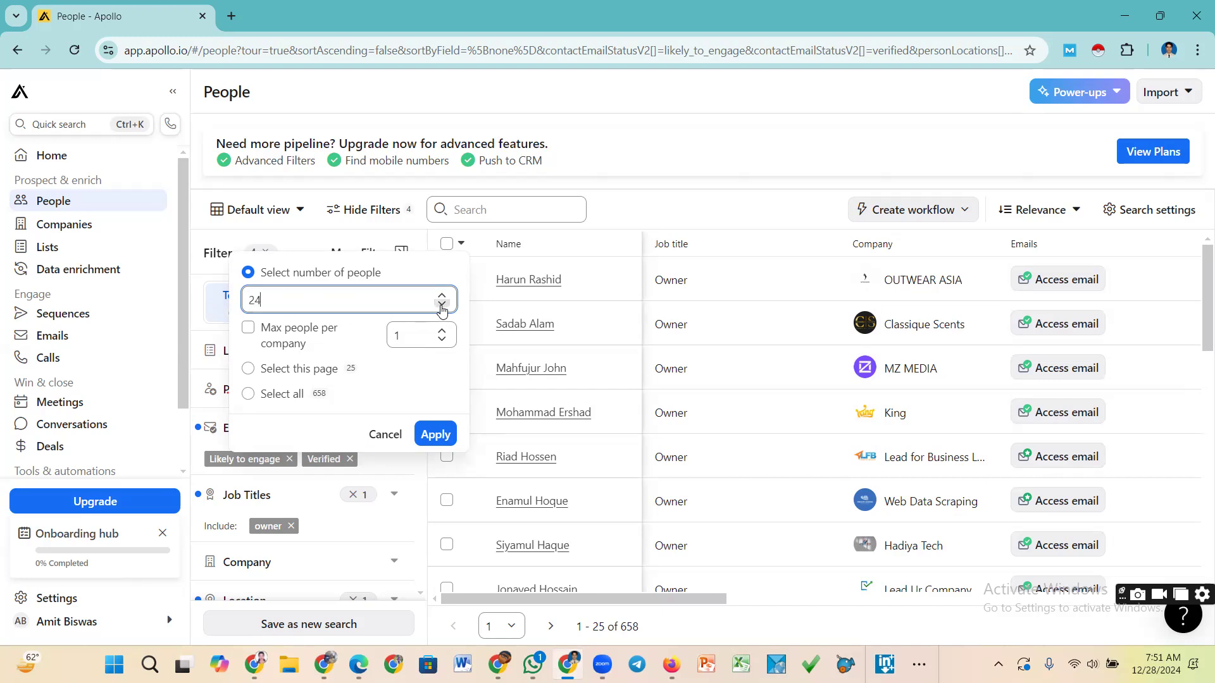
Try raising the number of people to select and lower it back to 24
left_click(442, 297)
left_click(443, 297)
left_click(443, 297)
left_click(442, 298)
left_click(441, 305)
left_click(442, 305)
left_click(442, 305)
left_click(442, 305)
Apply the bulk selection of 24 people and check the ticked rows down to the end of the page
left_click(435, 436)
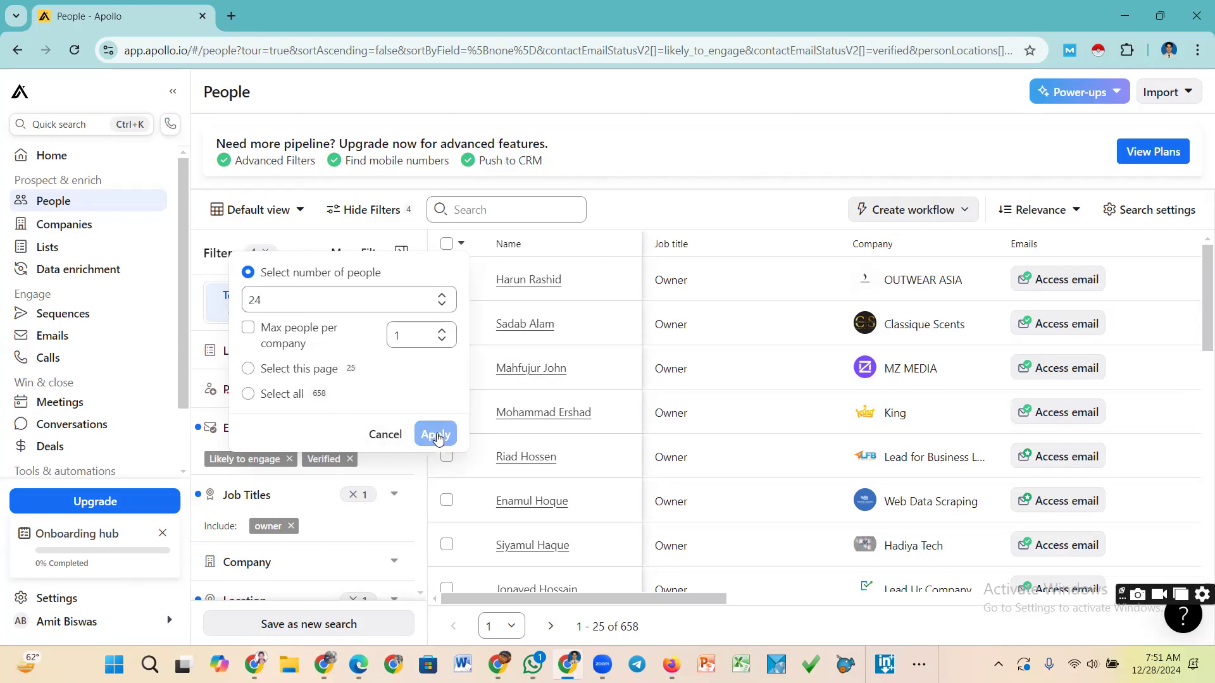
left_click(218, 435)
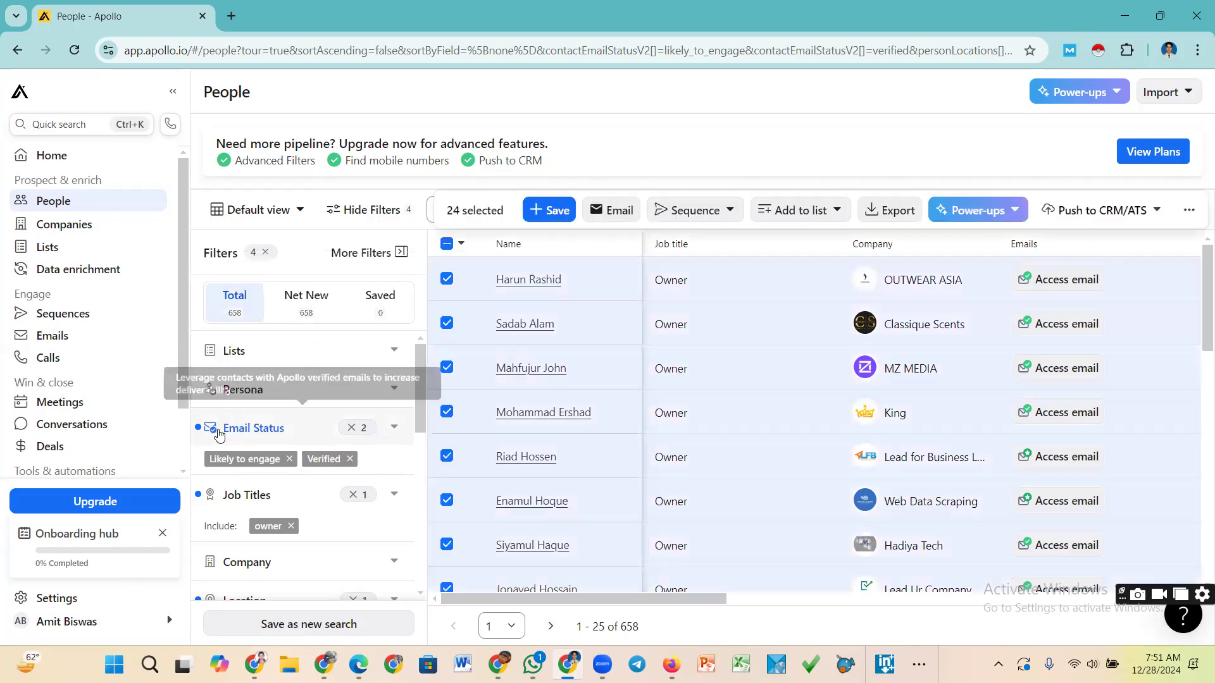
scroll(506, 332, "down", 10)
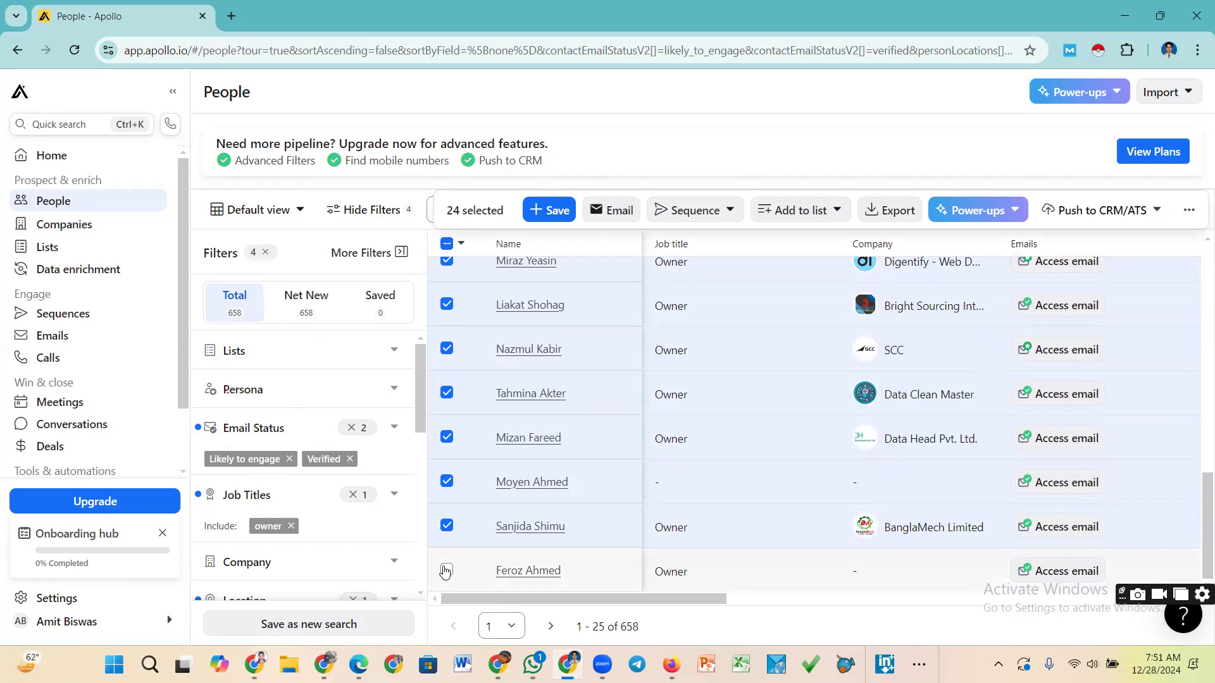
Look through the ticked owner rows again to check which people are in the bulk selection
scroll(471, 424, "up", 10)
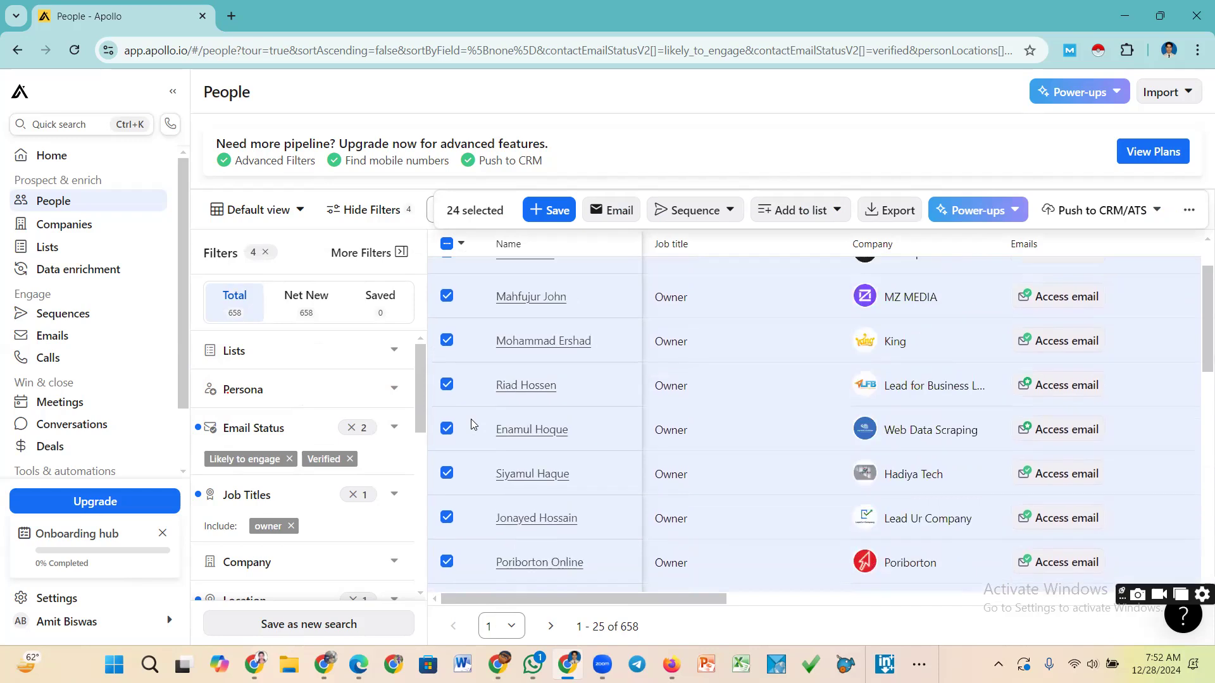
scroll(468, 545, "down", 5)
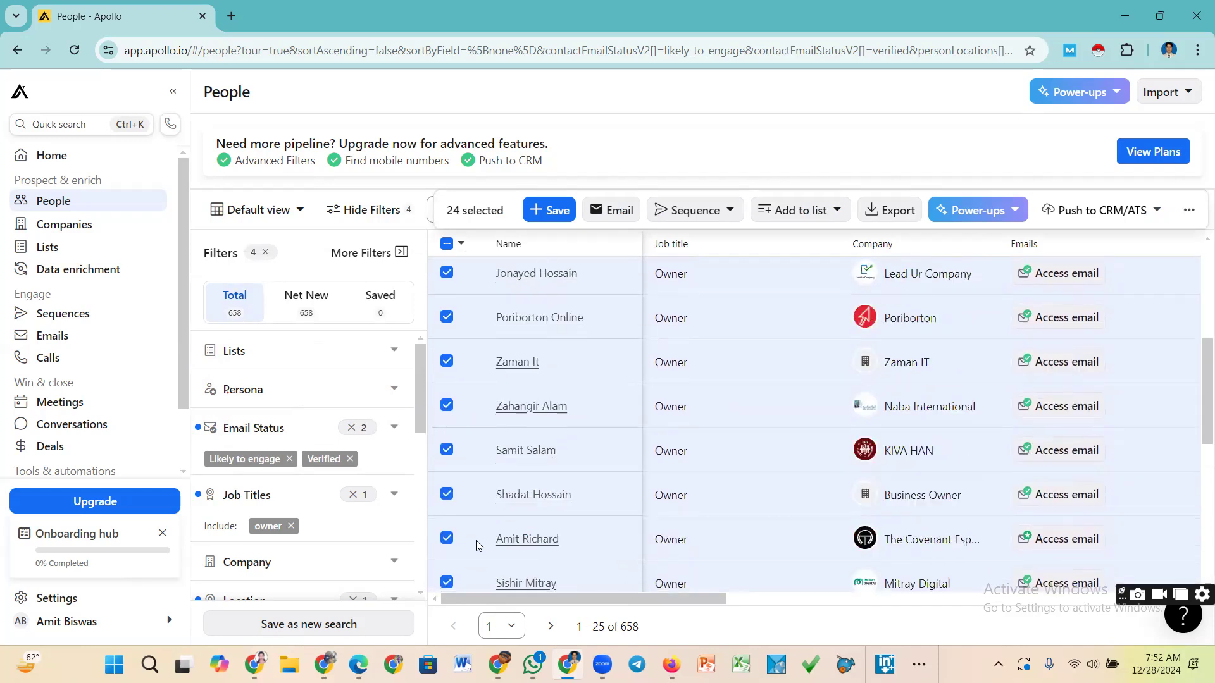
scroll(475, 545, "down", 5)
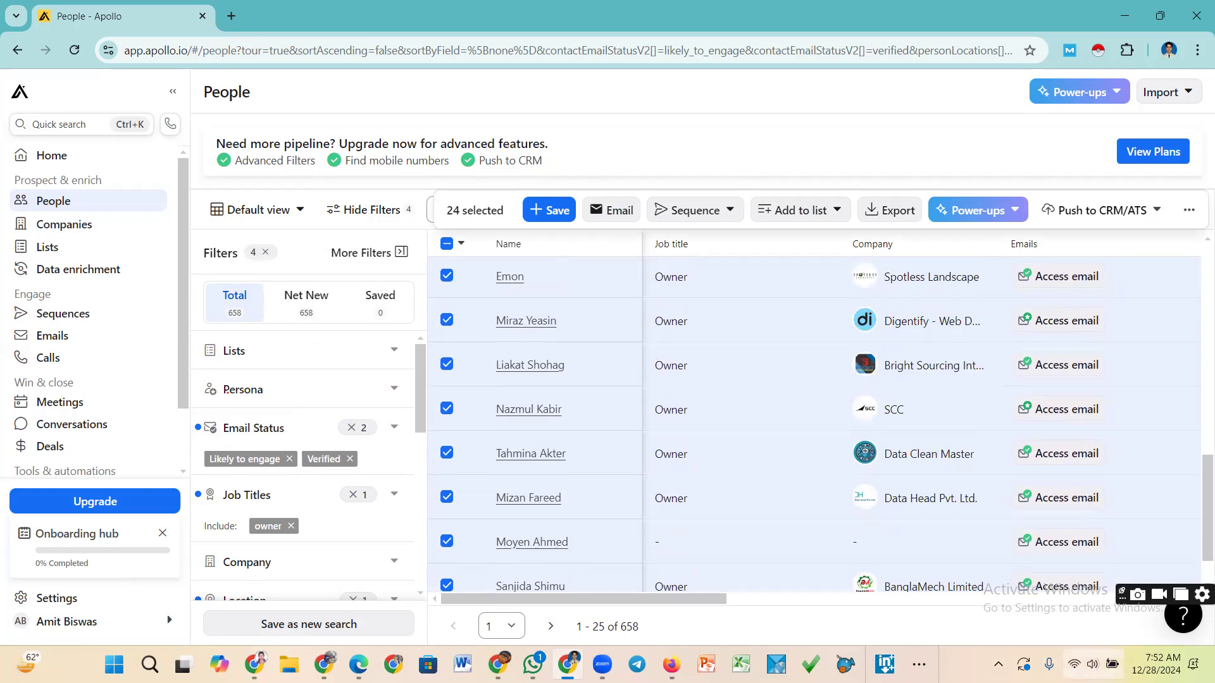
left_click(999, 665)
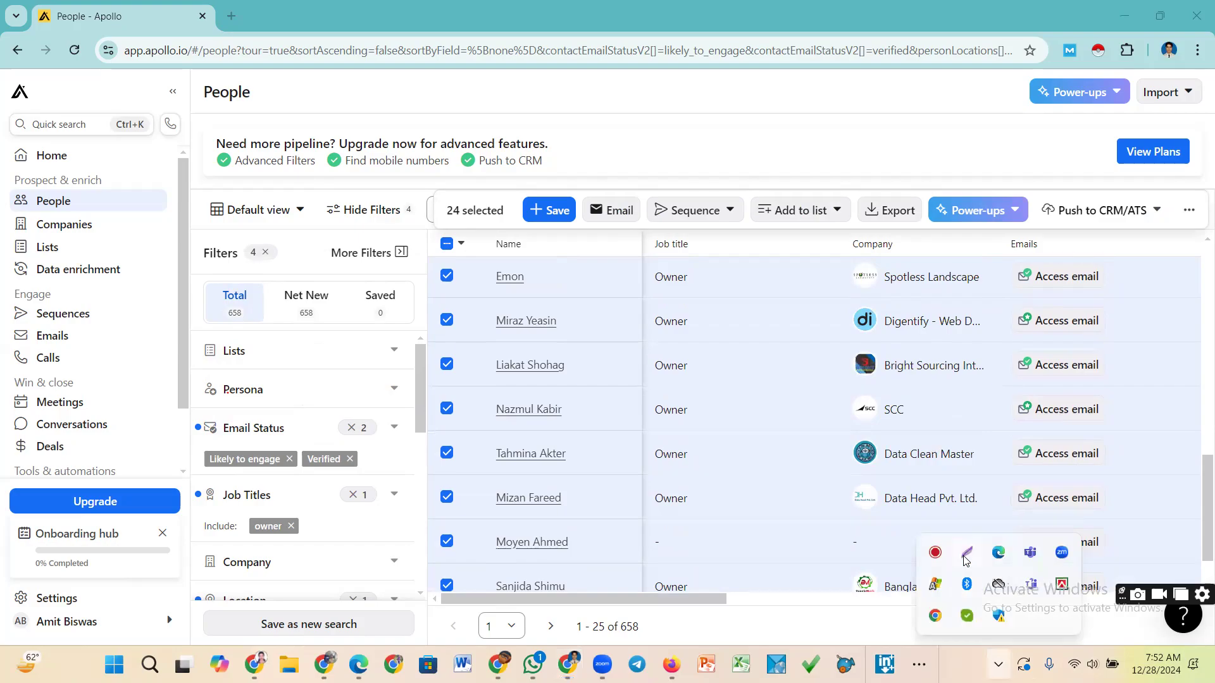
left_click(966, 582)
mouse_move(191, 267)
left_mouse_down()
mouse_move(211, 334)
mouse_move(432, 339)
left_mouse_up()
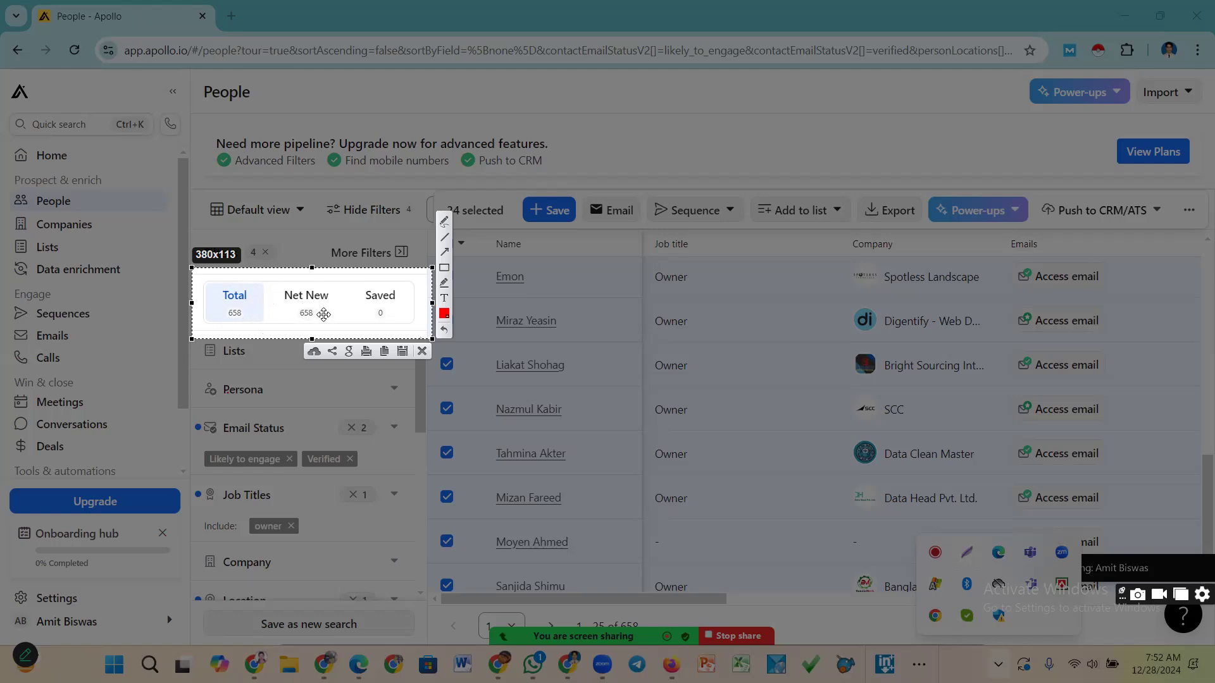
left_click(422, 351)
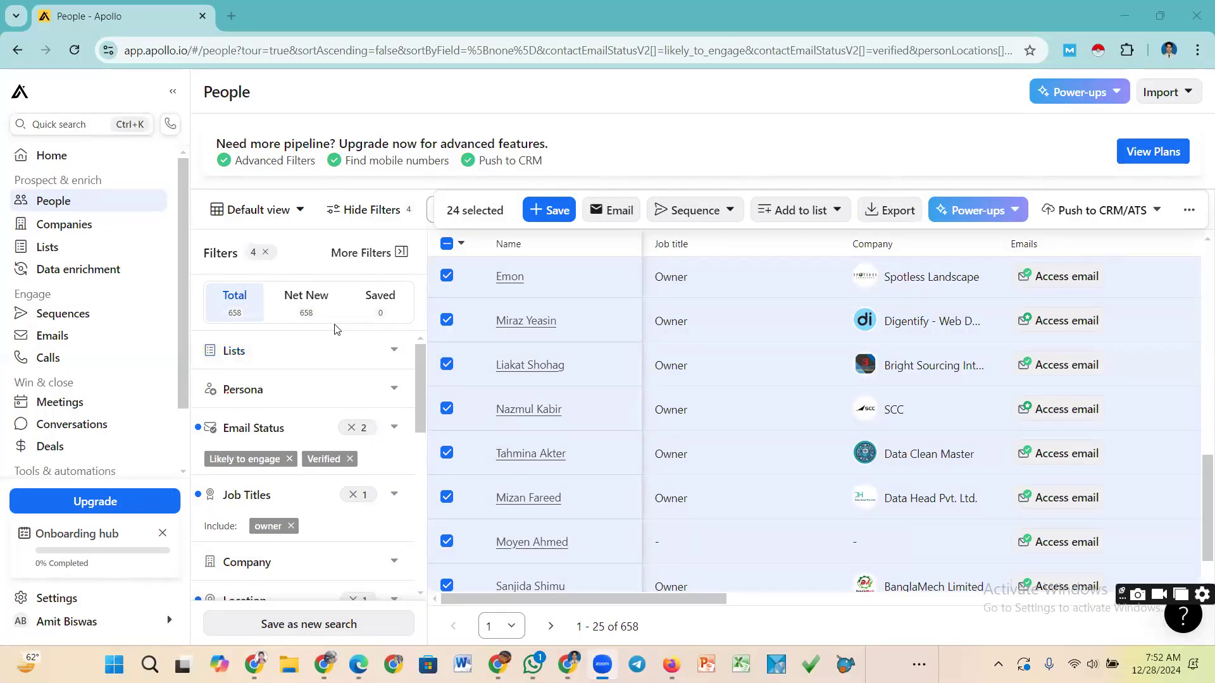
Compare the Net New and Total views of the owner results and leave the results on Net New
left_click(308, 302)
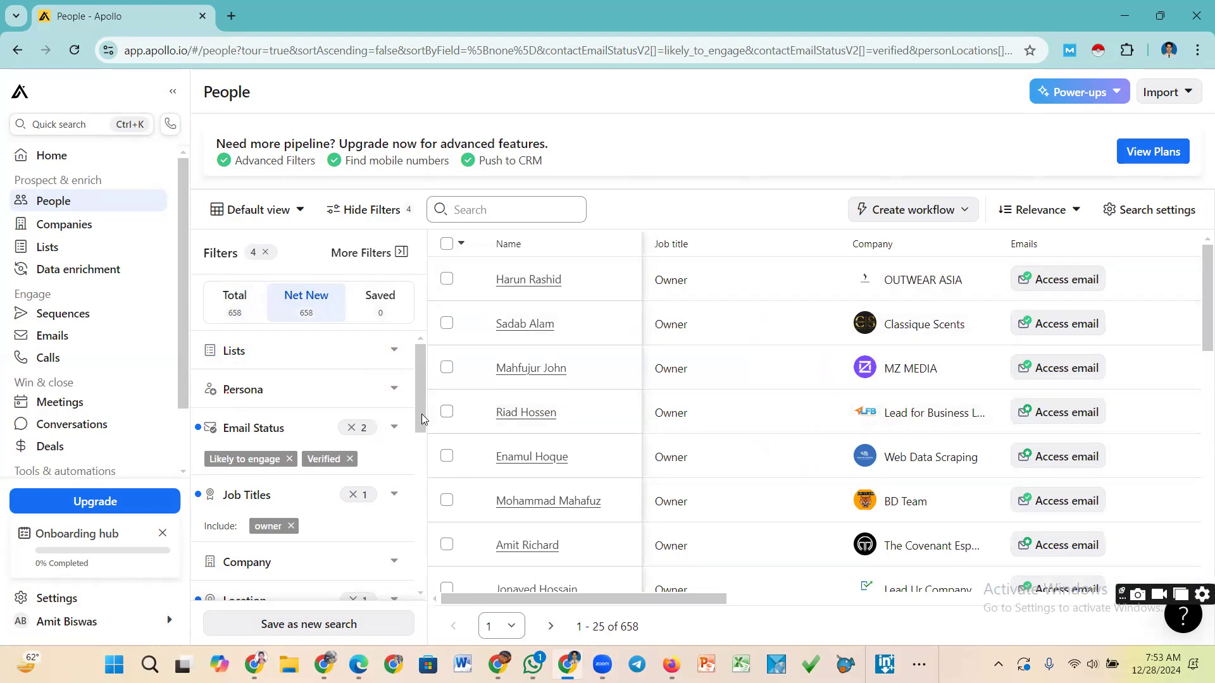
left_click(232, 298)
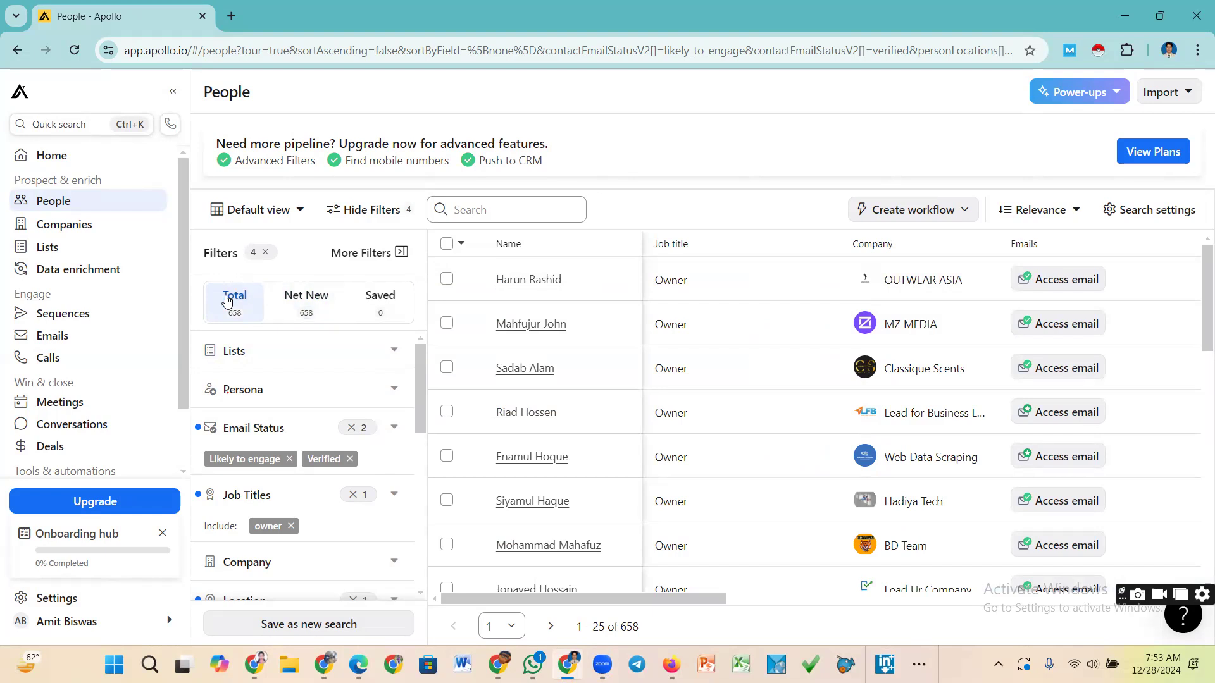
left_click(306, 305)
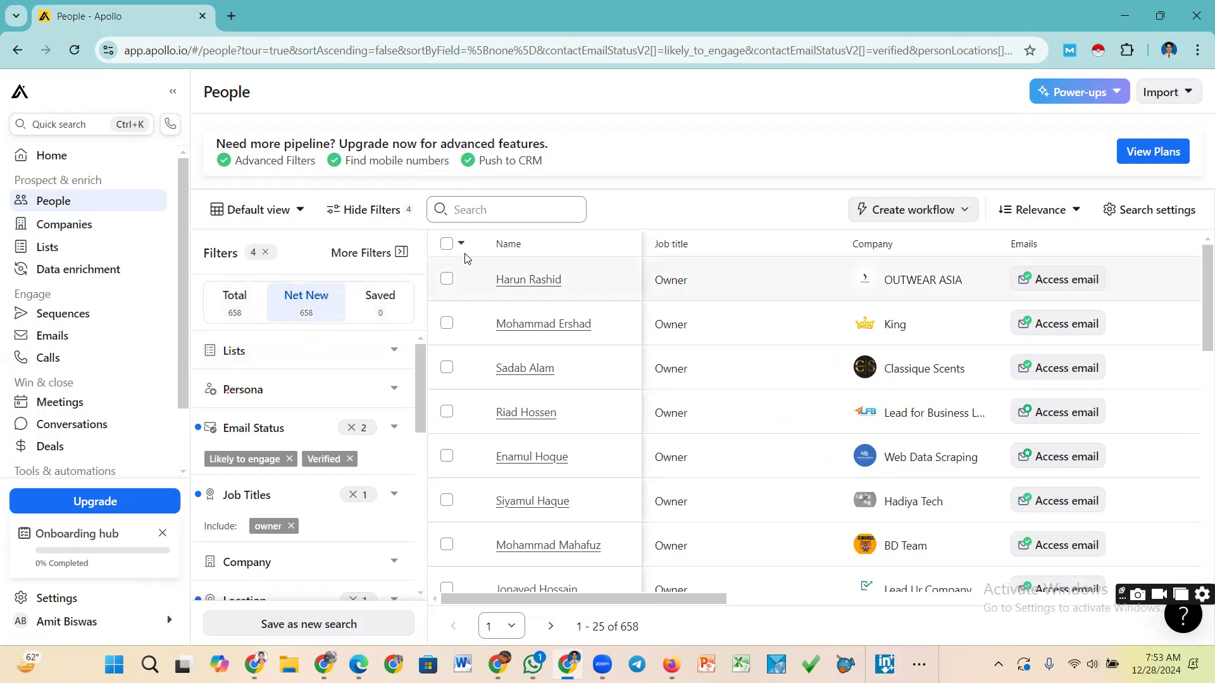
Bulk-select 24 people from the Net New owner results
left_click(446, 244)
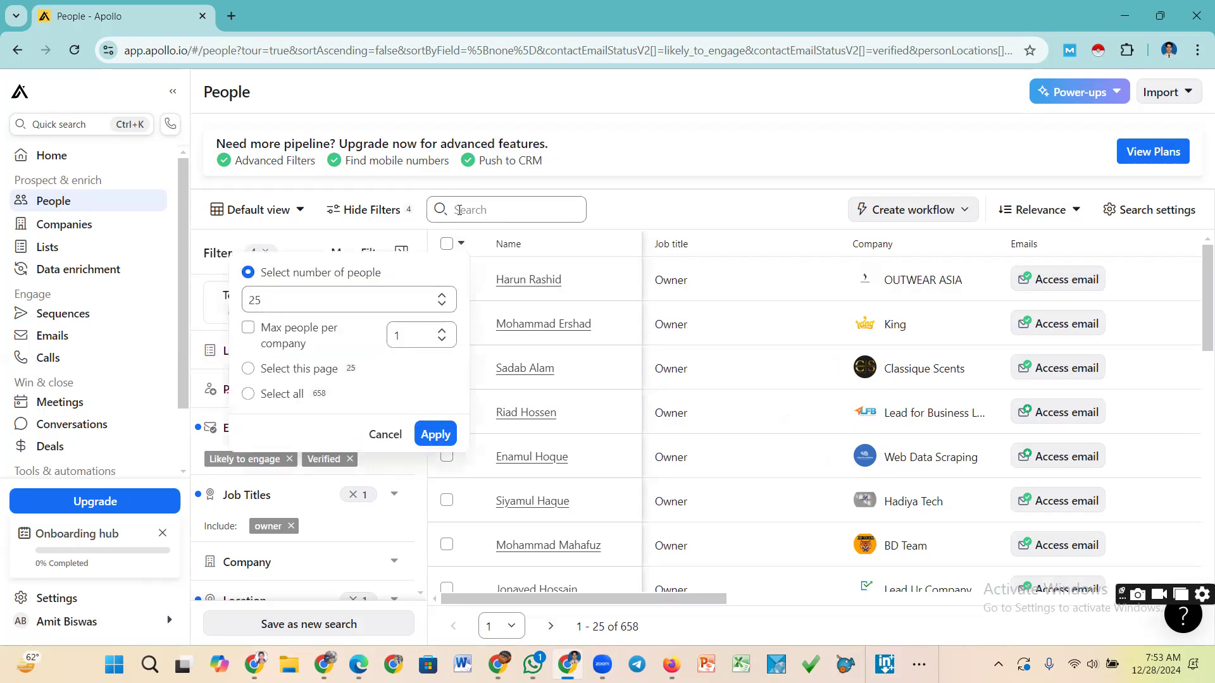
left_click(442, 305)
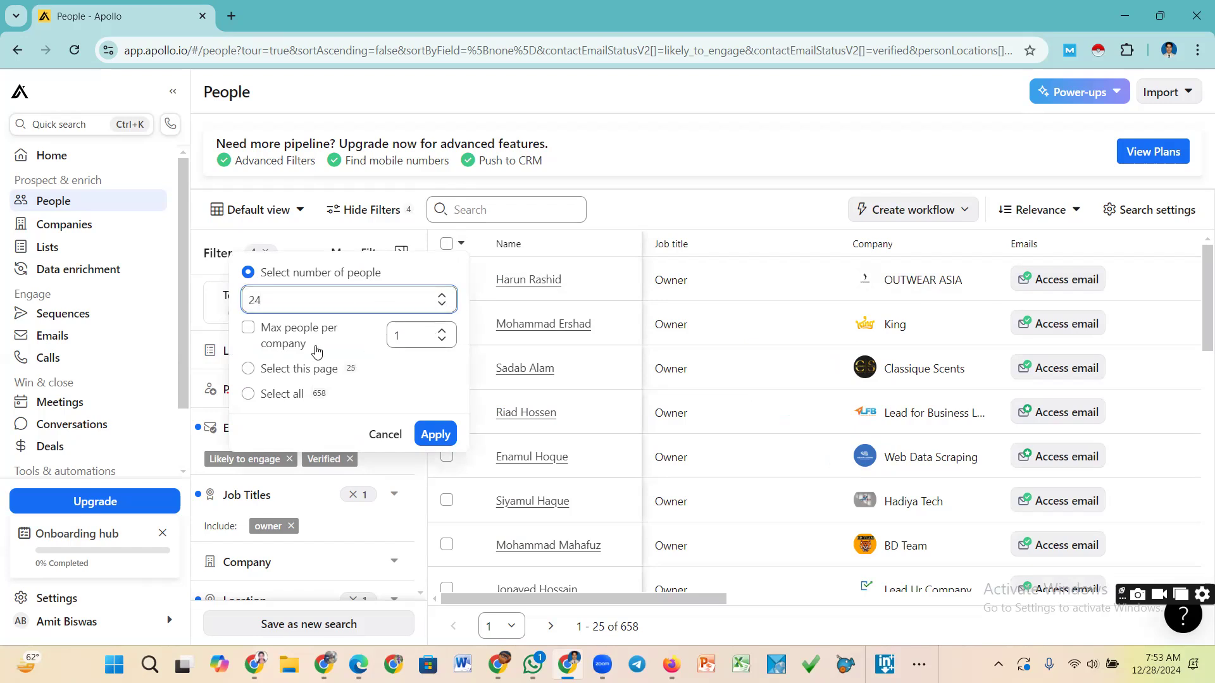
left_click(447, 436)
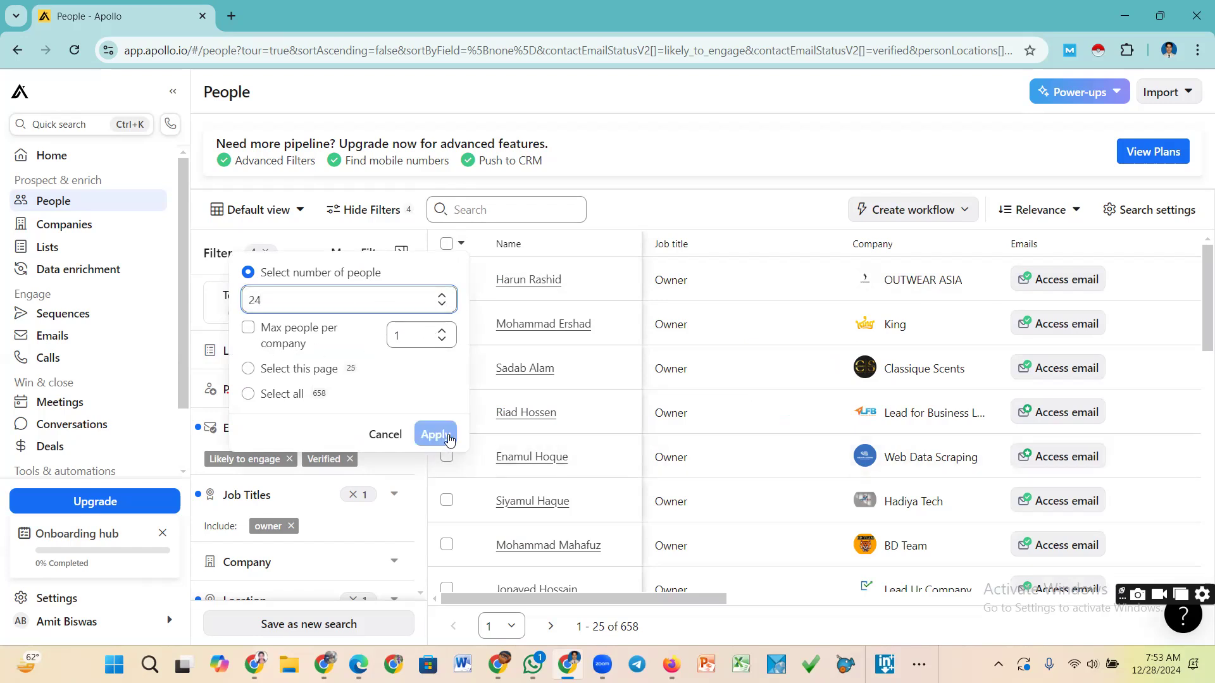
left_click(264, 467)
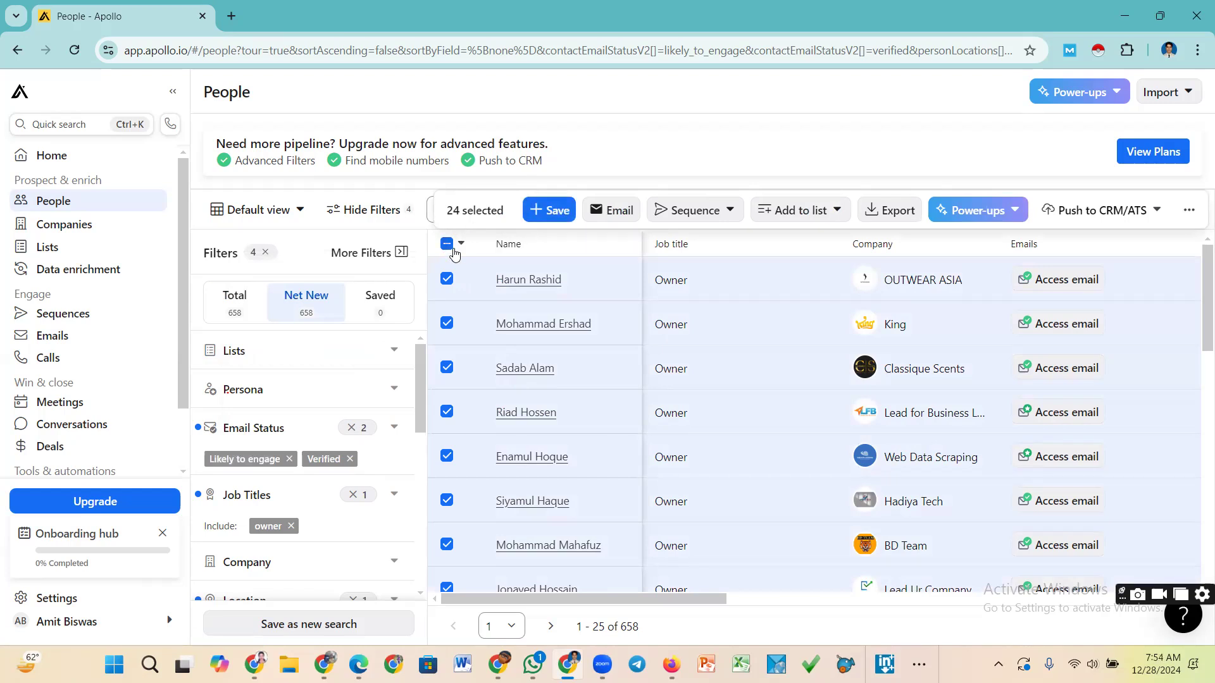
Reopen the bulk selection options, set the number of people to 5 and apply the selection
left_click(447, 247)
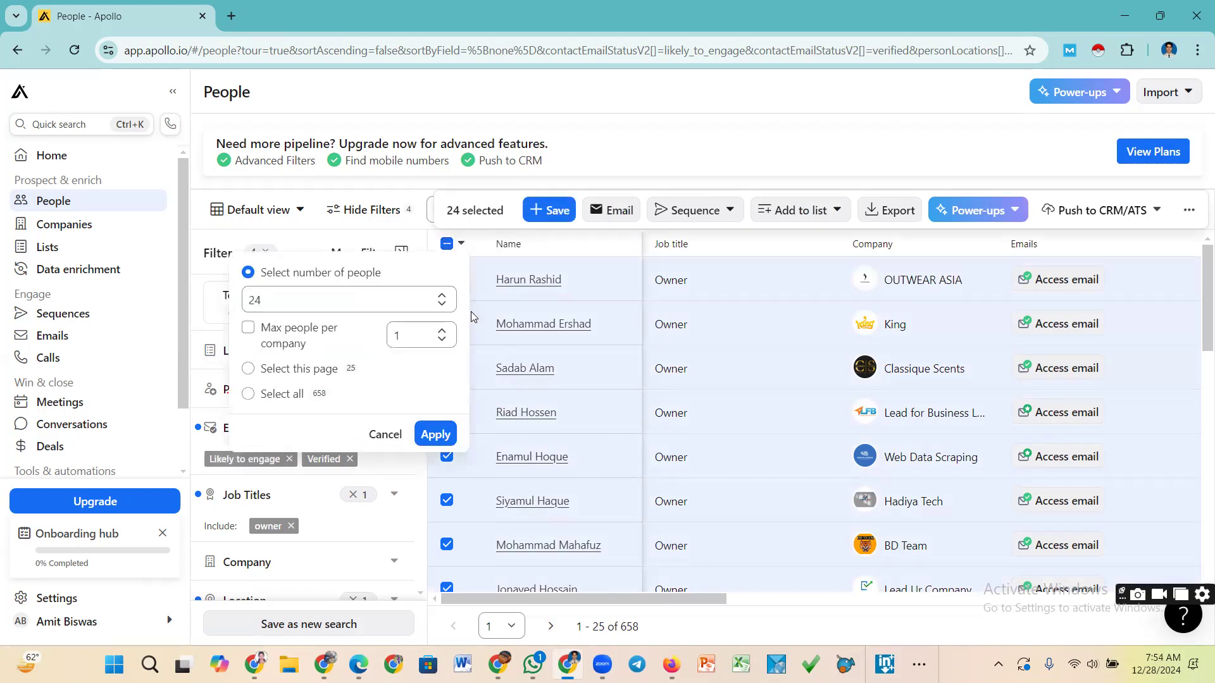
double_click(255, 301)
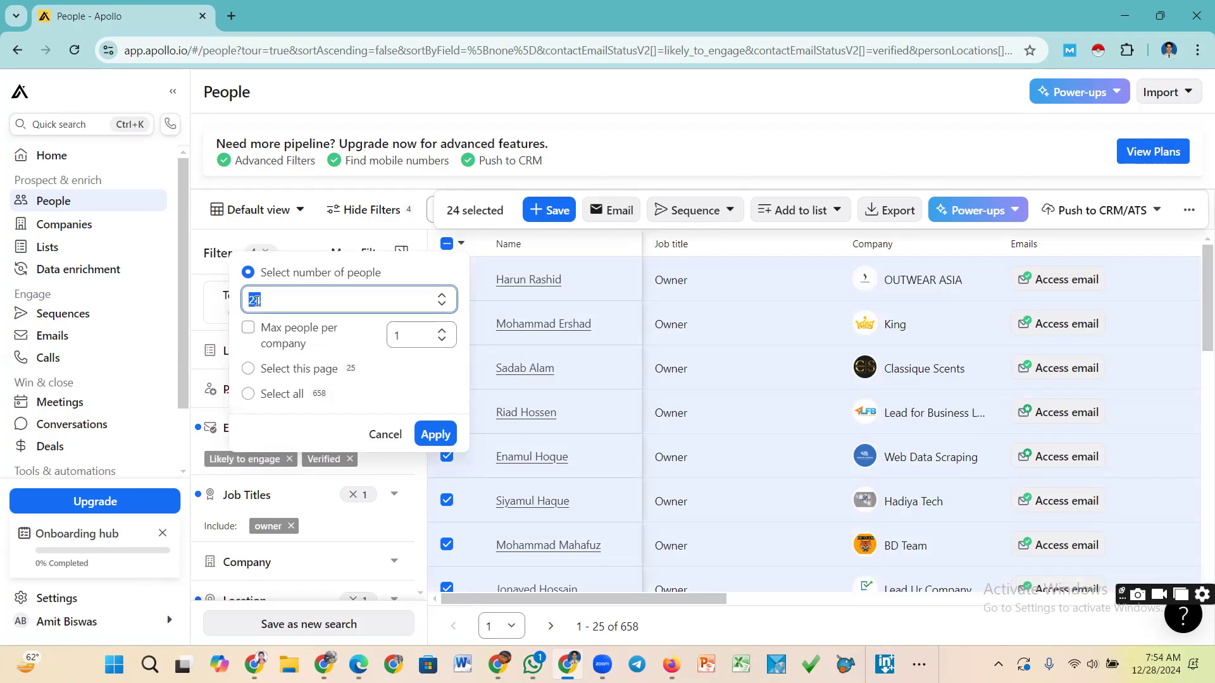
type("5")
left_click(435, 434)
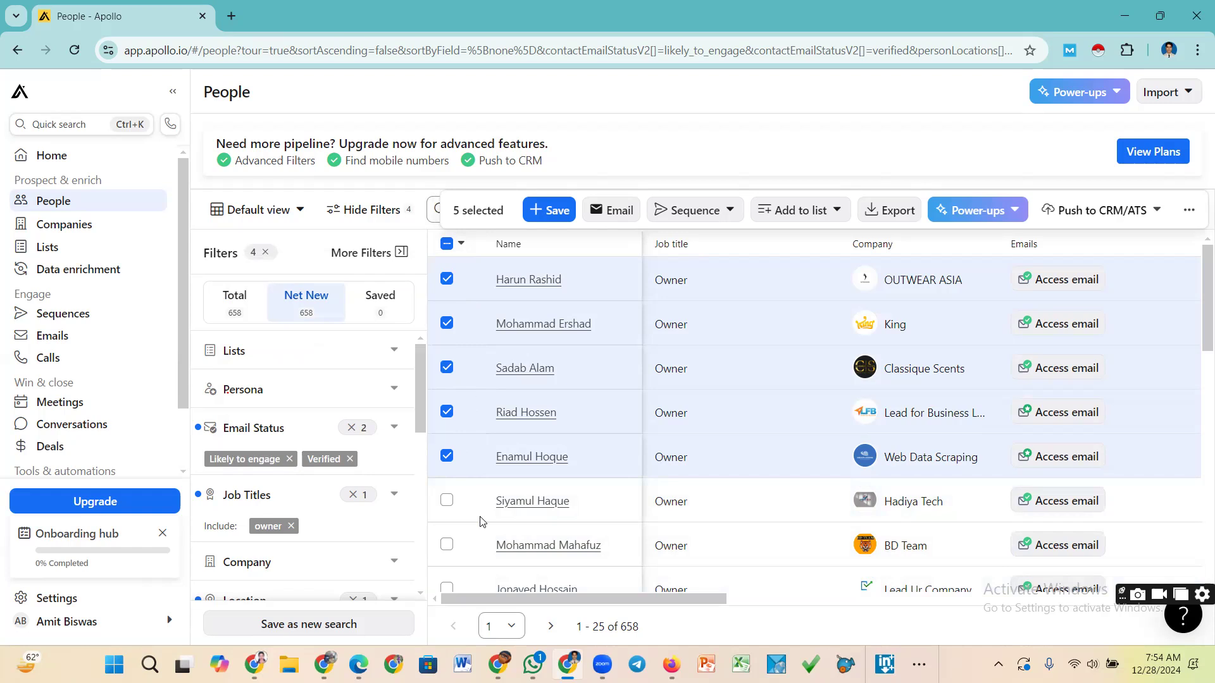
Add the next four people below the bulk-selected rows to the selection one by one
left_click(447, 500)
left_click(446, 547)
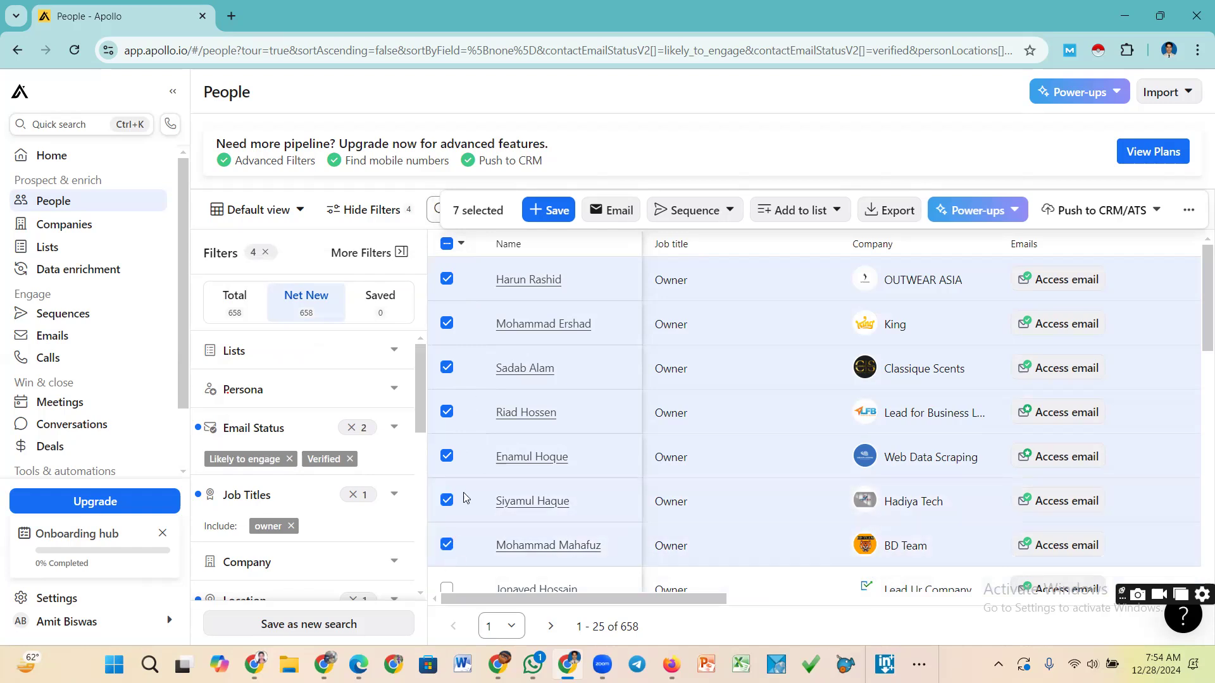
scroll(460, 494, "down", 3)
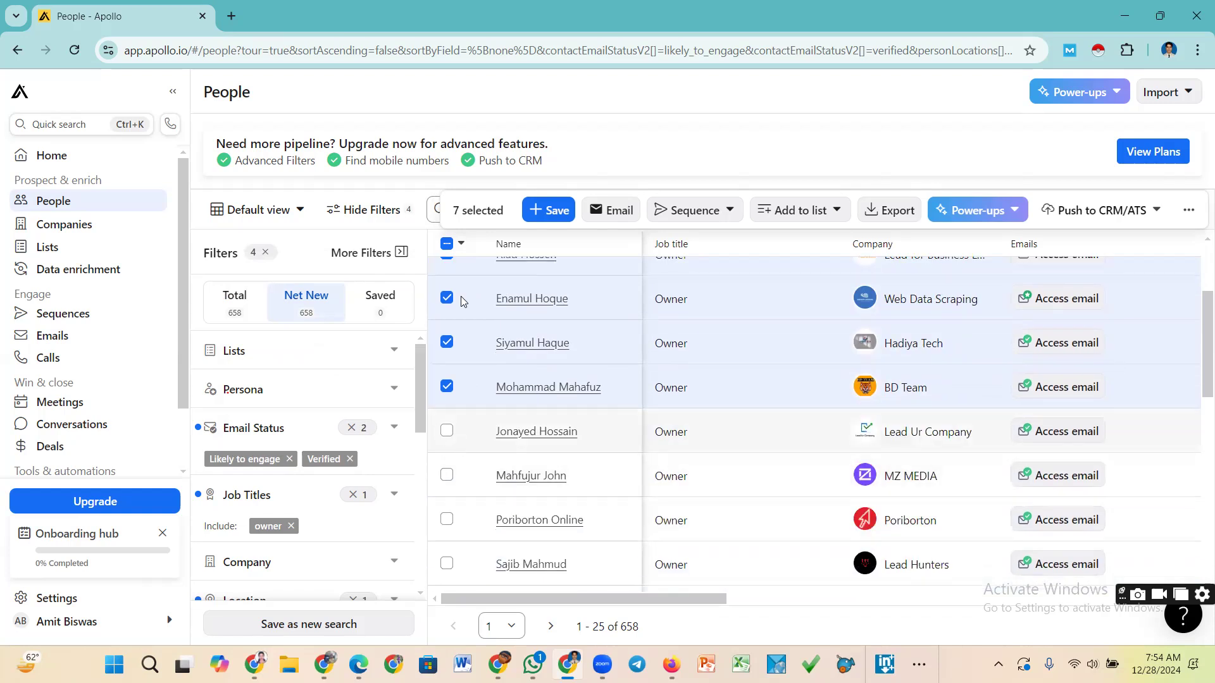
left_click(447, 431)
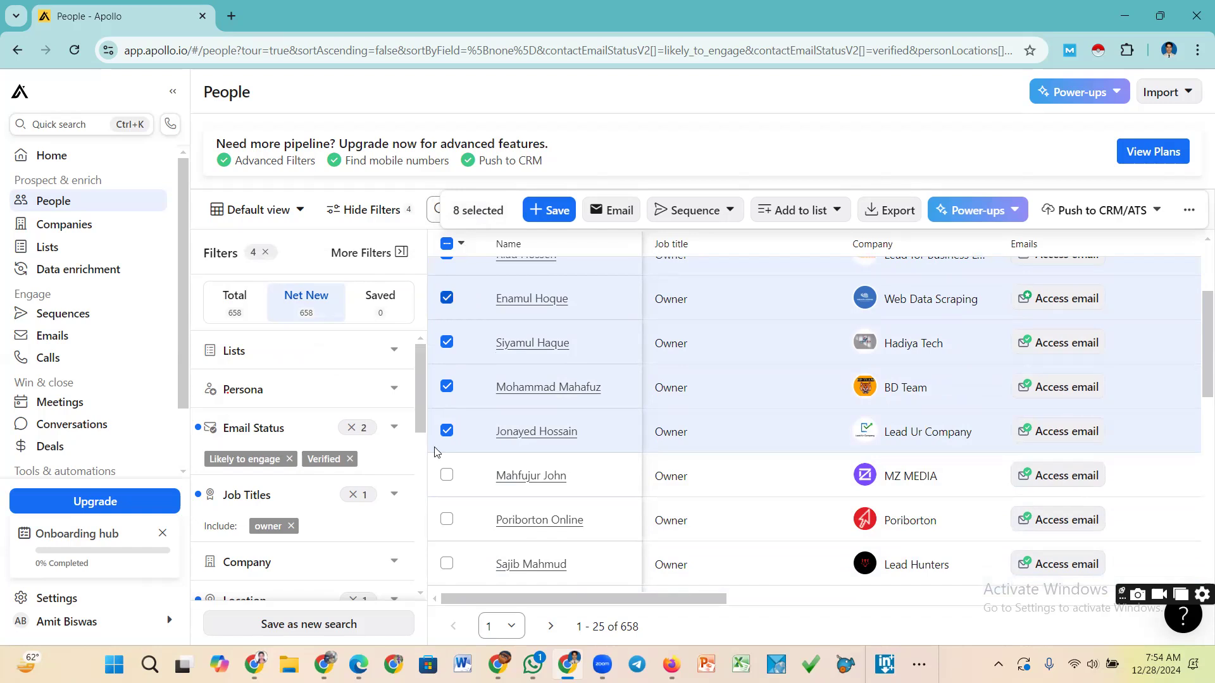
left_click(447, 475)
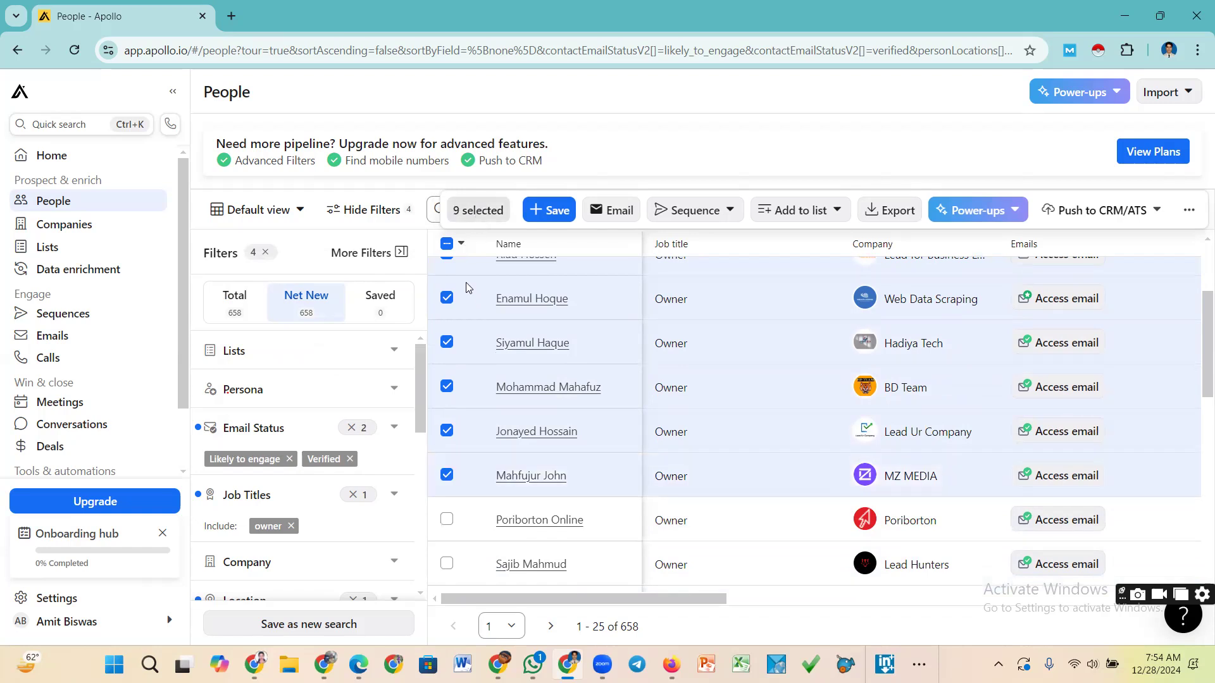
Deselect all nine ticked people individually until no row in the owner results is selected
left_click(447, 475)
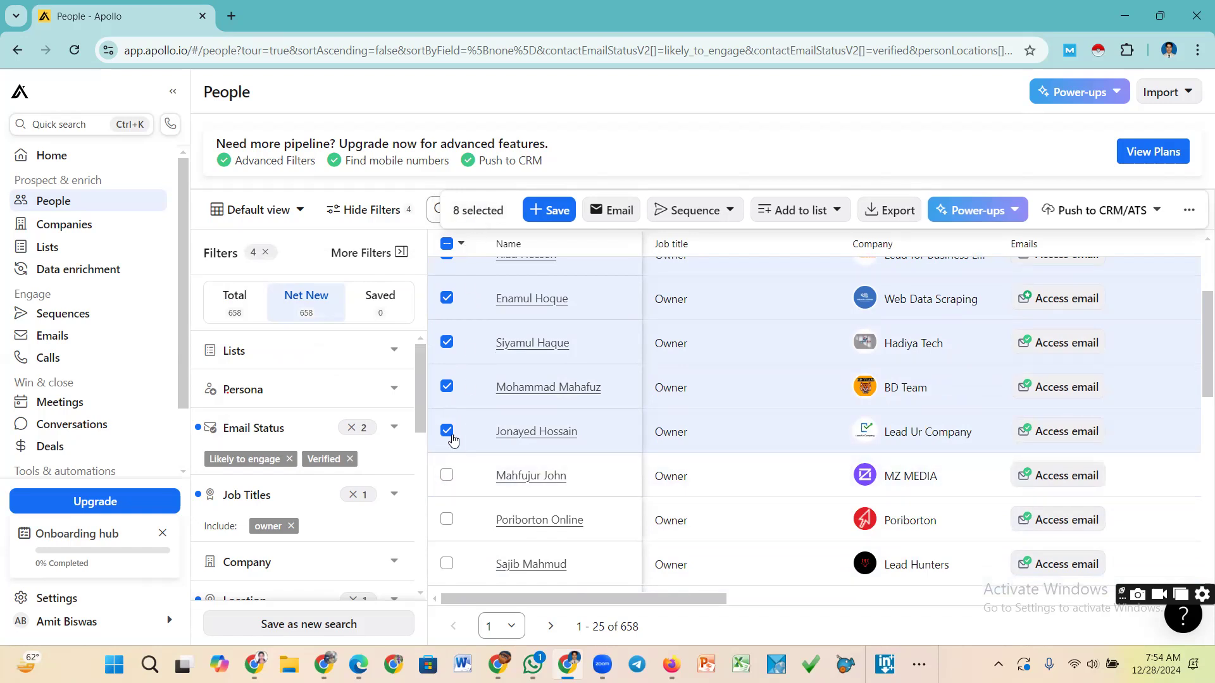
left_click(447, 430)
left_click(447, 386)
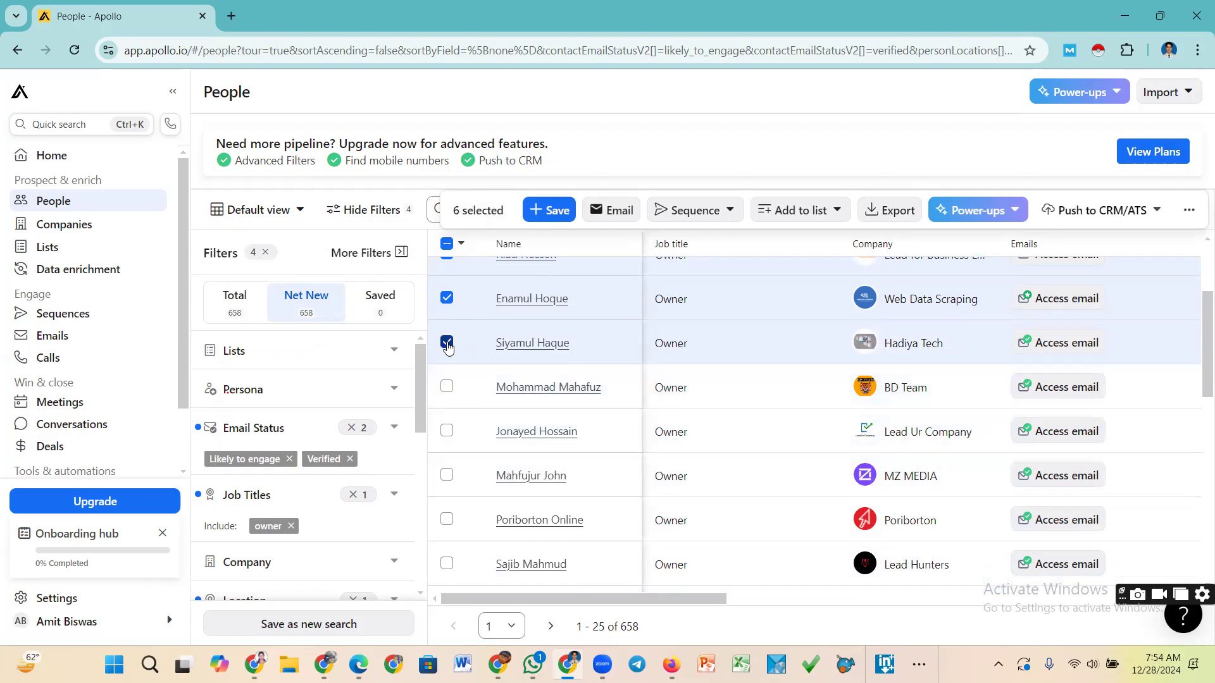
left_click(447, 342)
left_click(446, 298)
scroll(459, 339, "up", 3)
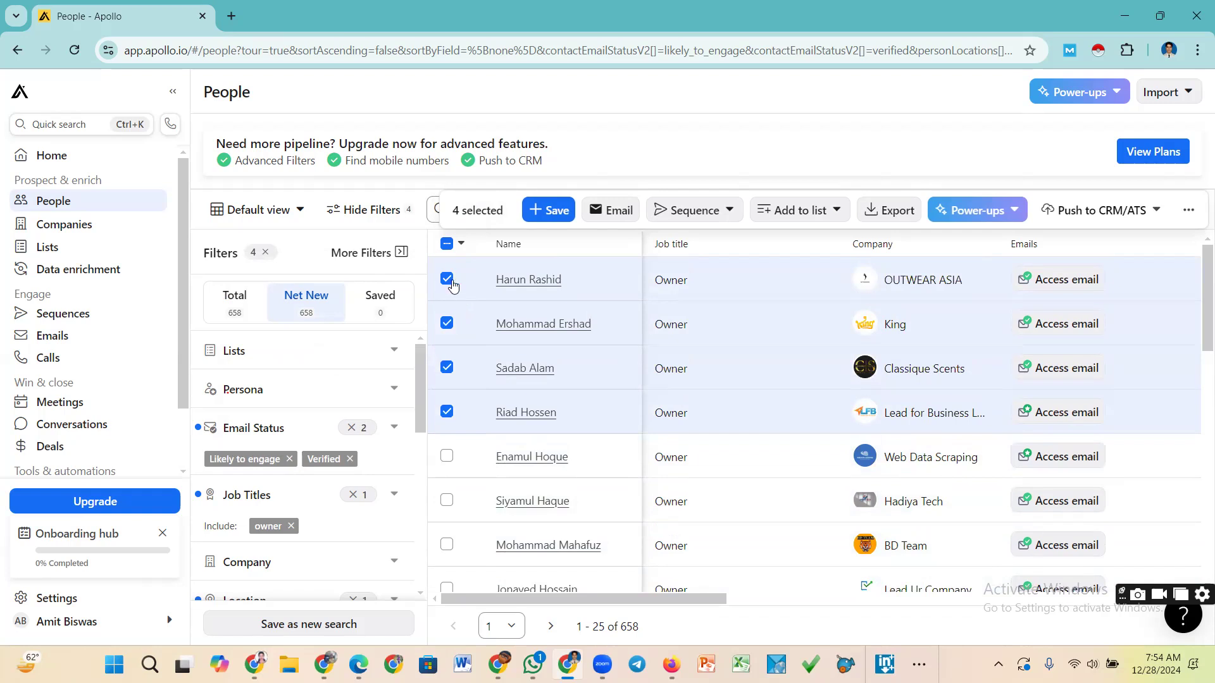
left_click(446, 280)
left_click(447, 323)
left_click(446, 367)
left_click(446, 411)
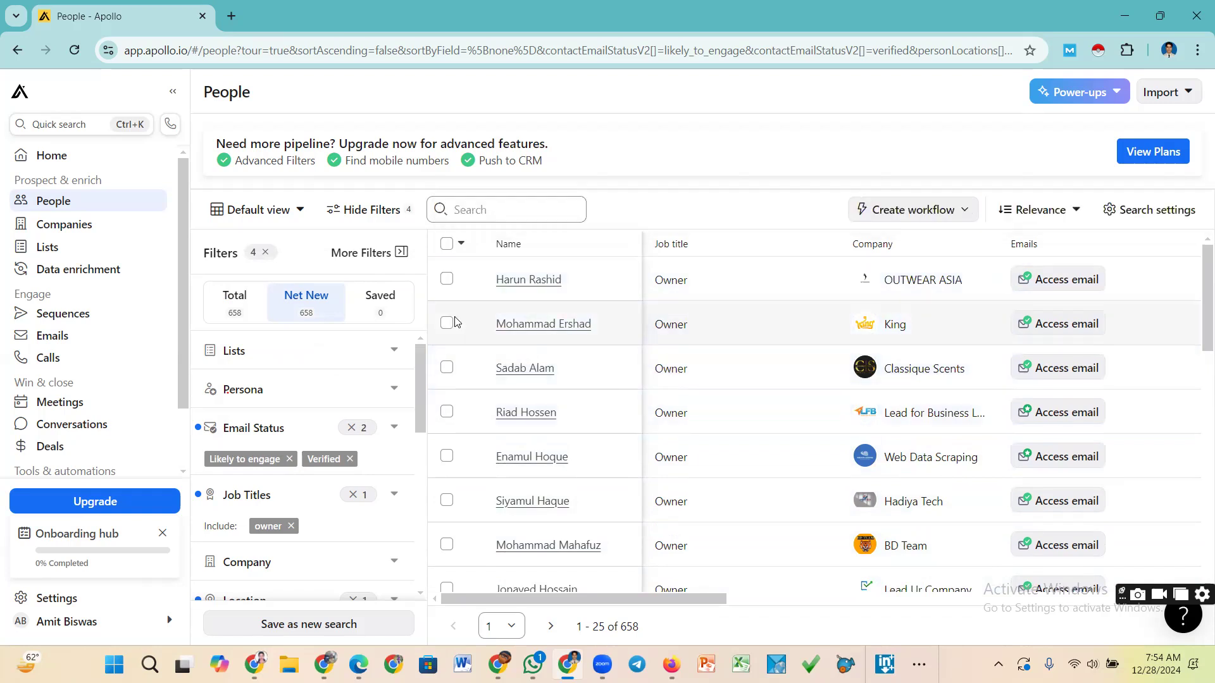
Bulk-select 5 people from the Net New results and open the Save Contacts dialog for them
left_click(446, 248)
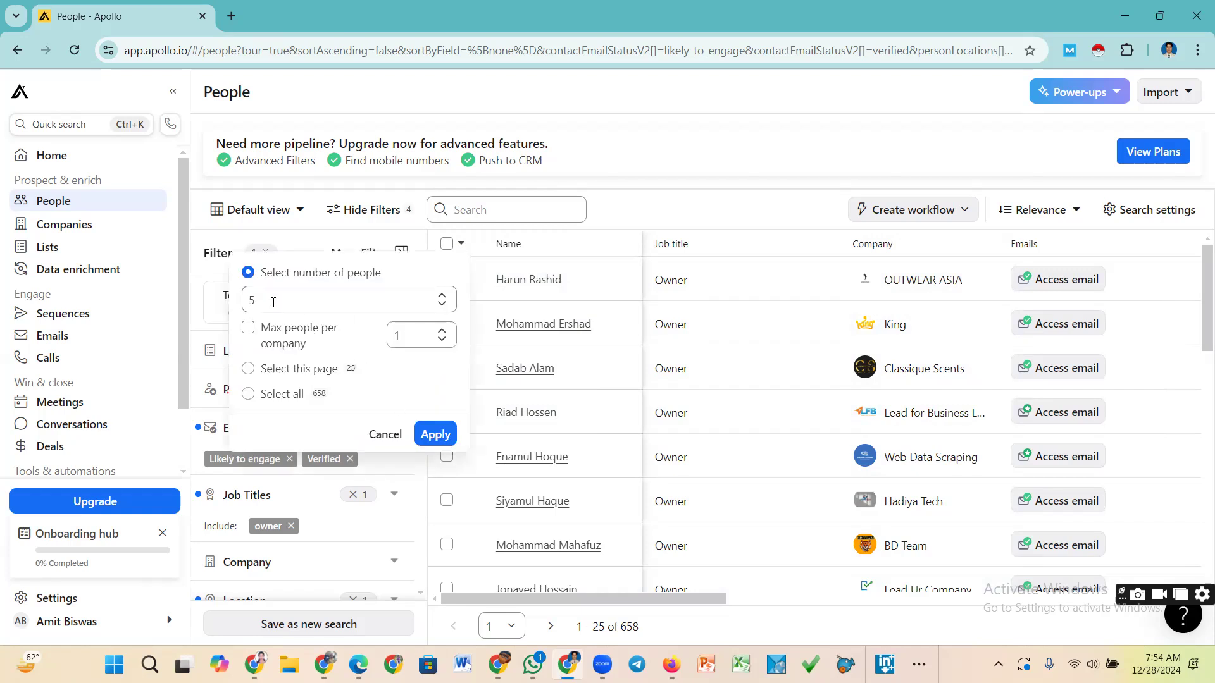
left_click(436, 435)
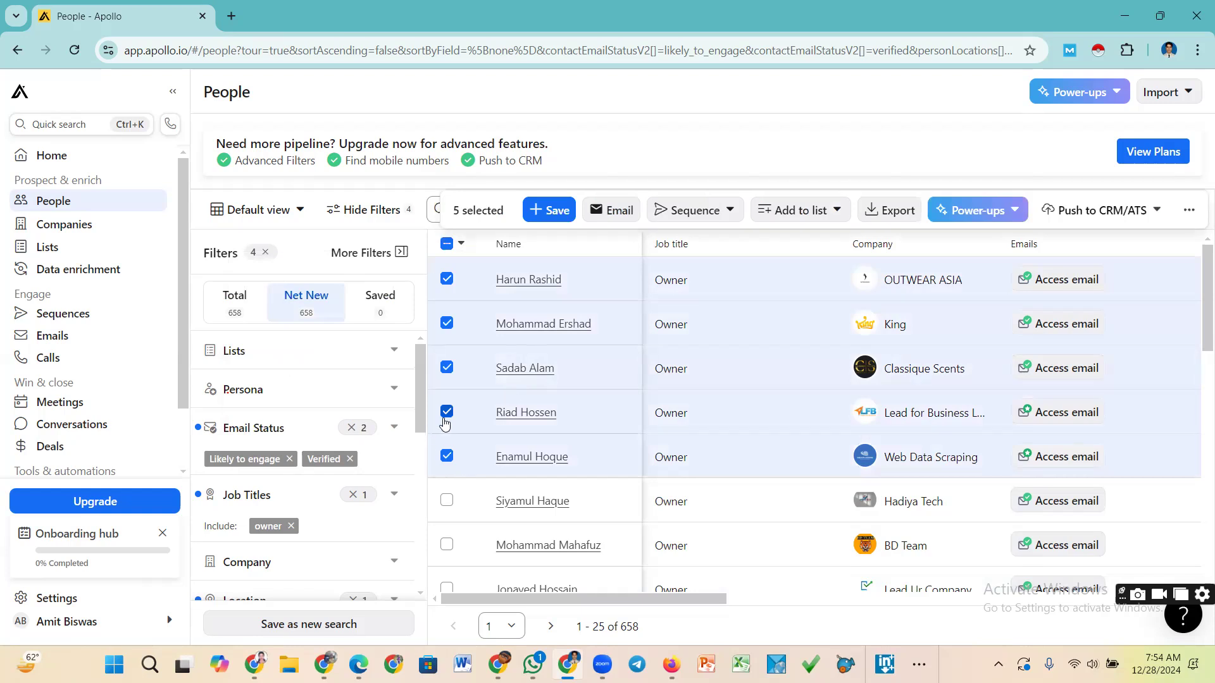
left_click(560, 218)
left_click(556, 213)
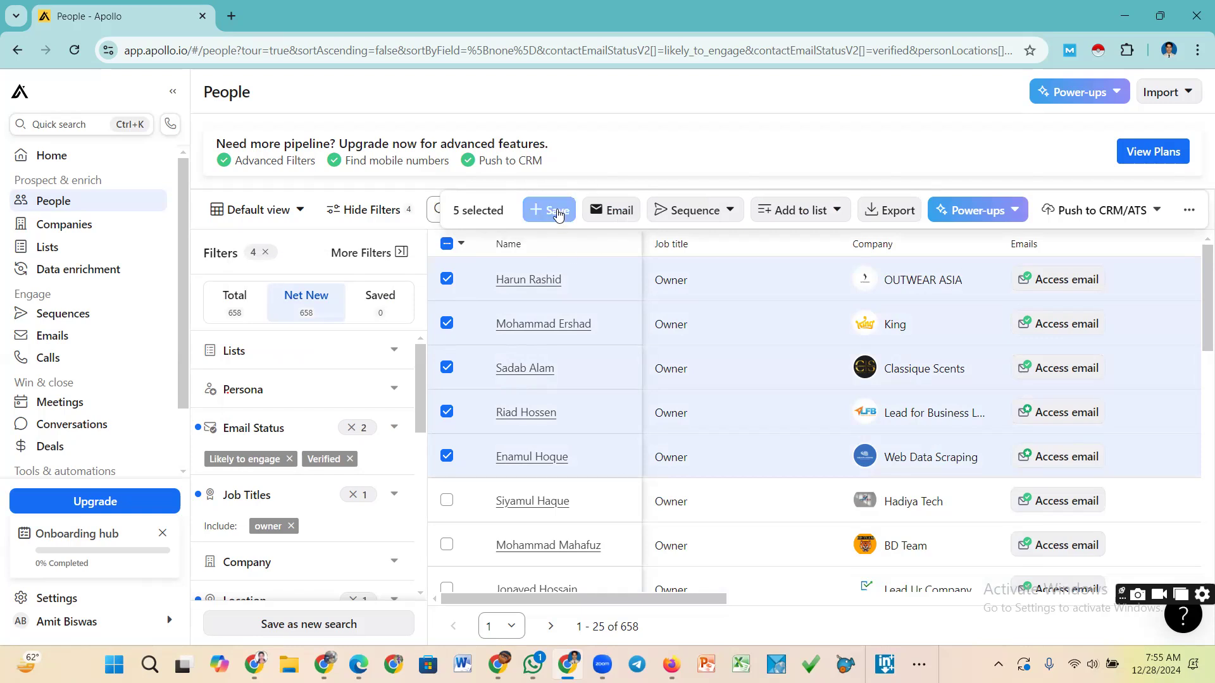
left_click(557, 213)
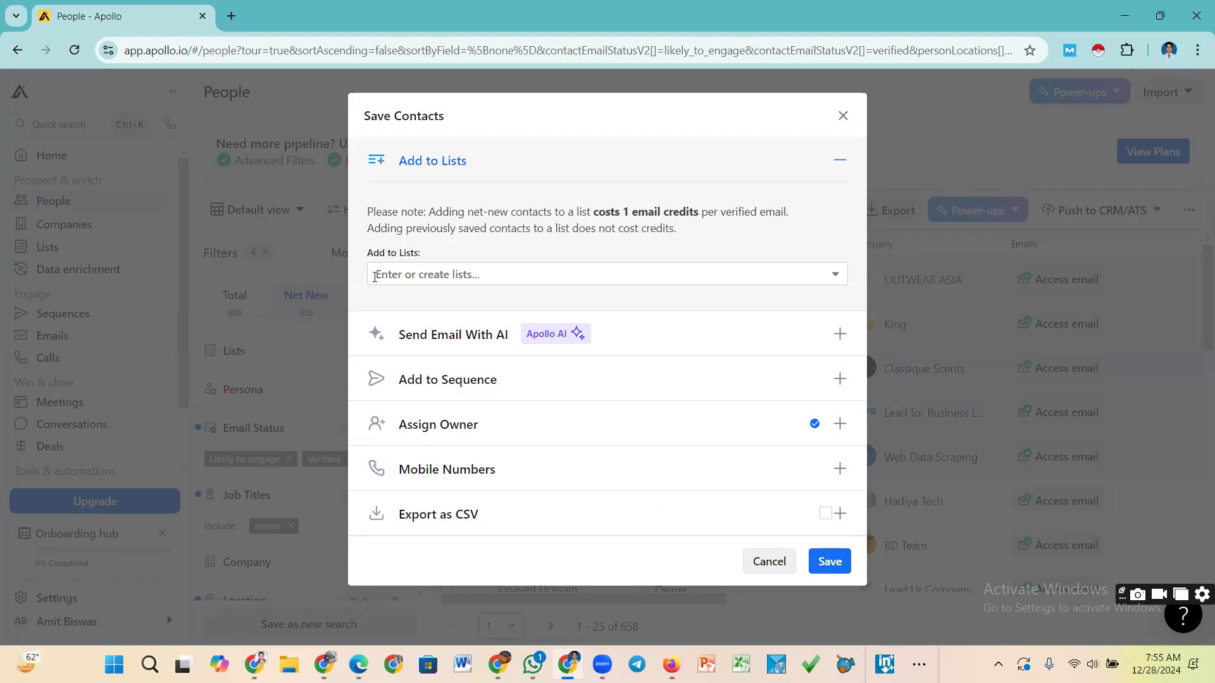
Save the selected contacts to a new list named "Owner lead list" and agree to comply with the Terms of Service
left_click(425, 273)
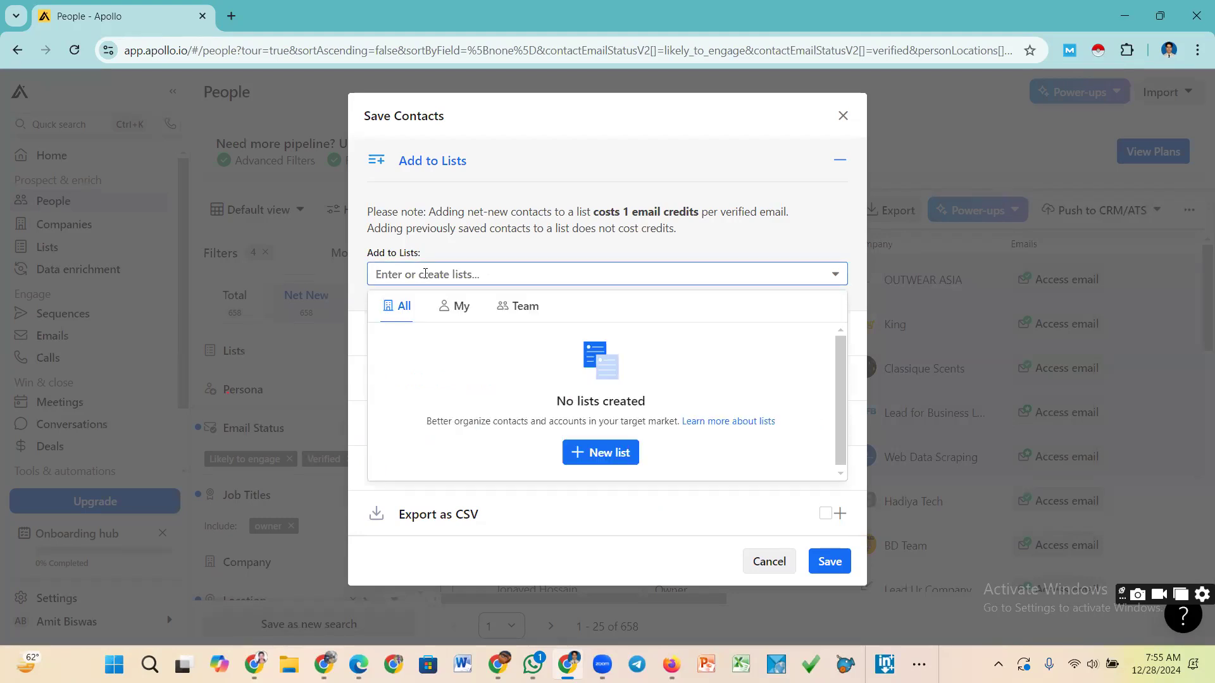
type("Owner")
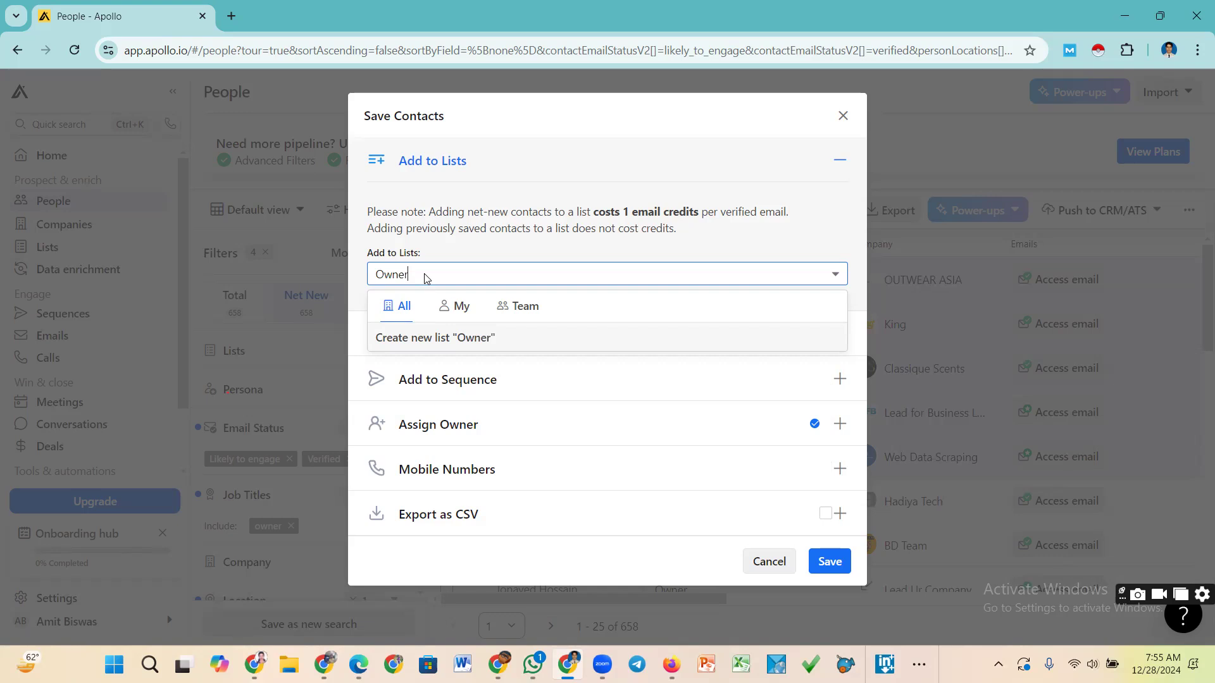
type("ead l")
left_click(826, 563)
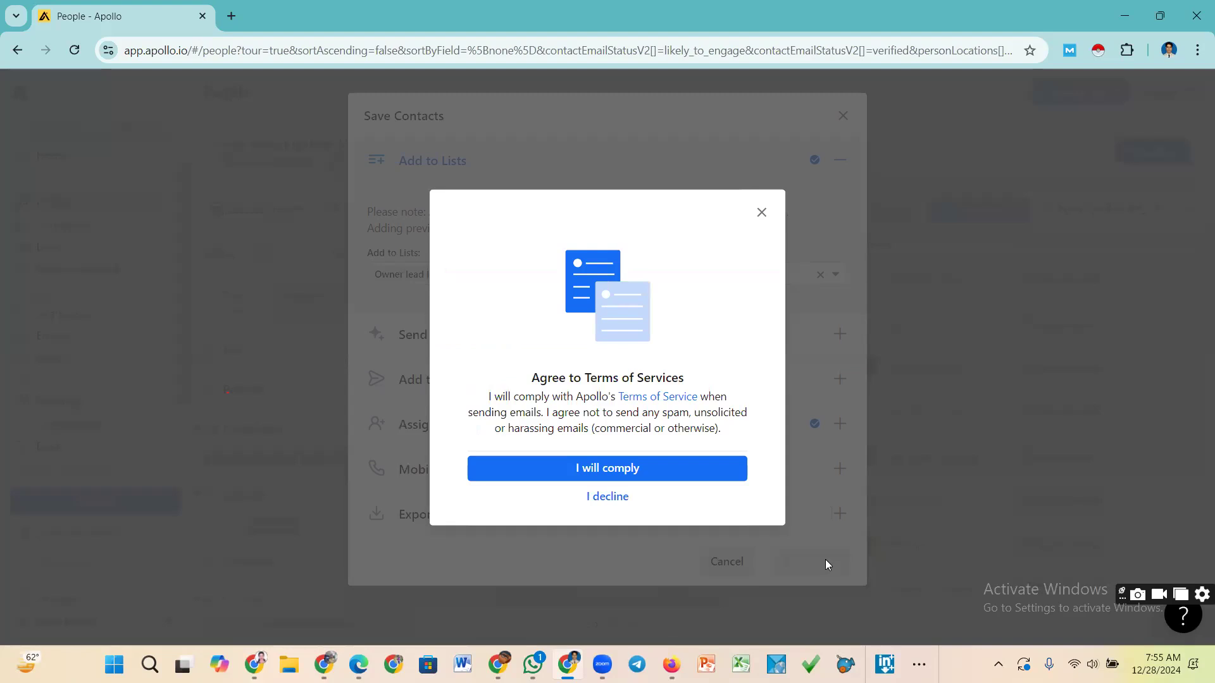
left_click(644, 472)
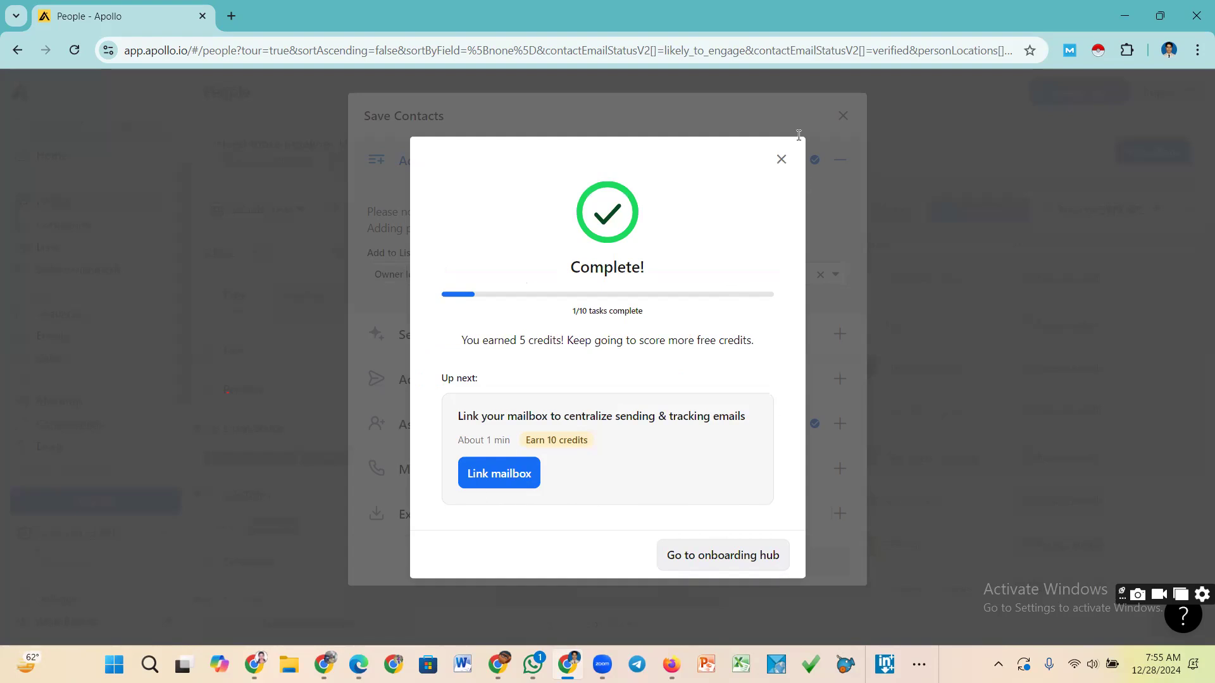
Dismiss the onboarding completion message and open the My lists page to view the new people list
left_click(781, 159)
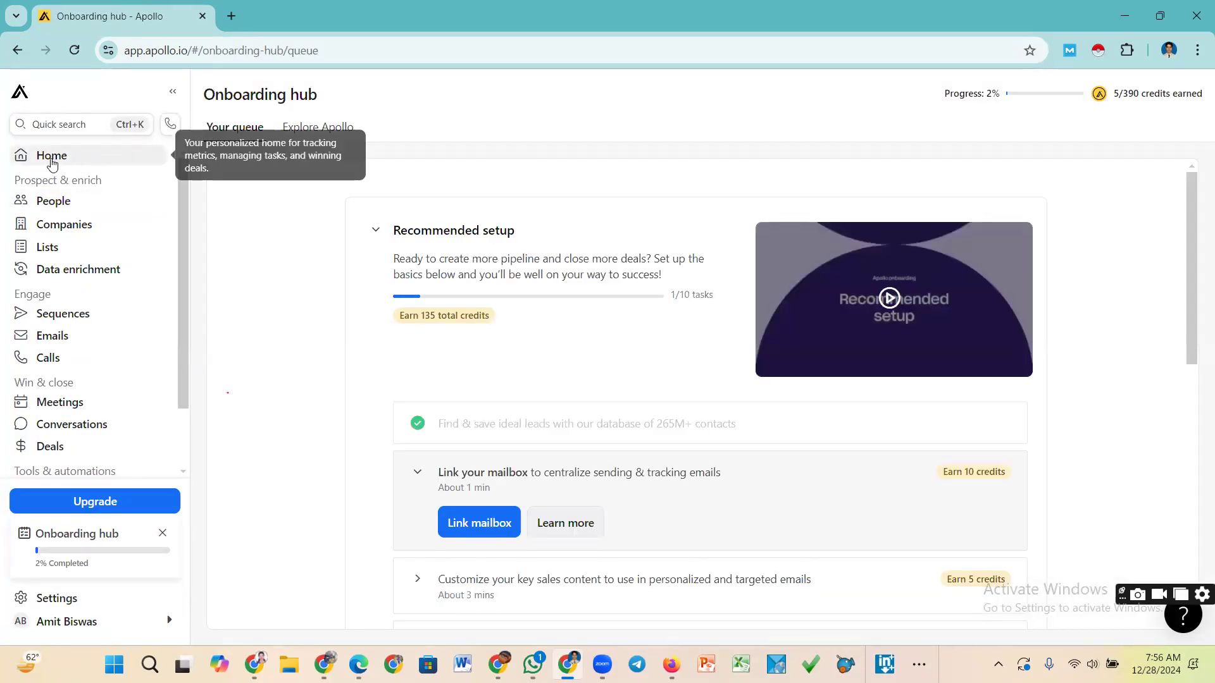
left_click(71, 209)
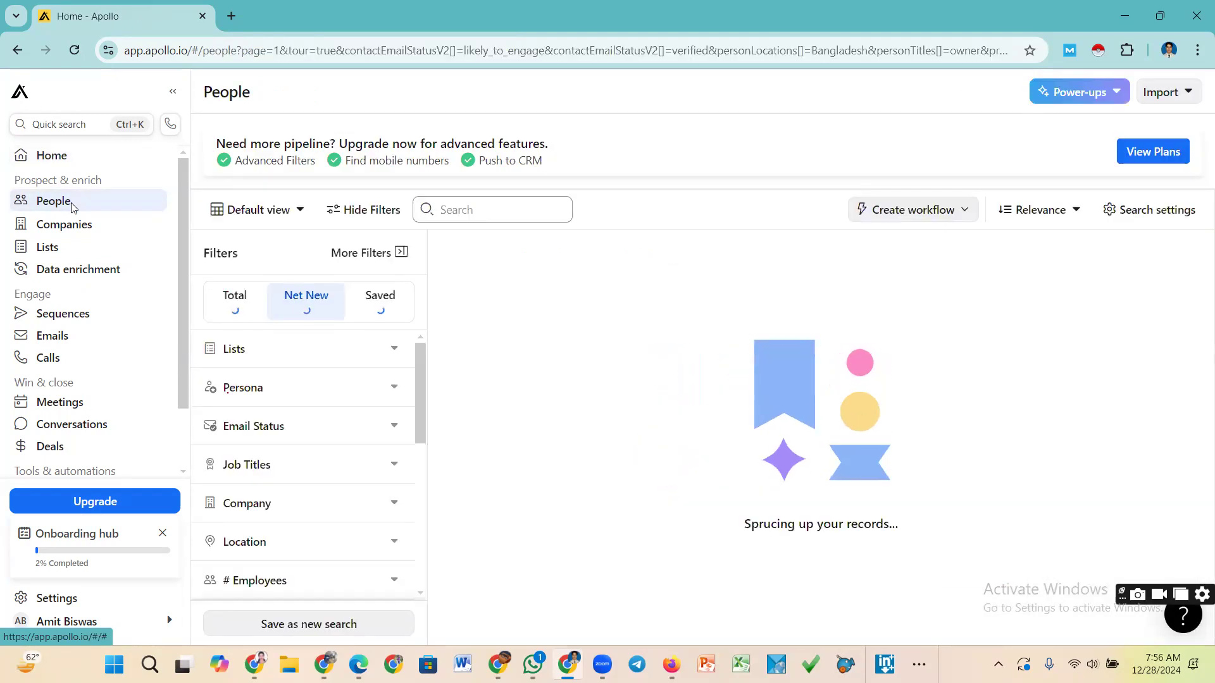
left_click(47, 252)
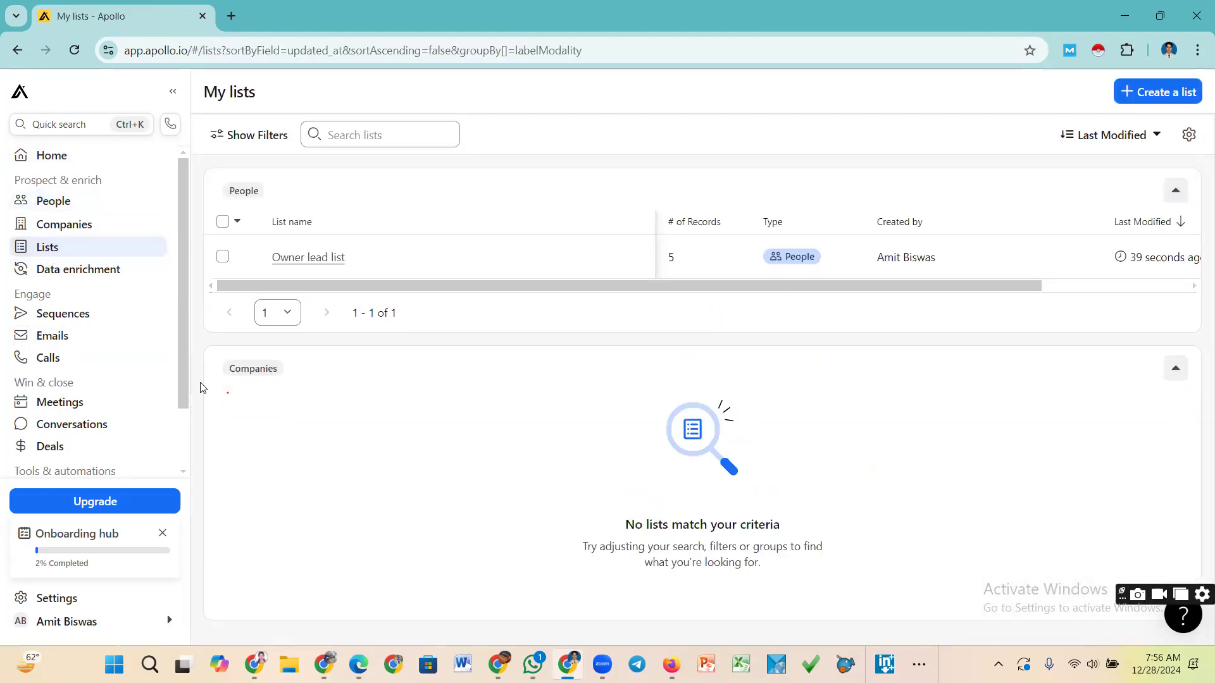
Open the Owner lead list to review its saved contacts, and return to the lists overview
left_click(317, 258)
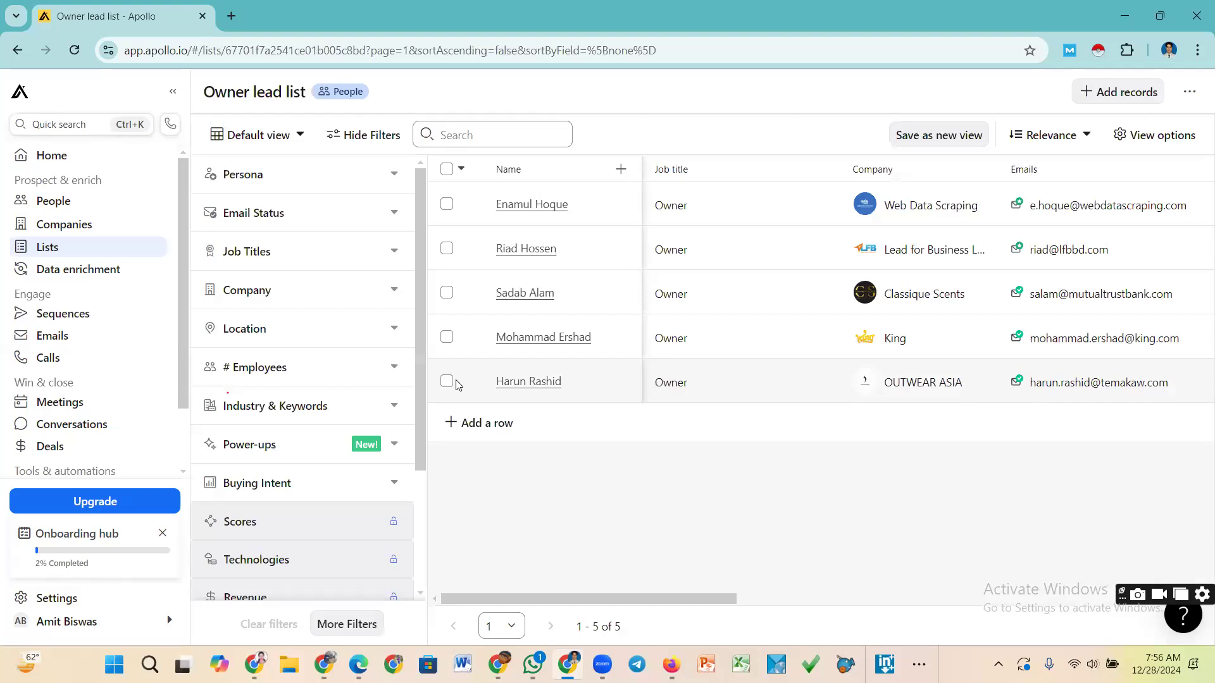
left_click(54, 249)
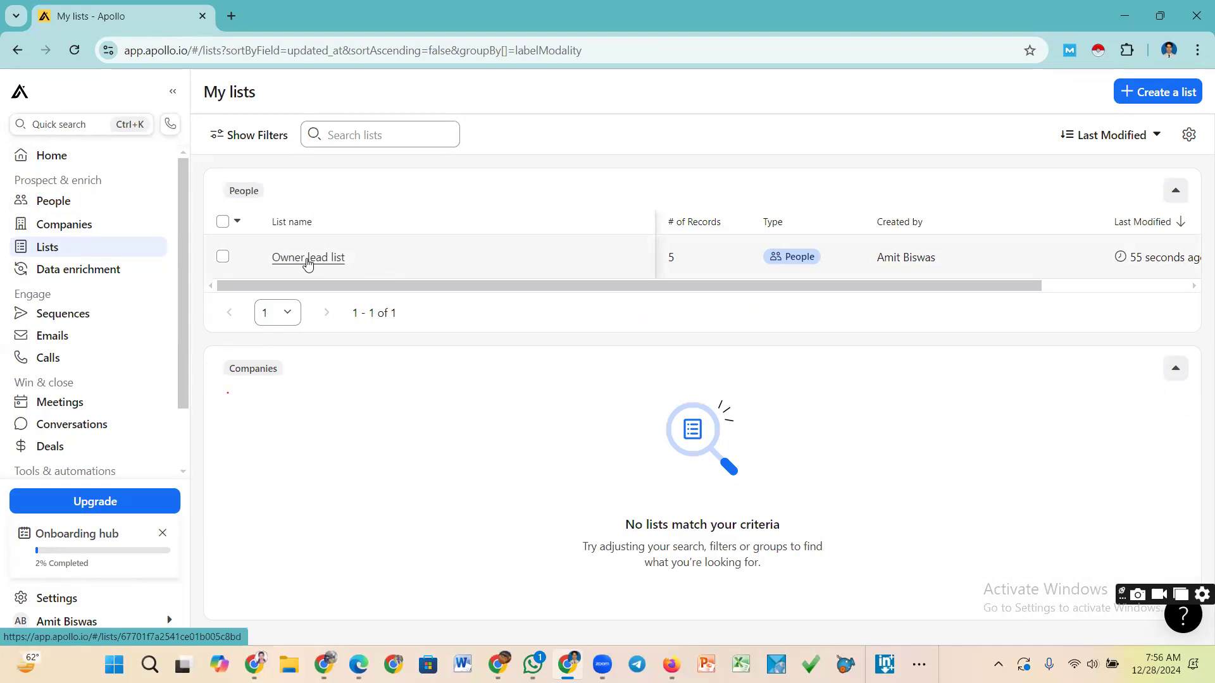
Bulk-select 24 people from the Net New results of the People search
left_click(58, 202)
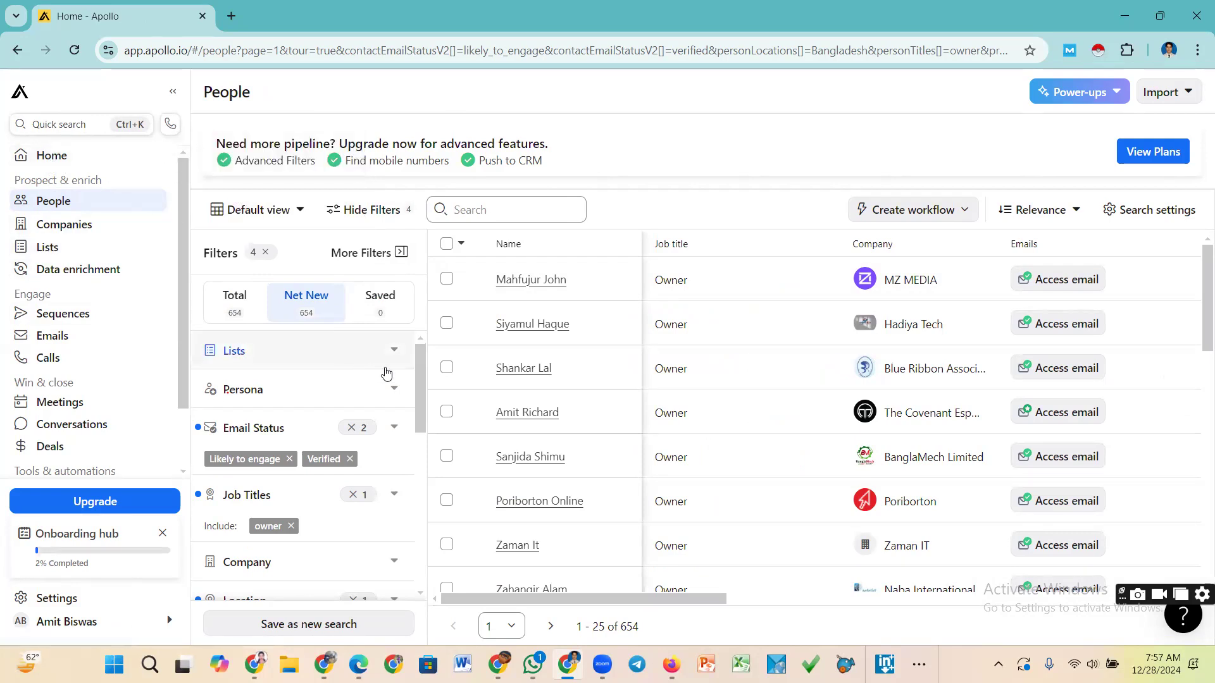
left_click_drag(420, 364, 417, 341)
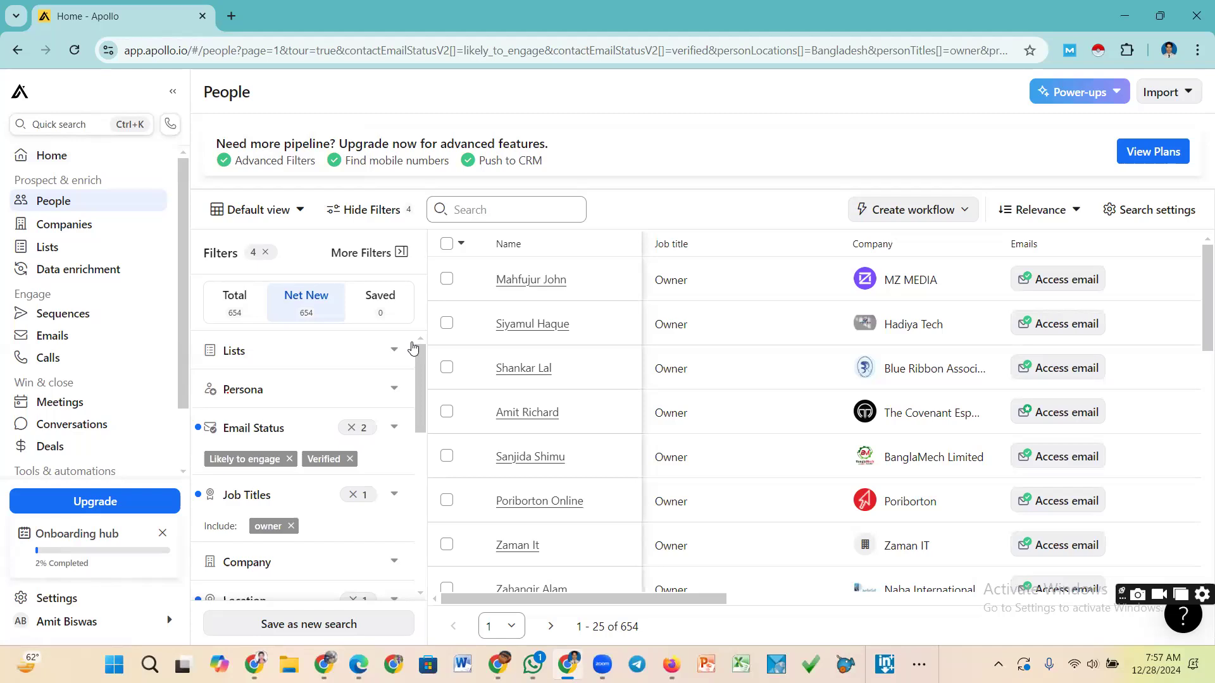
left_click(449, 247)
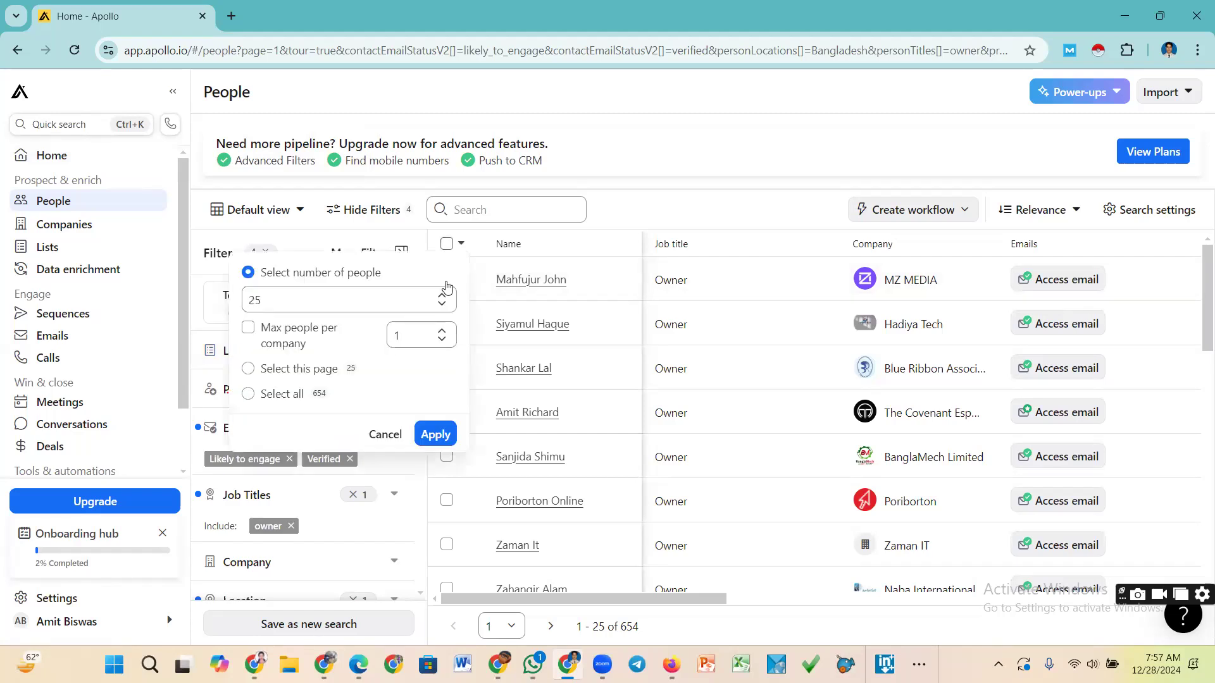
left_click(442, 305)
left_click(435, 434)
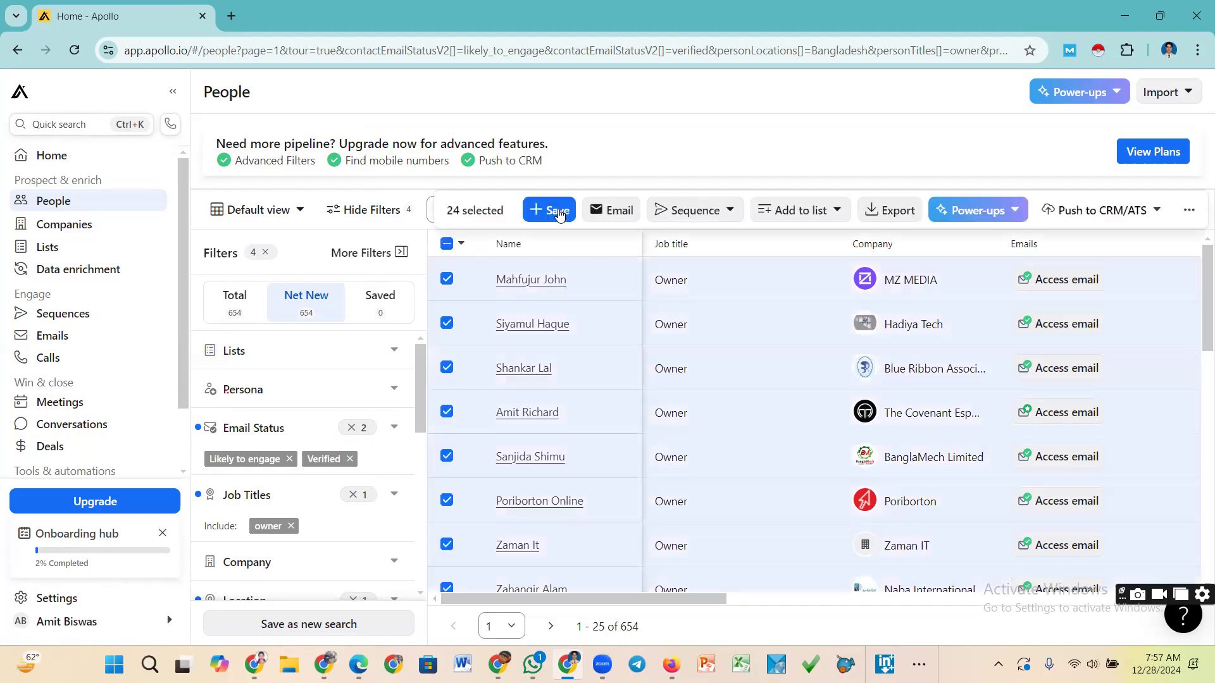
Save the selected contacts to the existing "Owner lead list"
left_click(558, 214)
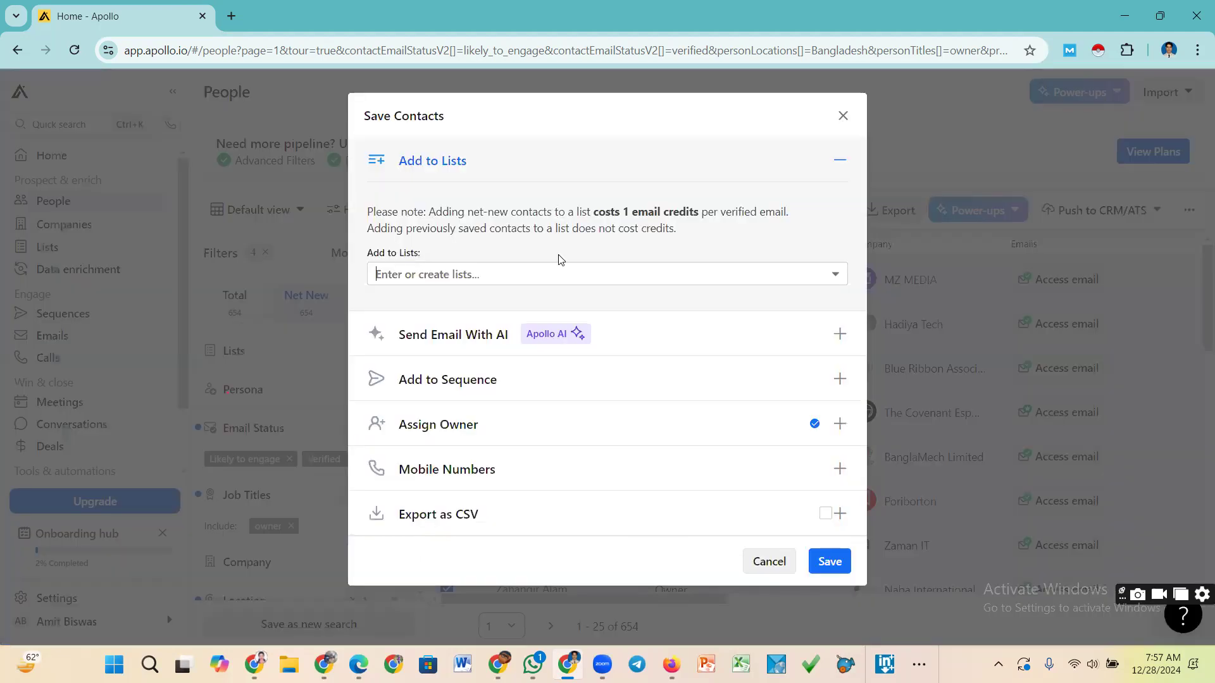
left_click(557, 271)
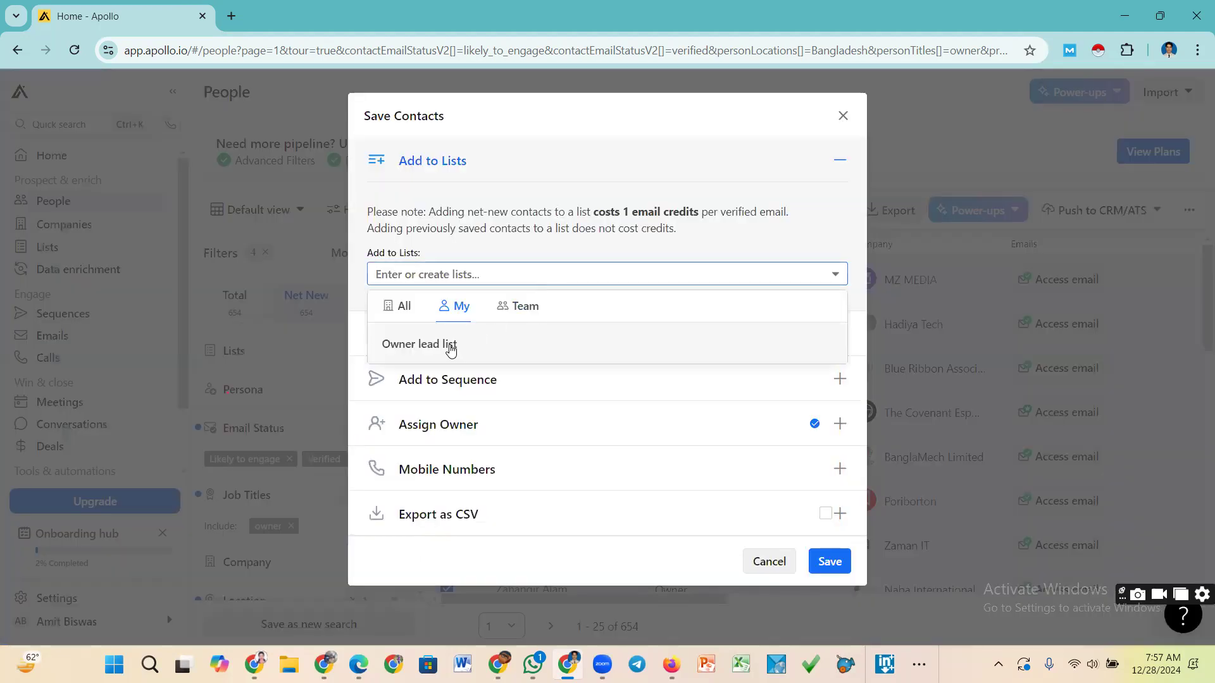
left_click(408, 348)
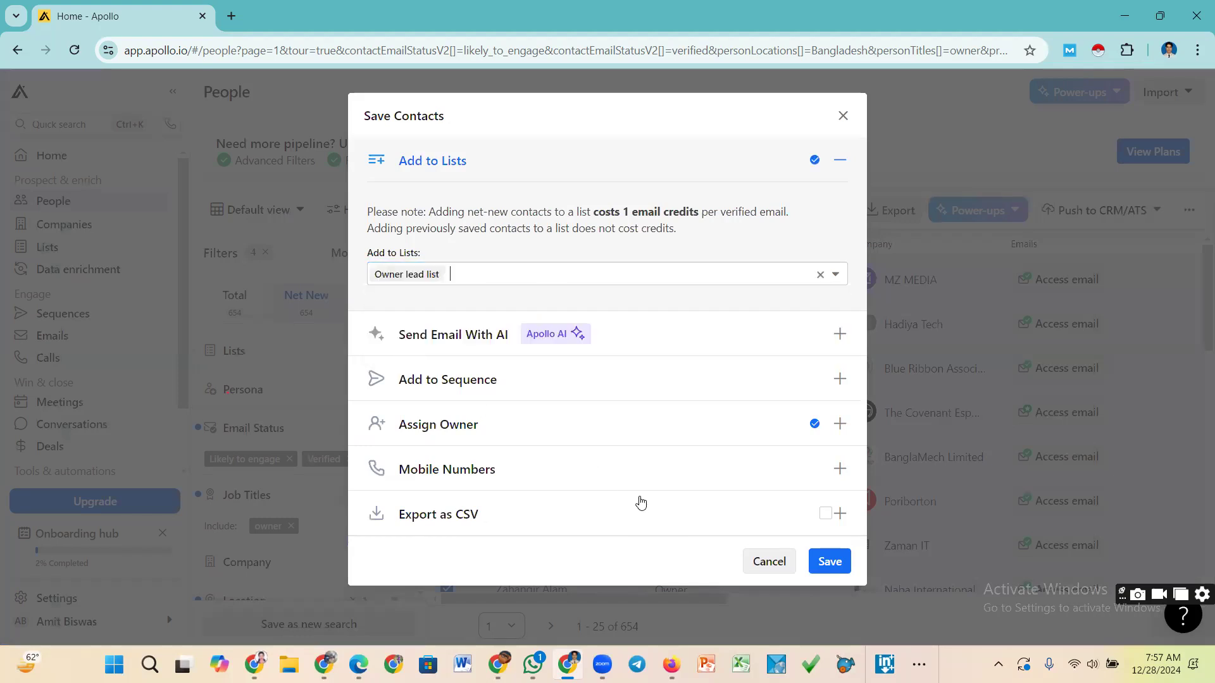
left_click(828, 561)
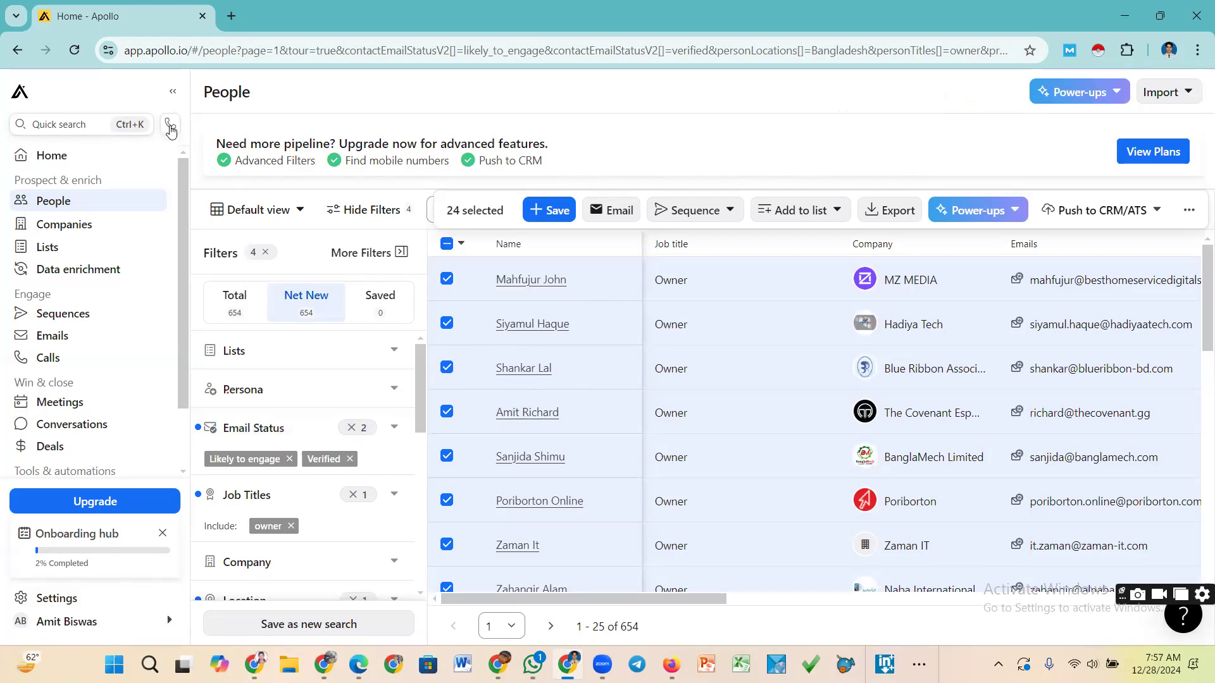
Refresh the People page, dismissing the Power-ups tip, and open the Owner lead list to view its contacts
left_click(74, 50)
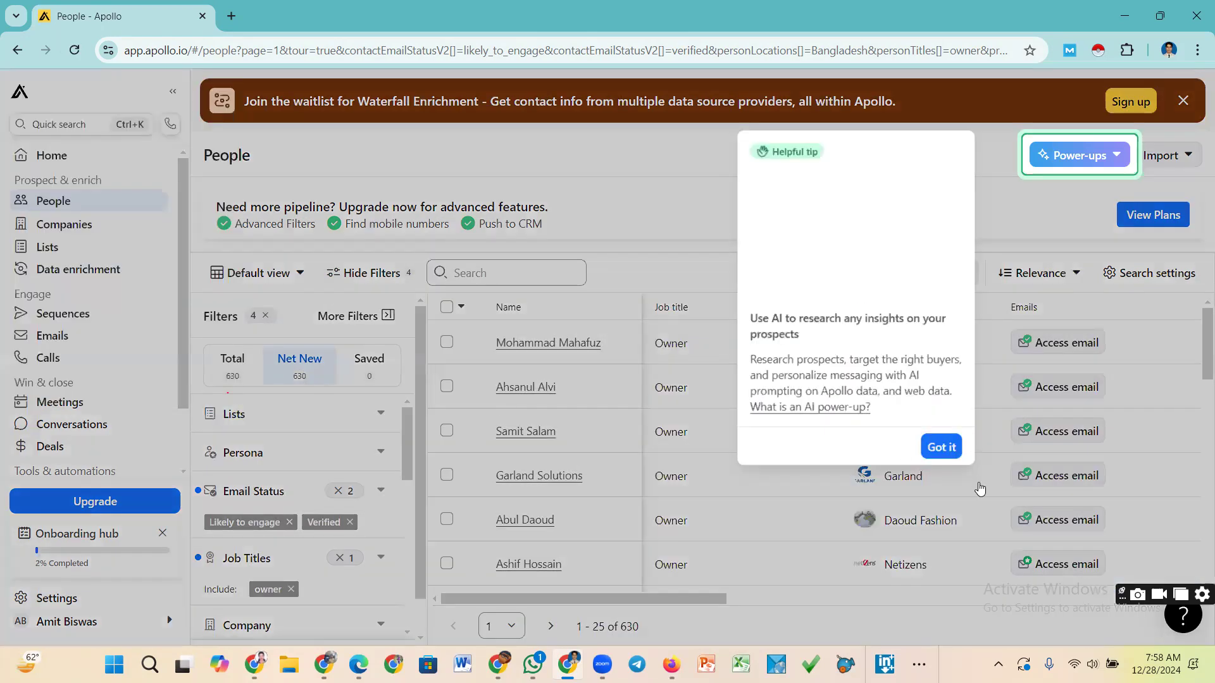
left_click(937, 447)
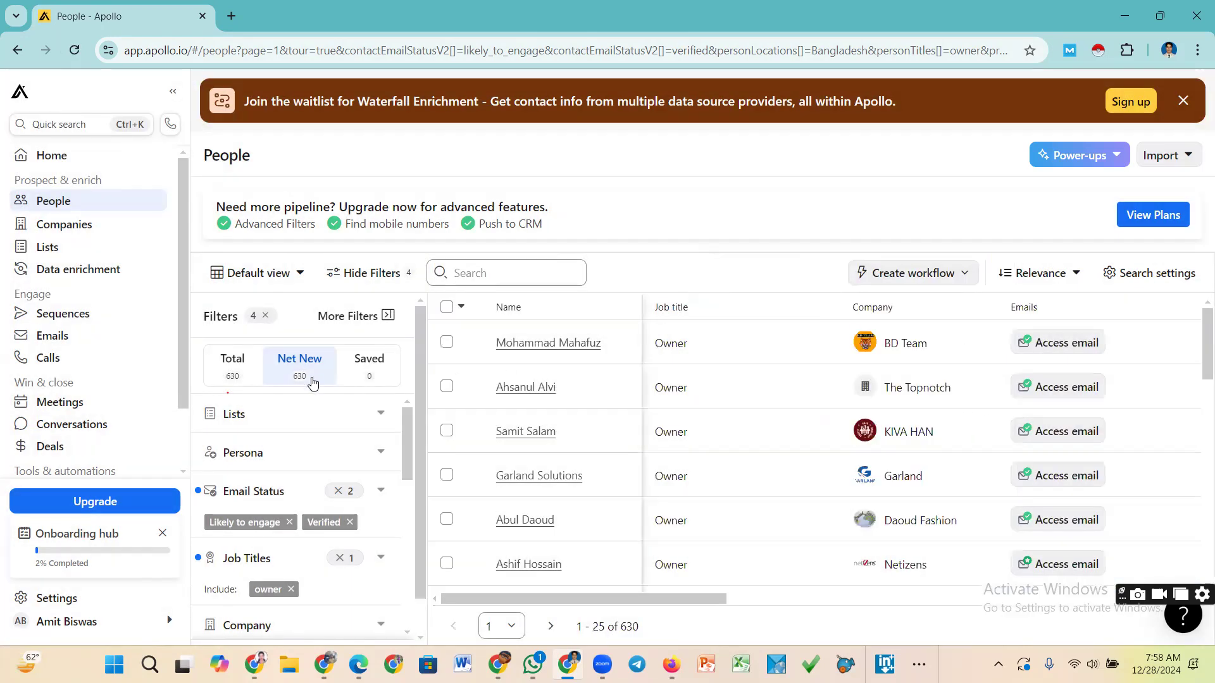
left_click(47, 247)
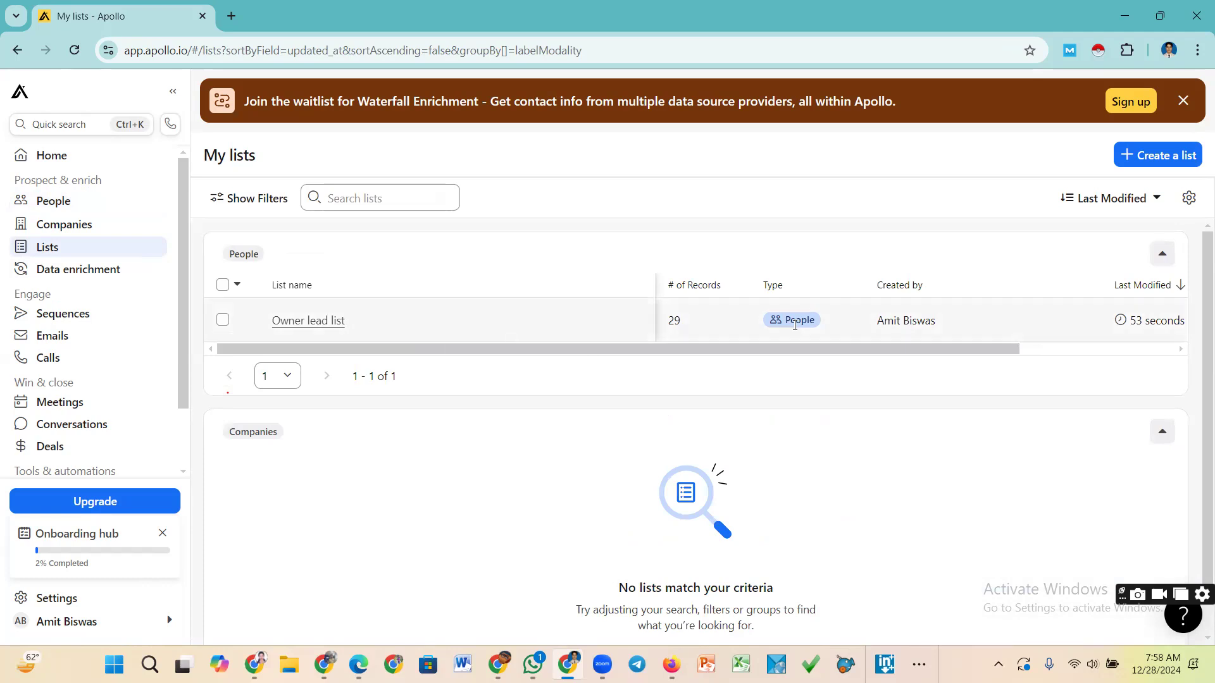
left_click(597, 339)
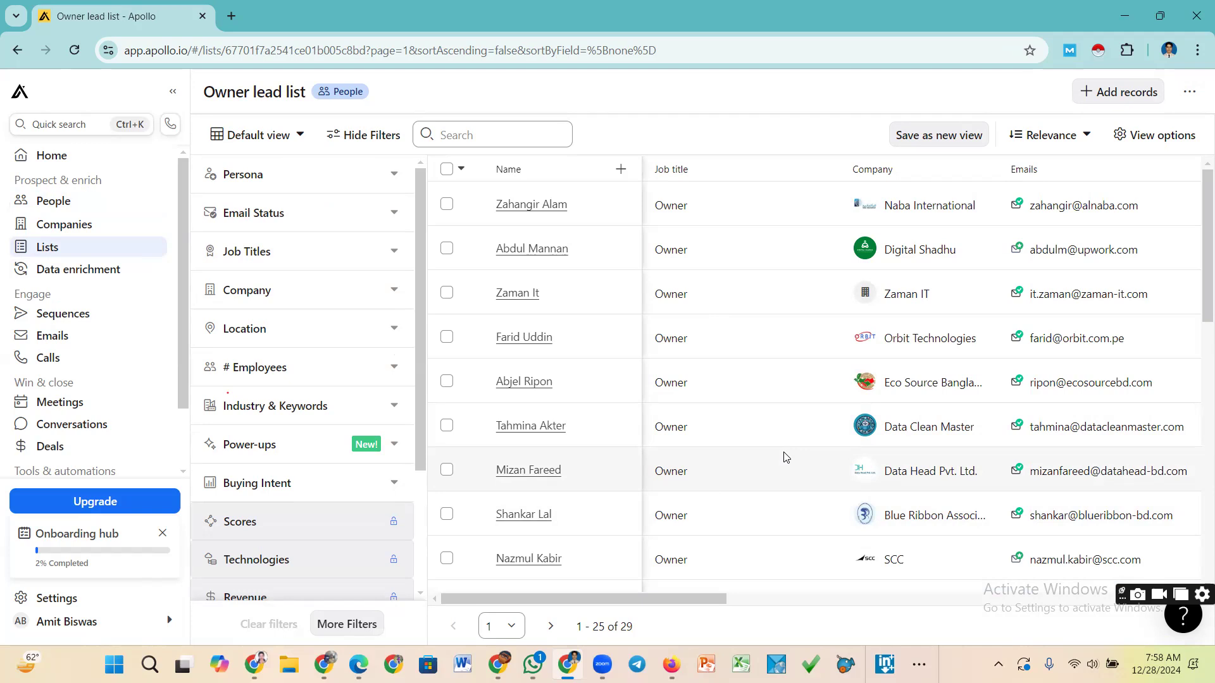
Run Instant Data Scraper on the Owner lead list and try to locate the "Next" button for crawling multiple pages
left_click(1098, 50)
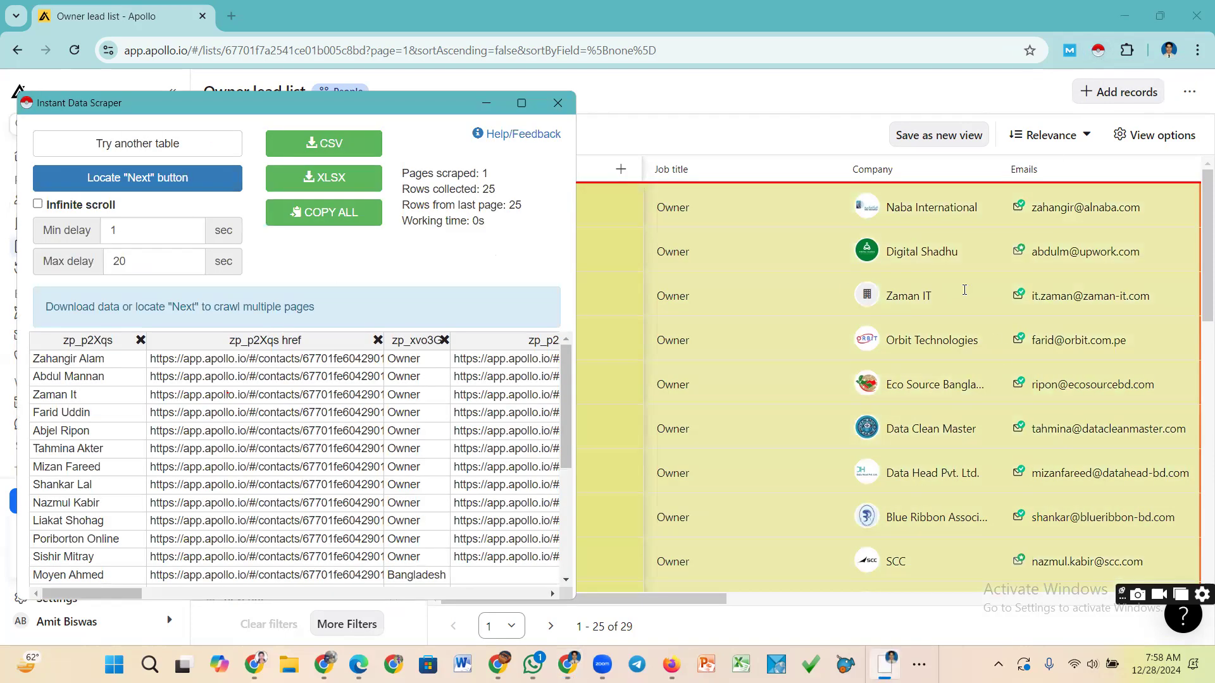
left_click(167, 180)
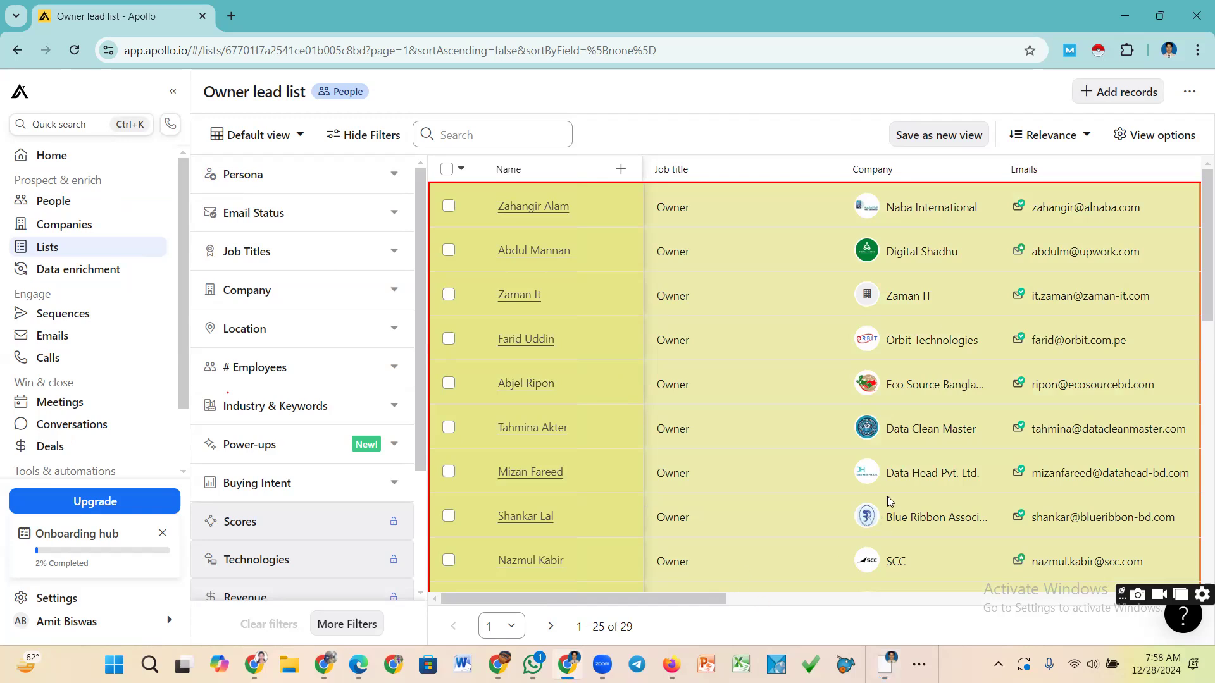
left_click(1101, 51)
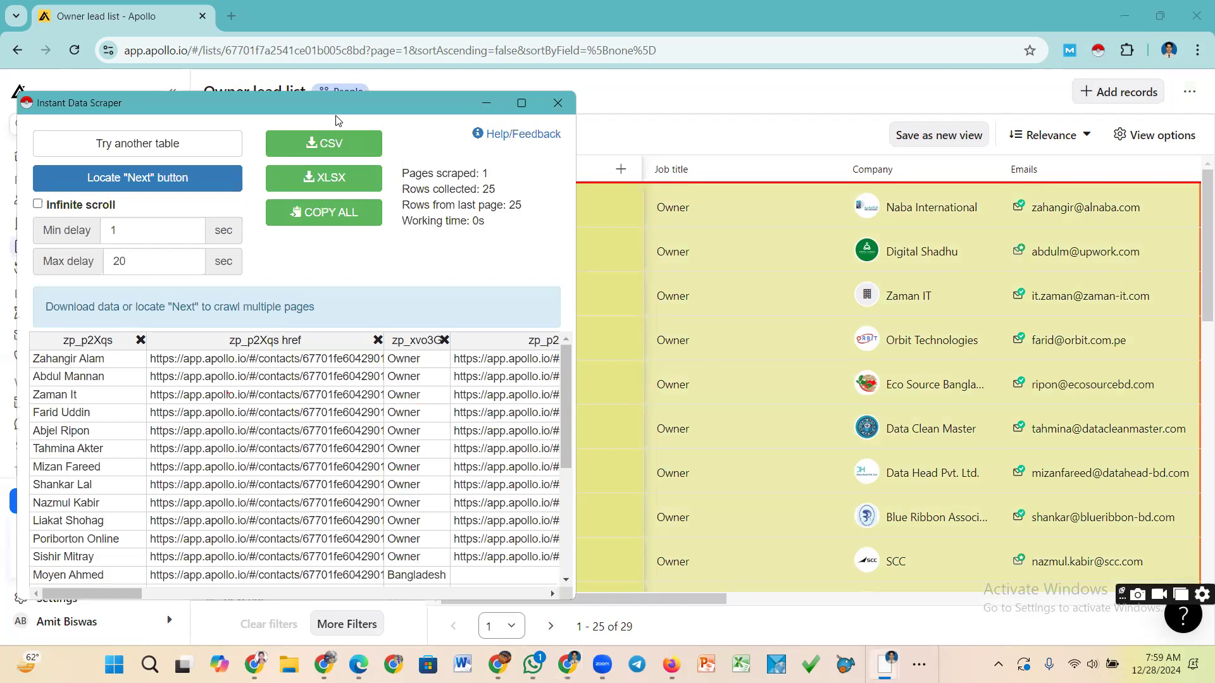
left_click_drag(356, 99, 929, 89)
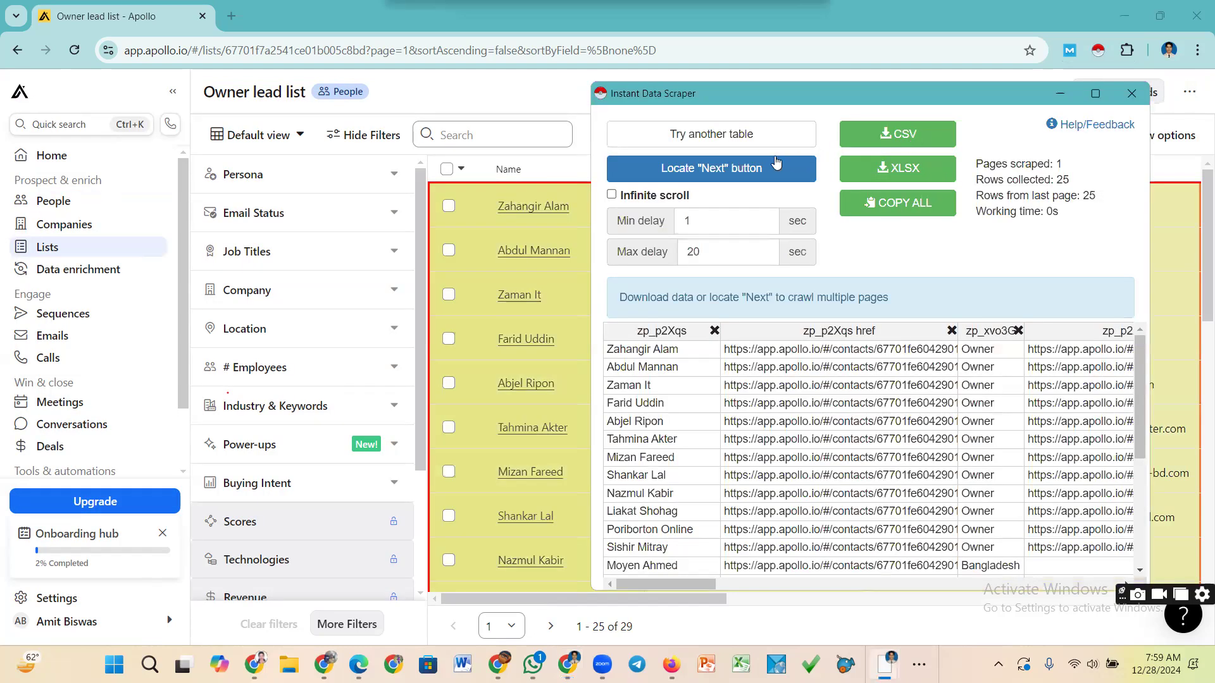
Try another table in Instant Data Scraper, then close the scraper and reload the list page to reset it
left_click(710, 135)
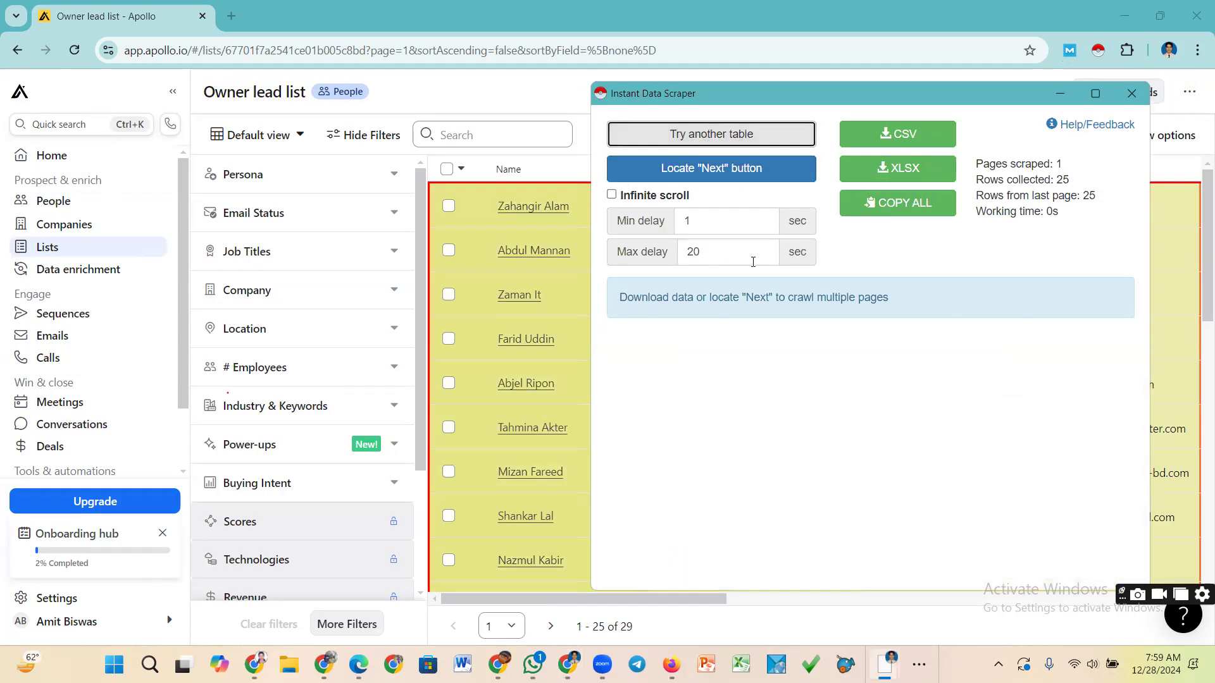
left_click(697, 141)
left_click(707, 175)
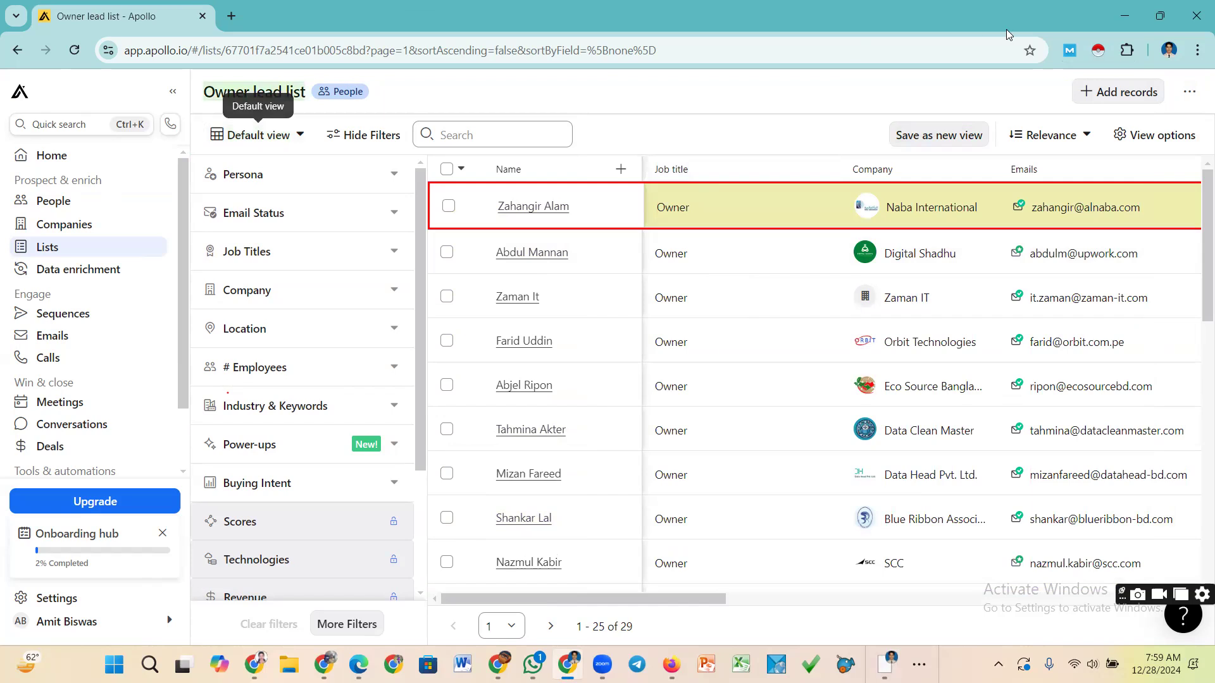
left_click(1098, 50)
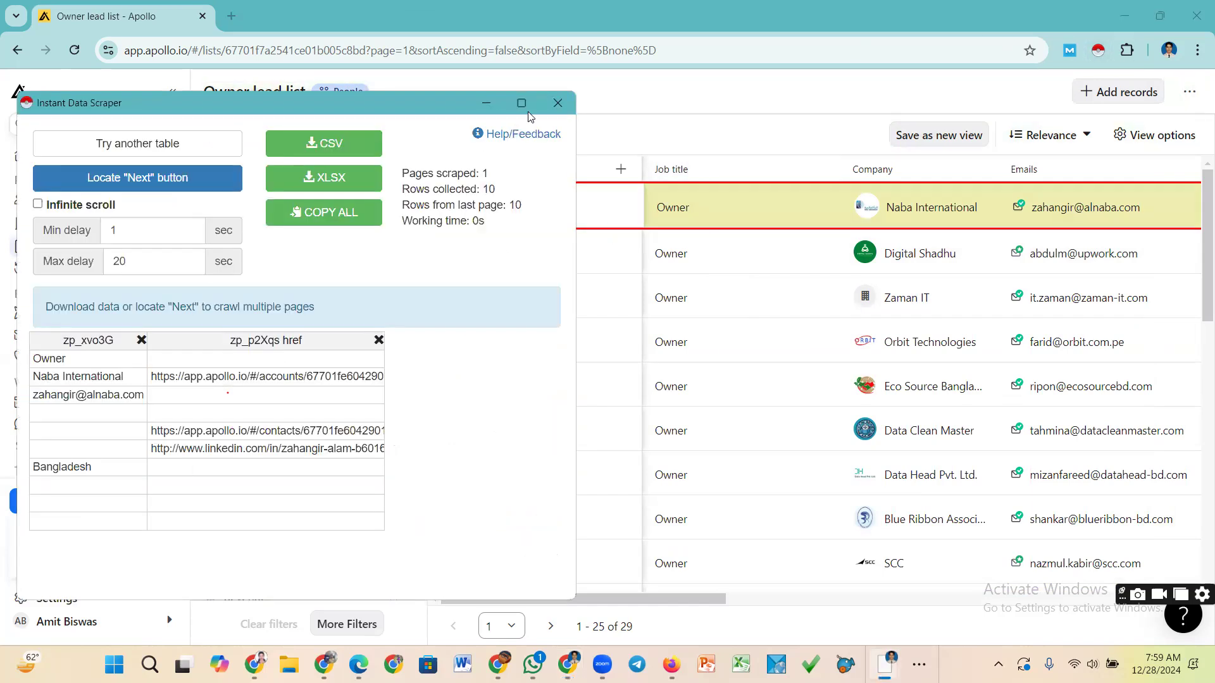
left_click(558, 102)
left_click(69, 53)
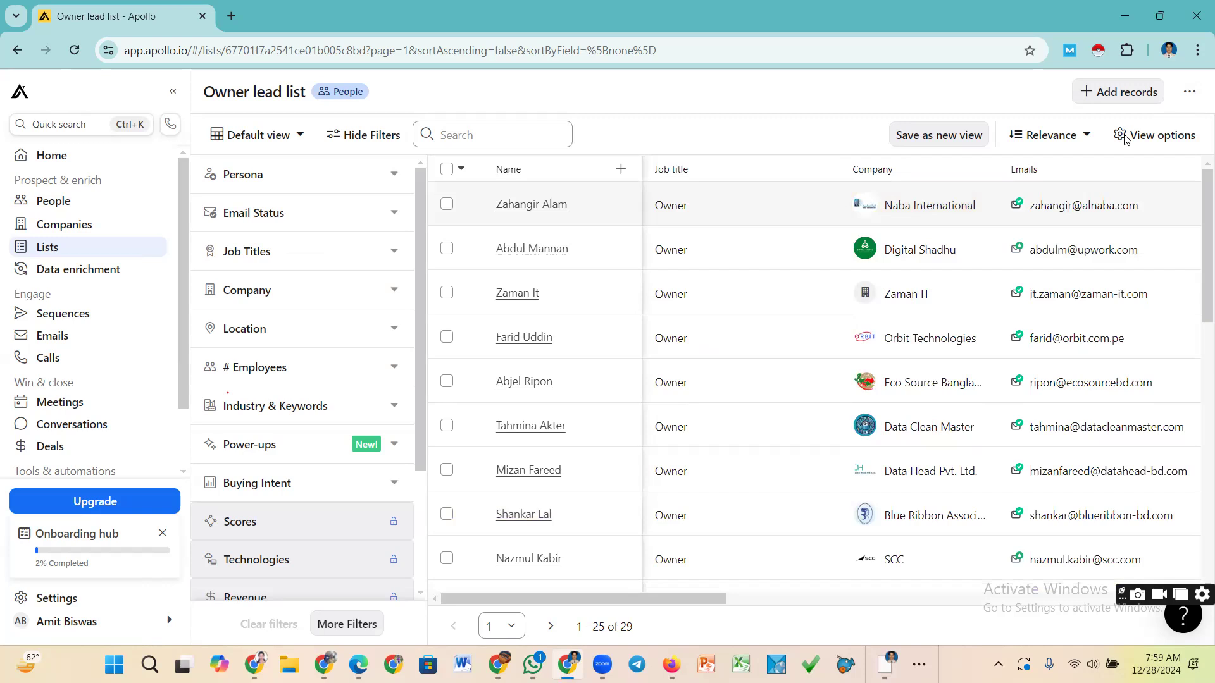
Run Instant Data Scraper on the reloaded list and try again to set its "Next" button
left_click(1097, 50)
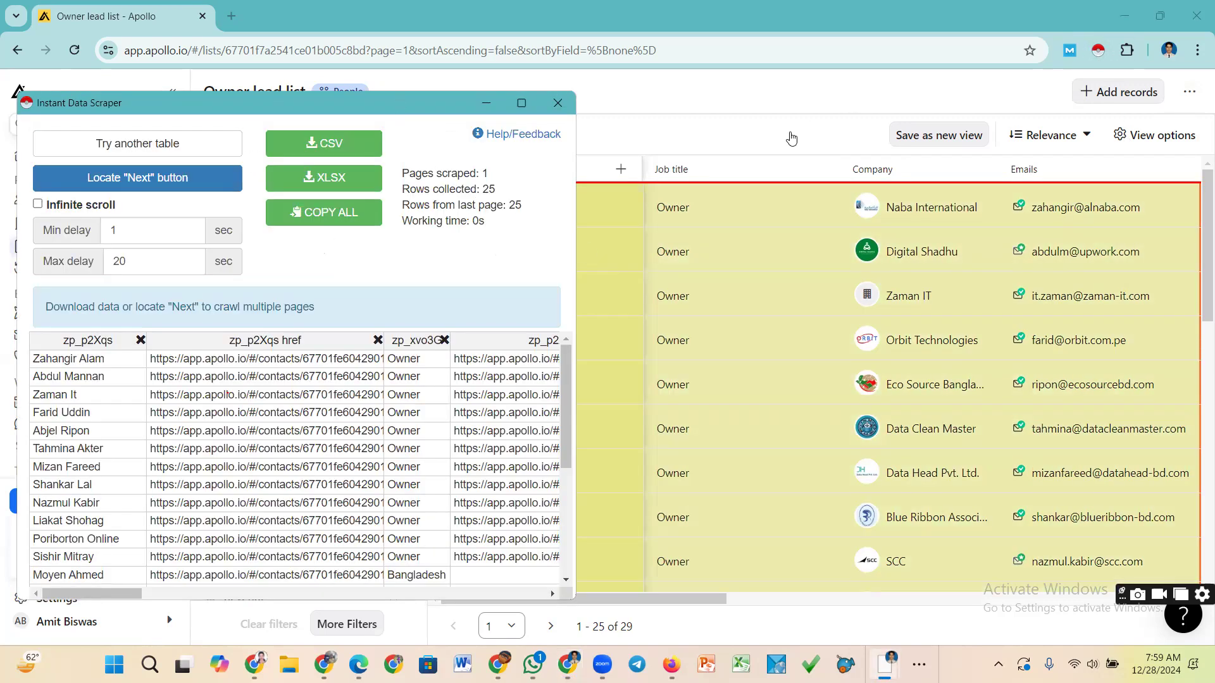
left_click_drag(398, 103, 849, 99)
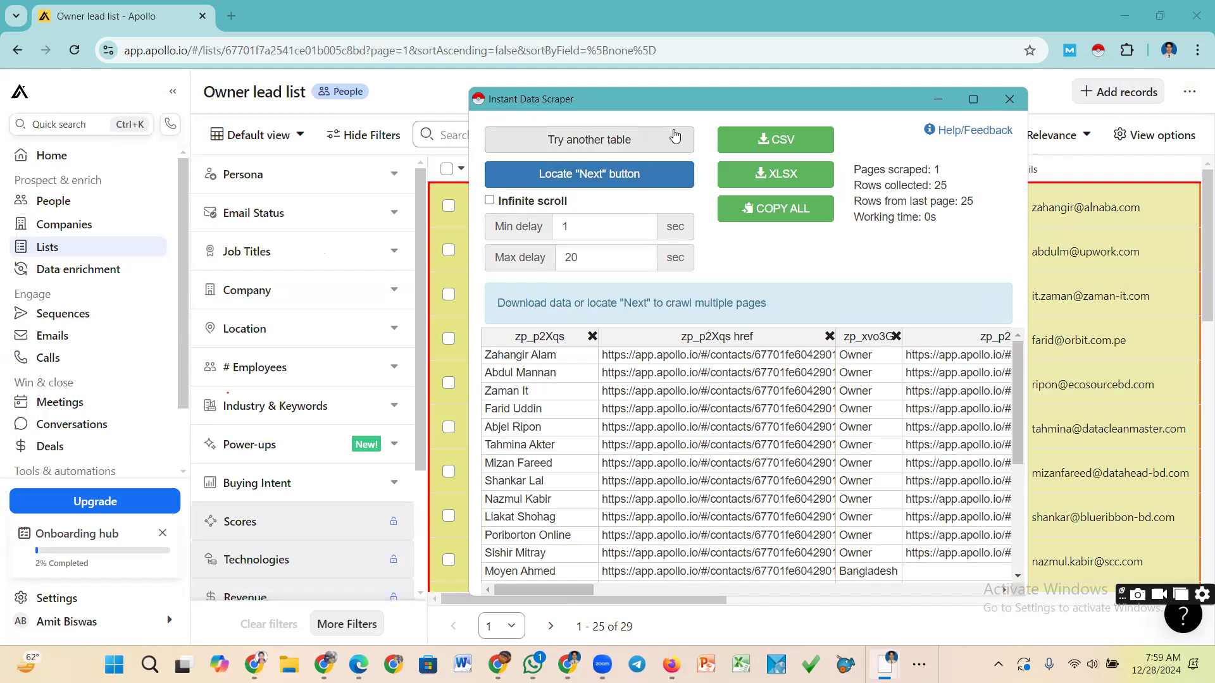
left_click_drag(749, 108, 808, 79)
left_click(598, 156)
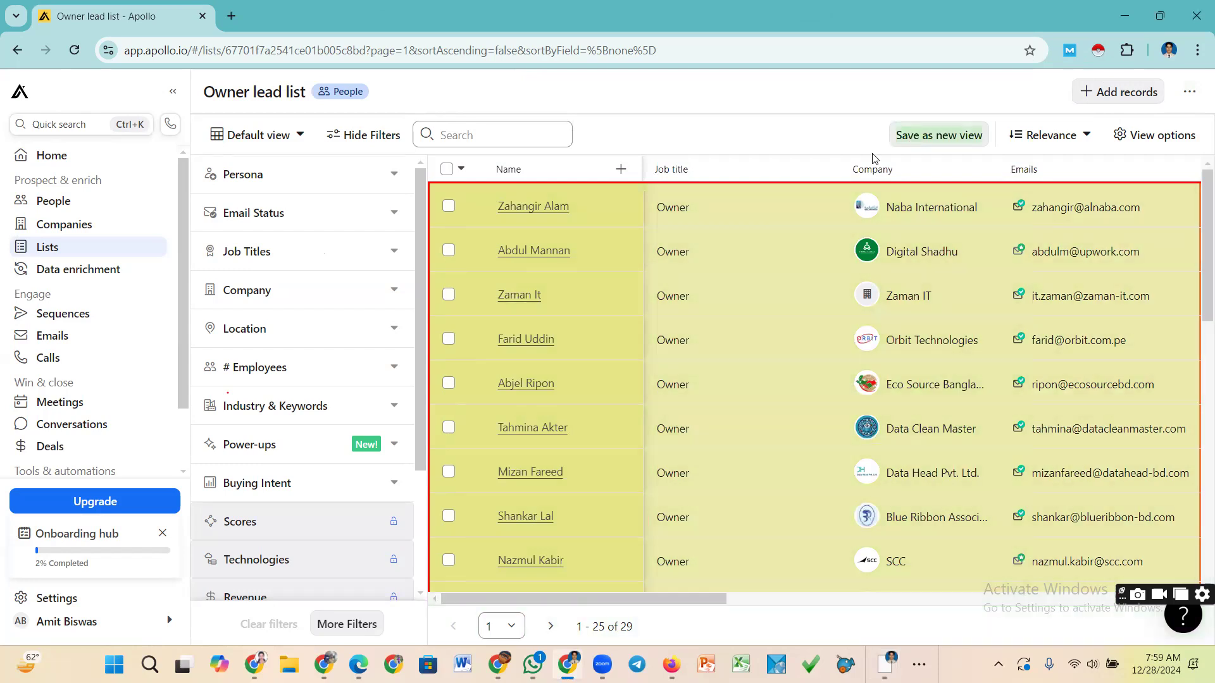
scroll(800, 569, "down", 4)
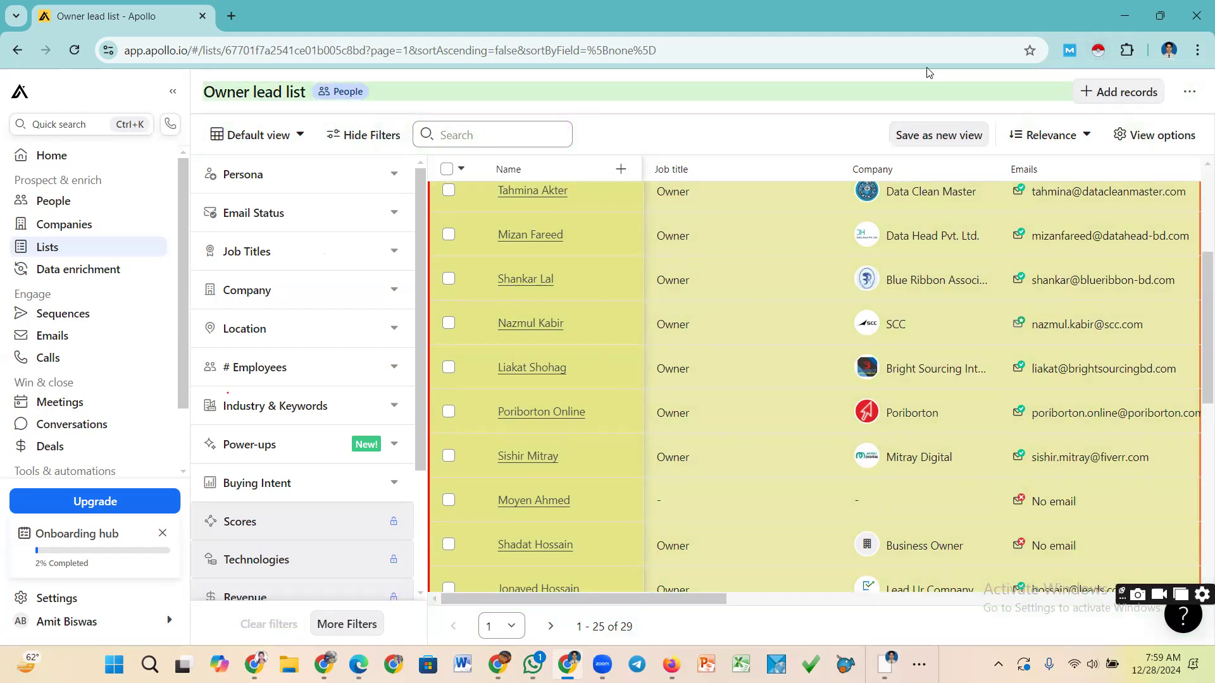
Reopen Instant Data Scraper on the Owner lead list and download the scraped contacts as a CSV file
left_click(1097, 50)
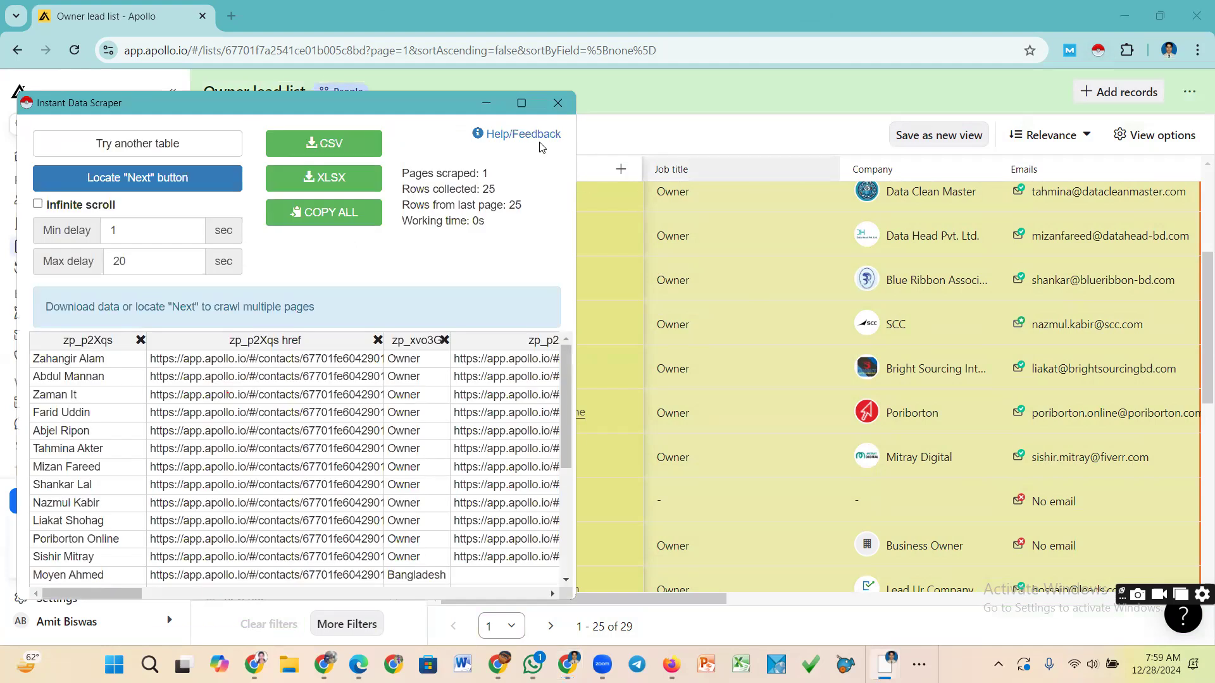
left_click_drag(453, 105, 1020, 105)
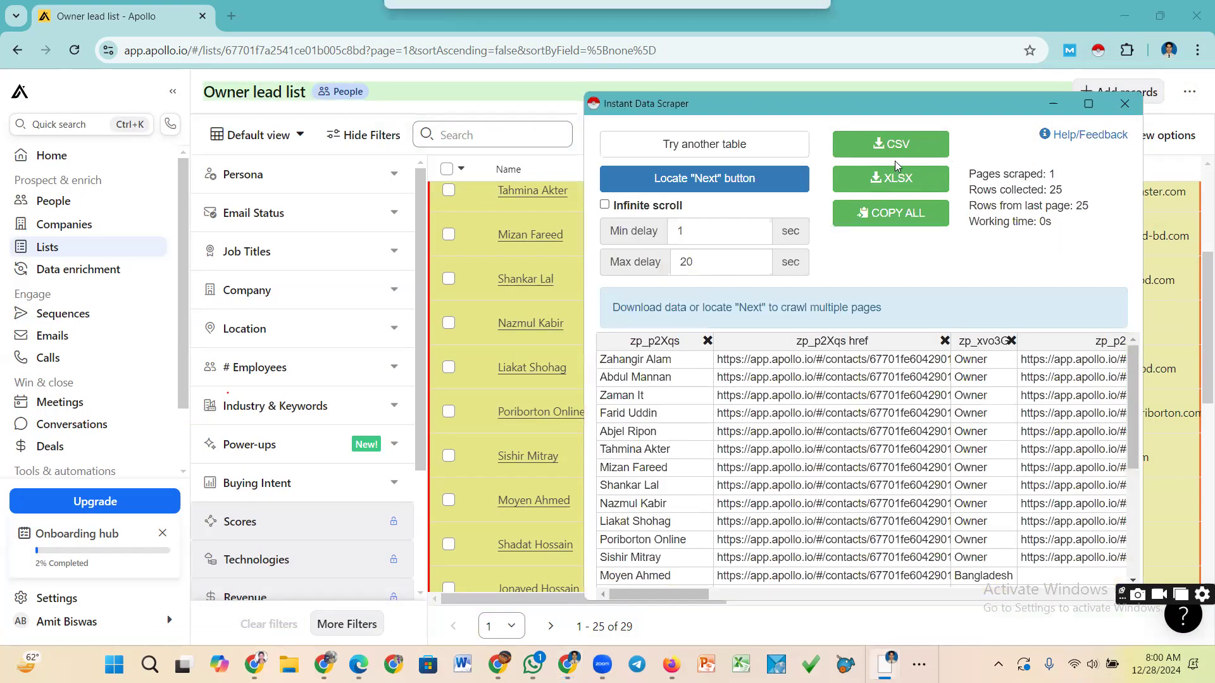
left_click(894, 145)
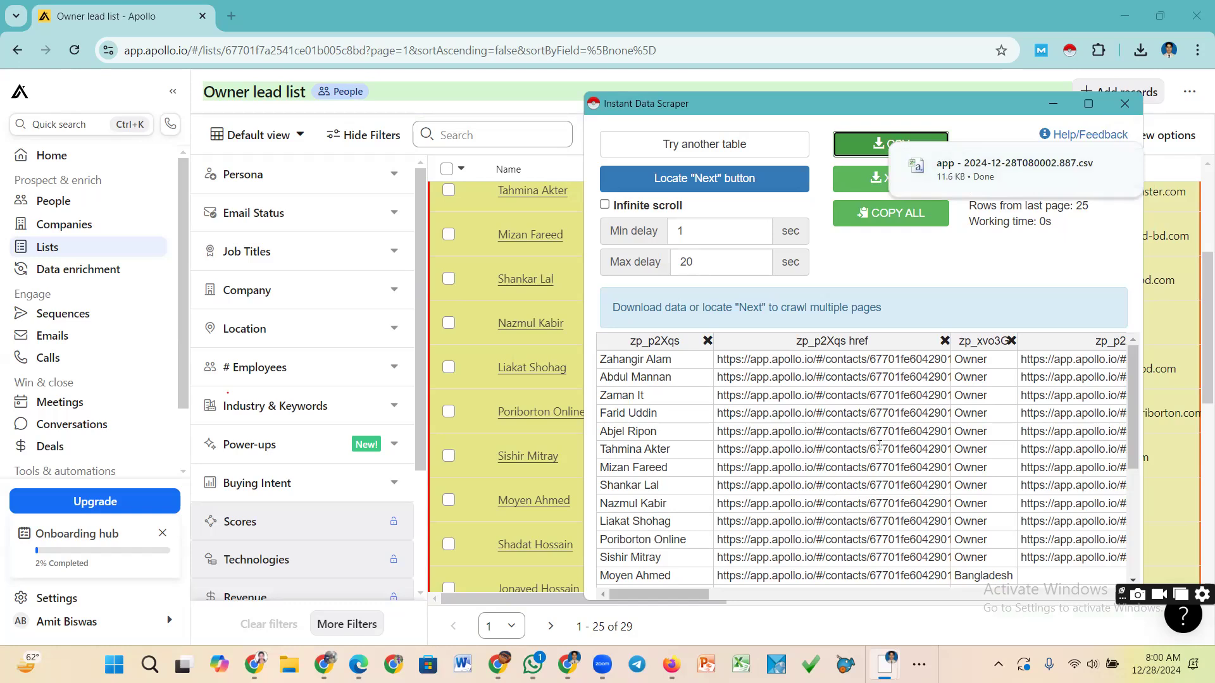
Open the downloaded CSV file in Excel and dismiss the Office activation wizard
scroll(942, 433, "down", 4)
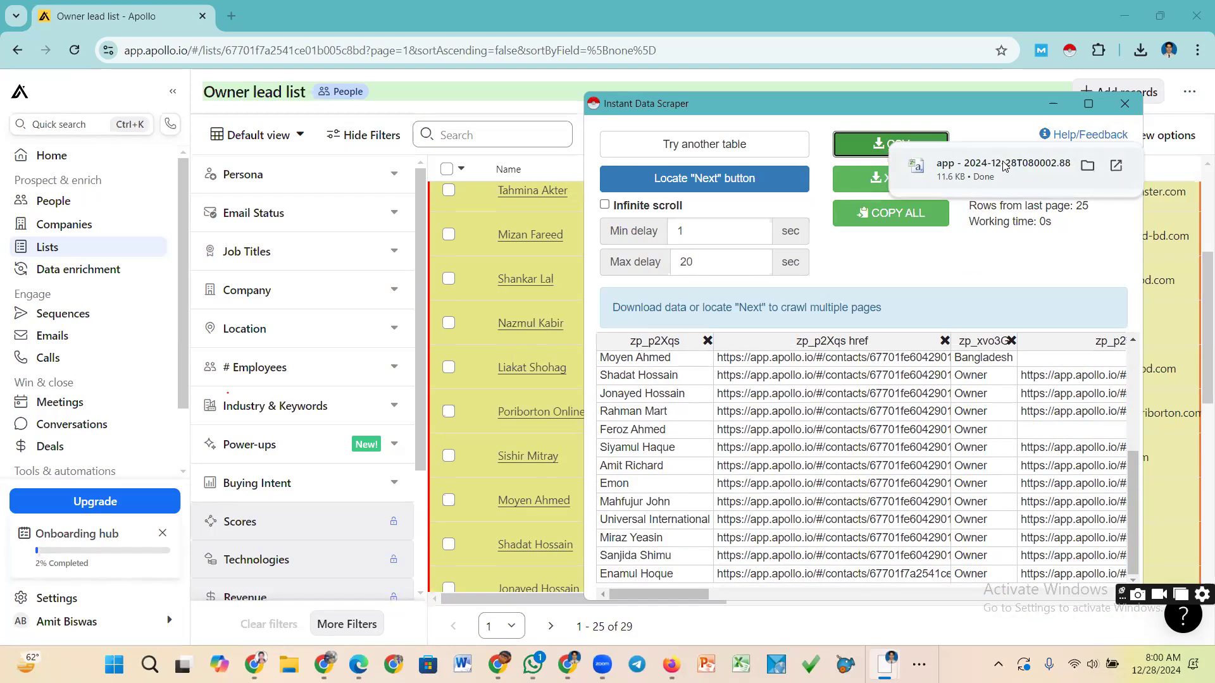
left_click(993, 175)
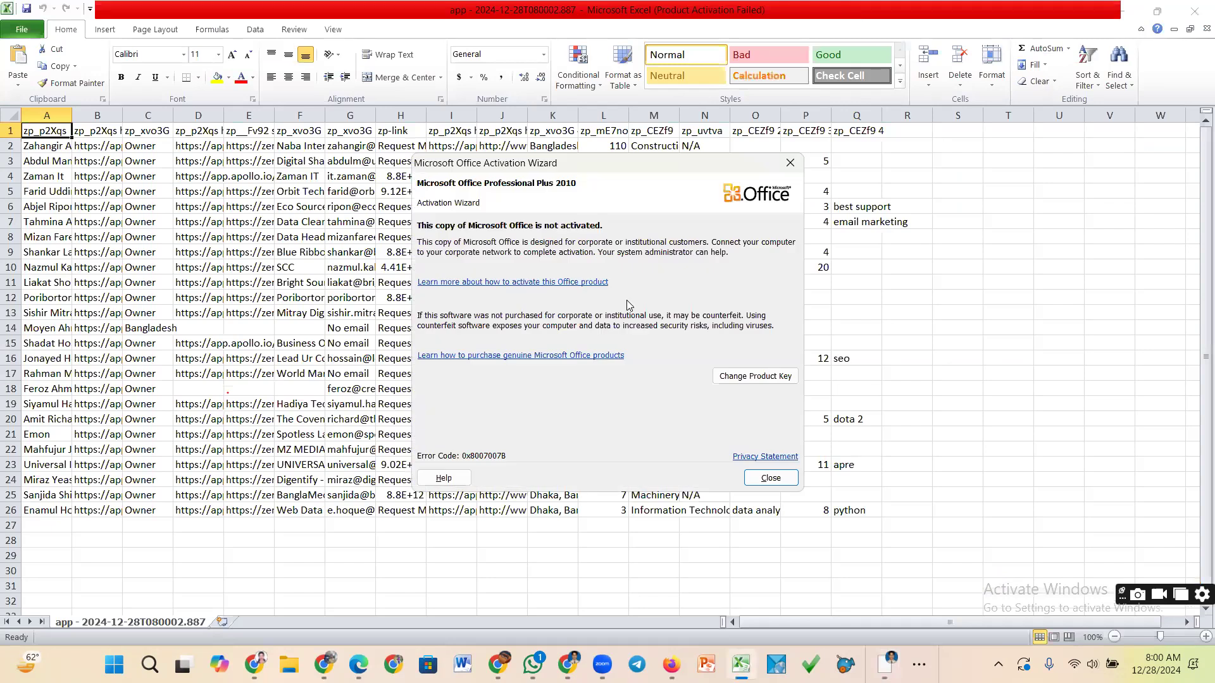
key("Escape")
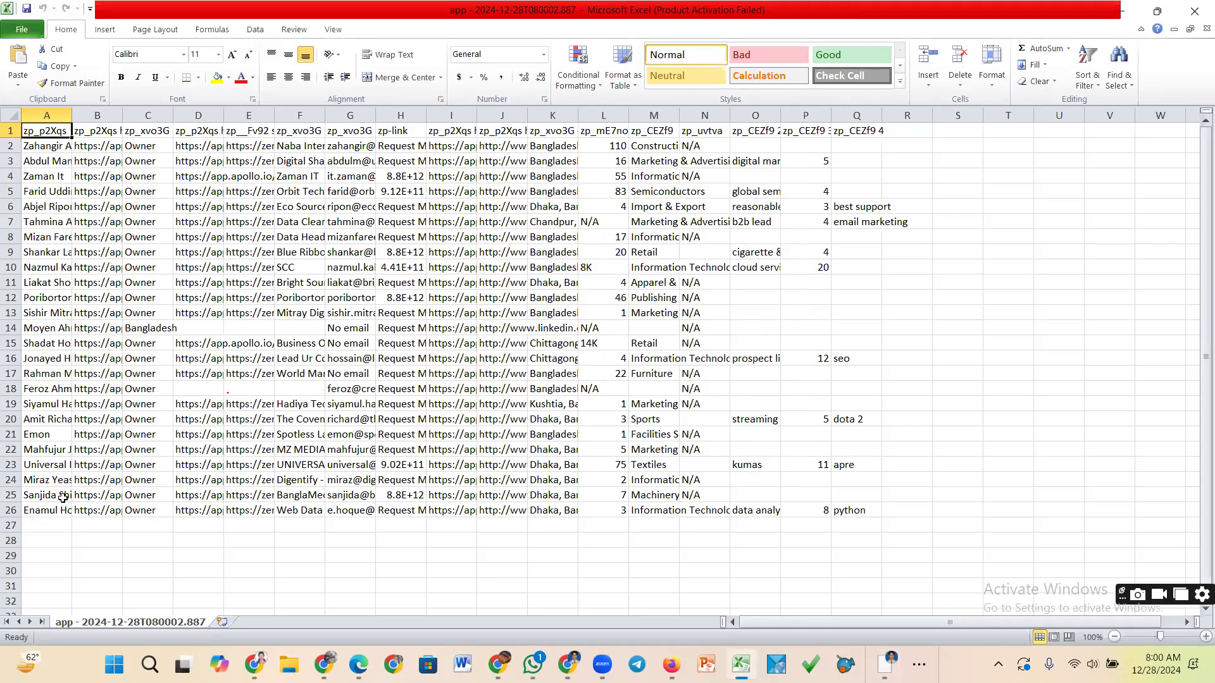
Select rows 2 to 26 of the contact data and save the workbook, keeping the CSV format
scroll(373, 300, "down", 3)
scroll(375, 307, "up", 3)
left_click_drag(11, 146, 19, 512)
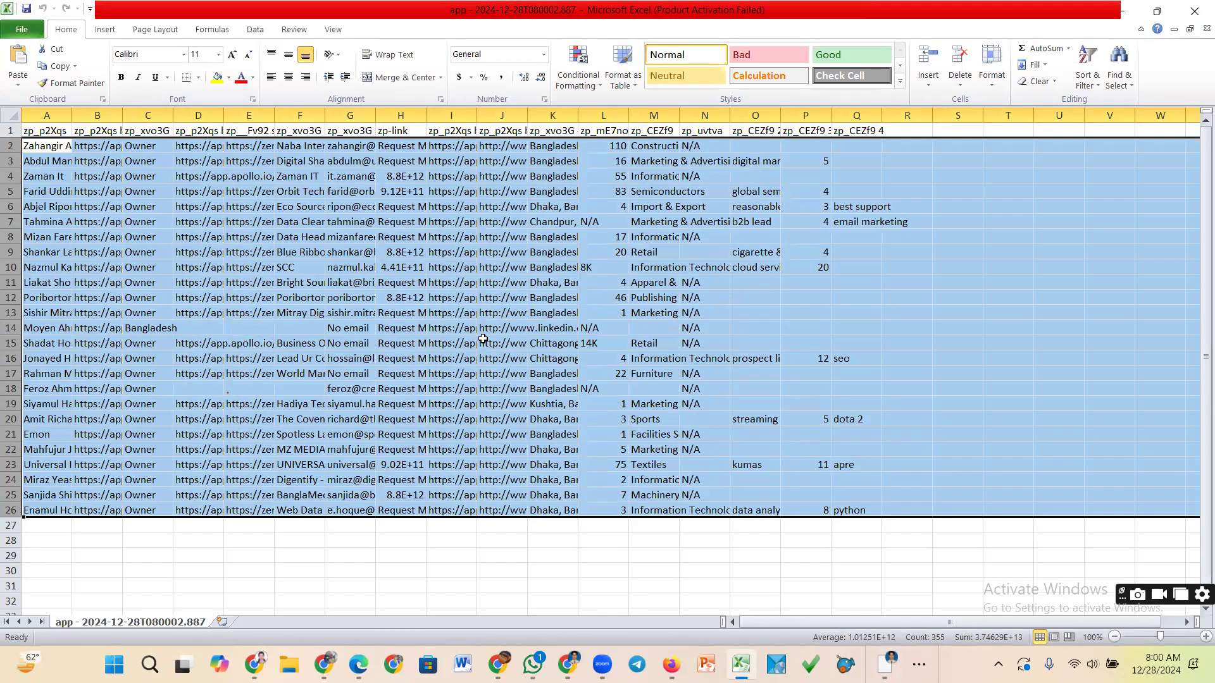
key("ctrl+s")
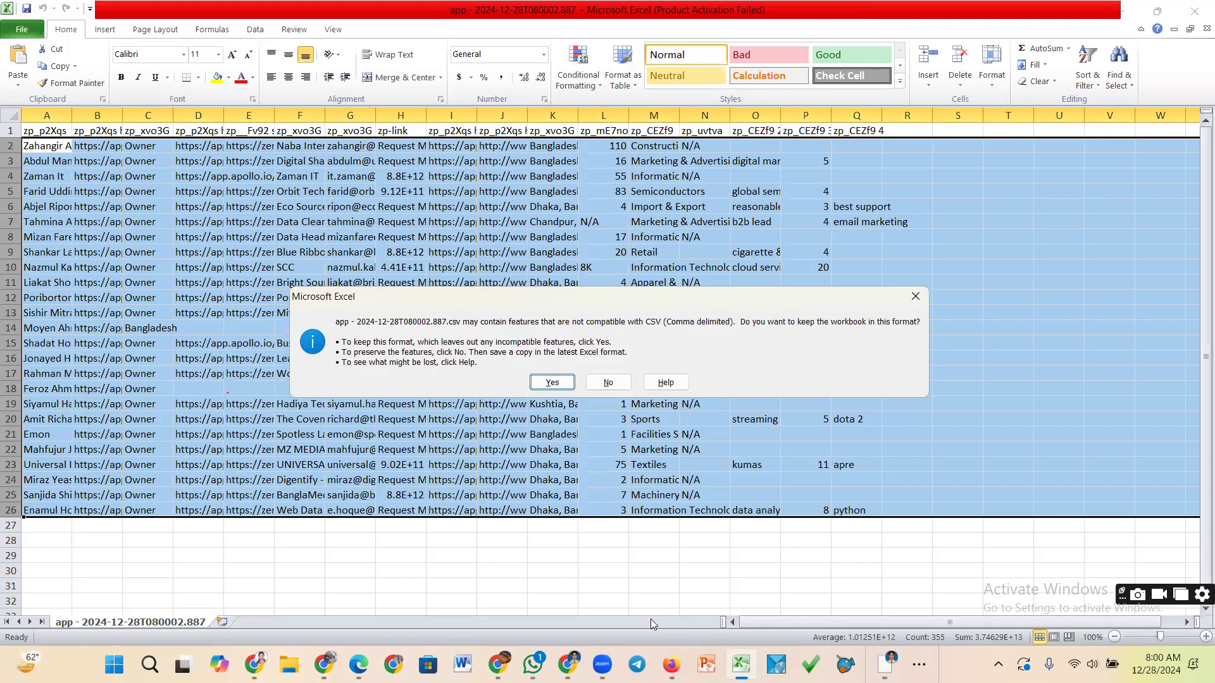
key("Return")
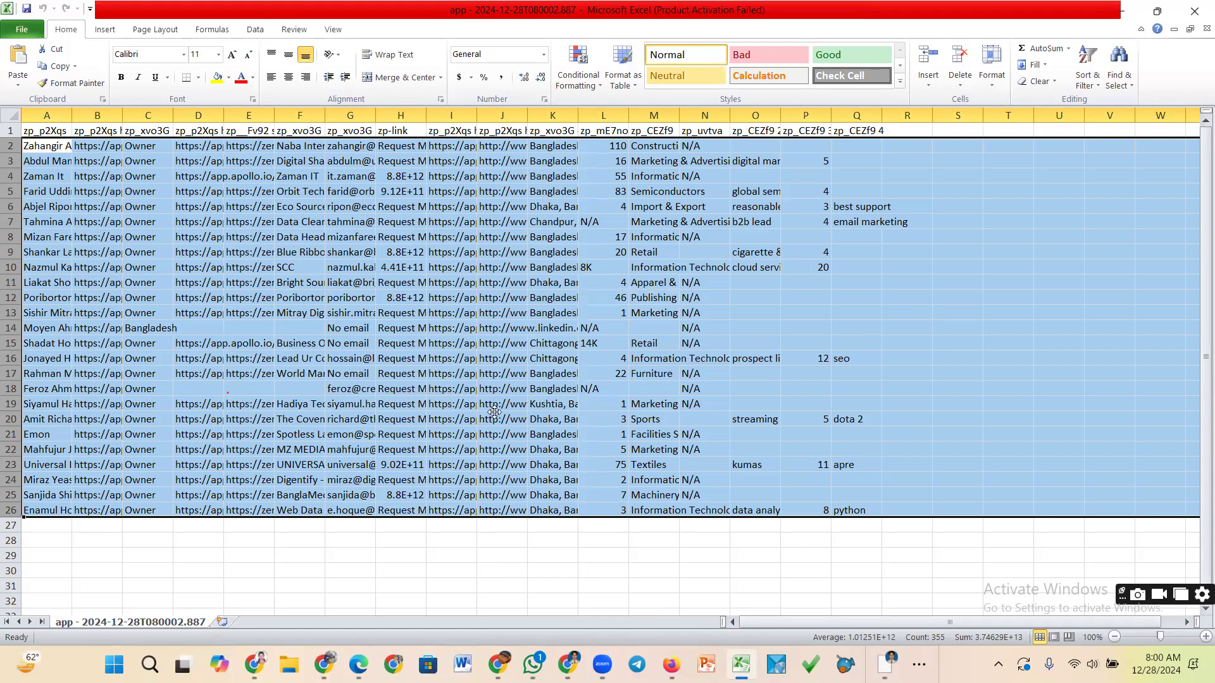
key("F12")
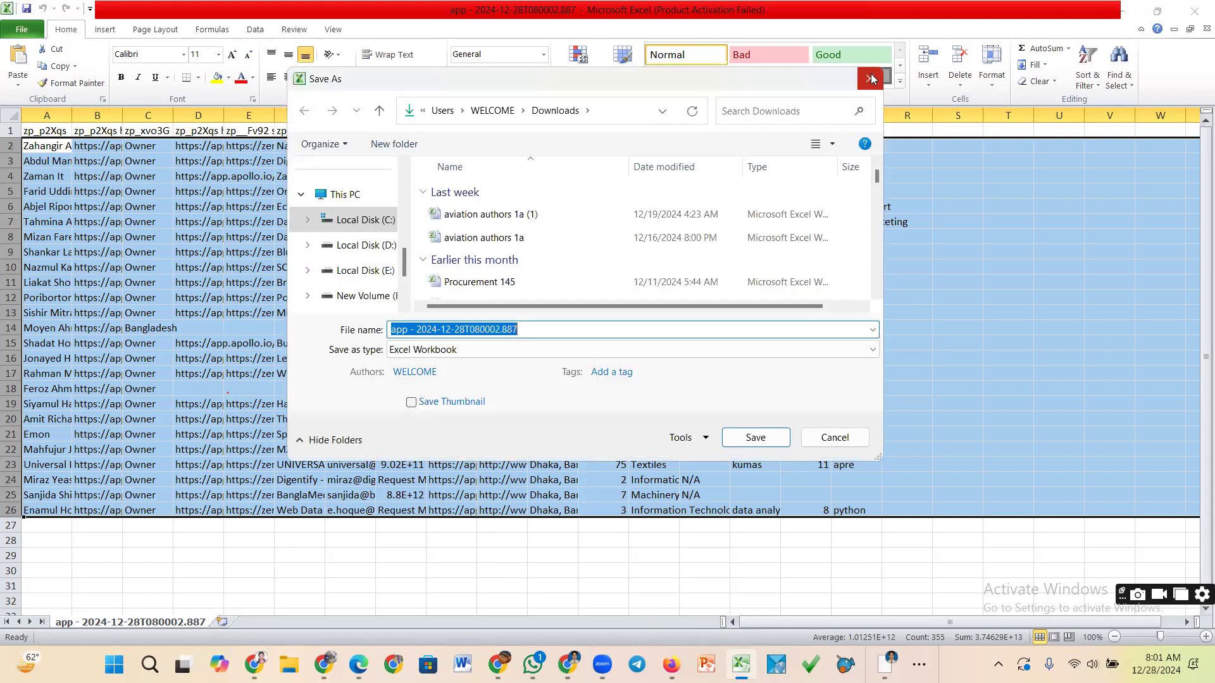
left_click(870, 78)
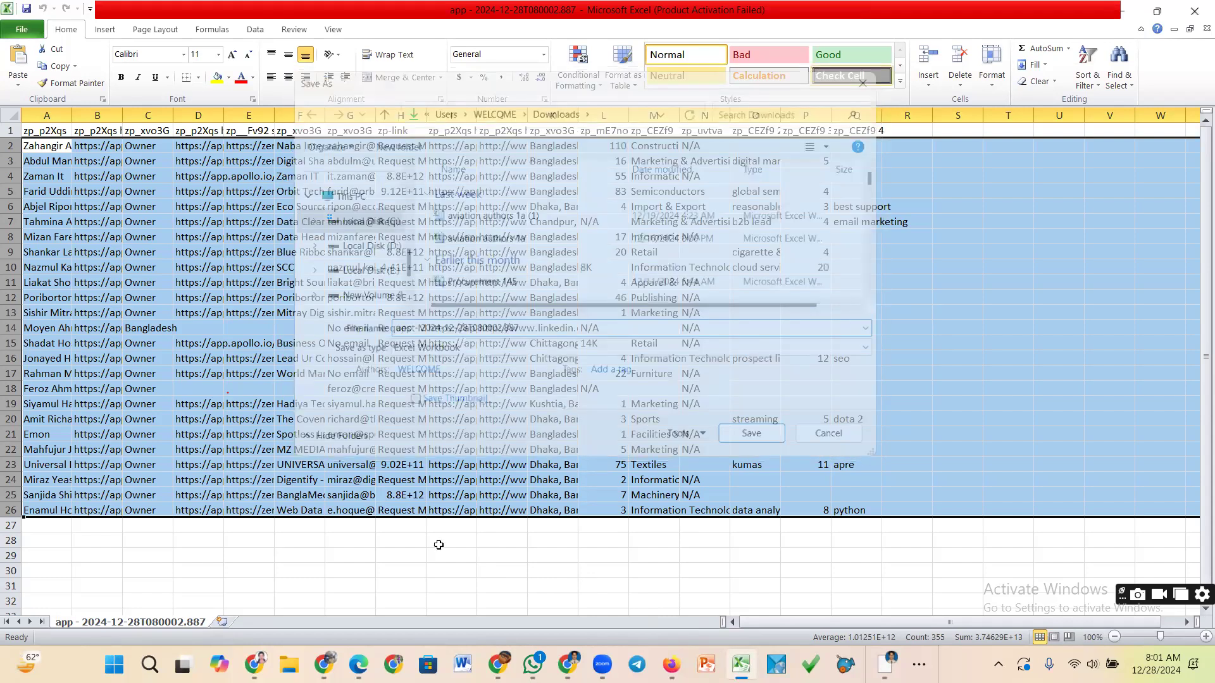
scroll(439, 545, "down", 2)
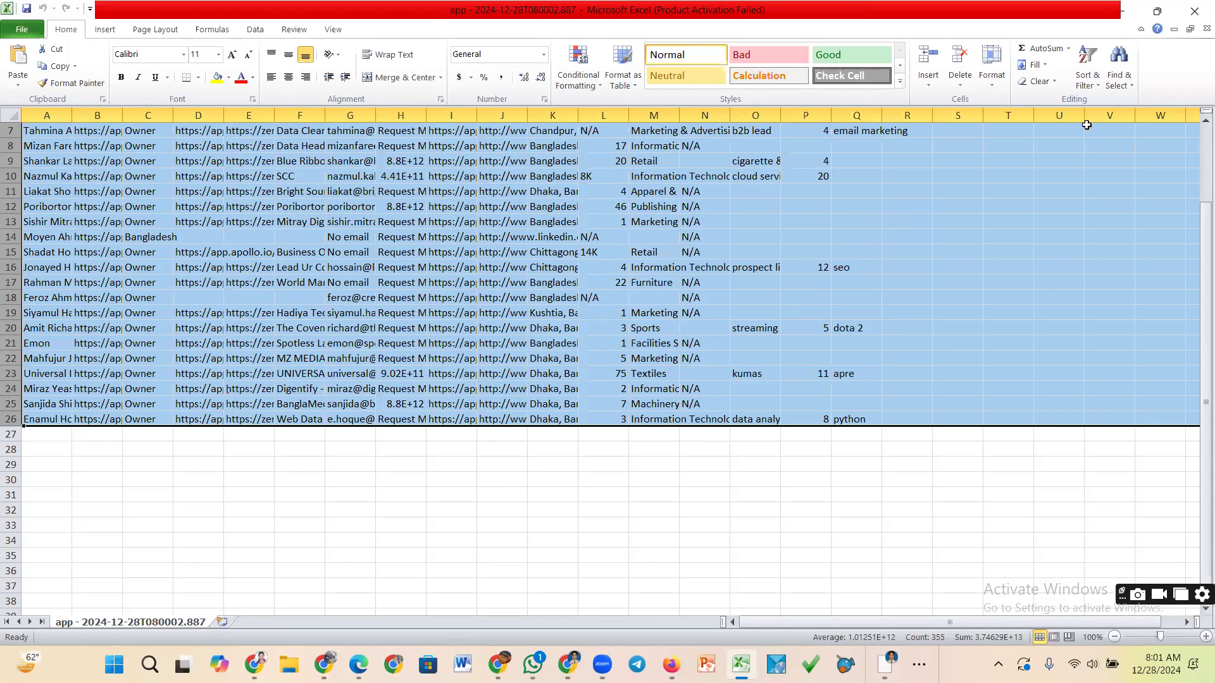
scroll(1086, 125, "up", 2)
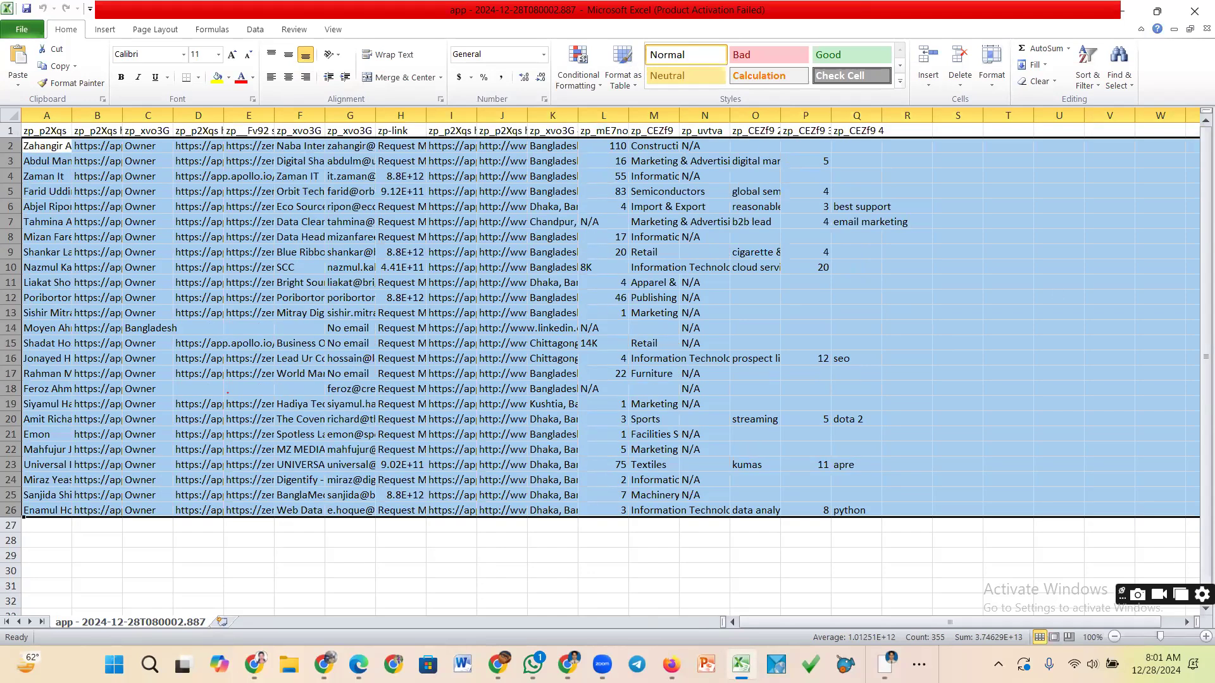
Switch back to the Apollo browser window and minimise it along with the Instant Data Scraper windows
key("alt+Tab")
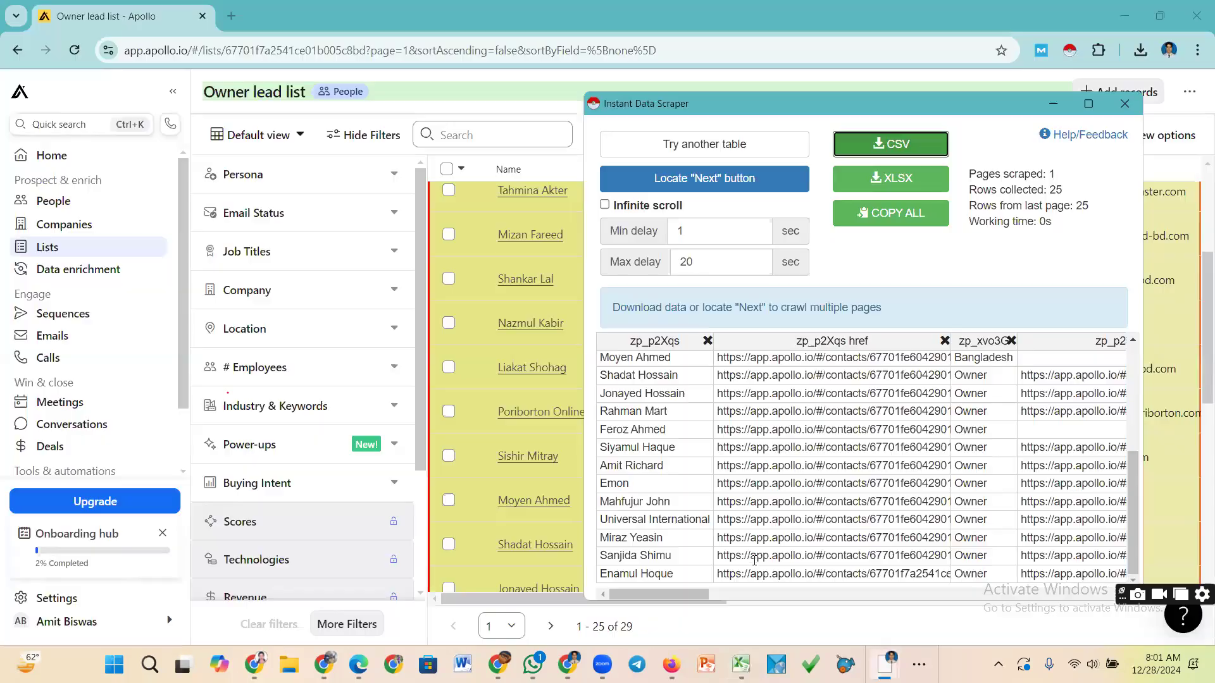
left_click(1124, 13)
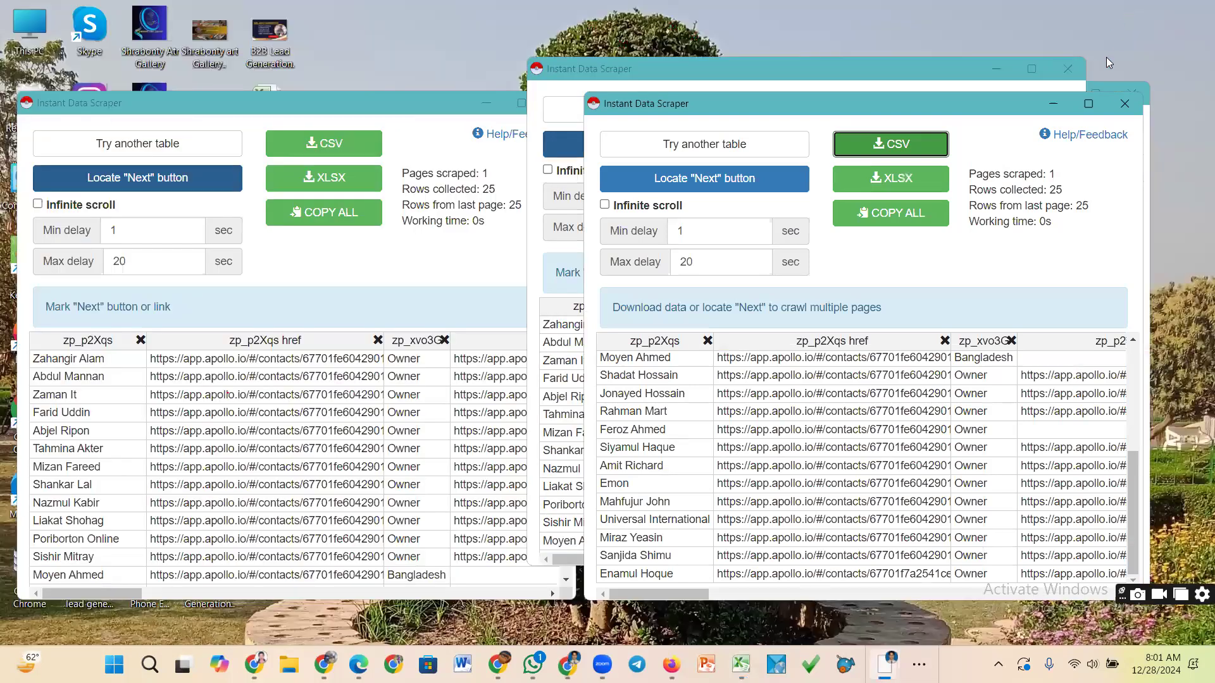
left_click(1051, 104)
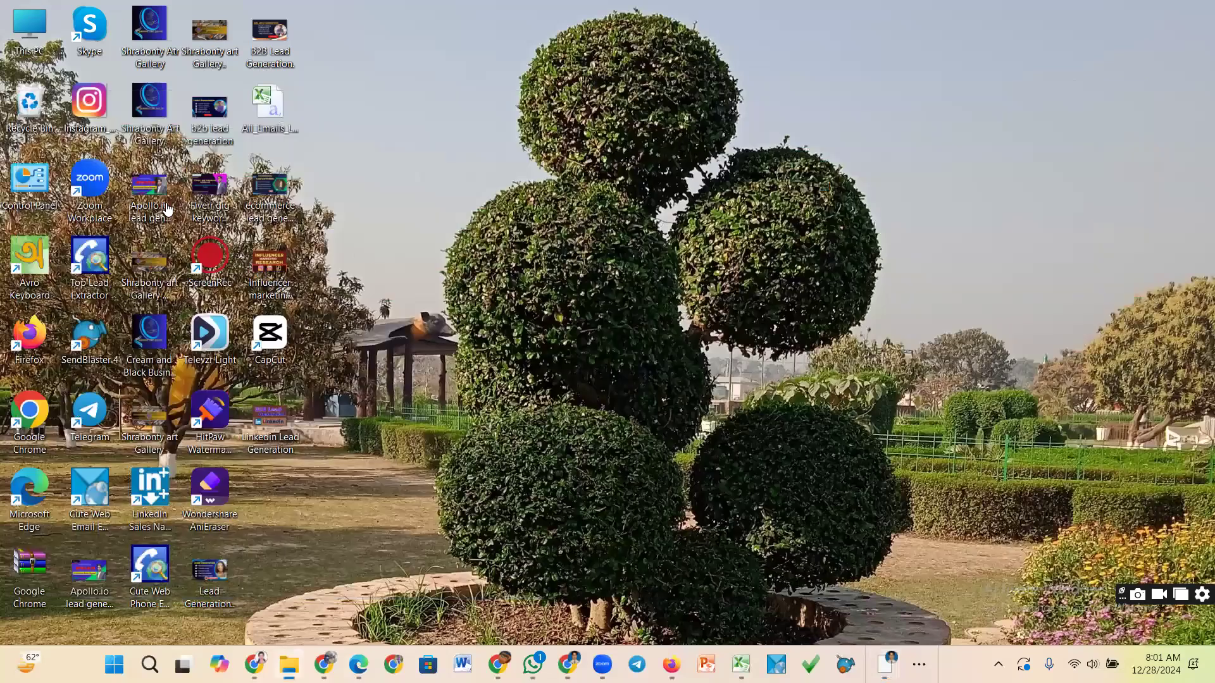
Open the Downloads folder in File Explorer and select the file "app - 2024-12-28T080002.887"
double_click(163, 200)
left_click(163, 198)
left_click(299, 163)
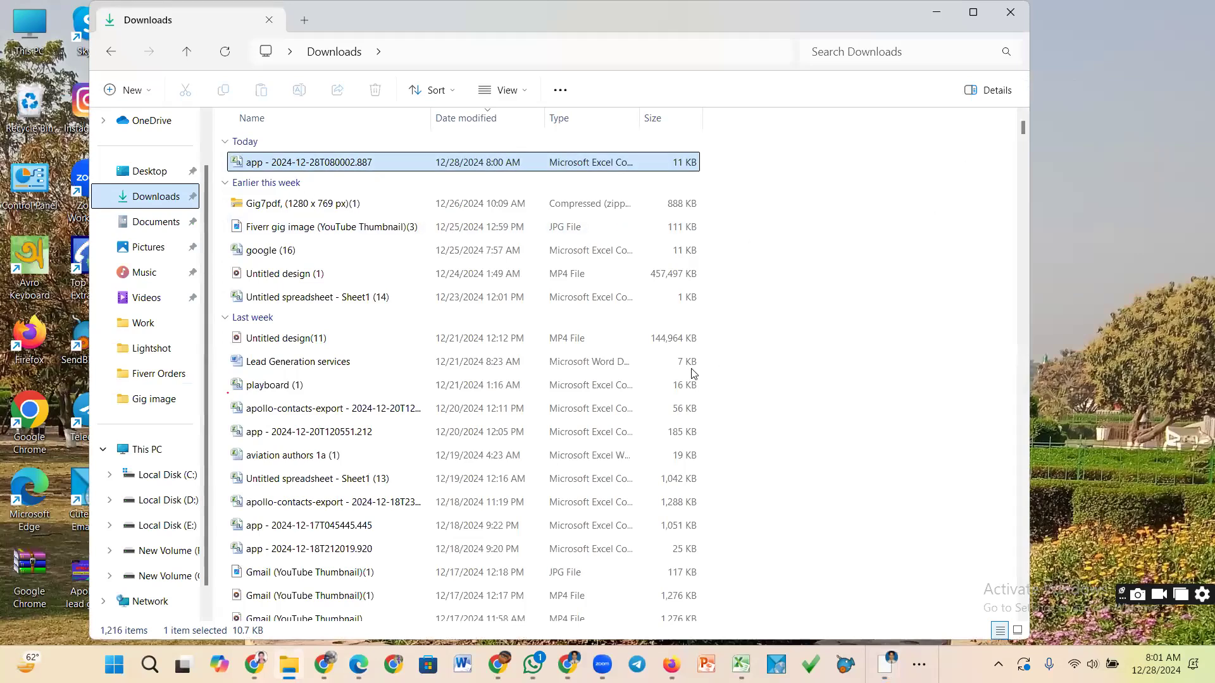
Reopen the downloaded contacts CSV in Excel, agreeing to discard changes, and close the workbook without saving
key("Return")
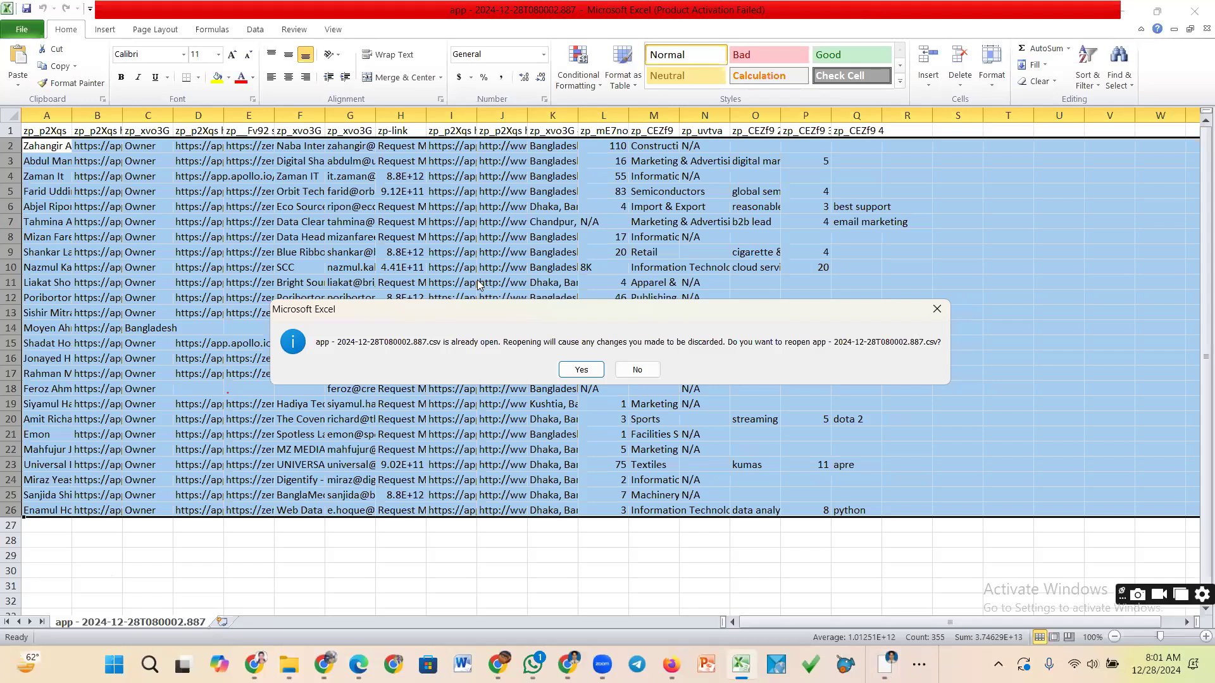
left_click(581, 370)
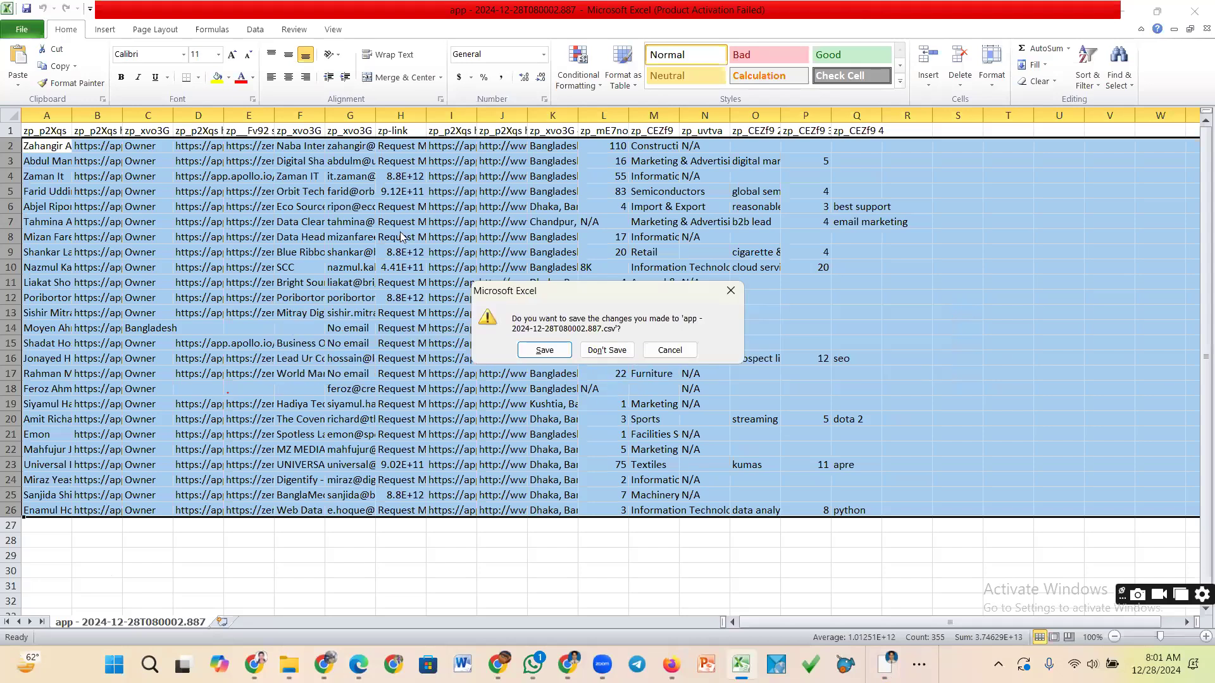
key("n")
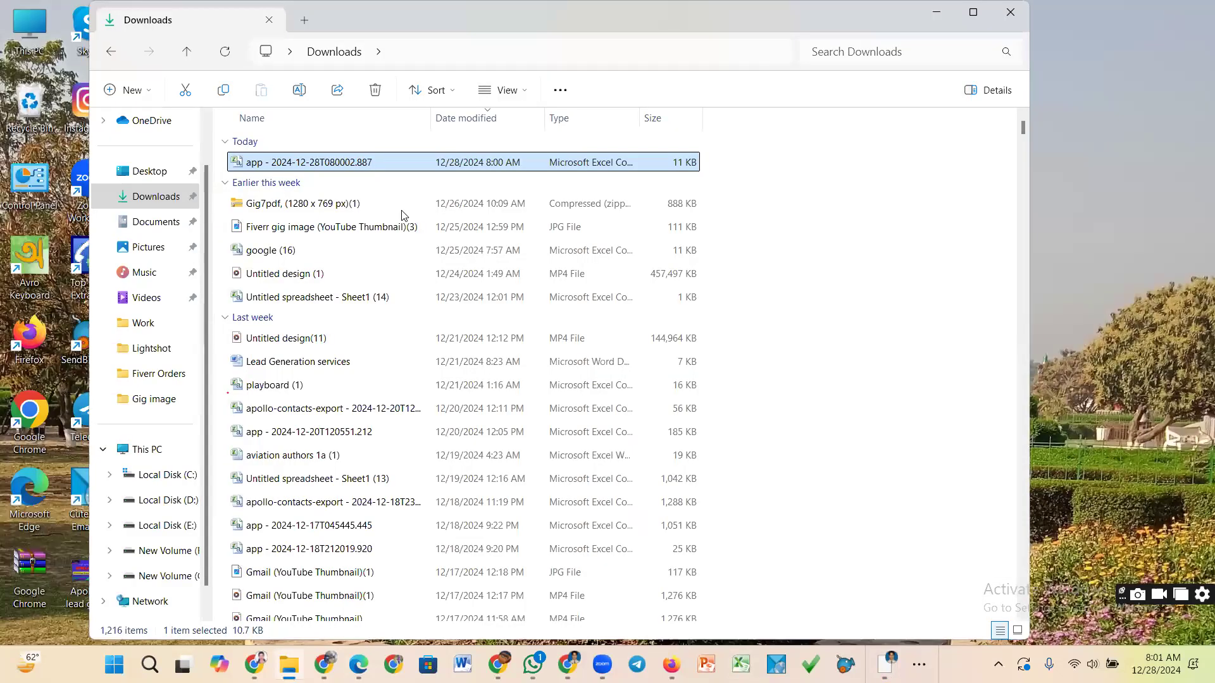
Copy the file "app - 2024-12-28T080002.887" in the Downloads folder
right_click(411, 168)
key("Escape")
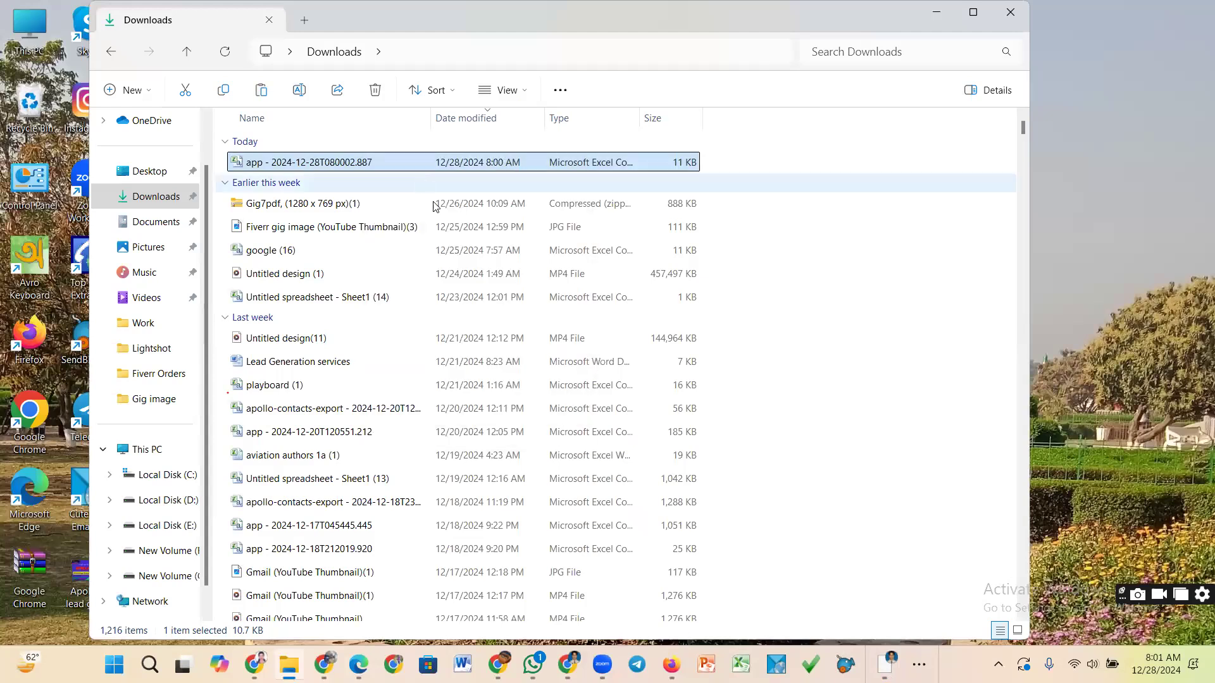